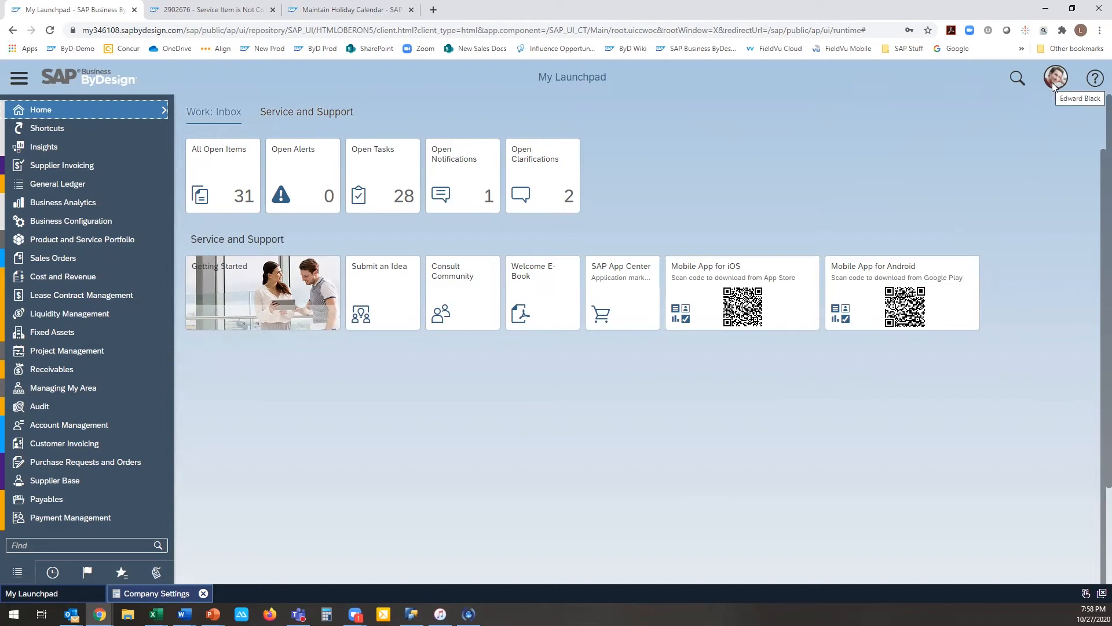
# Step: Change the display appearance in the personal settings to SAP High-Contrast Black, save it and reload the launchpad
pyautogui.click(1051, 82)
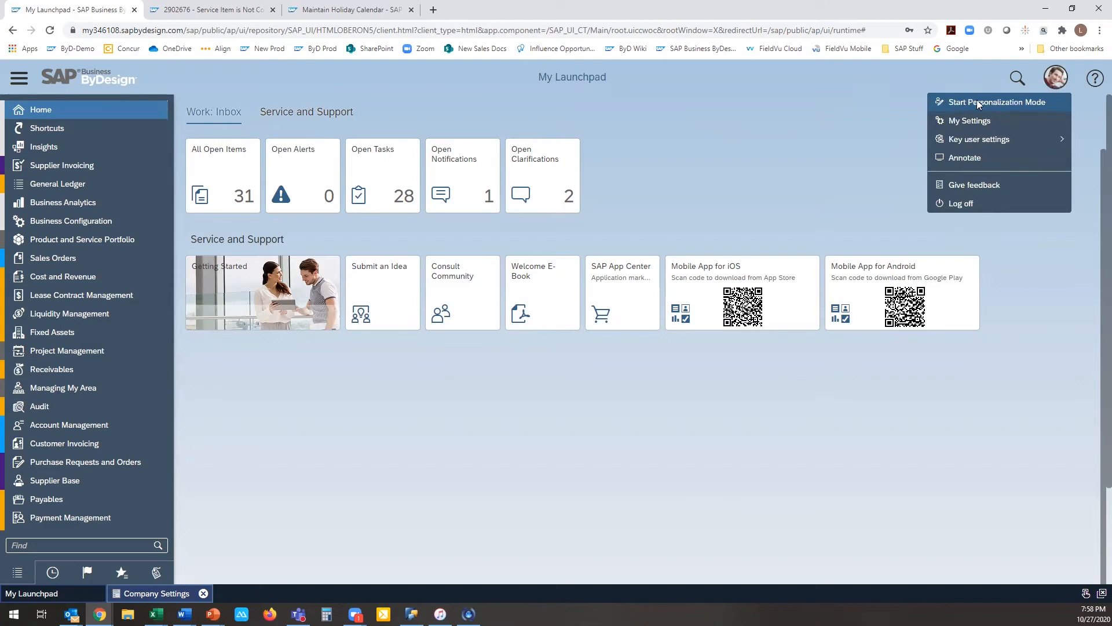
pyautogui.click(981, 119)
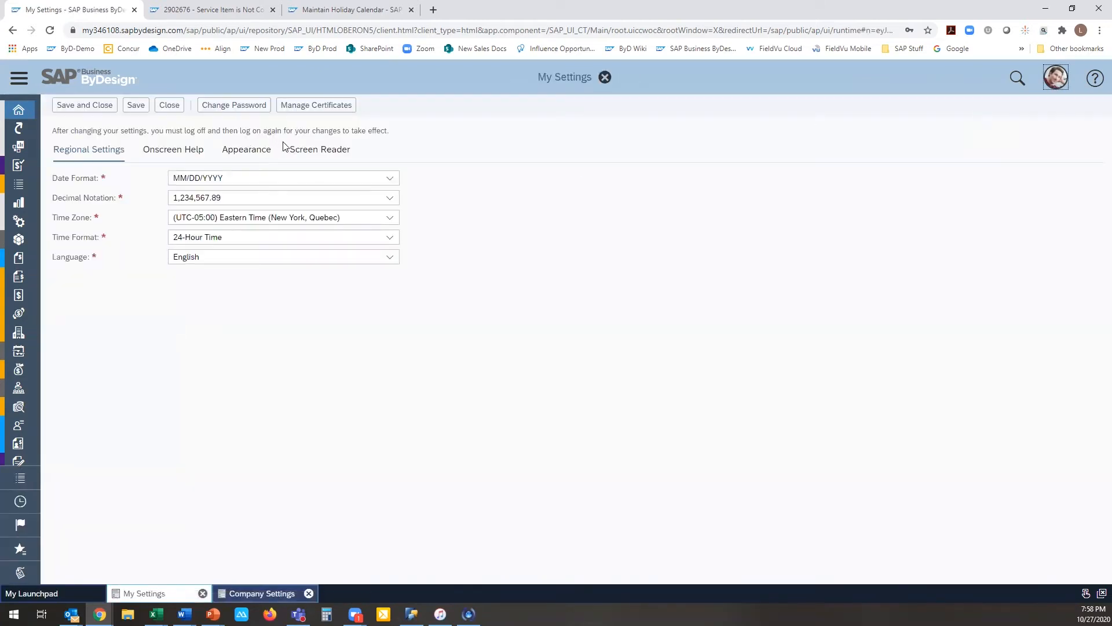
pyautogui.click(264, 152)
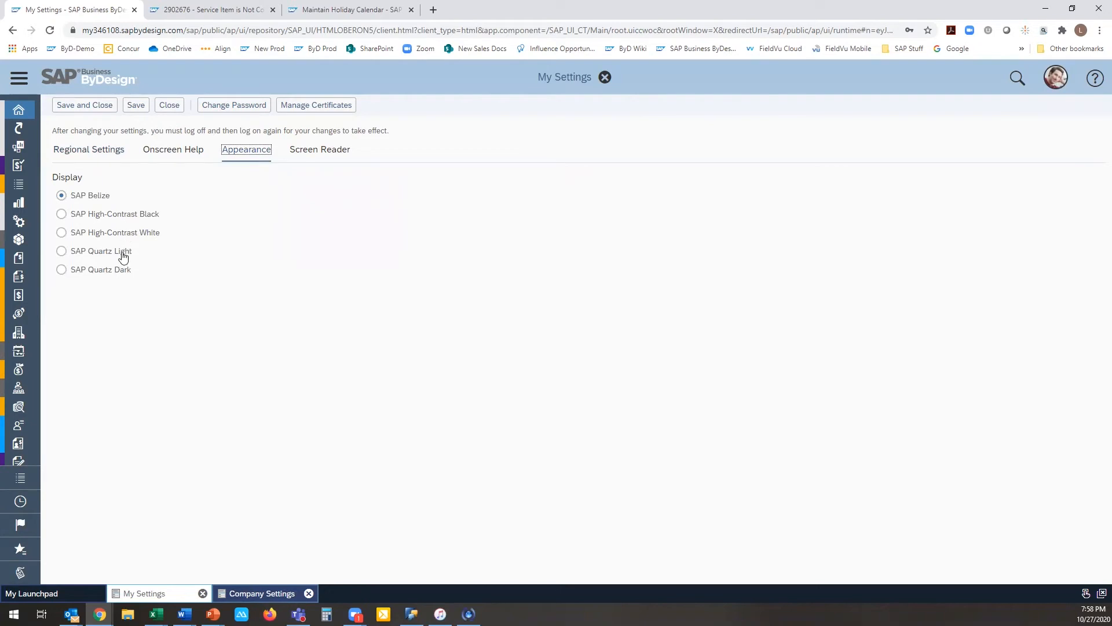
pyautogui.click(61, 214)
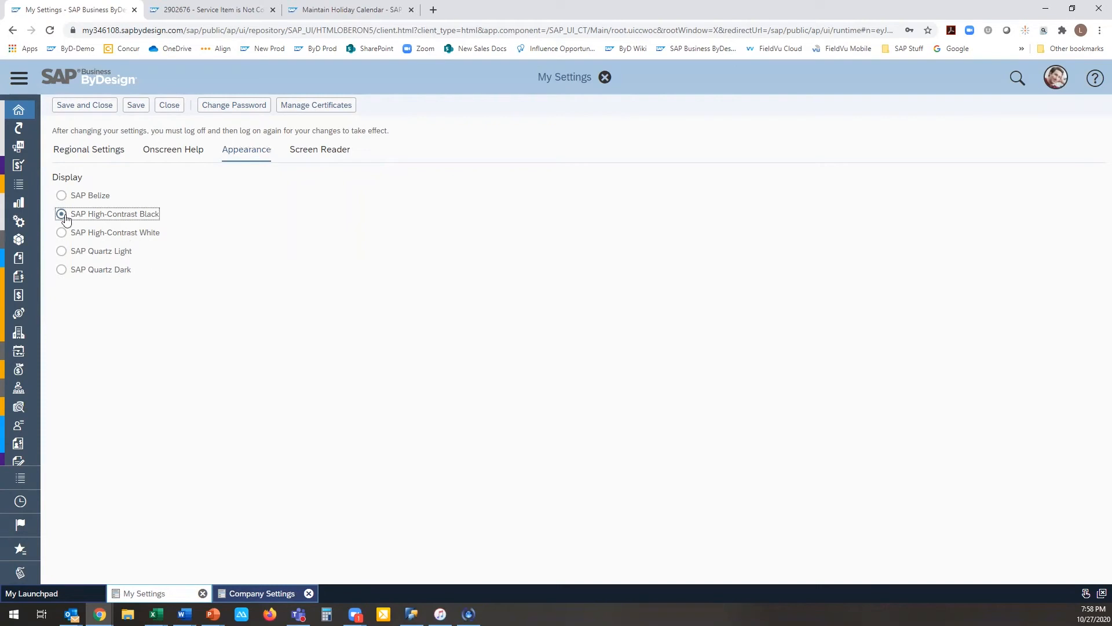
pyautogui.click(97, 110)
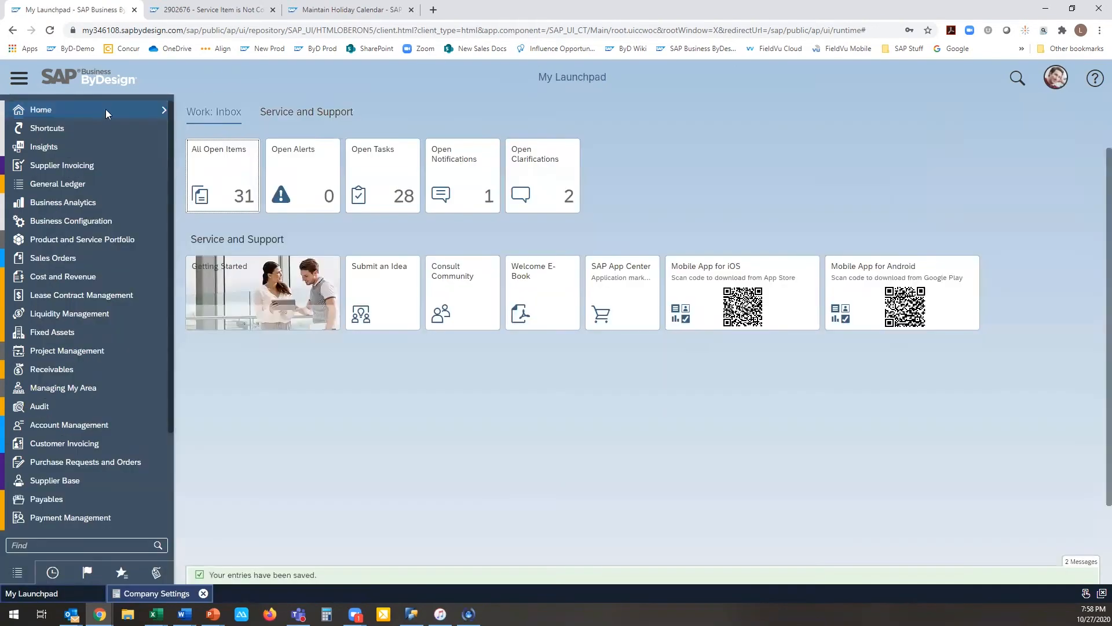
pyautogui.click(280, 29)
pyautogui.press('Return')
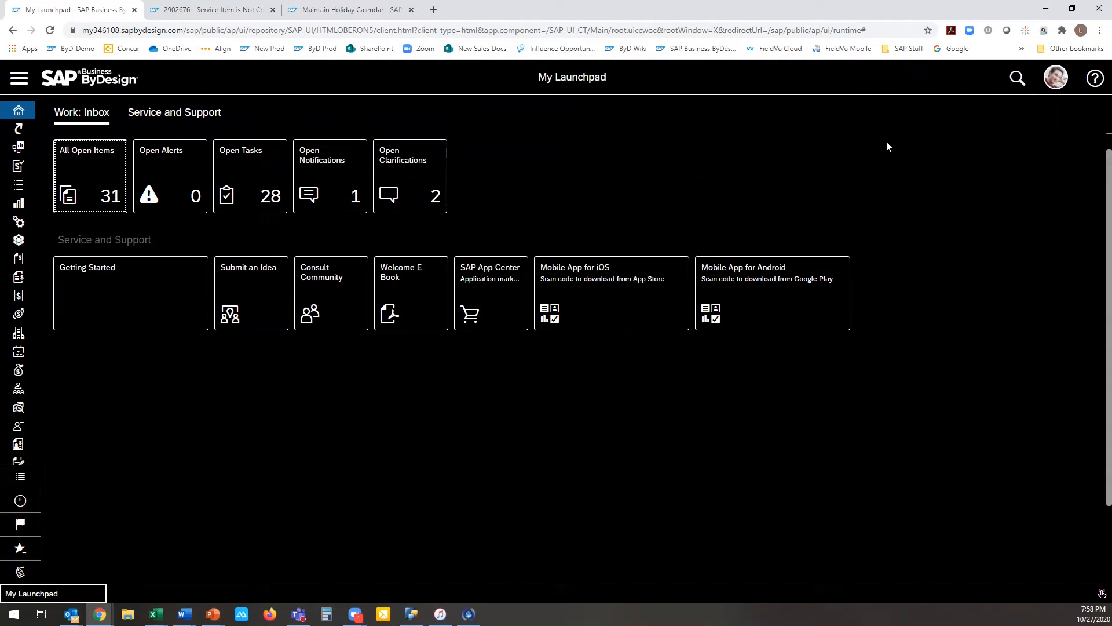
# Step: Set the display appearance in the personal settings back to SAP Belize, save it and reload the launchpad
pyautogui.click(1055, 80)
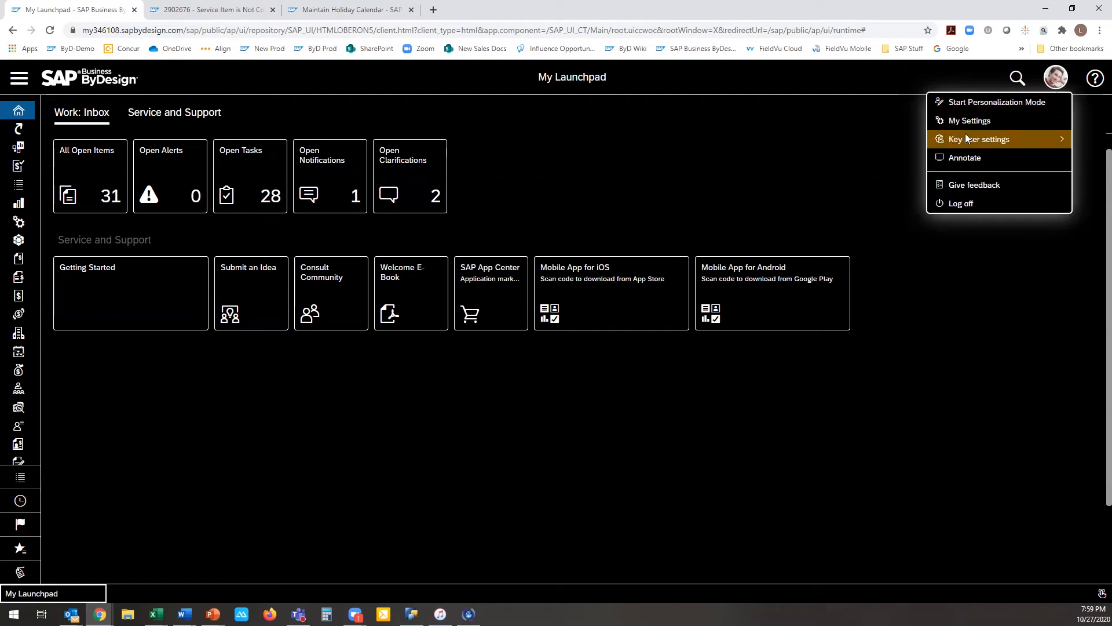
pyautogui.moveTo(954, 138)
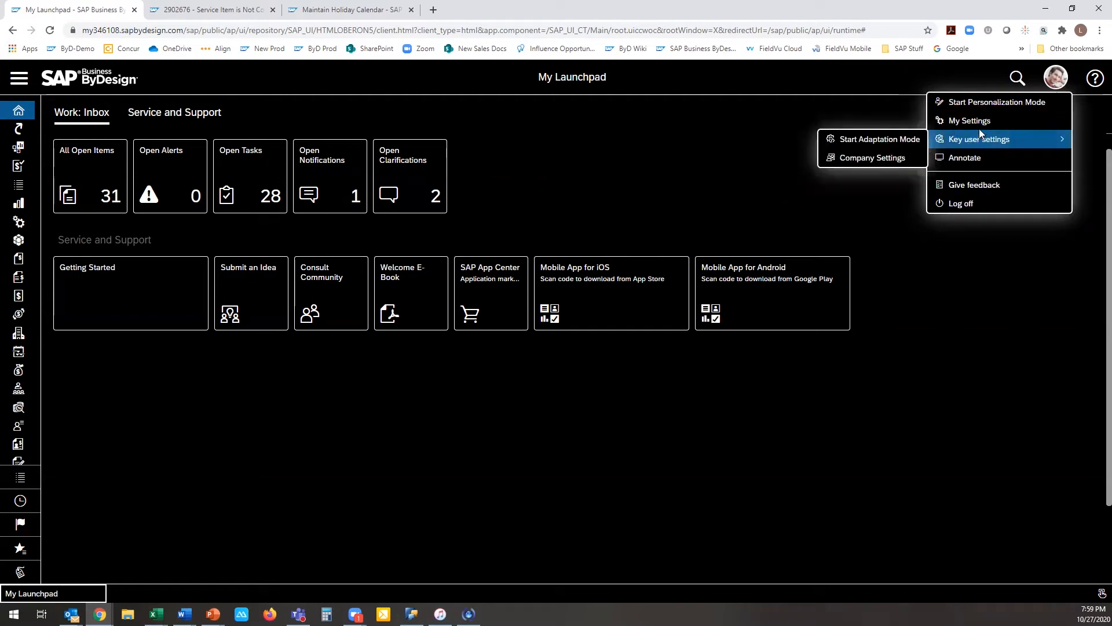
pyautogui.click(977, 122)
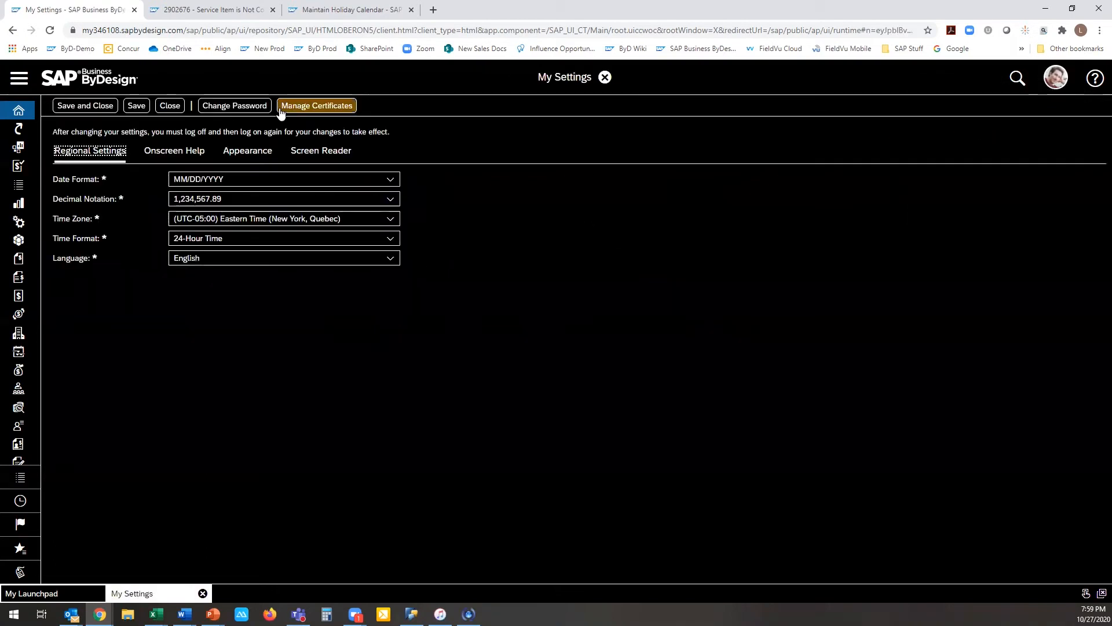
pyautogui.click(246, 150)
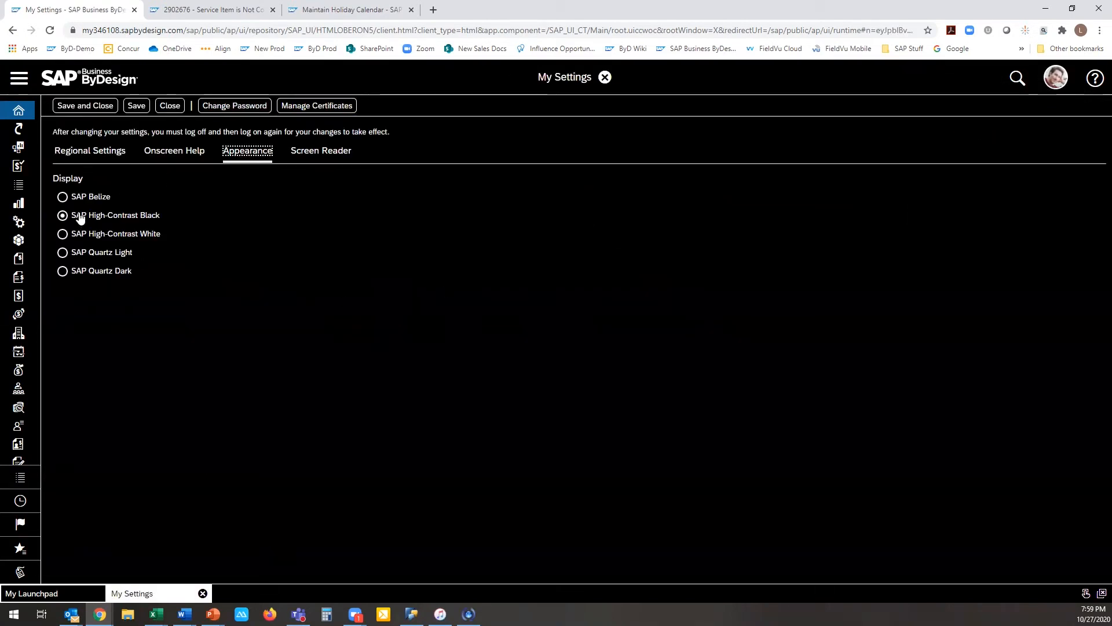
pyautogui.click(64, 197)
pyautogui.click(264, 33)
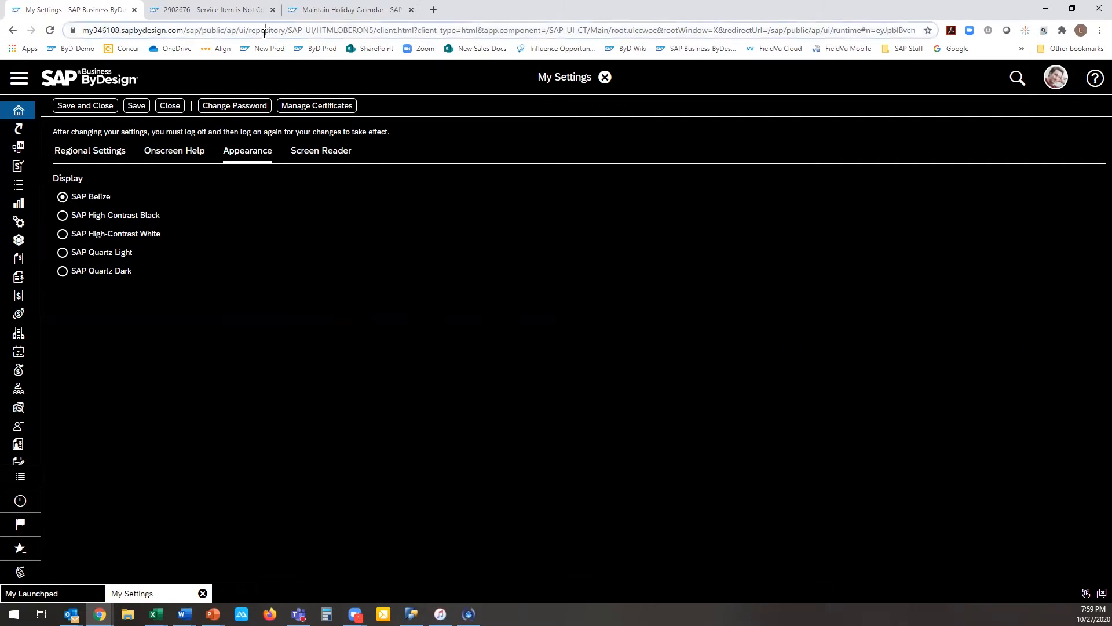
pyautogui.click(85, 105)
pyautogui.click(440, 33)
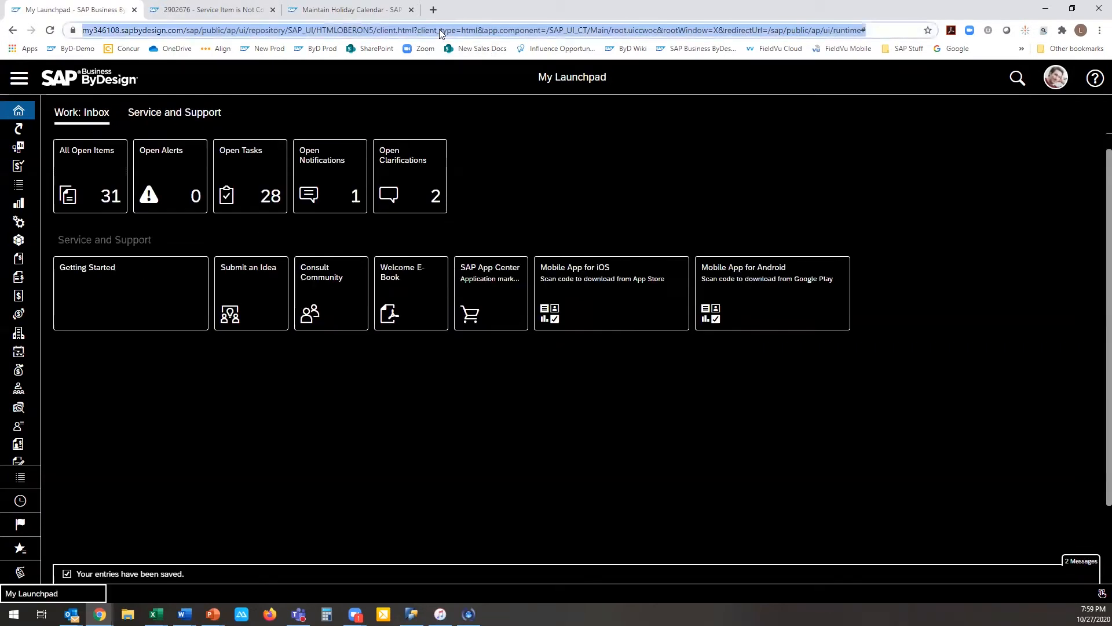
pyautogui.press('Return')
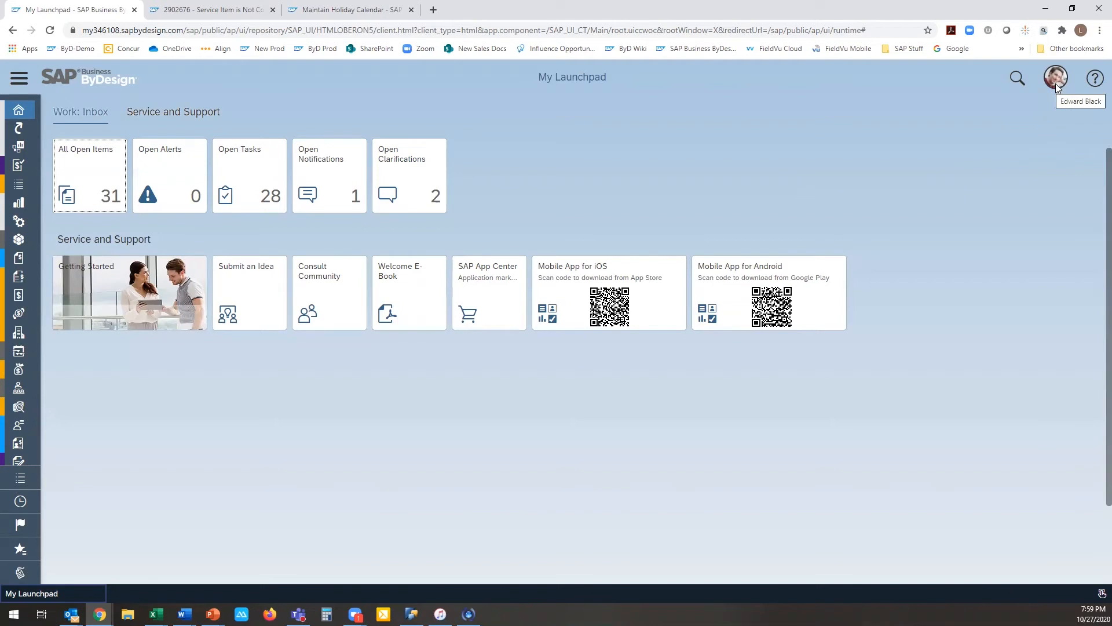
# Step: Start personalization mode for the launchpad
pyautogui.click(1055, 88)
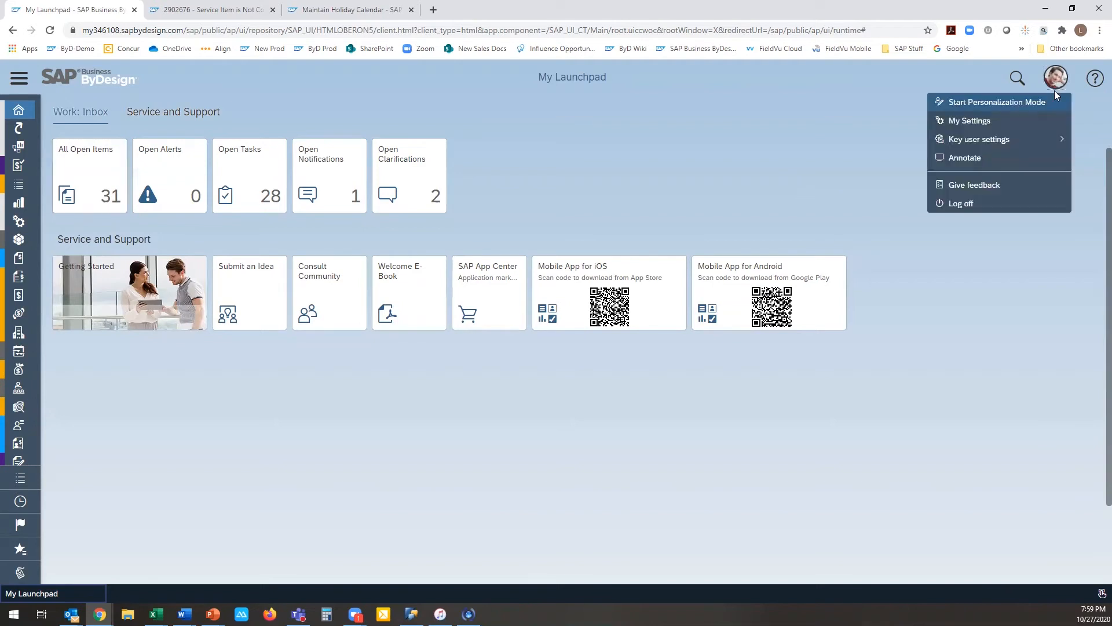
pyautogui.click(957, 104)
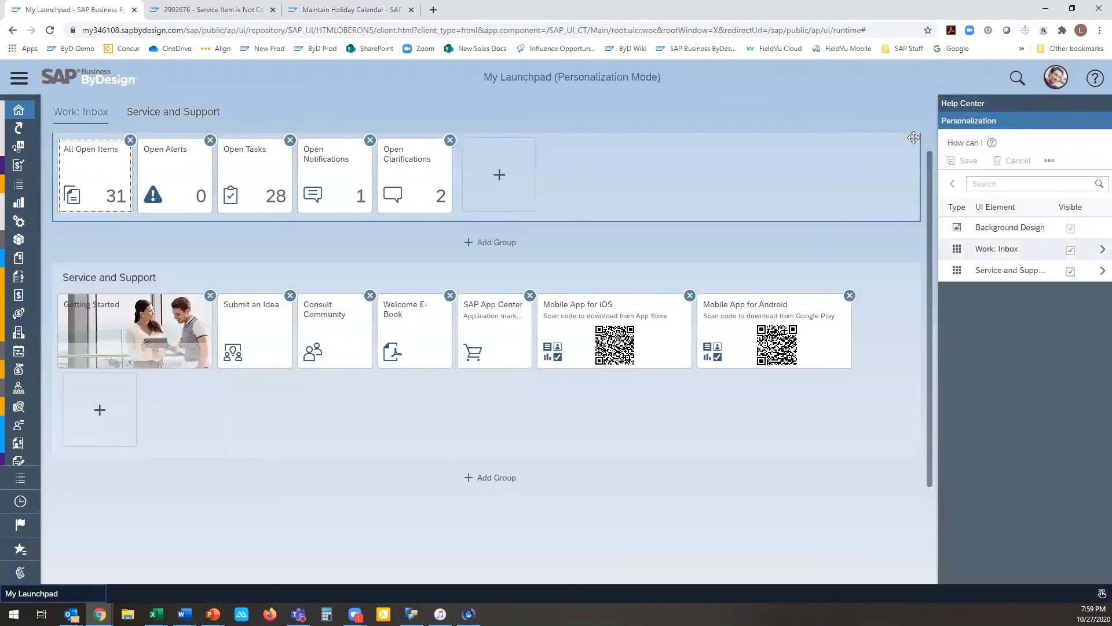
# Step: Set the launchpad's background design to the custom mint green colour 88f7d7
pyautogui.click(951, 230)
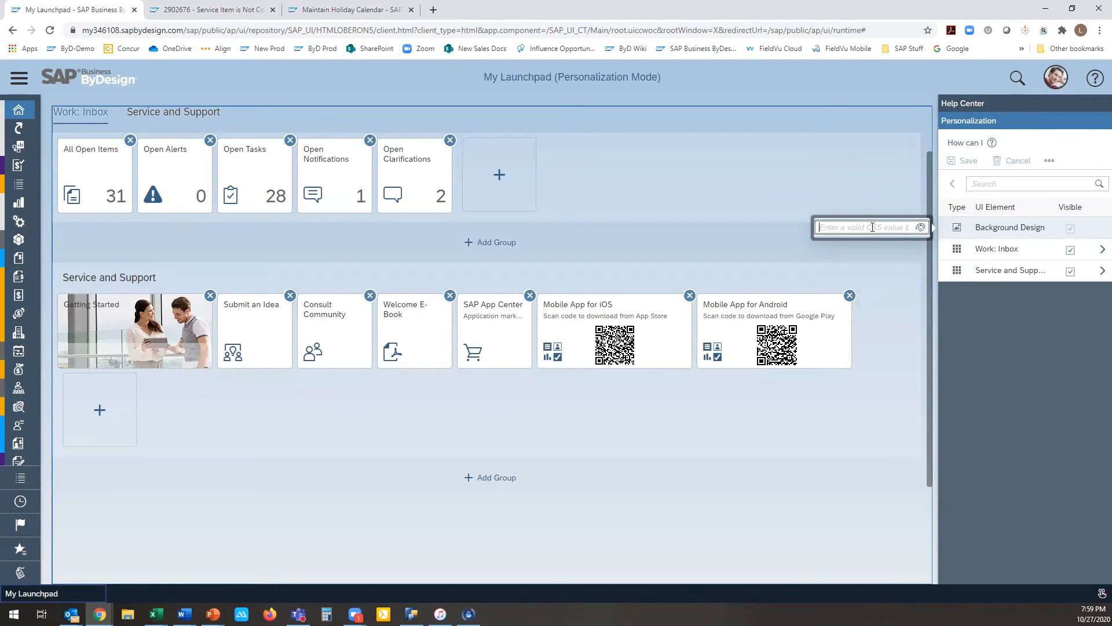
pyautogui.click(920, 228)
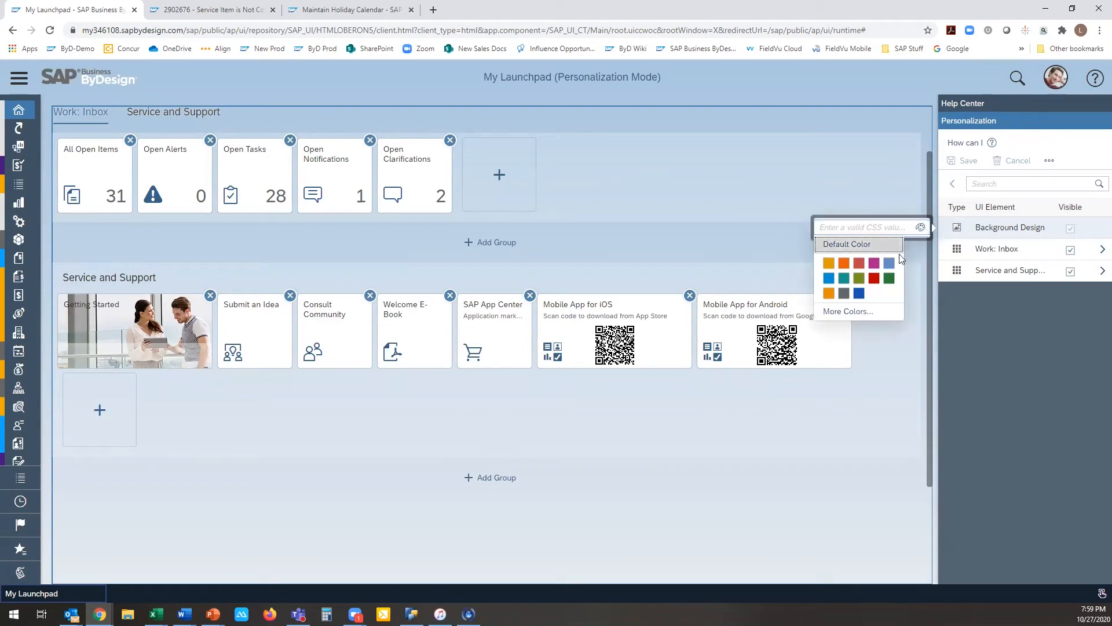
pyautogui.click(848, 311)
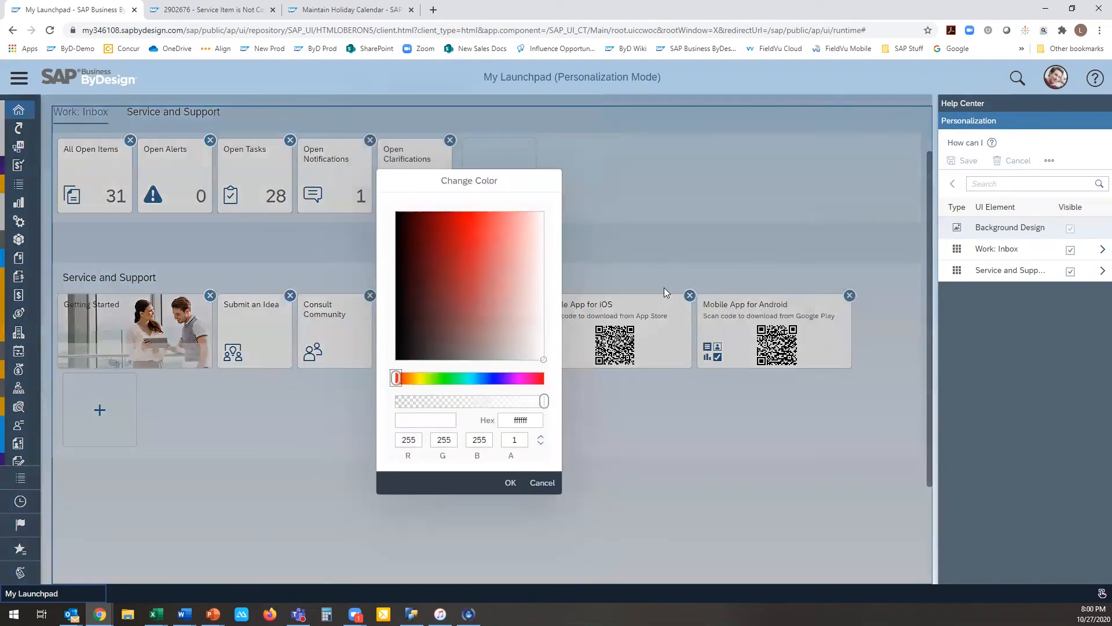
pyautogui.click(463, 376)
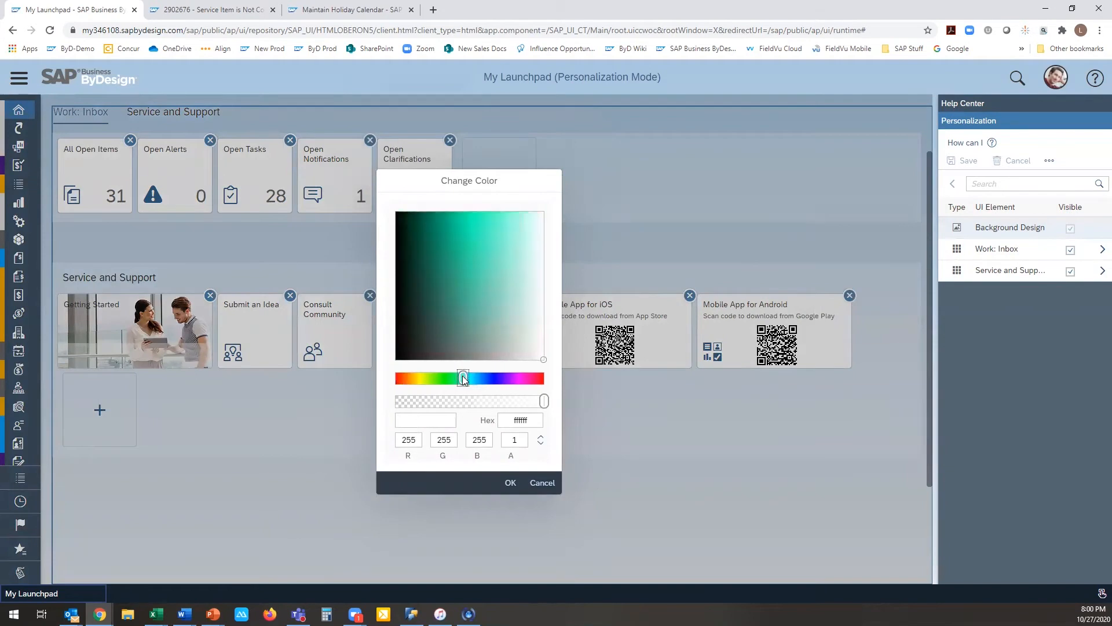
pyautogui.click(490, 230)
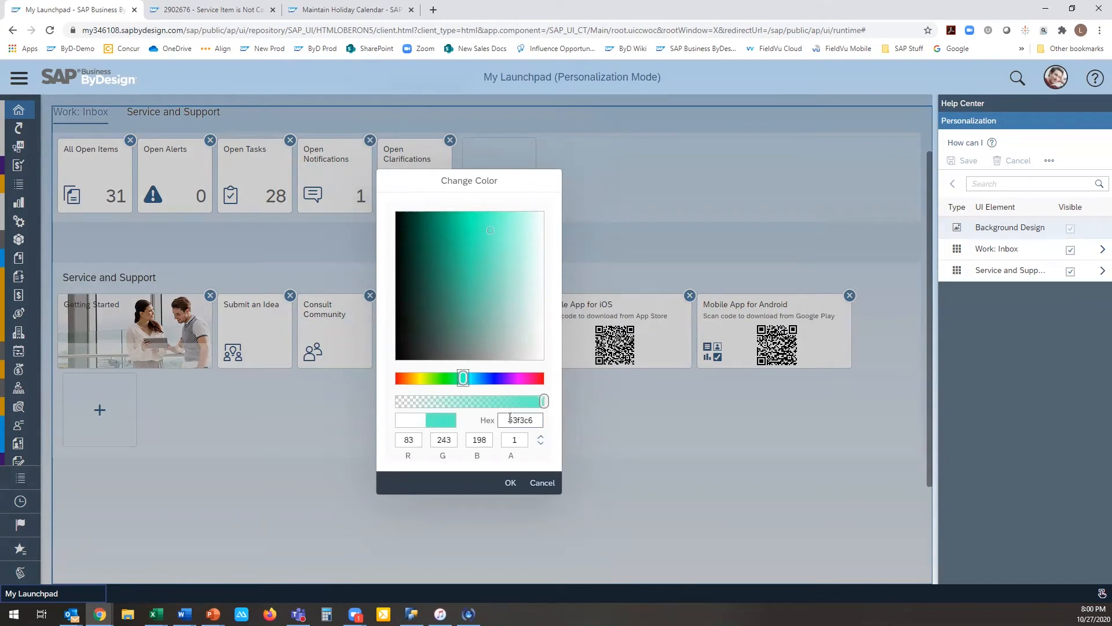
pyautogui.click(506, 230)
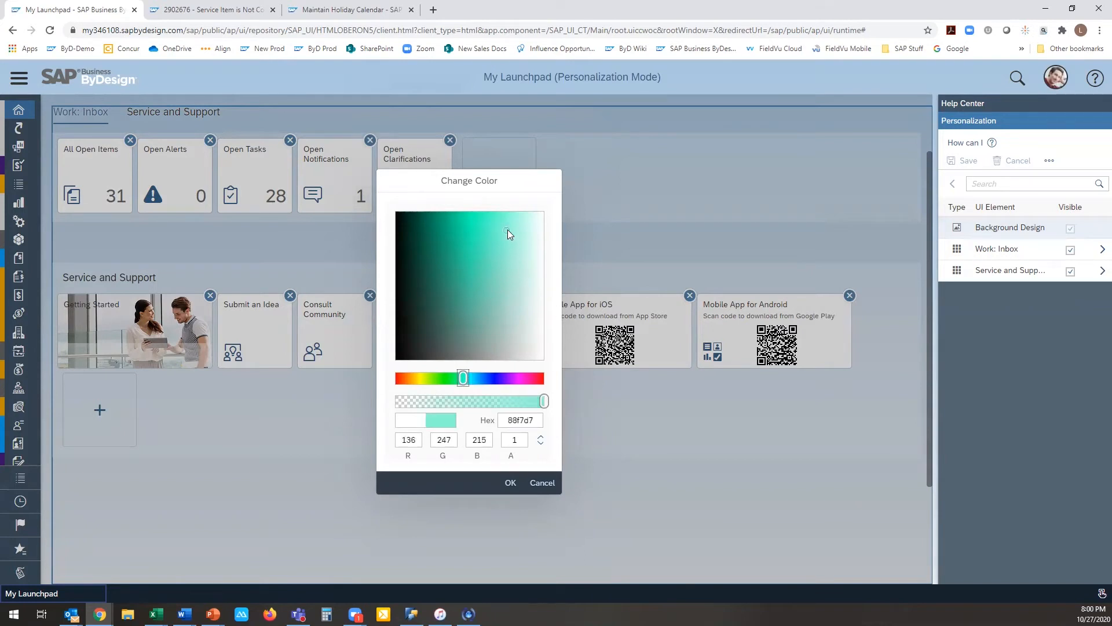
pyautogui.click(511, 484)
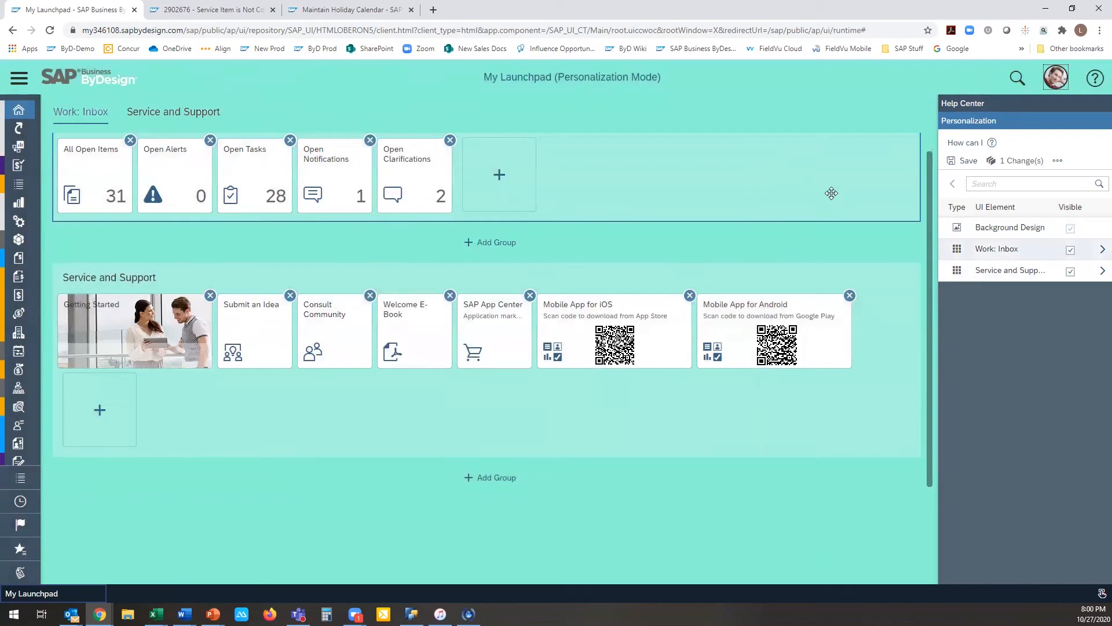
# Step: Change the launchpad's background to the paler custom colour c4f7eb and save the personalization changes
pyautogui.click(951, 231)
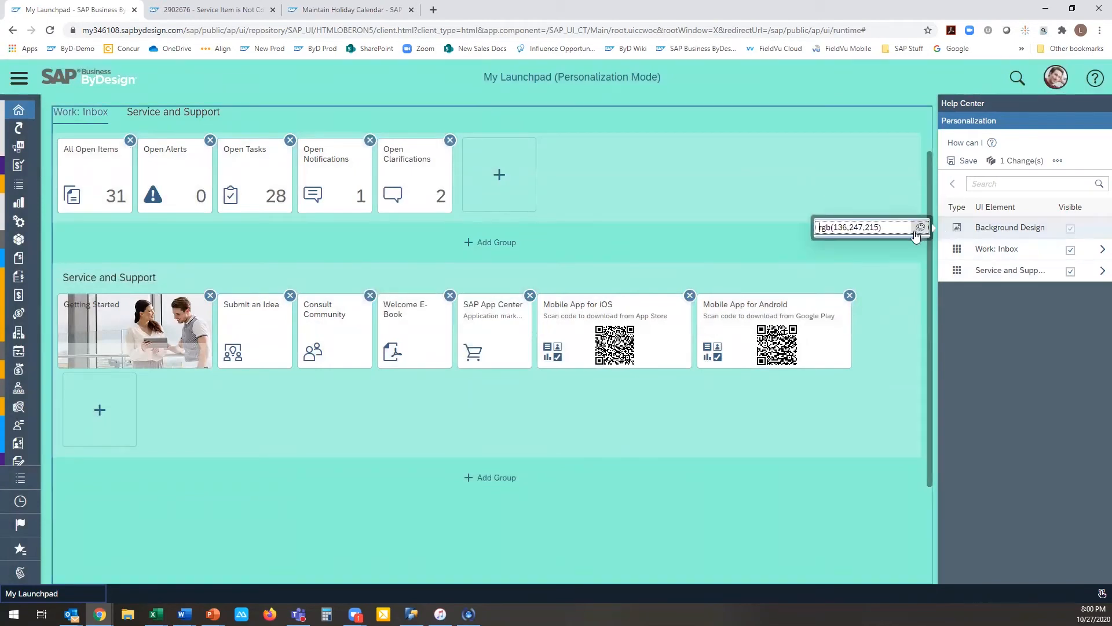
pyautogui.click(919, 229)
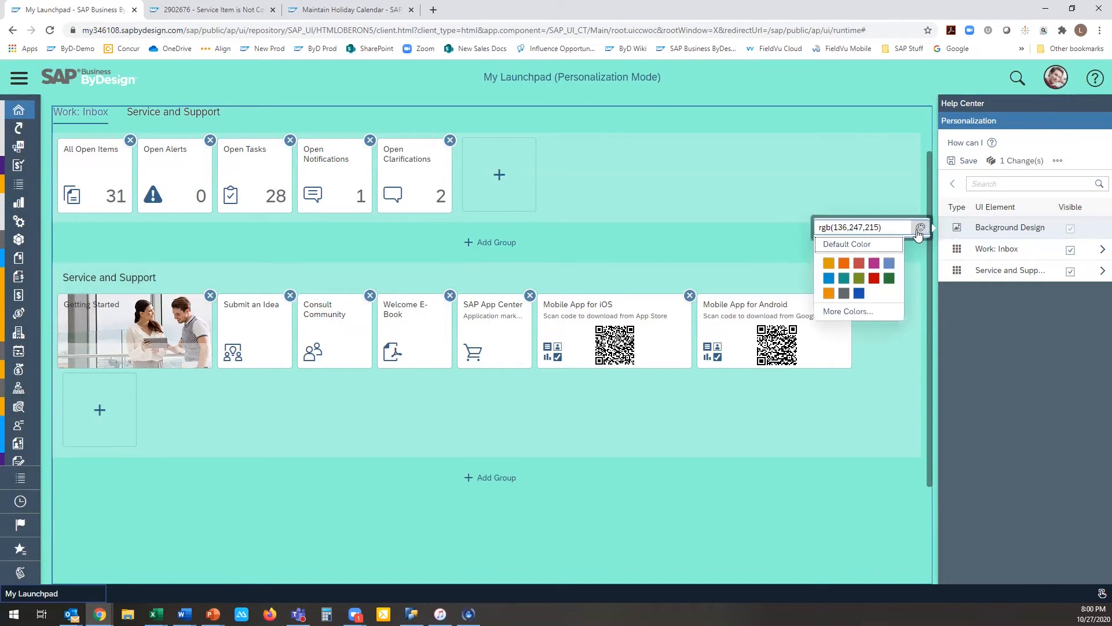
pyautogui.click(851, 311)
pyautogui.click(464, 378)
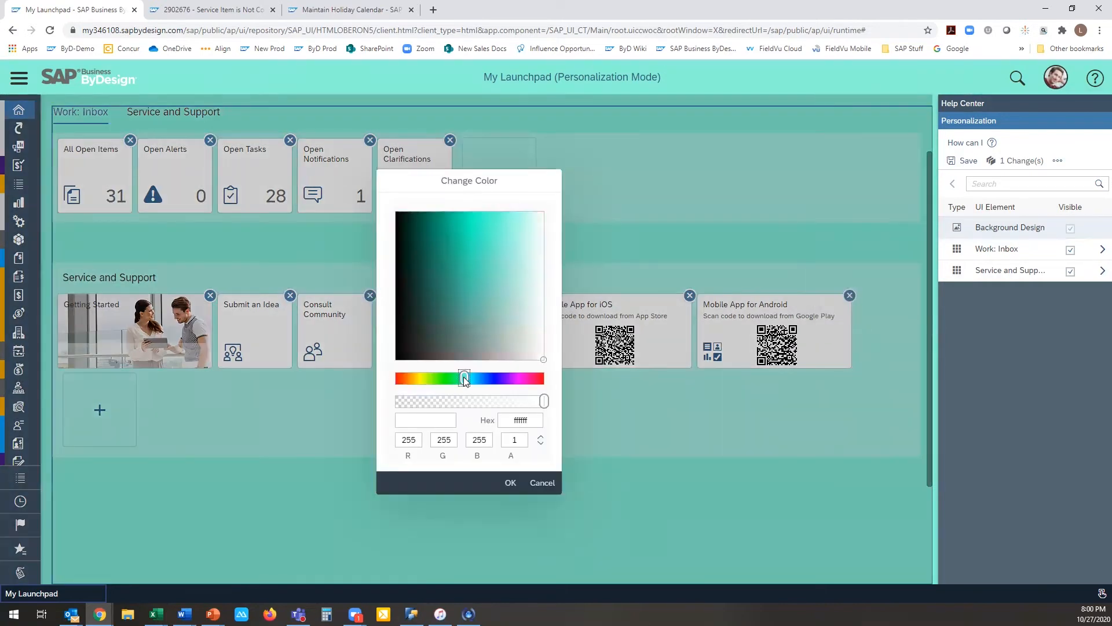
pyautogui.click(525, 246)
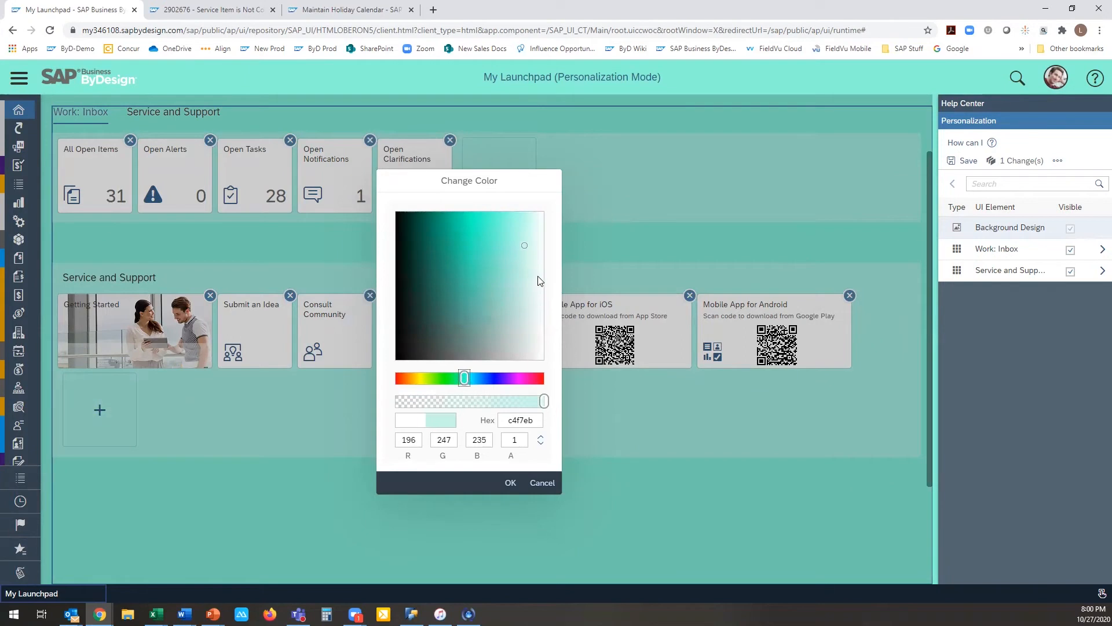
pyautogui.click(510, 483)
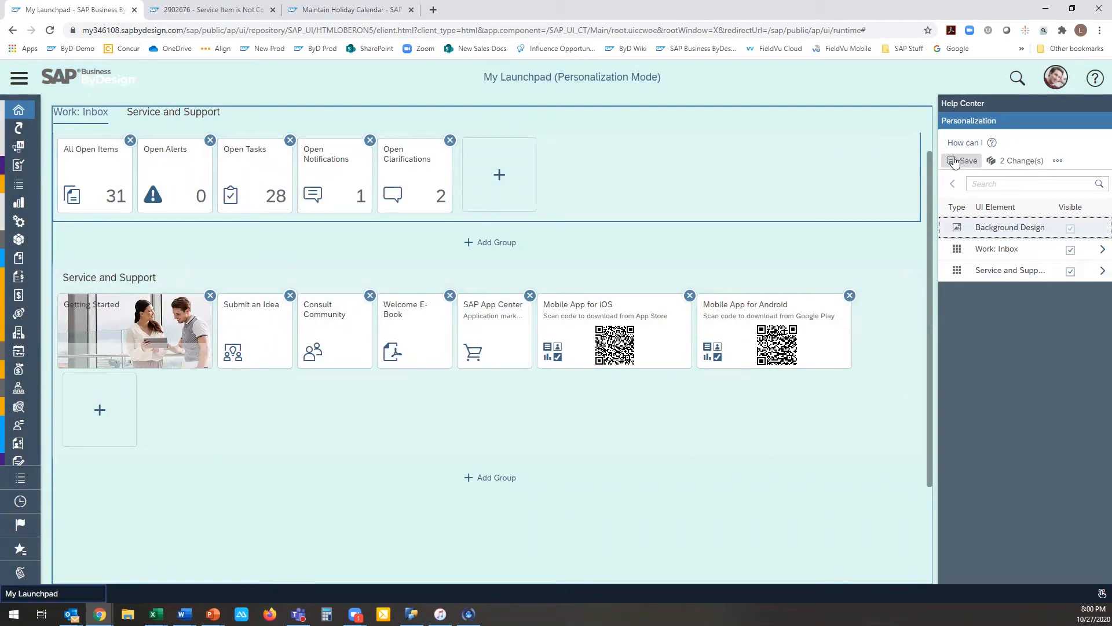
pyautogui.click(954, 162)
pyautogui.click(637, 366)
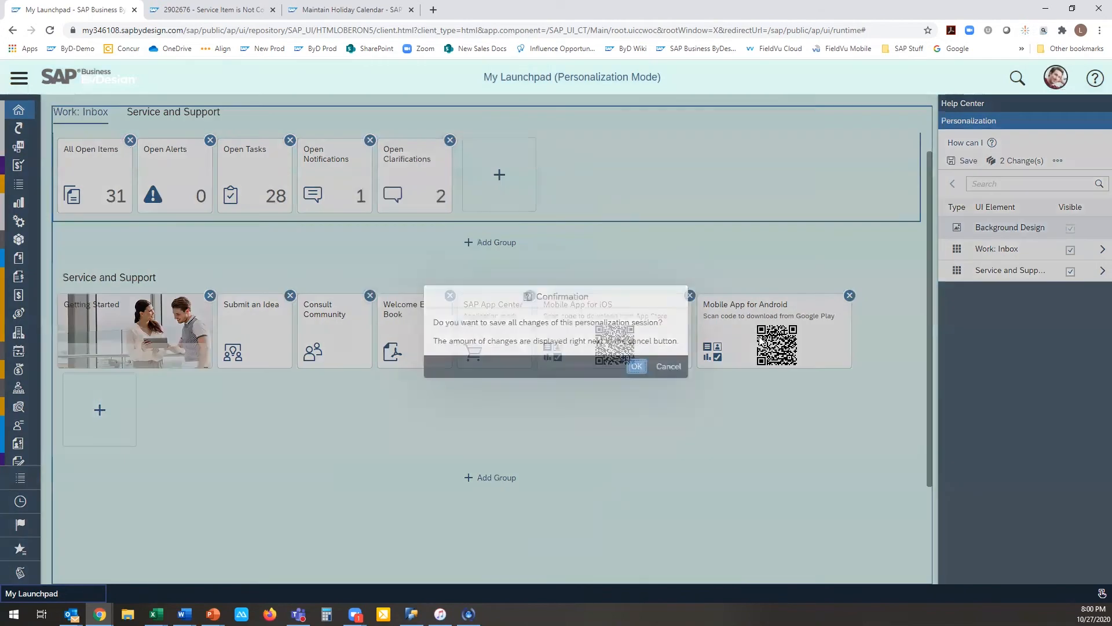
# Step: Discard the saved personalization changes to restore the launchpad's default background
pyautogui.click(1050, 160)
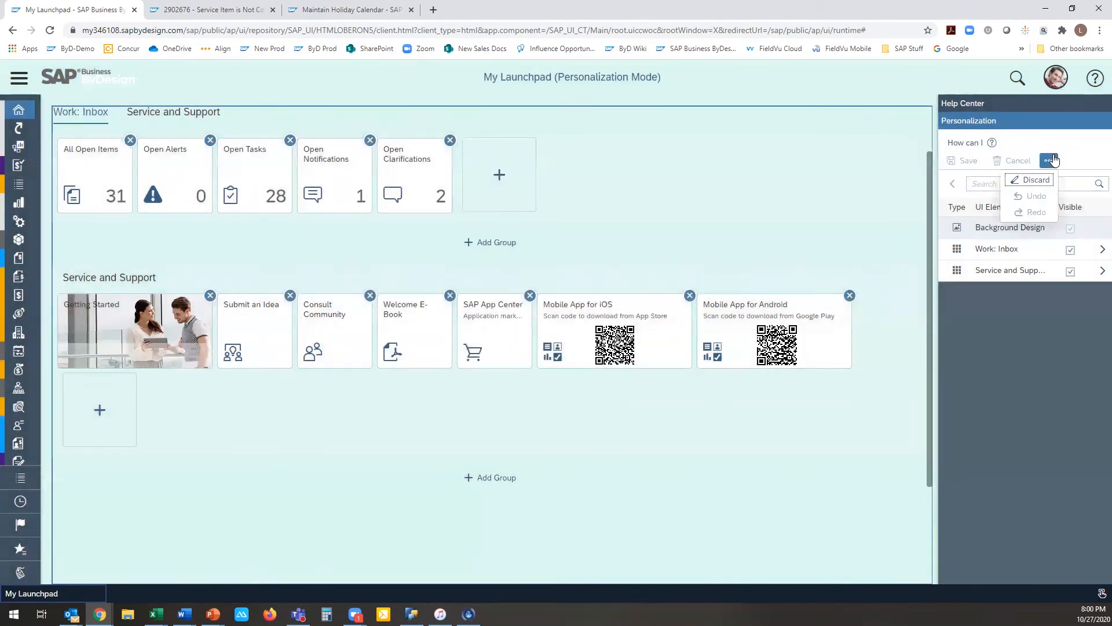
pyautogui.click(1032, 180)
pyautogui.click(627, 357)
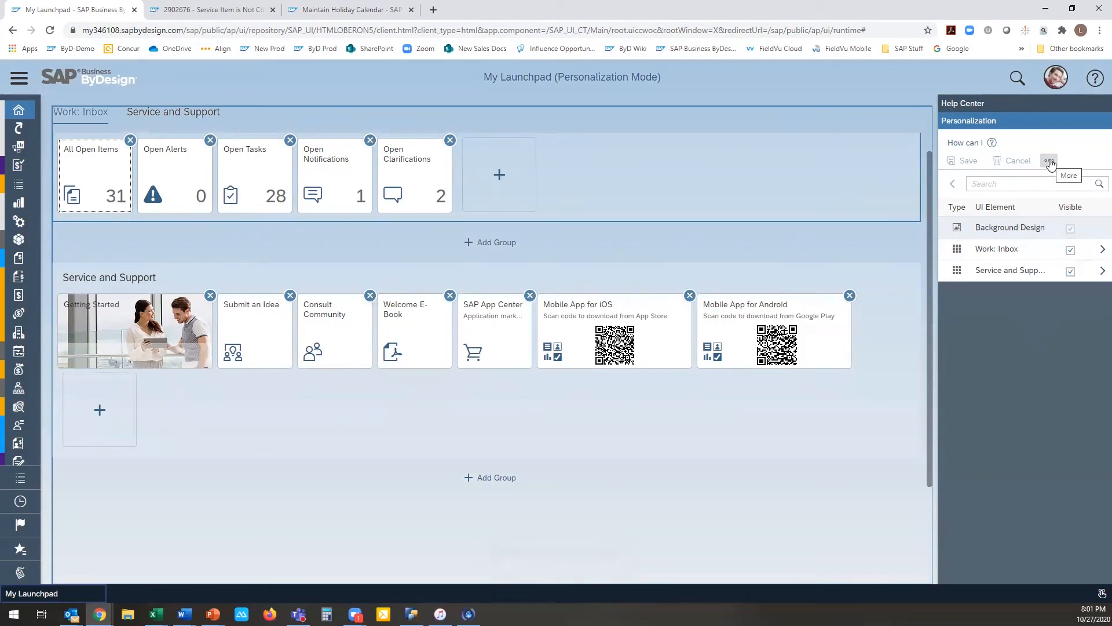
# Step: Add a tile group named Taks below Work: Inbox and save the personalization changes
pyautogui.click(493, 243)
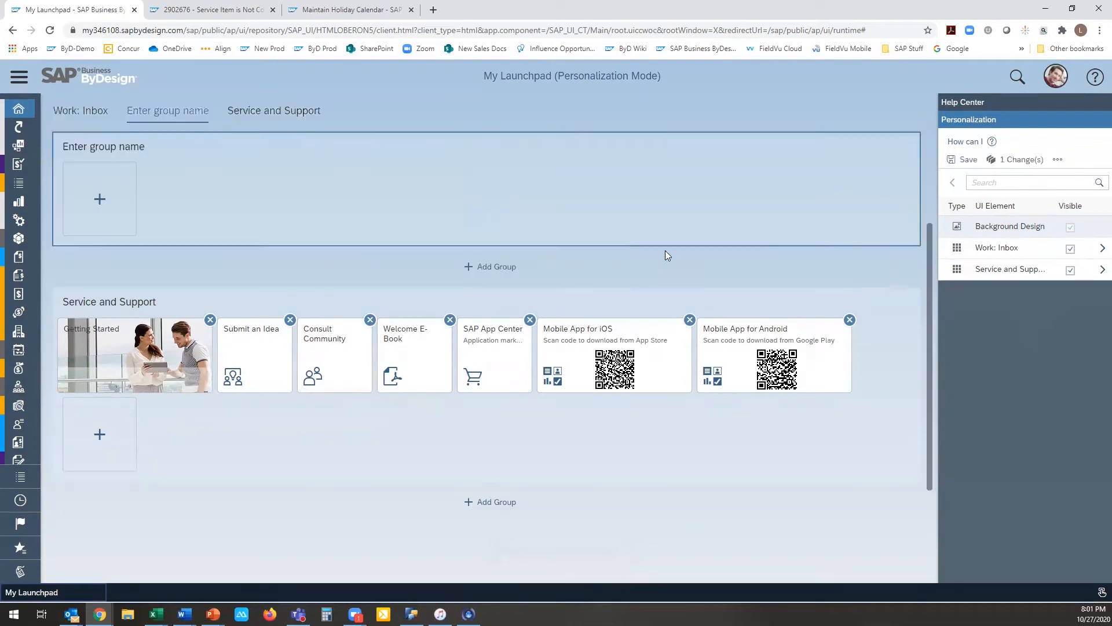
pyautogui.click(168, 148)
pyautogui.doubleClick(133, 146)
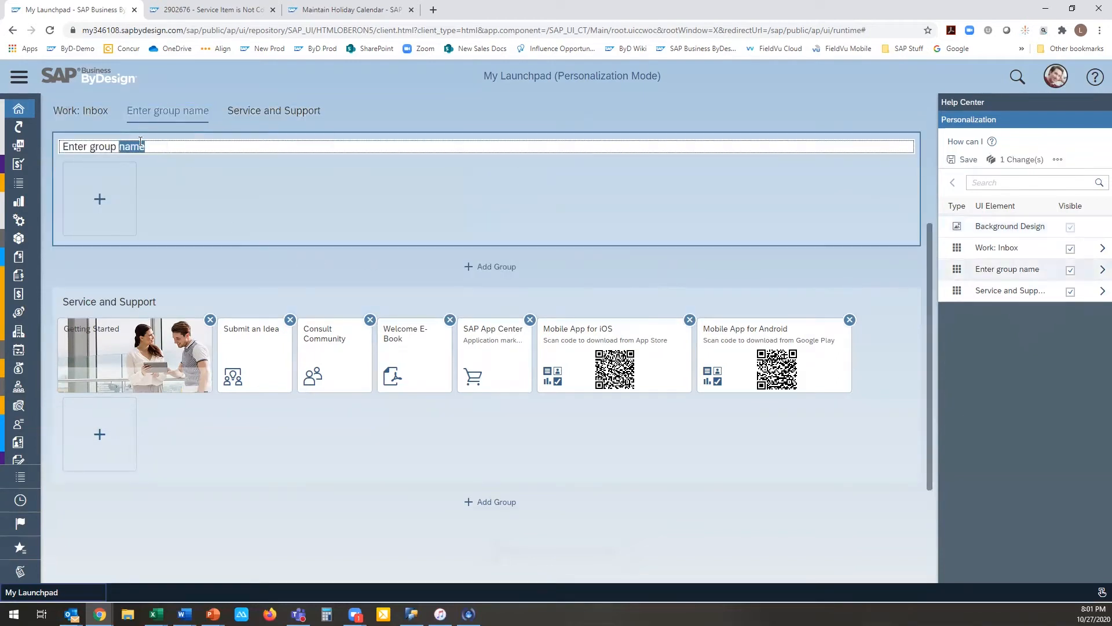
pyautogui.tripleClick(141, 143)
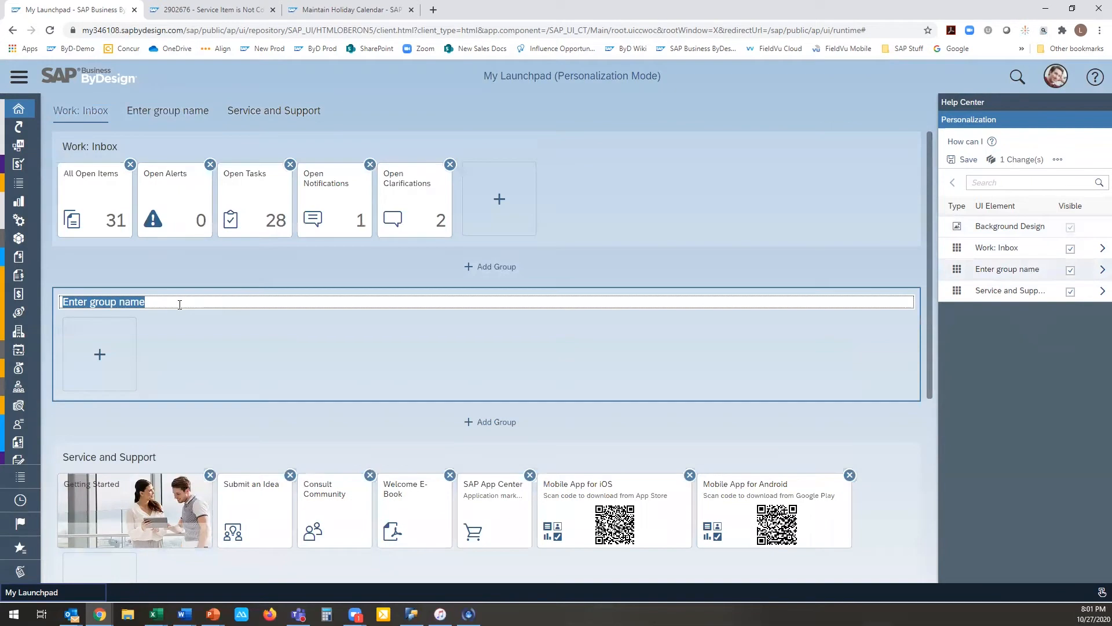
pyautogui.write('T')
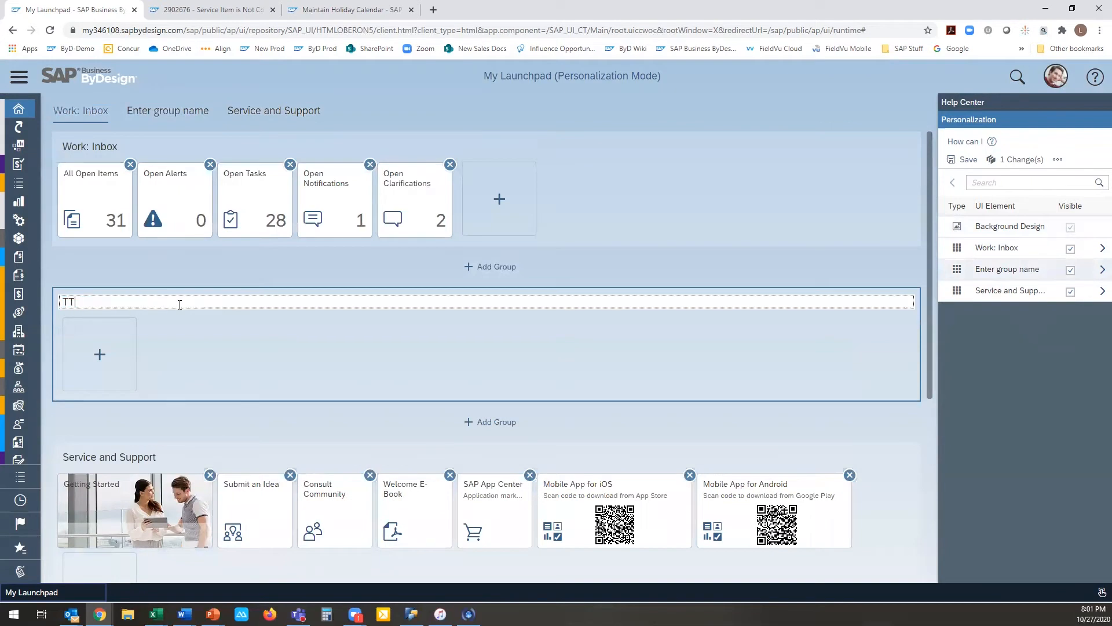
pyautogui.write('aks')
pyautogui.click(973, 162)
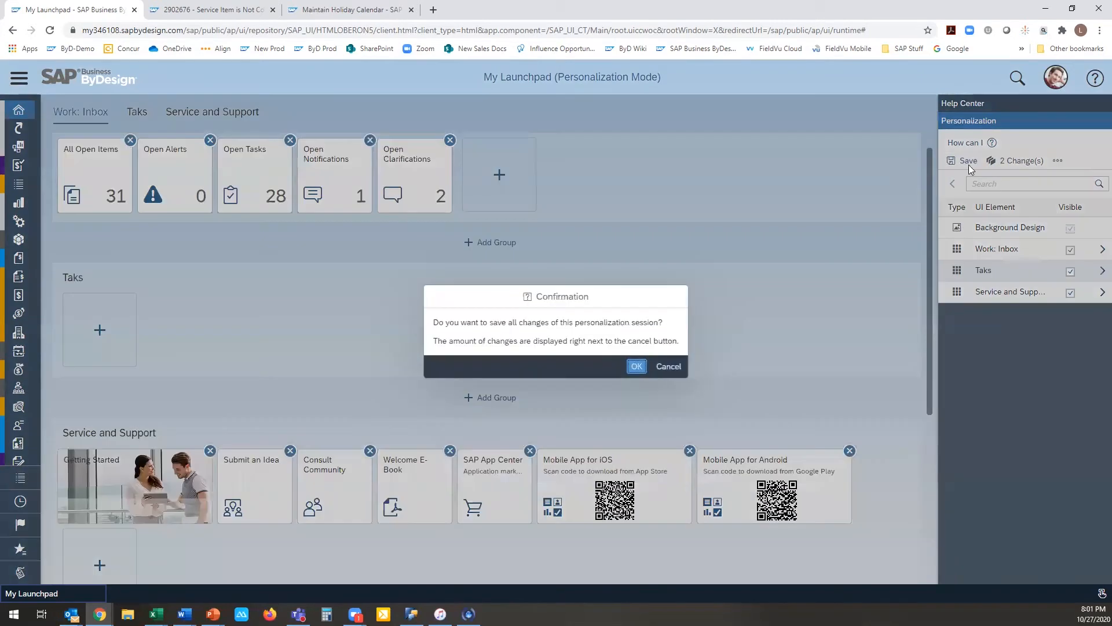
pyautogui.click(636, 366)
# Step: Delete the saved personalization changes for the whole launchpad screen
pyautogui.click(1049, 162)
pyautogui.click(1035, 179)
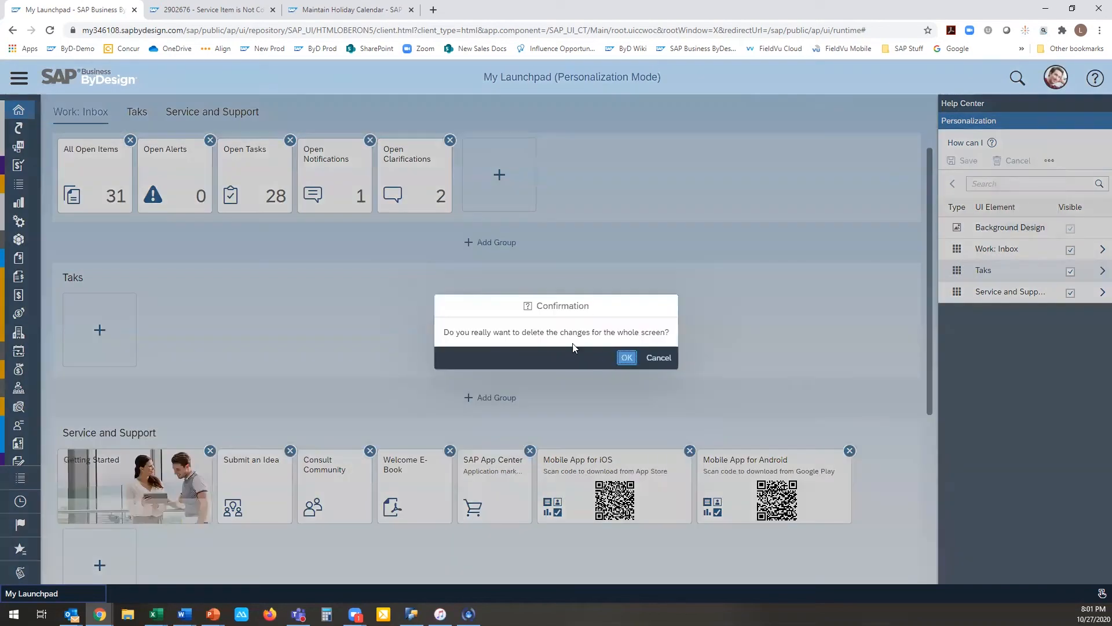
pyautogui.click(624, 358)
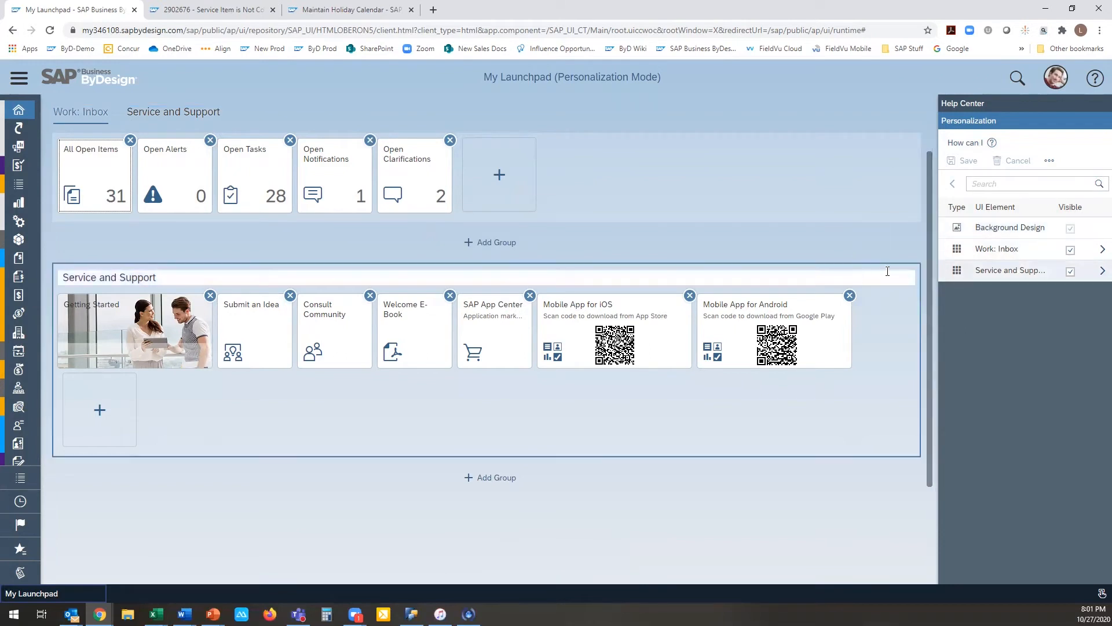
# Step: Hide the Service and Support group from the launchpad
pyautogui.click(901, 275)
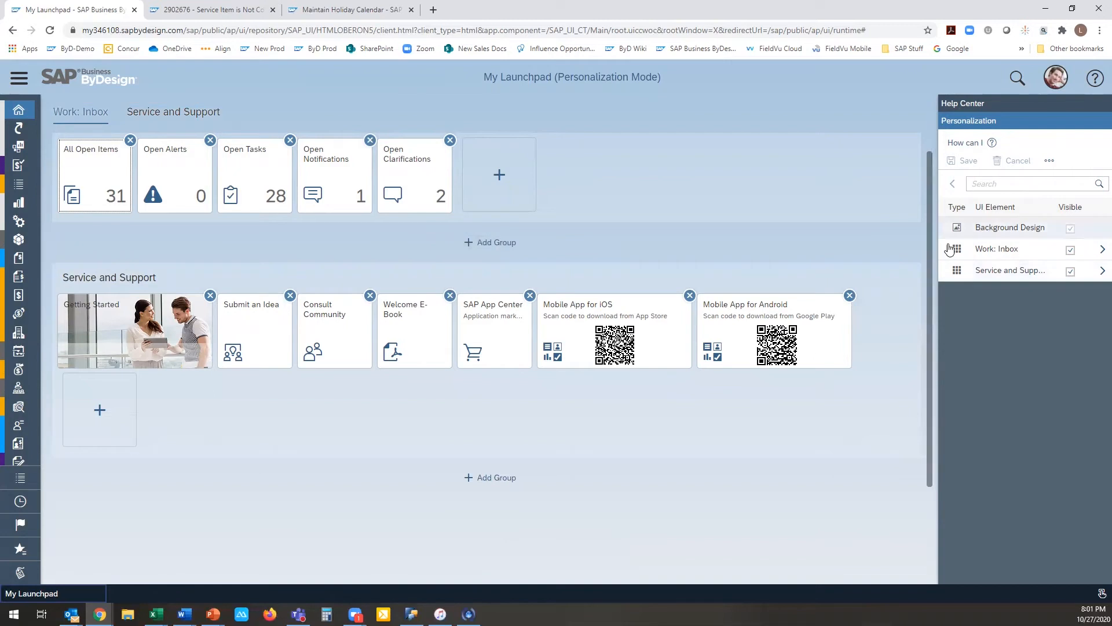
pyautogui.click(1070, 273)
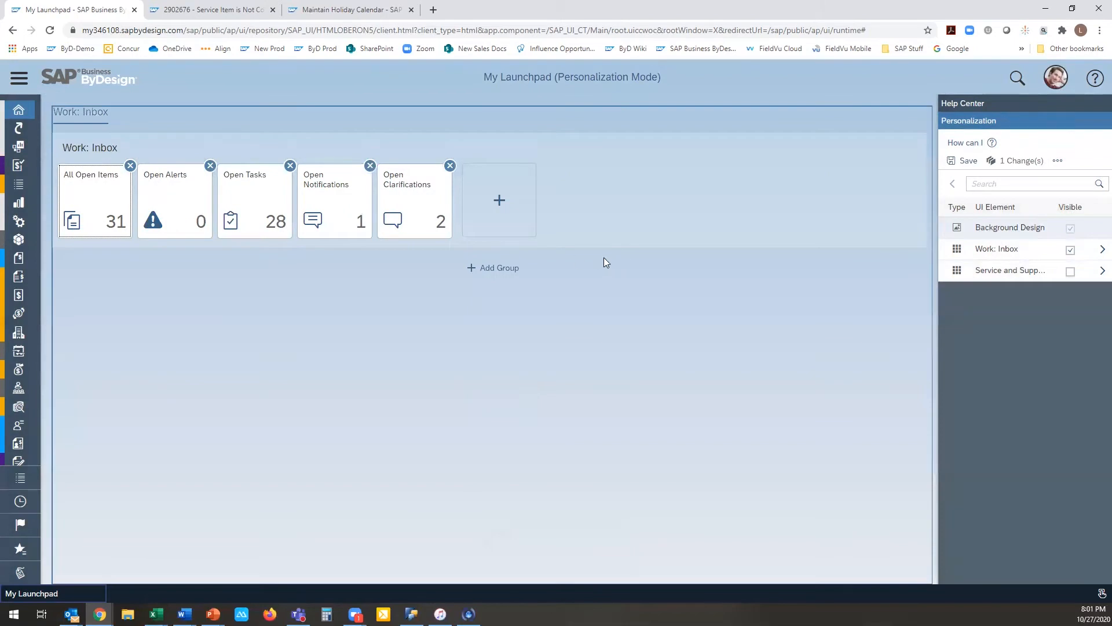
pyautogui.click(1099, 272)
pyautogui.click(952, 184)
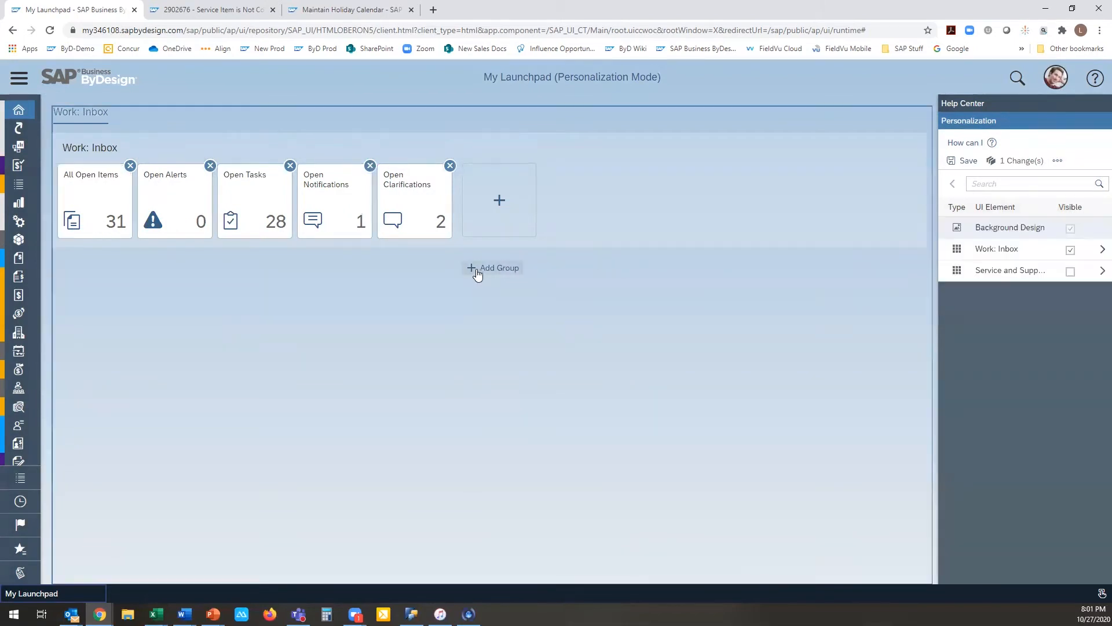
# Step: Add a tile group named Quick Links below the Work: Inbox group
pyautogui.click(478, 275)
pyautogui.moveTo(150, 148); pyautogui.dragTo(64, 148)
pyautogui.write('Quick Links')
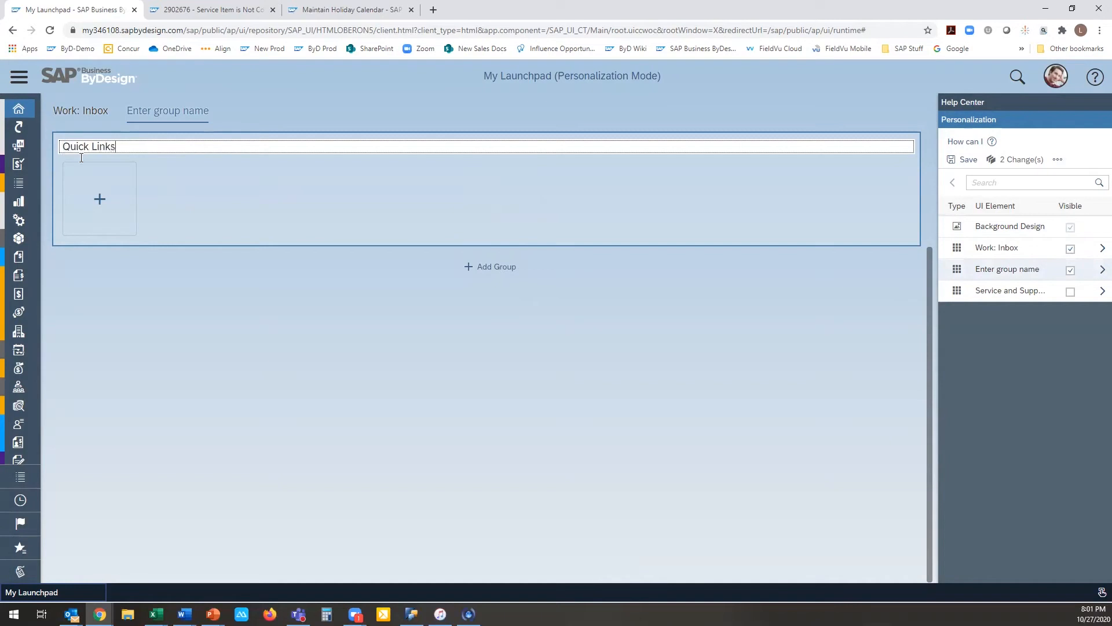
pyautogui.click(509, 273)
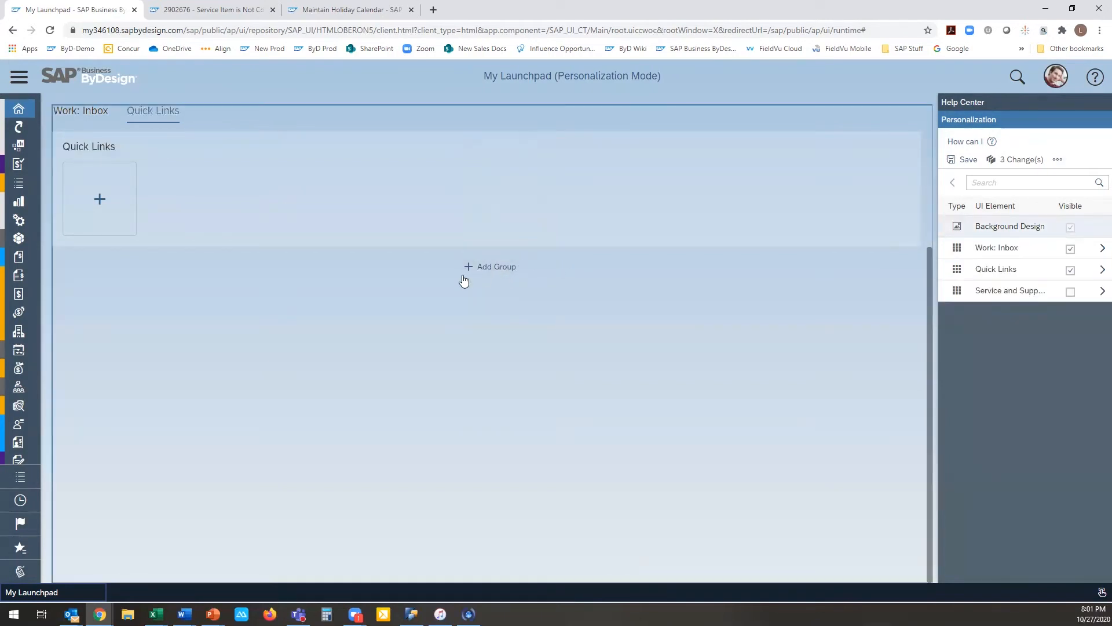
# Step: Add a tile group named KPI below the Quick Links group
pyautogui.click(480, 278)
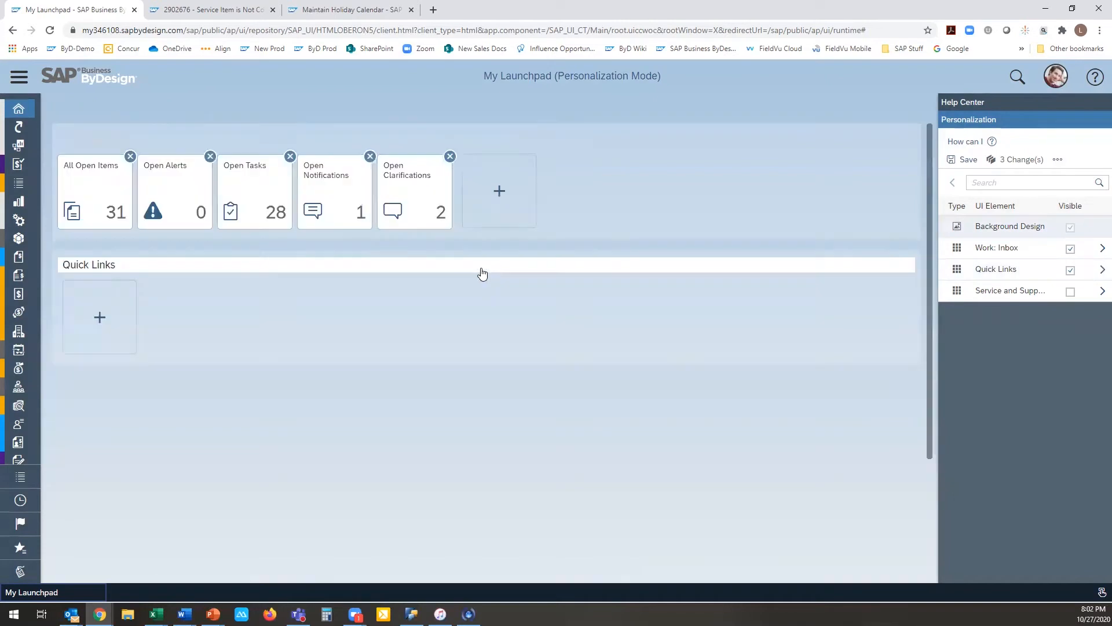
pyautogui.scroll(5, 154, 257)
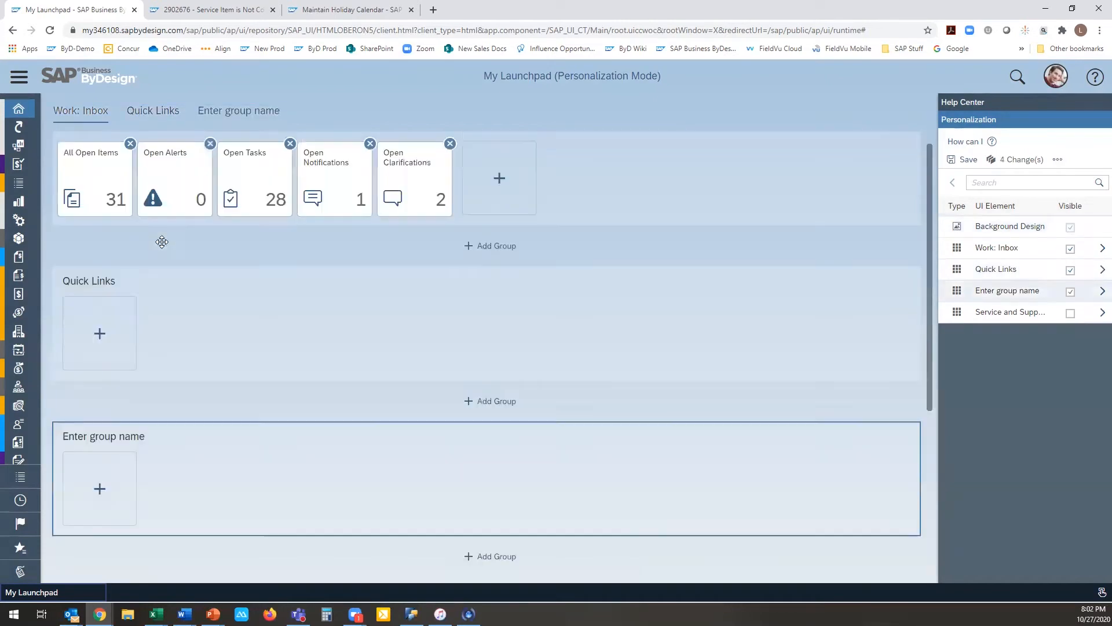
pyautogui.click(132, 434)
pyautogui.hotkey('ctrl', 'a')
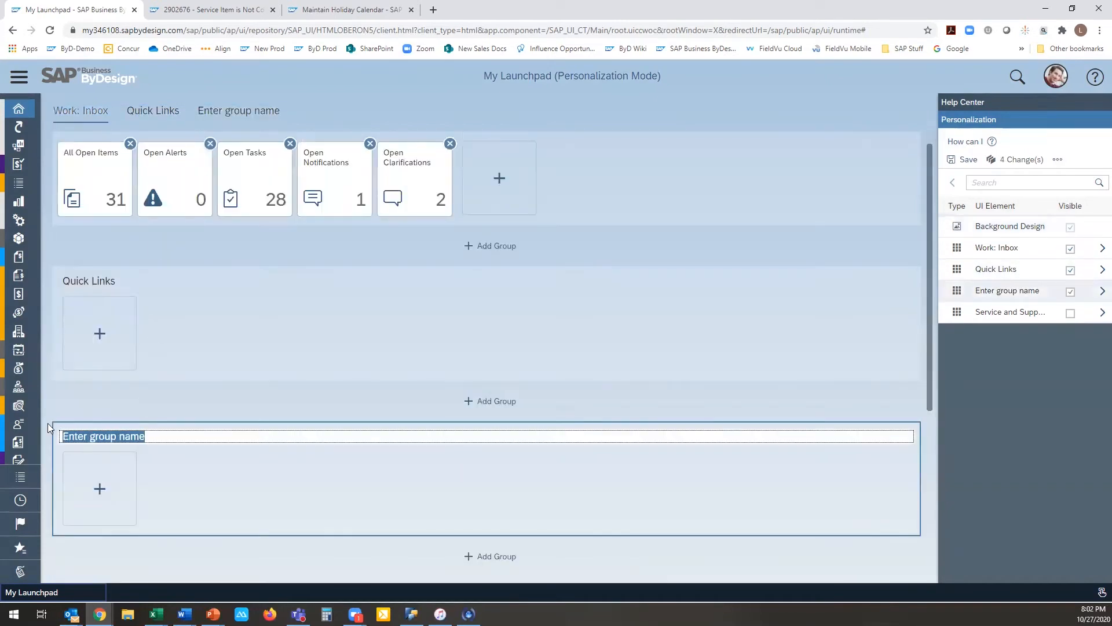
pyautogui.write('KPI')
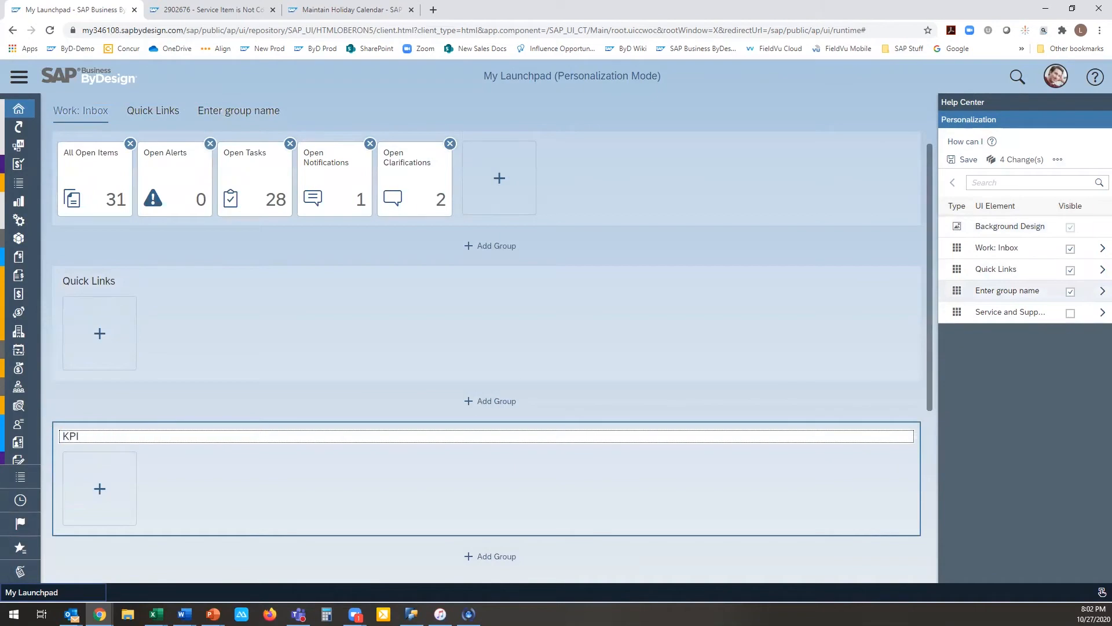
pyautogui.press('Return')
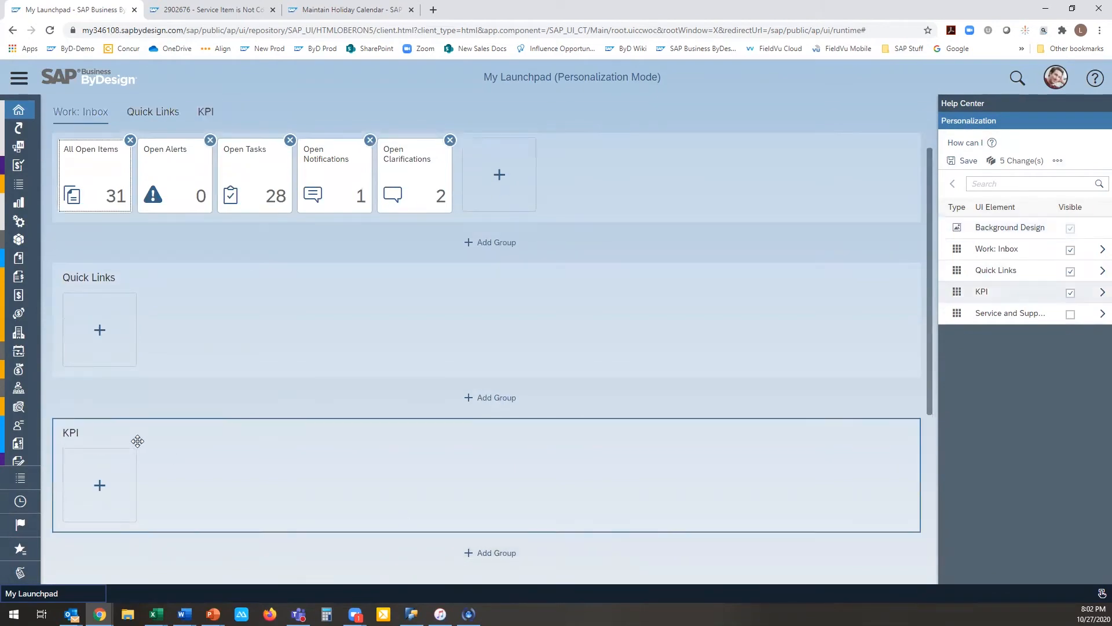
# Step: Add a tile group named Tasks below the KPI group
pyautogui.scroll(-2, 493, 534)
pyautogui.click(479, 438)
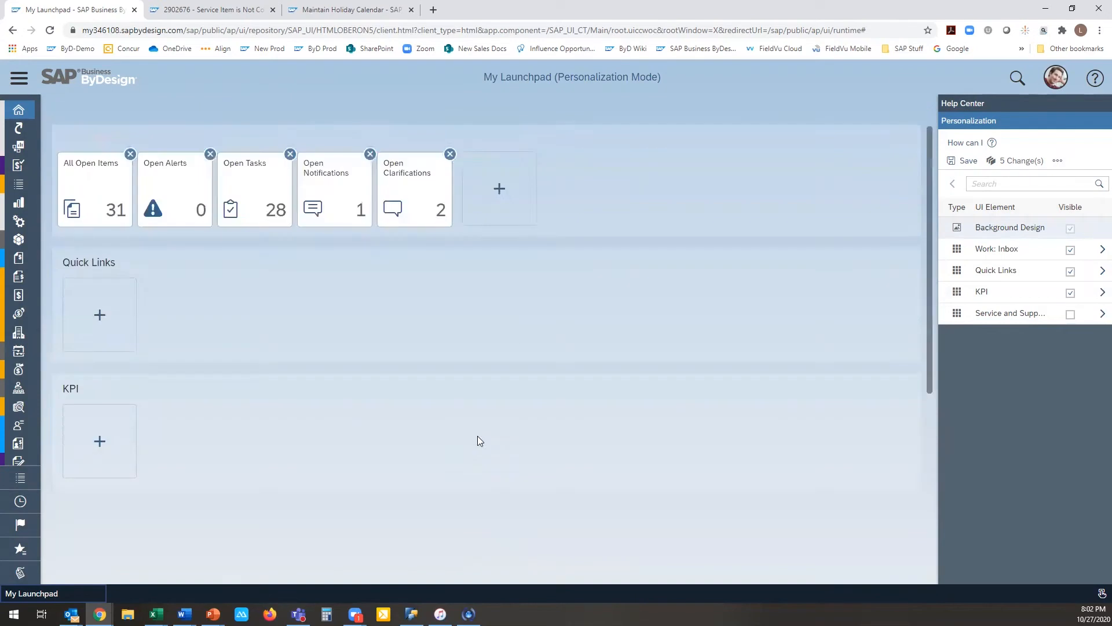
pyautogui.click(145, 147)
pyautogui.moveTo(145, 147); pyautogui.dragTo(55, 151)
pyautogui.write('T')
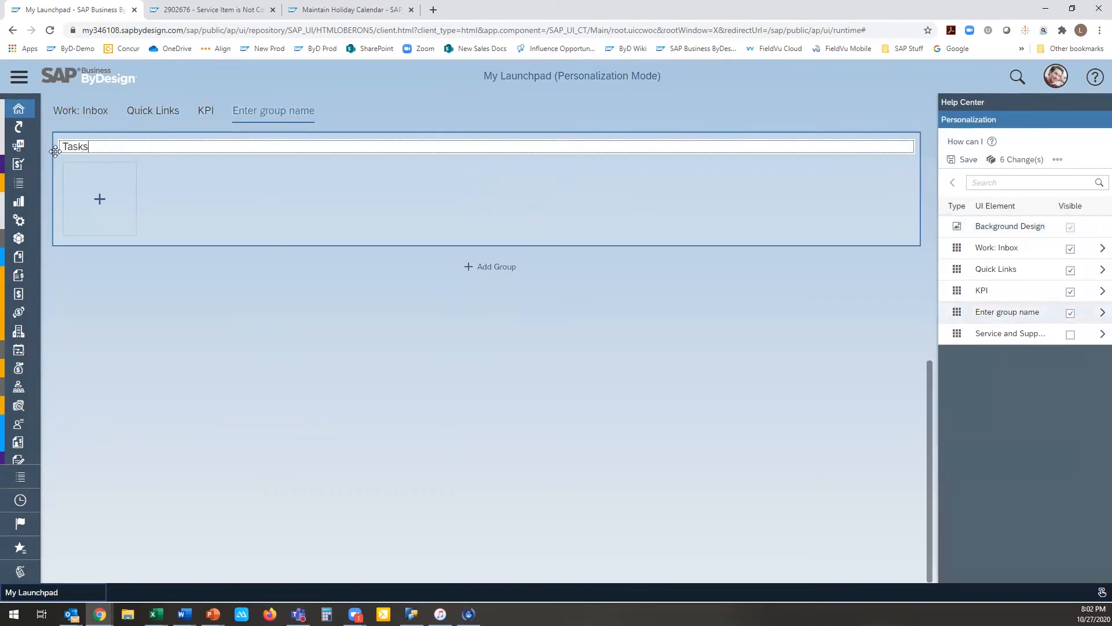
pyautogui.write('asks')
pyautogui.click(473, 280)
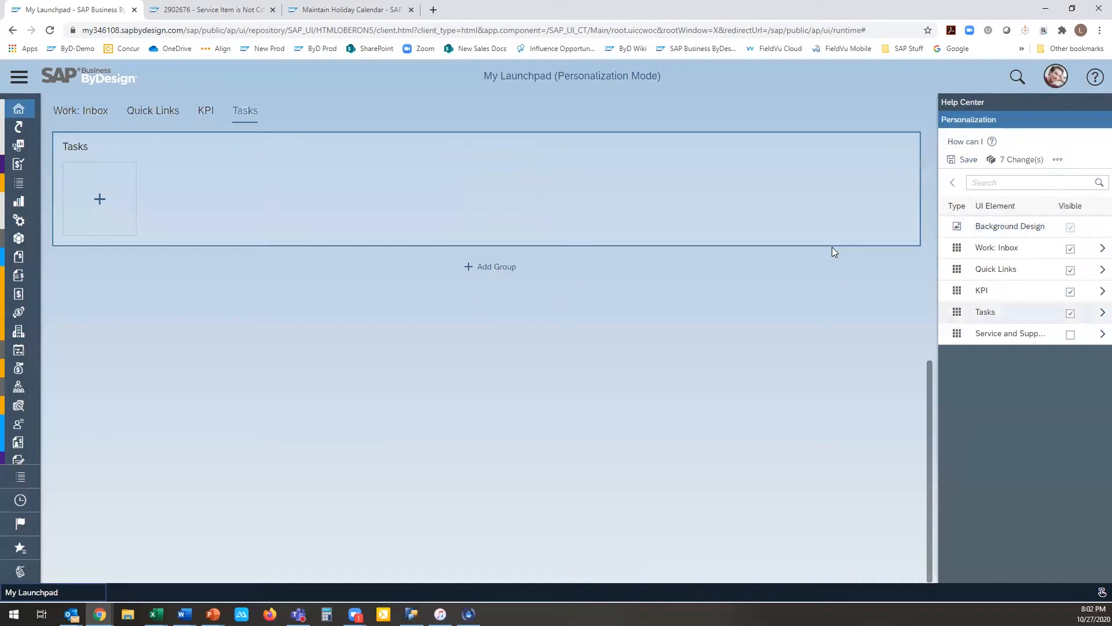
# Step: Move the KPI group above Work: Inbox and save the personalization changes
pyautogui.scroll(7, 833, 247)
pyautogui.scroll(-2, 705, 266)
pyautogui.moveTo(233, 274); pyautogui.dragTo(243, 131)
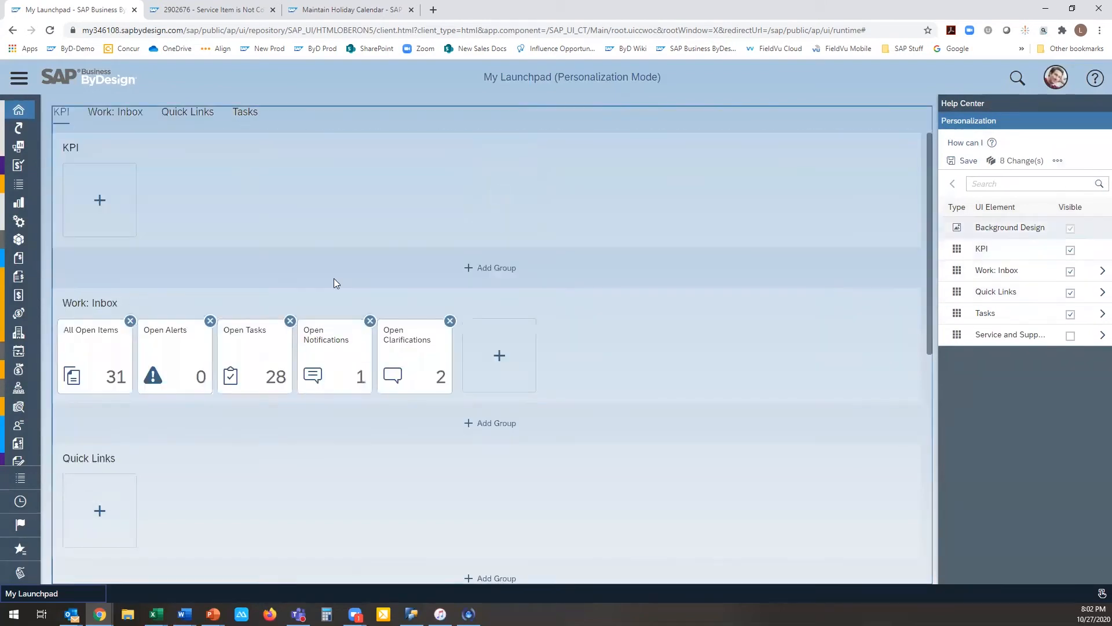
pyautogui.click(964, 161)
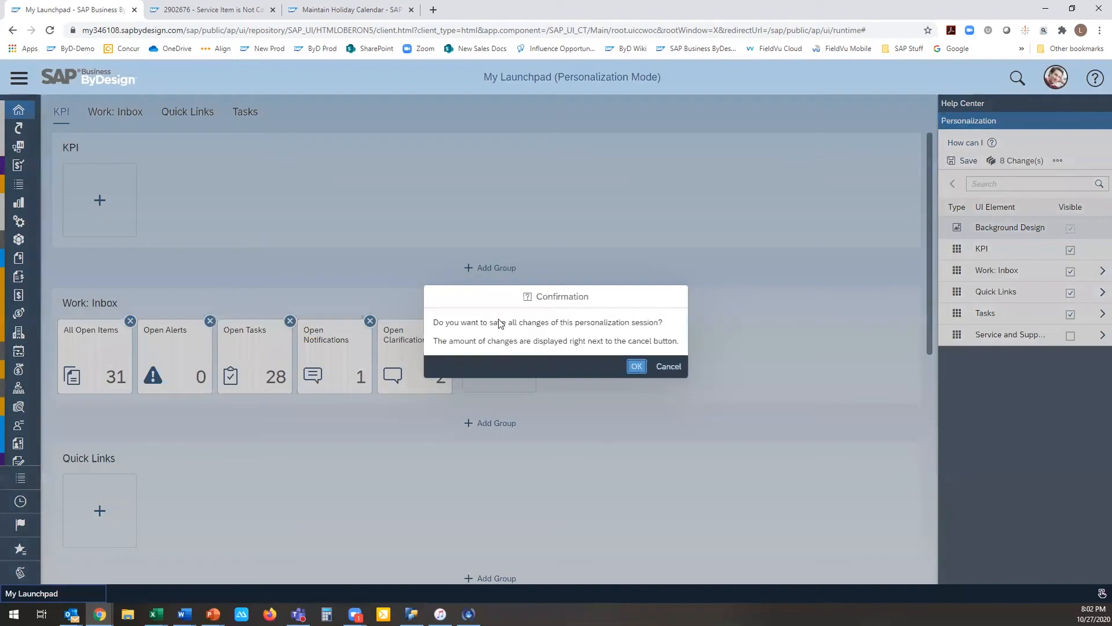
pyautogui.click(635, 366)
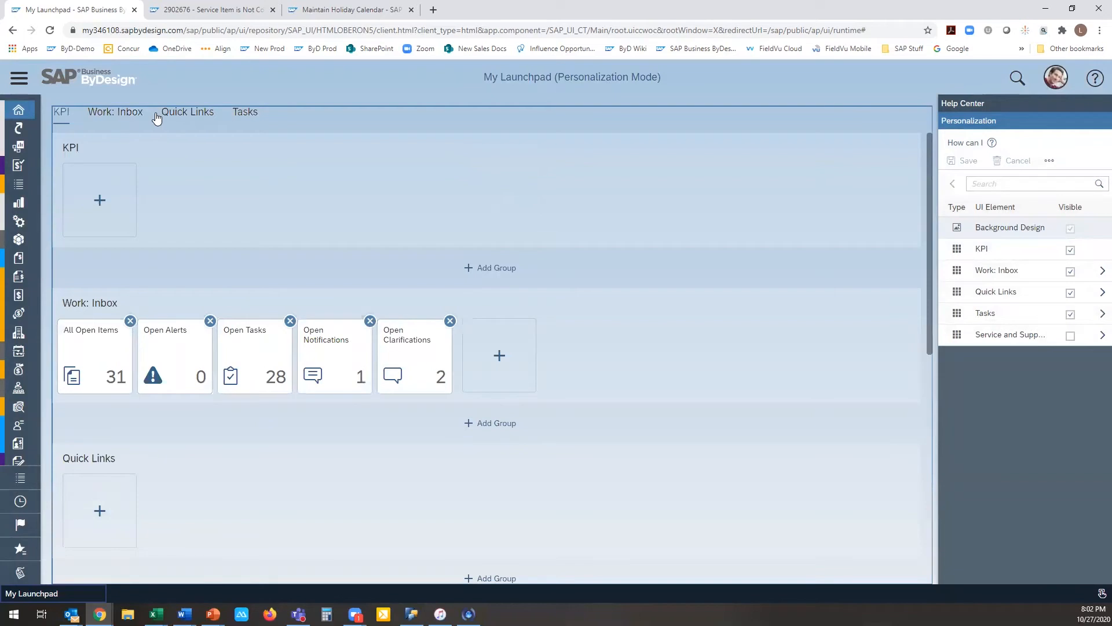
# Step: Jump through the Quick Links, Tasks, Work: Inbox and KPI groups to check the launchpad navigation
pyautogui.click(191, 114)
pyautogui.click(242, 116)
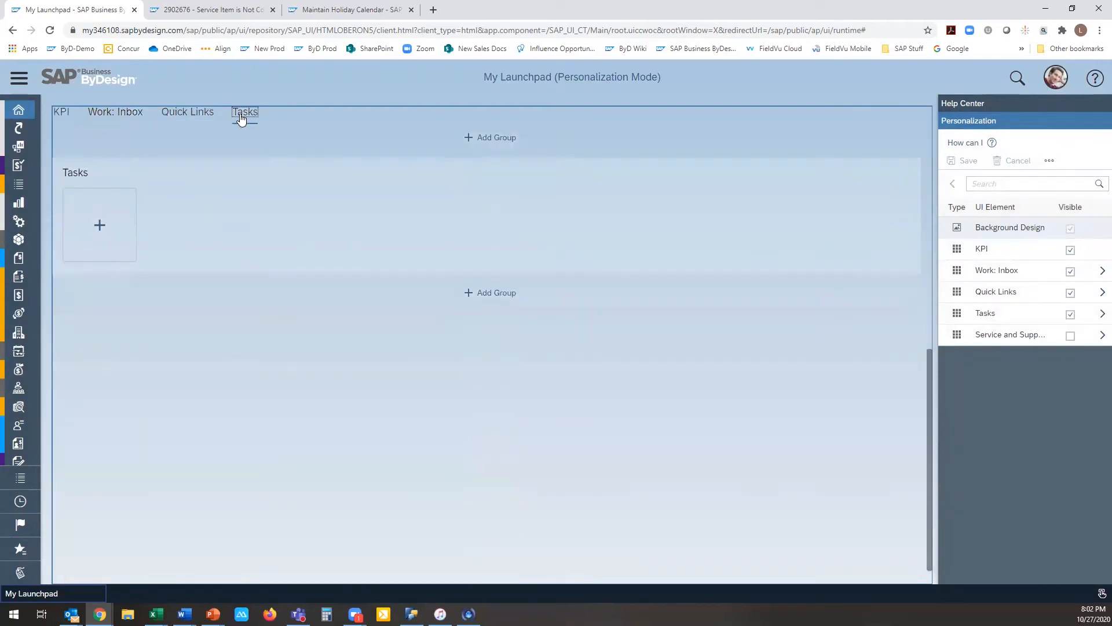
pyautogui.click(107, 114)
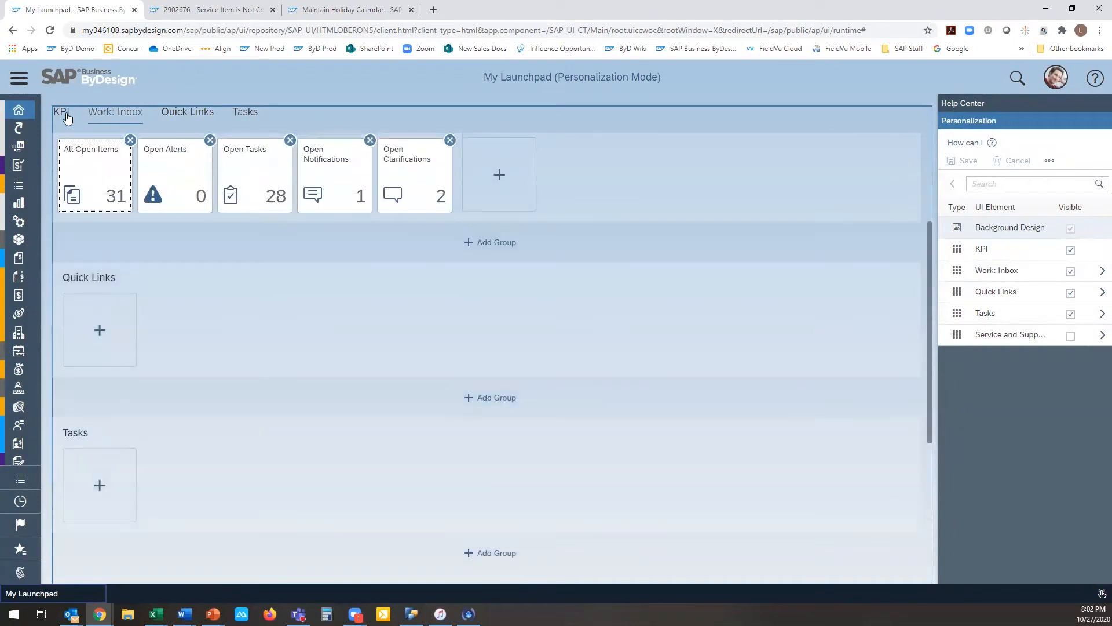
pyautogui.click(66, 116)
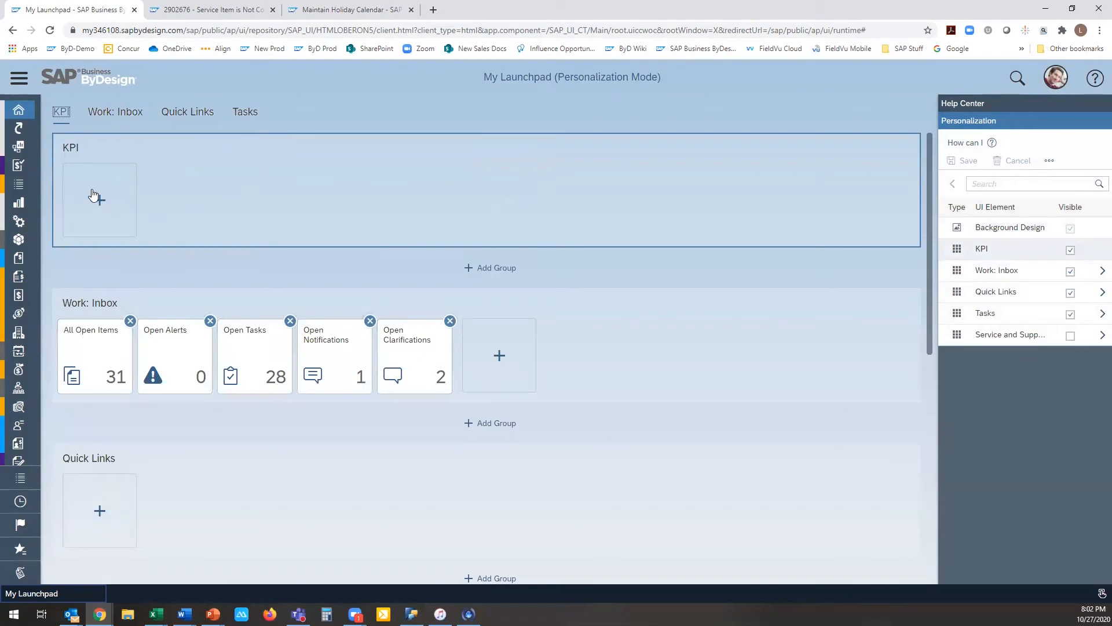
# Step: Search the KPI gallery for "over" and add the A/R - Overdue Amounts and Overdue Receivables tiles to the KPI group
pyautogui.click(100, 203)
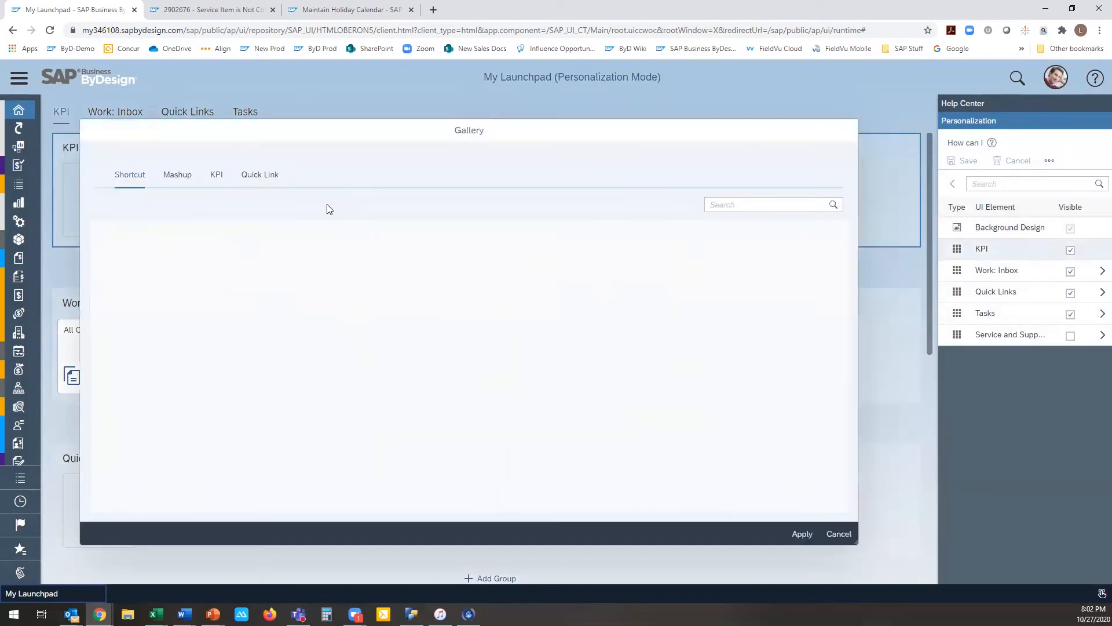
pyautogui.click(216, 175)
pyautogui.click(717, 205)
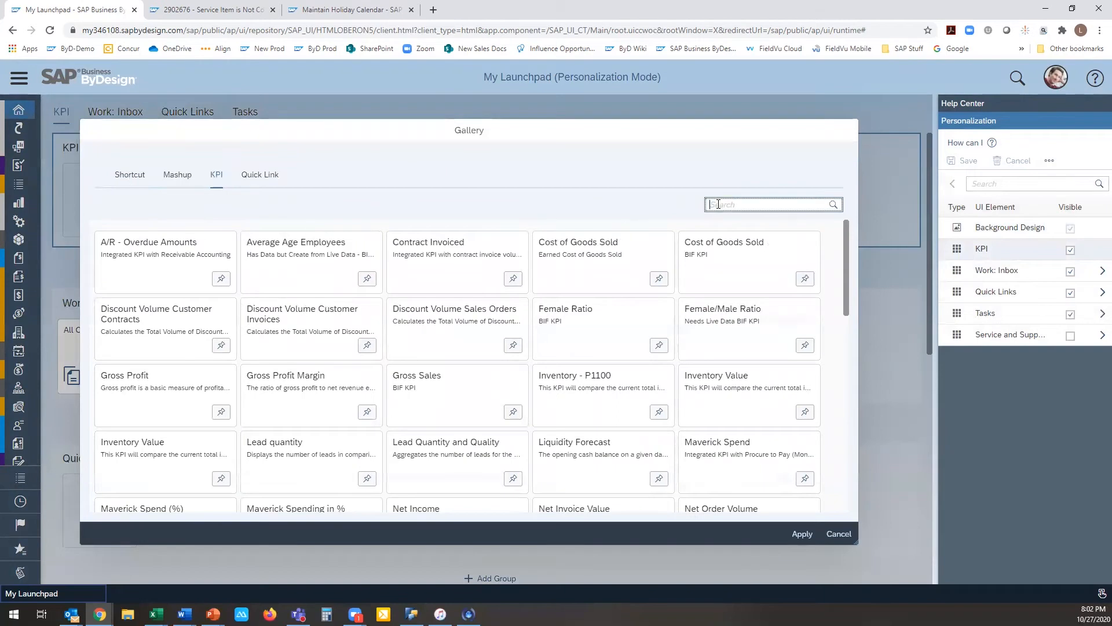
pyautogui.write('over')
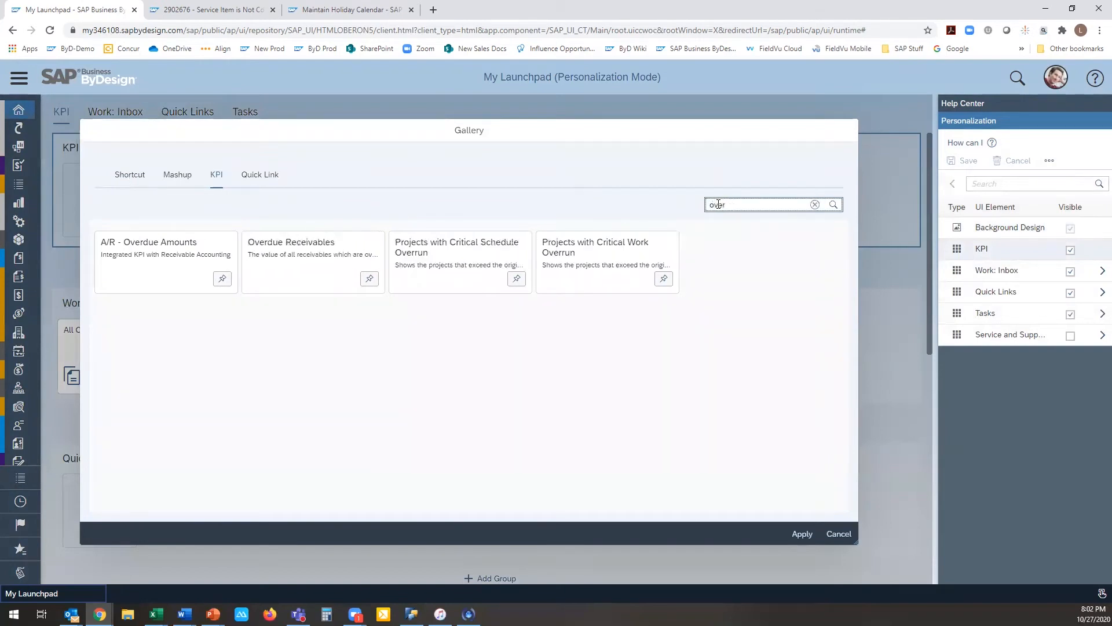
pyautogui.click(223, 279)
pyautogui.click(368, 279)
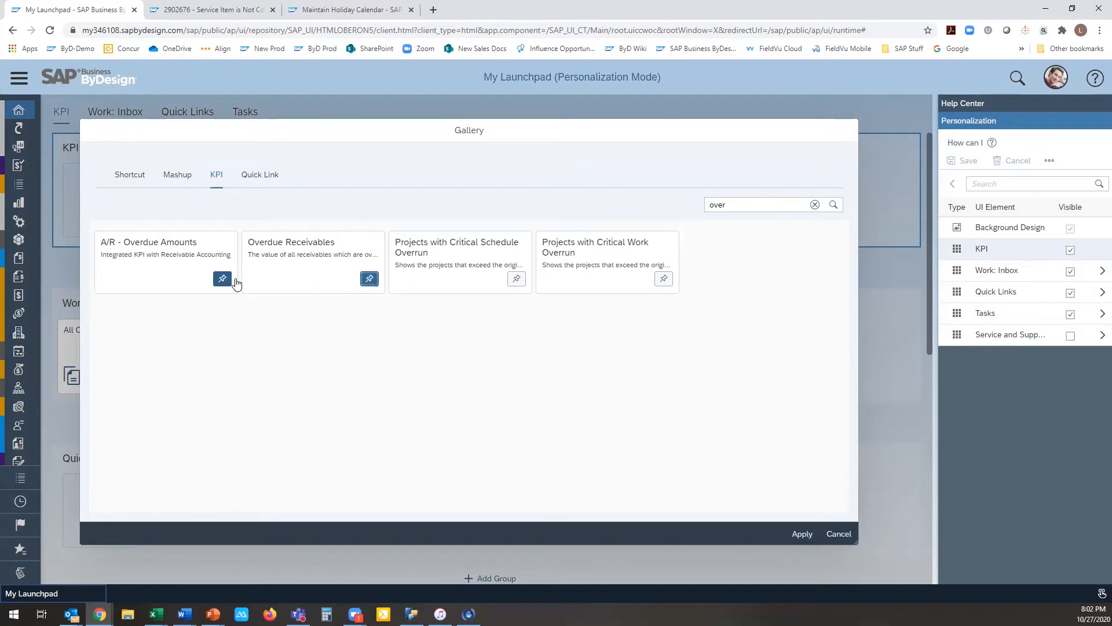
pyautogui.click(797, 537)
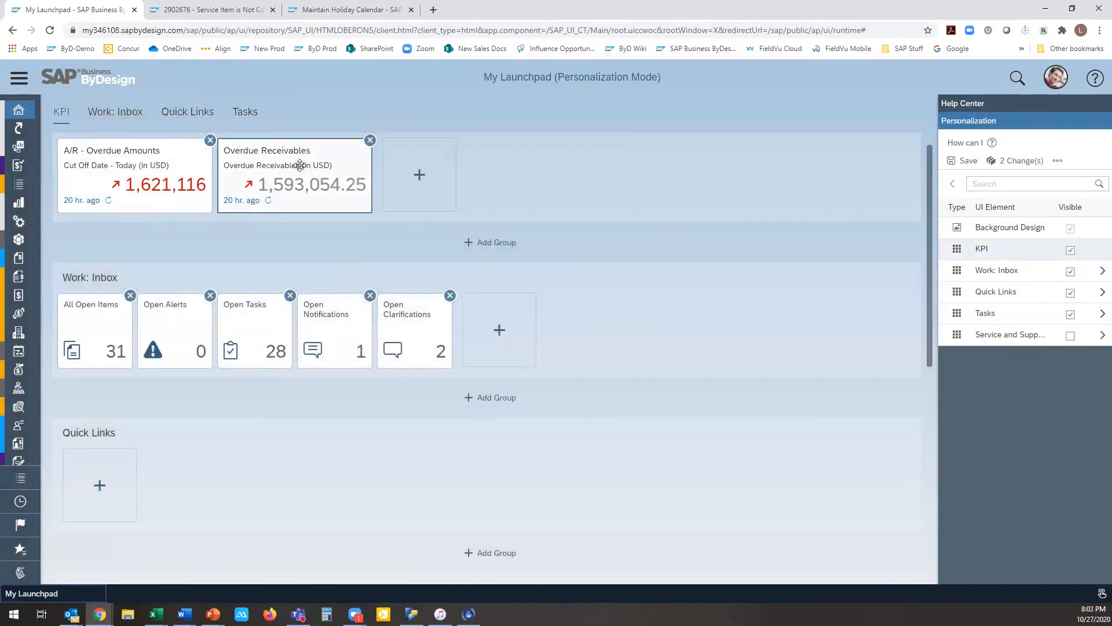
# Step: Try moving the Overdue Receivables tile into the Work: Inbox group, then return it to the KPI group
pyautogui.moveTo(305, 172); pyautogui.dragTo(168, 155)
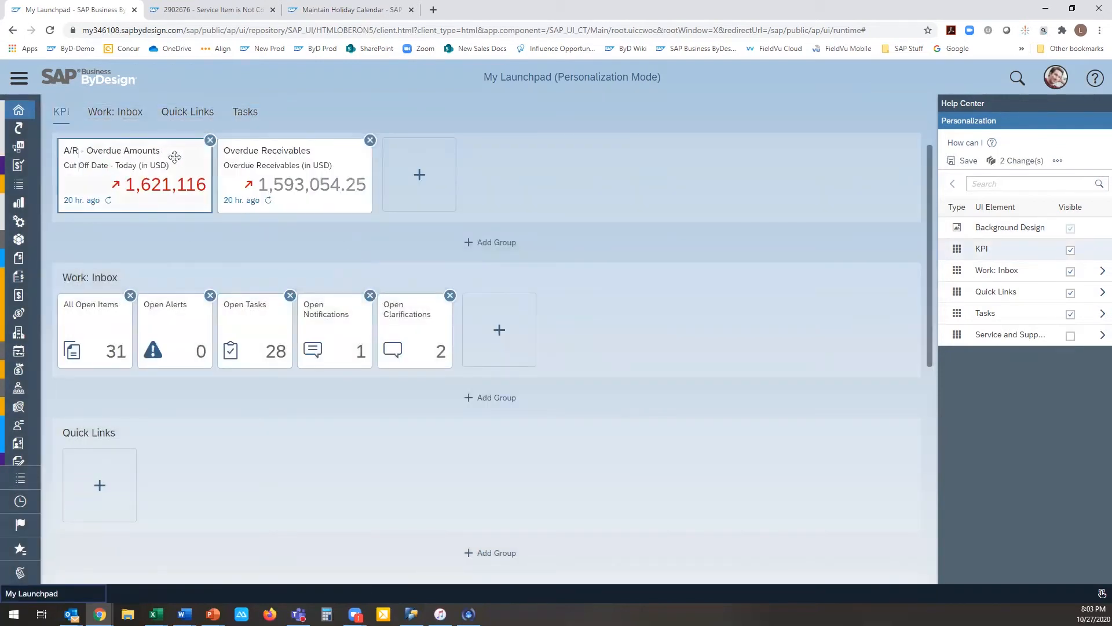
pyautogui.moveTo(300, 196)
pyautogui.mouseDown()
pyautogui.moveTo(355, 480)
pyautogui.moveTo(141, 465)
pyautogui.moveTo(138, 510)
pyautogui.moveTo(211, 464)
pyautogui.moveTo(454, 359)
pyautogui.moveTo(417, 231)
pyautogui.moveTo(299, 183)
pyautogui.mouseUp()
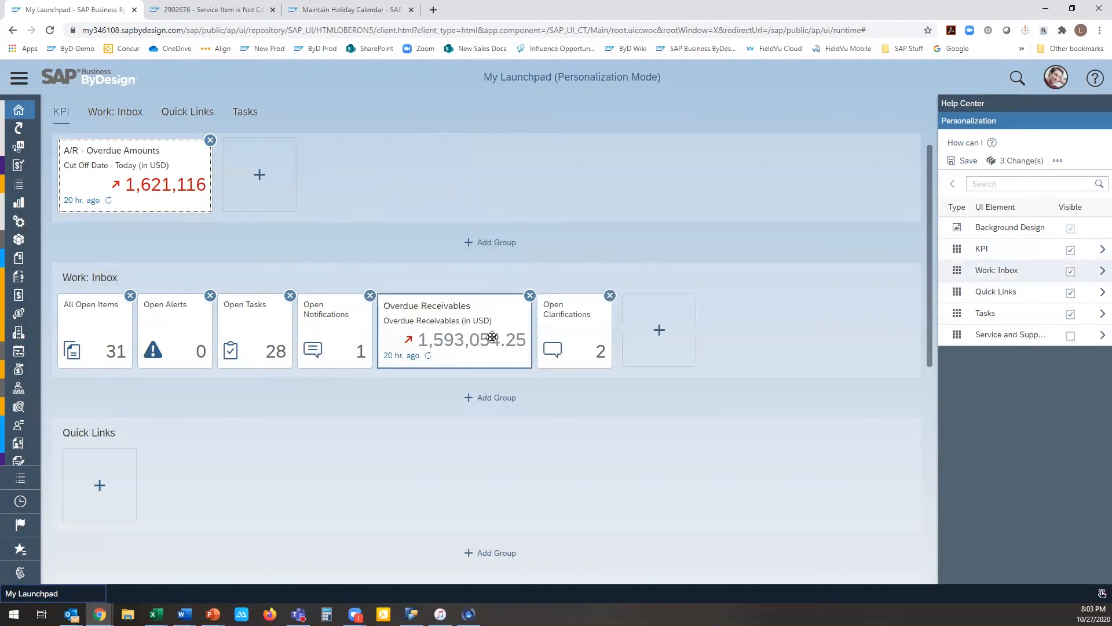
pyautogui.moveTo(489, 322); pyautogui.dragTo(458, 219)
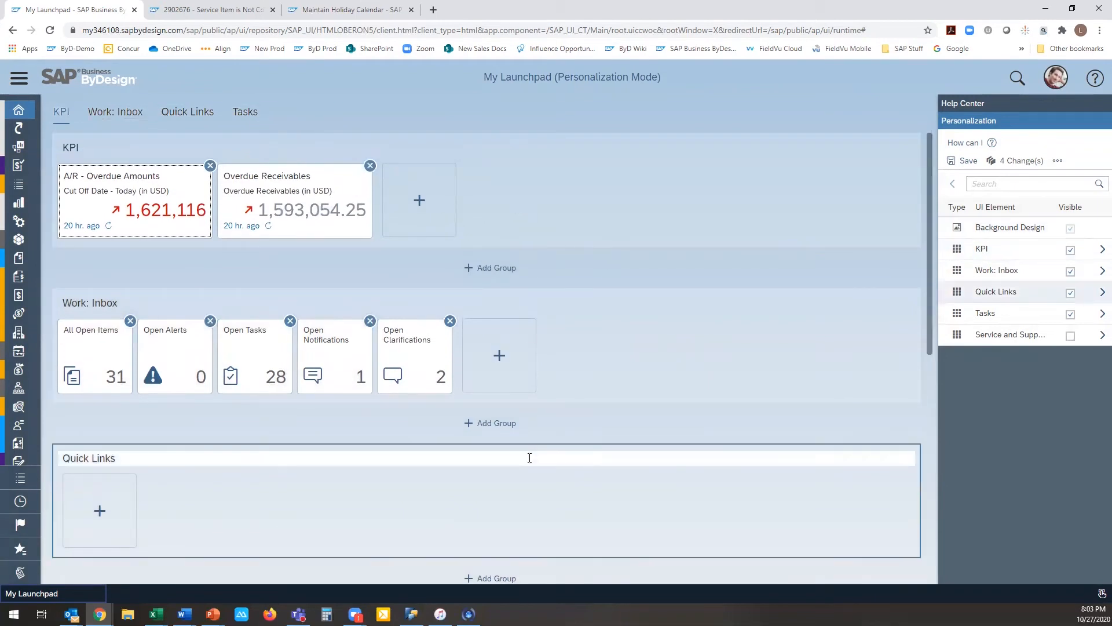
# Step: Add the Sales Orders - List, New Sales Order and New Corporate Account shortcuts from the Sales Orders category to the Quick Links group
pyautogui.click(99, 512)
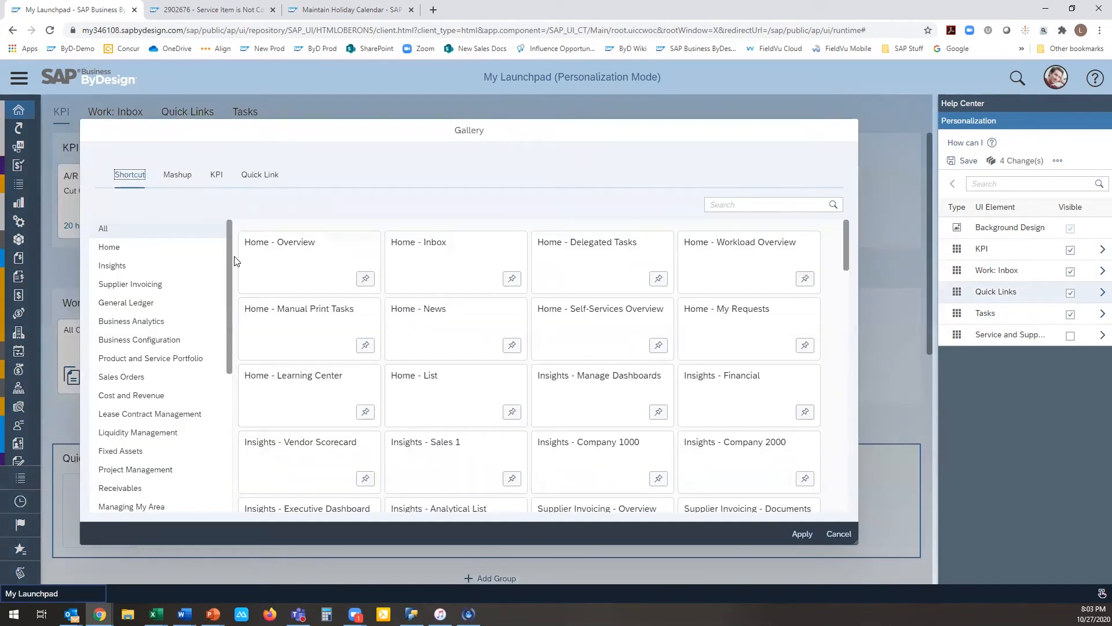
pyautogui.moveTo(229, 243)
pyautogui.mouseDown()
pyautogui.moveTo(232, 354)
pyautogui.moveTo(233, 246)
pyautogui.mouseUp()
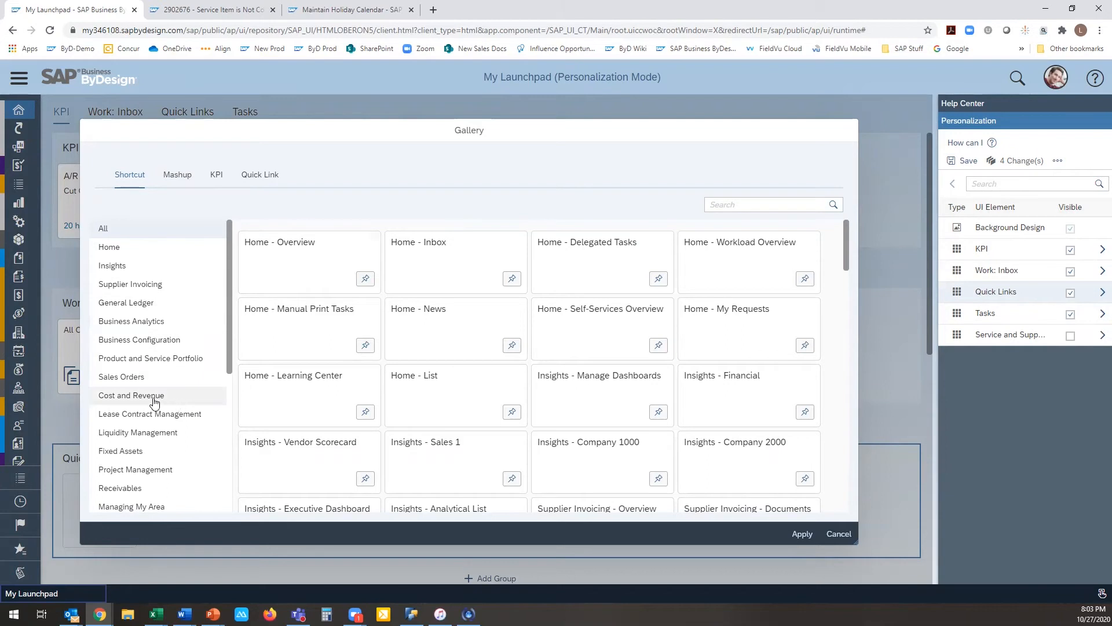
pyautogui.click(152, 380)
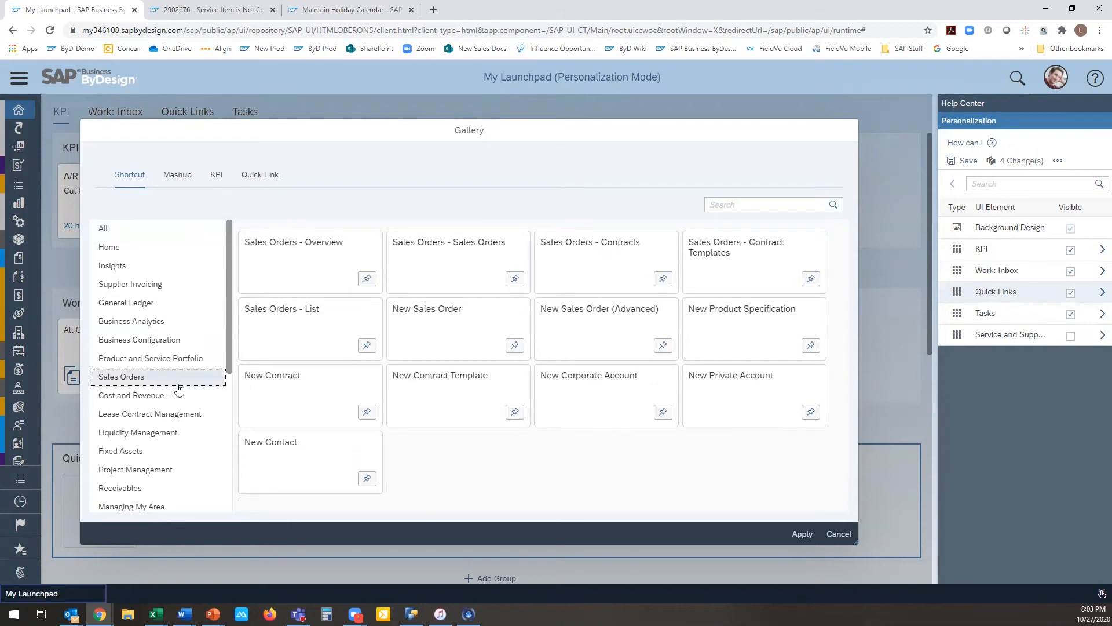
pyautogui.click(362, 348)
pyautogui.click(513, 346)
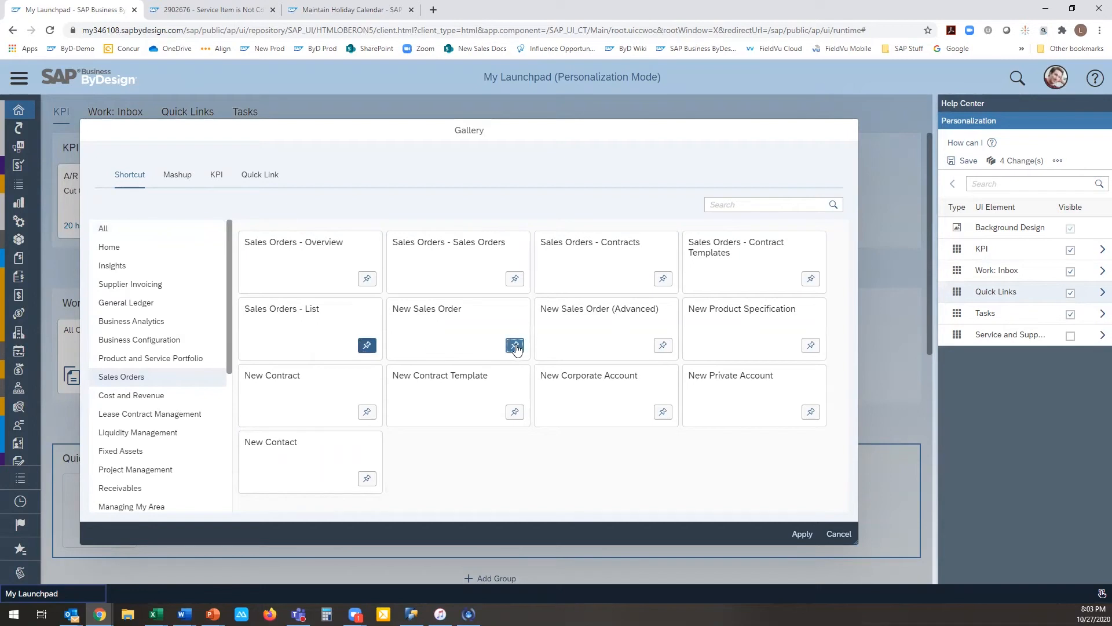
pyautogui.click(662, 412)
pyautogui.click(801, 534)
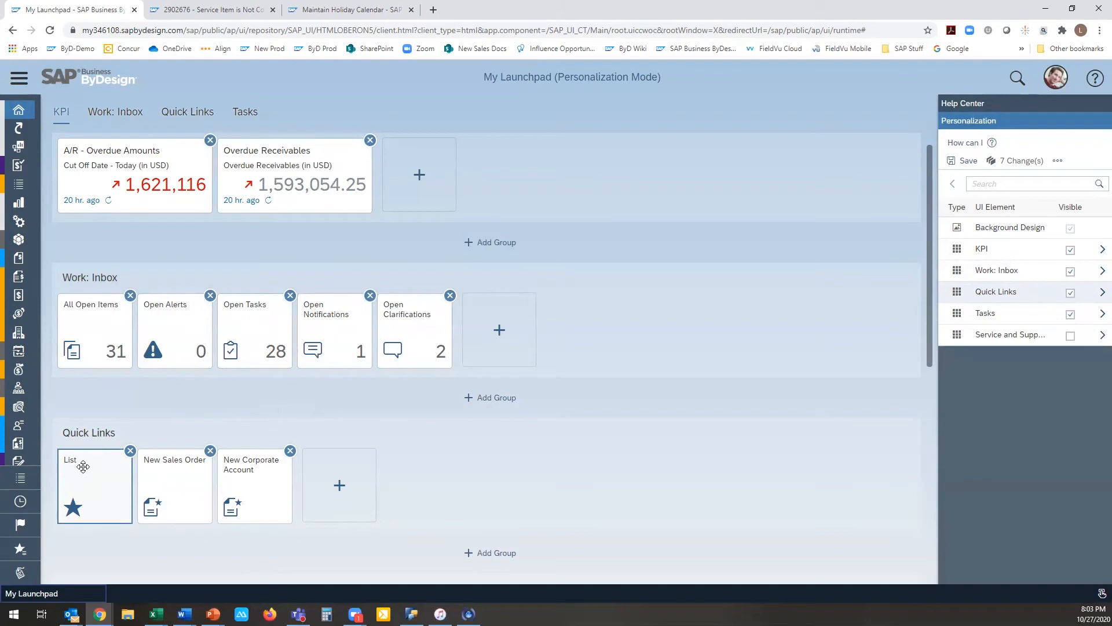
# Step: Review the pinned Sales Orders shortcuts in the Quick Links group's gallery, then close it without applying anything
pyautogui.click(340, 486)
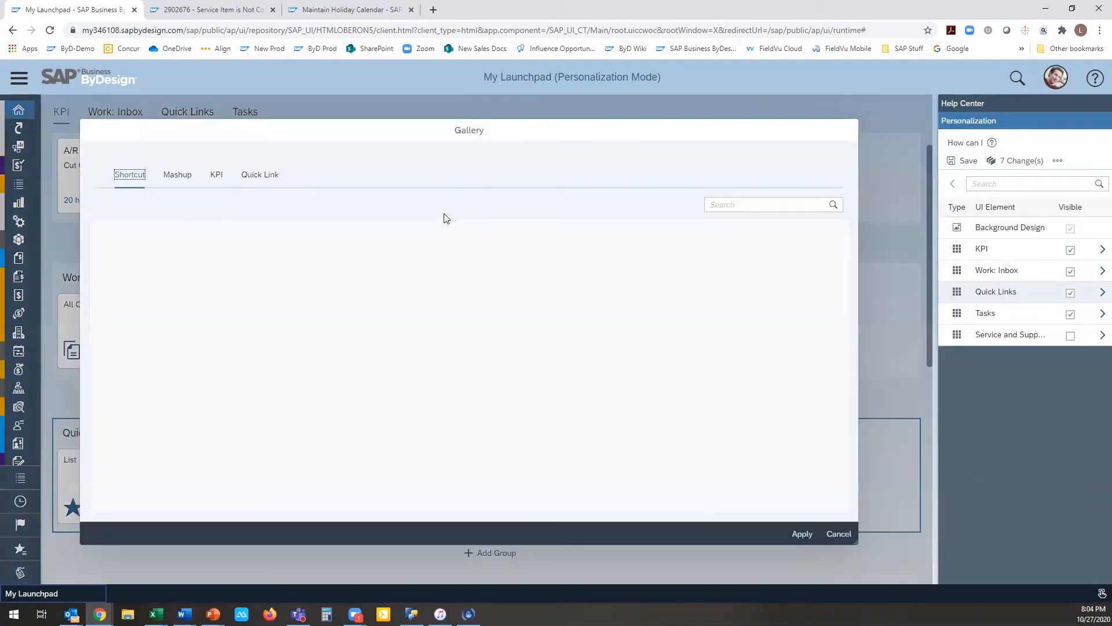
pyautogui.click(137, 377)
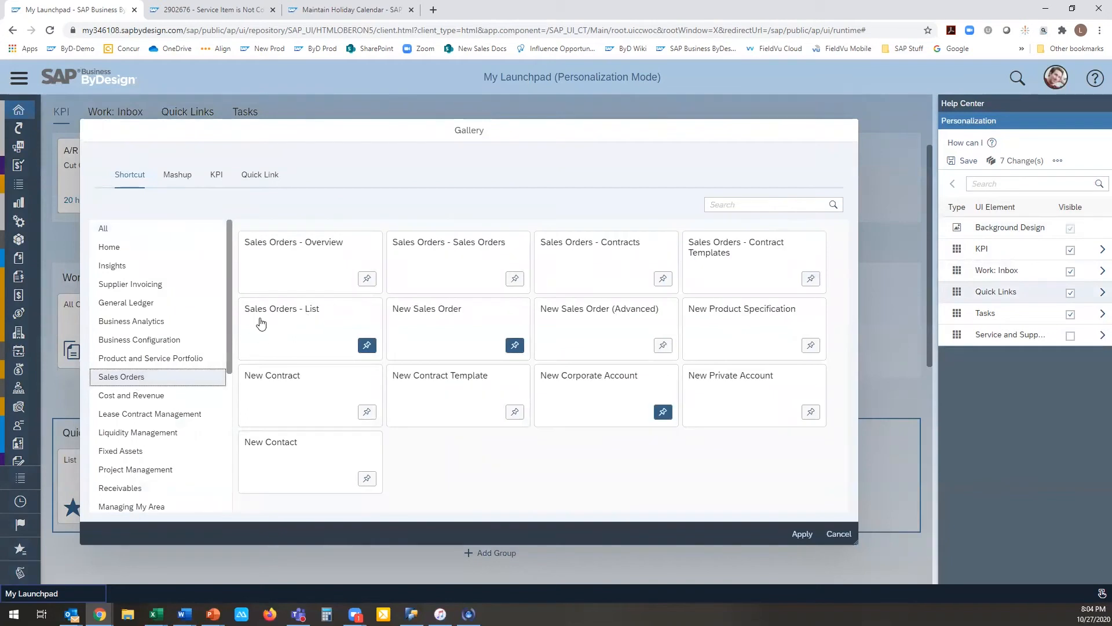
pyautogui.click(837, 534)
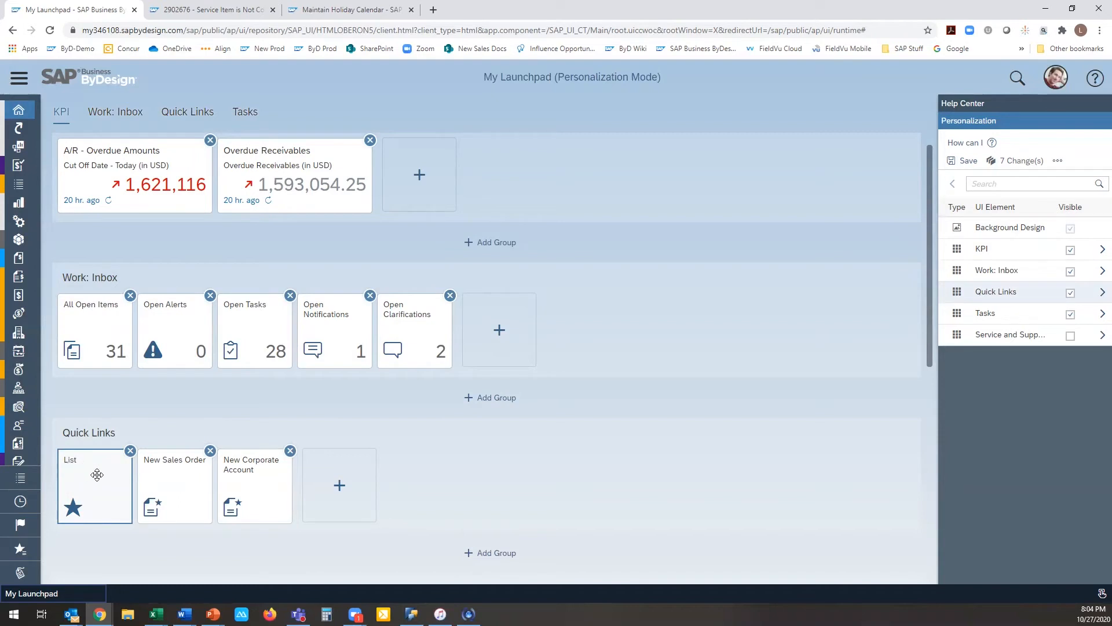
# Step: Rename the List tile in the Quick Links group to "Sales Order List"
pyautogui.click(78, 459)
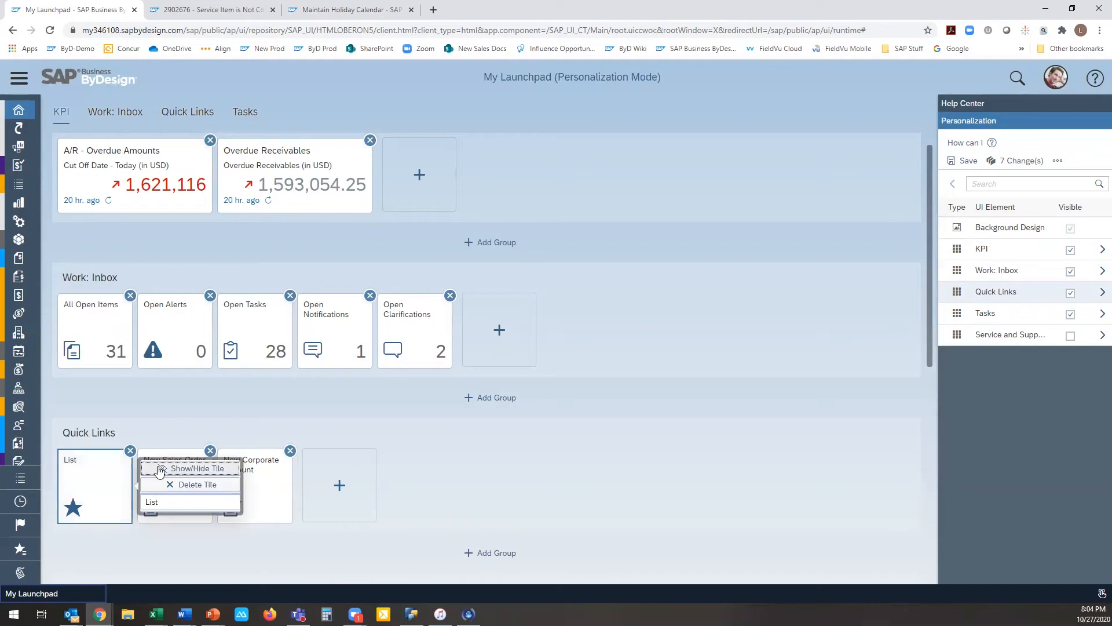
pyautogui.click(176, 501)
pyautogui.moveTo(176, 501); pyautogui.dragTo(146, 501)
pyautogui.write('Sal')
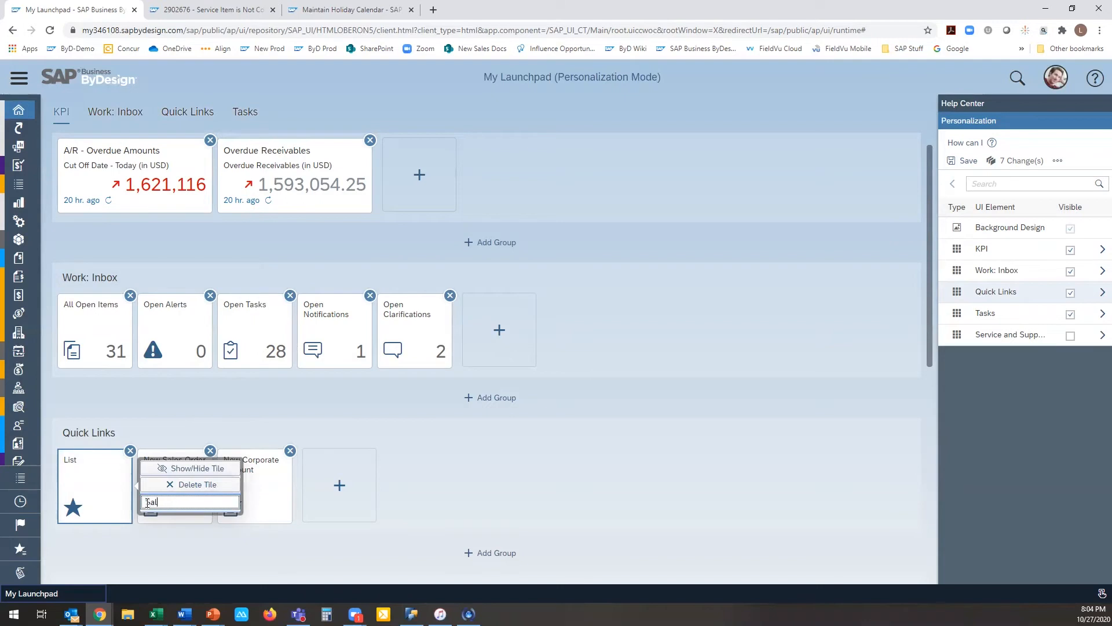
pyautogui.write('es Order List')
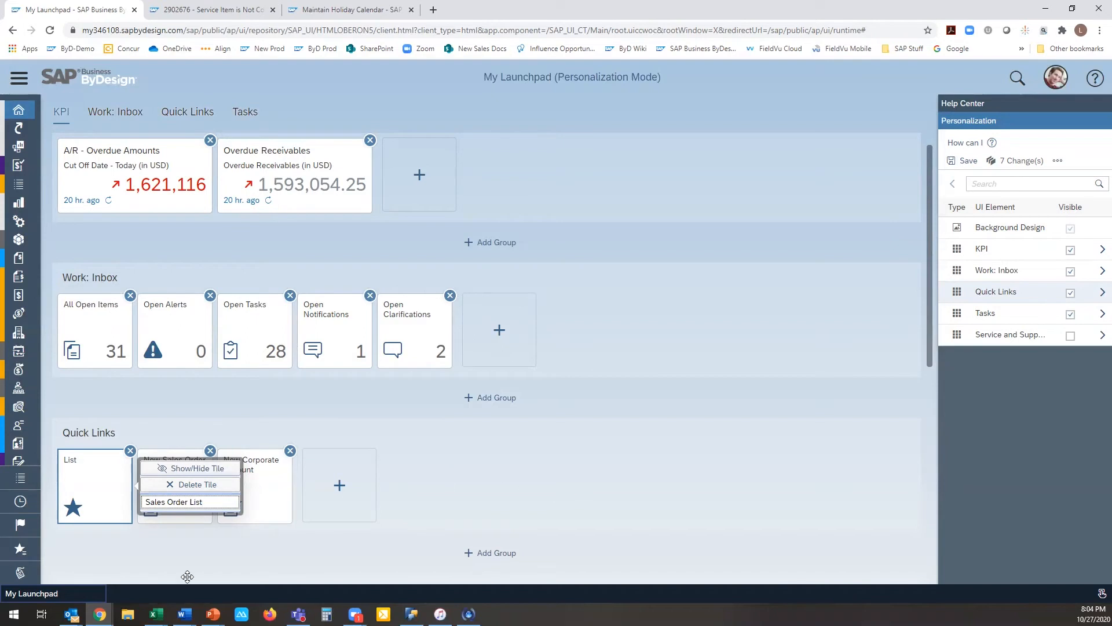
pyautogui.click(163, 550)
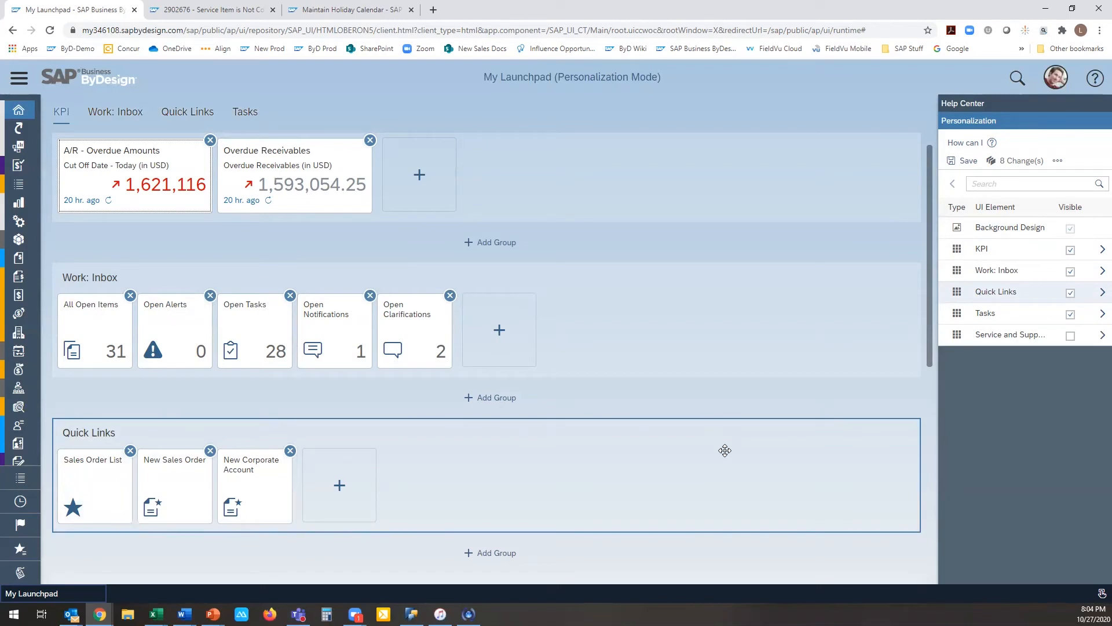
# Step: Open the tile gallery for the Tasks group and display the Supplier Invoicing quick links
pyautogui.scroll(-2, 725, 450)
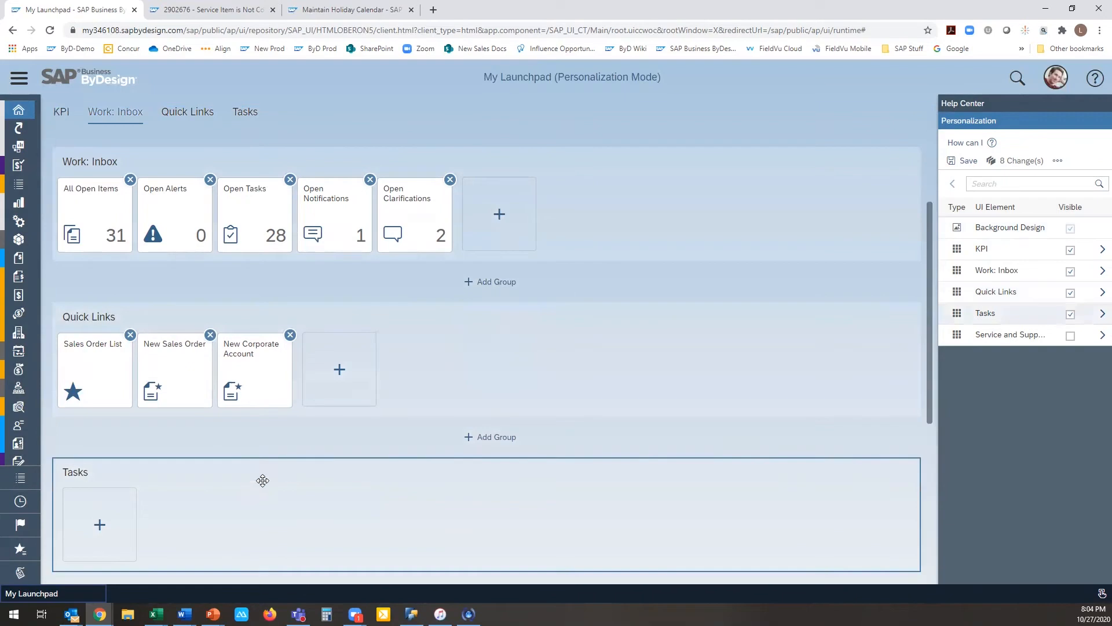
pyautogui.click(100, 526)
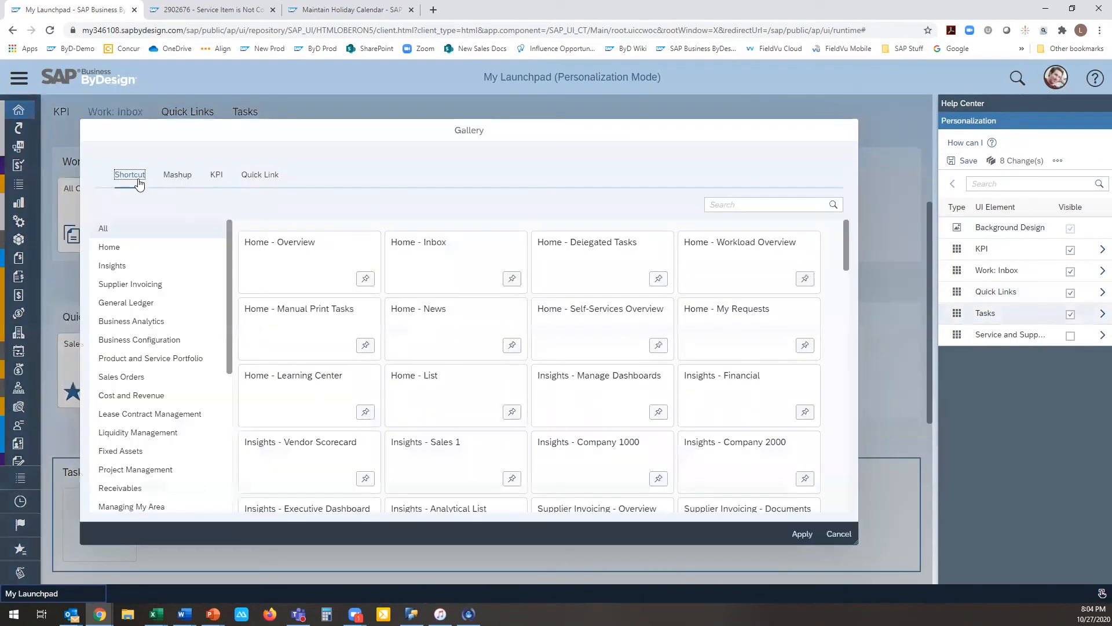
pyautogui.click(243, 181)
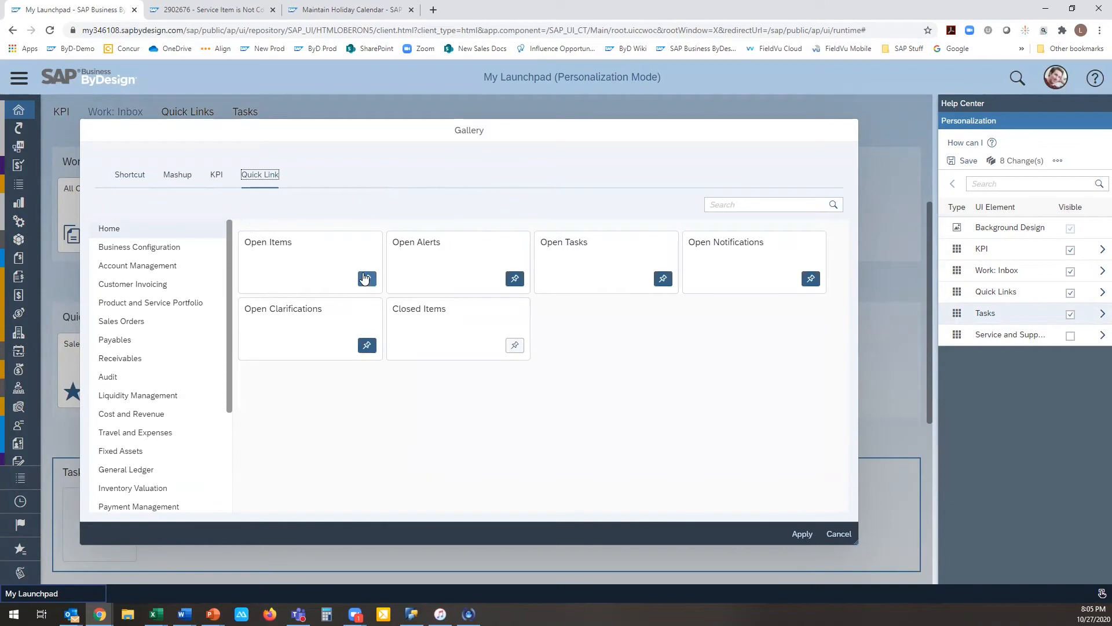
pyautogui.moveTo(376, 131); pyautogui.dragTo(538, 303)
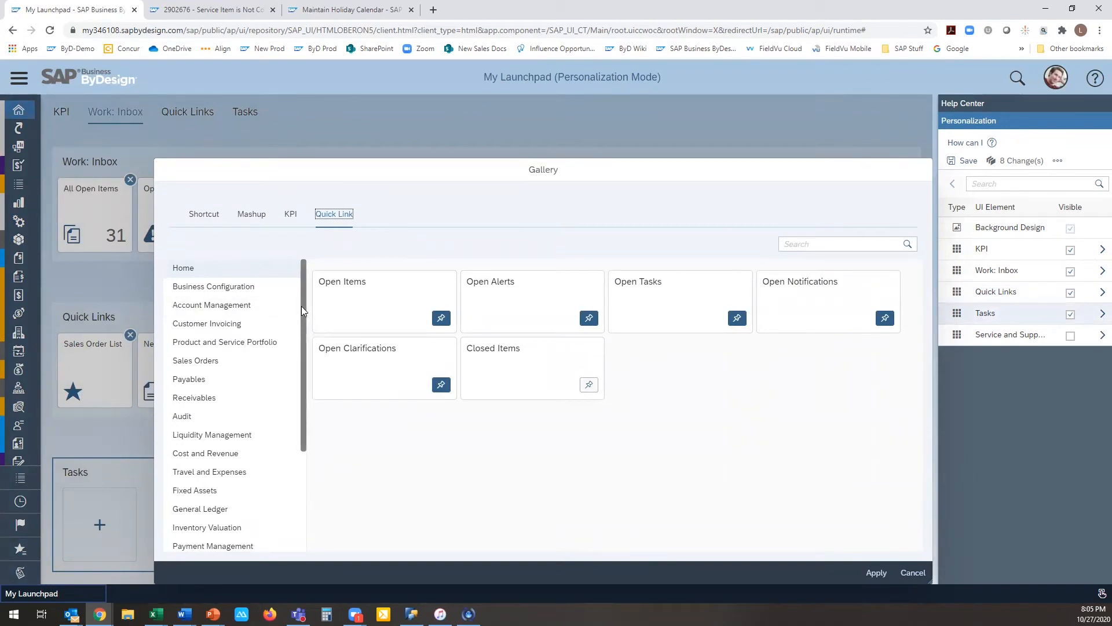
pyautogui.scroll(-1, 305, 342)
pyautogui.scroll(-1, 305, 347)
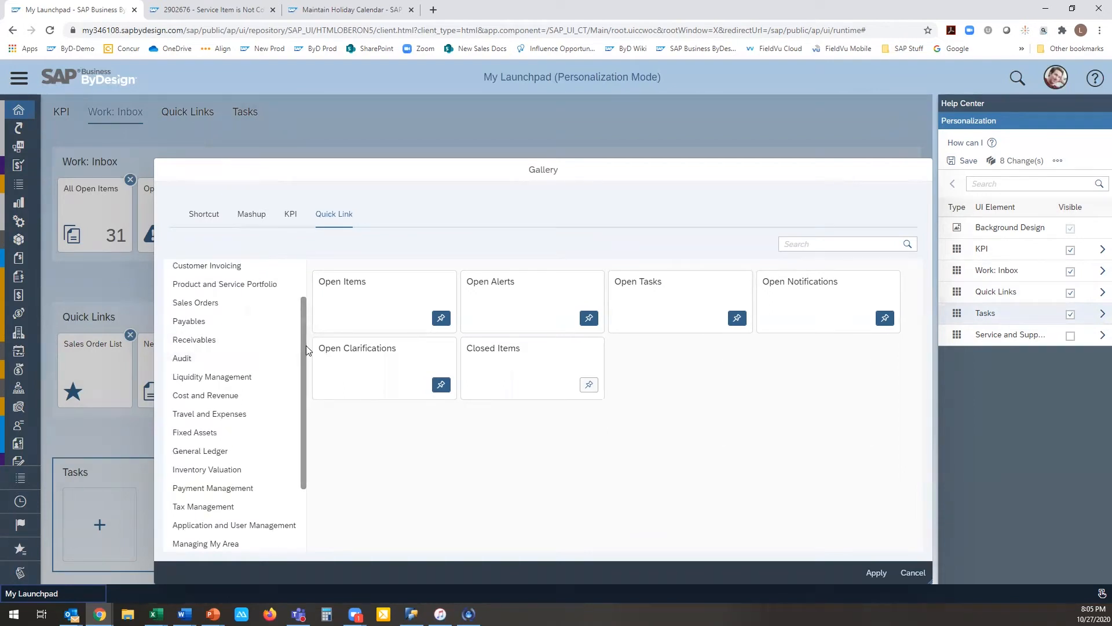
pyautogui.moveTo(302, 343); pyautogui.dragTo(294, 435)
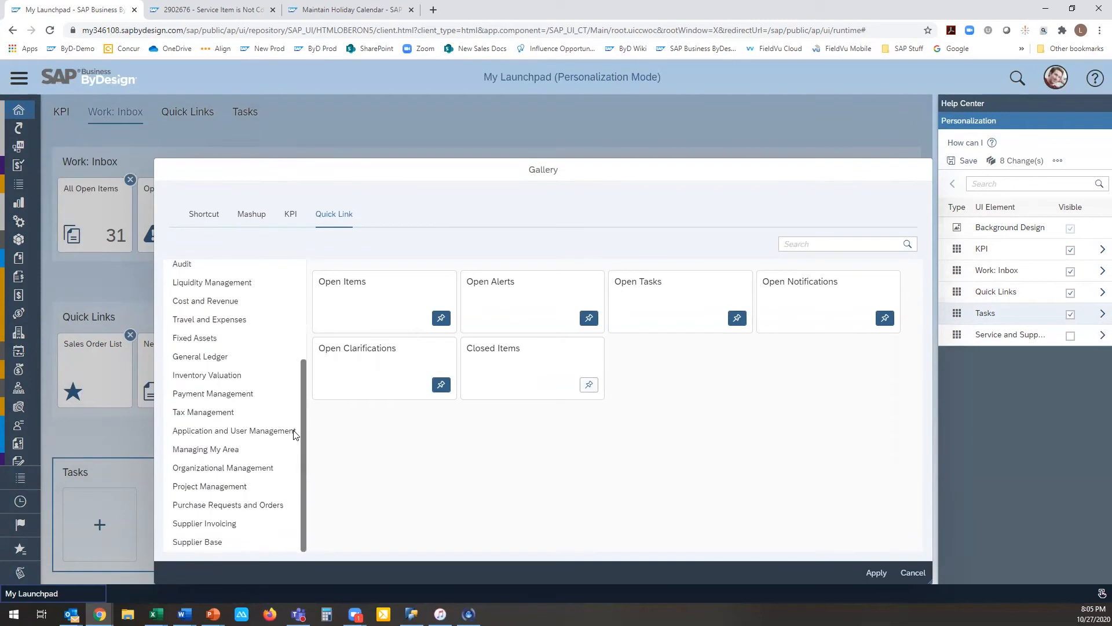
pyautogui.click(223, 524)
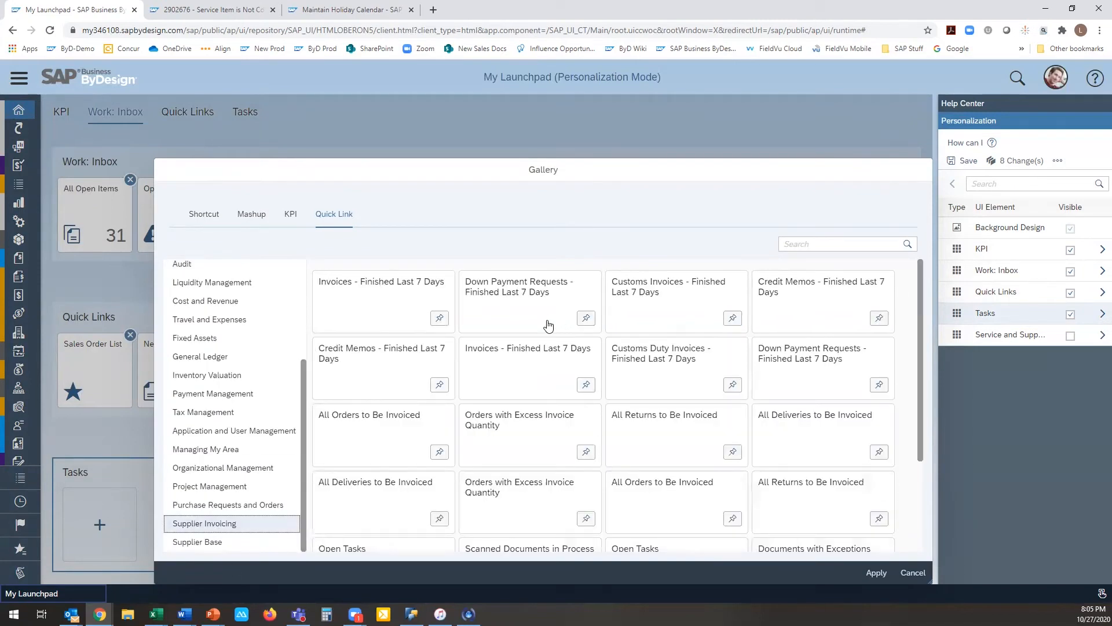
# Step: Pin the All Deliveries to Be Invoiced, All Orders to Be Invoiced and Documents with Exceptions quick links for the Tasks group
pyautogui.click(879, 451)
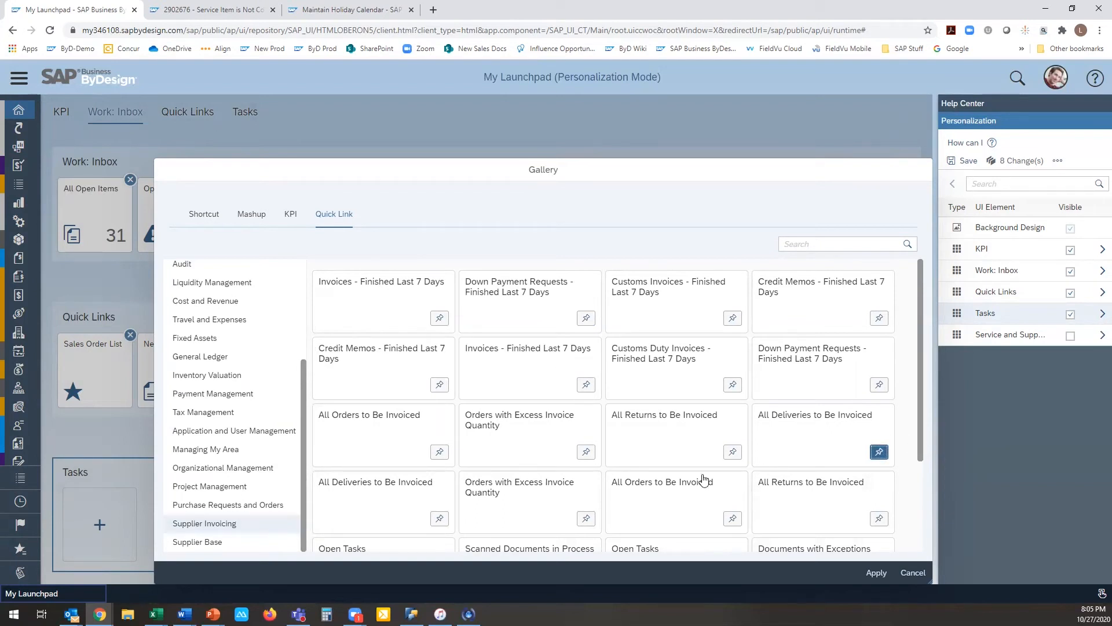
pyautogui.click(439, 455)
pyautogui.scroll(-2, 637, 441)
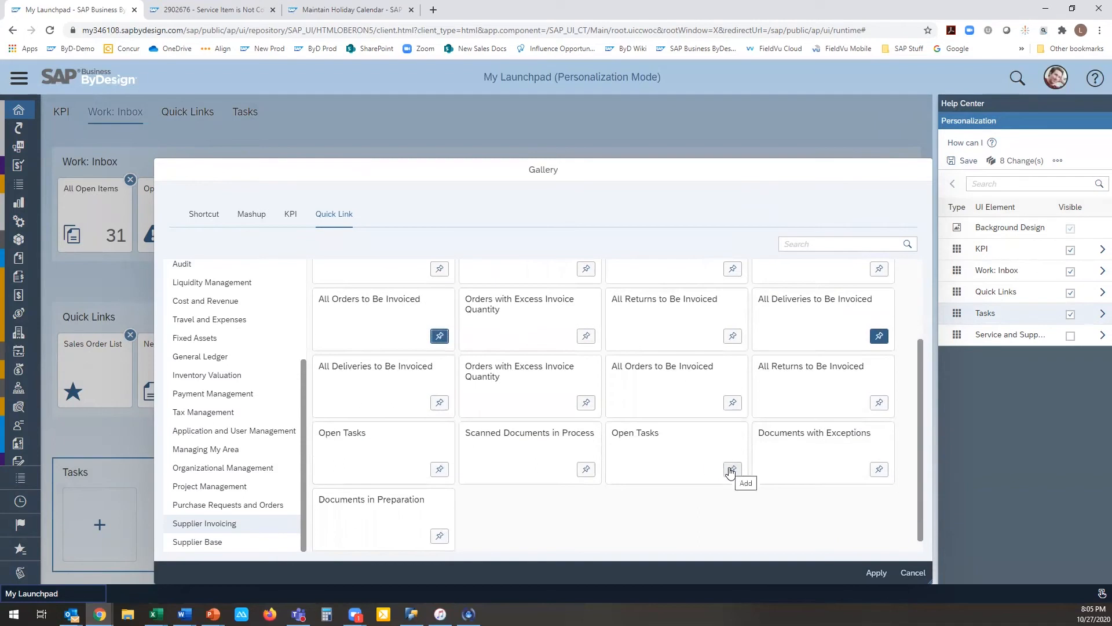
pyautogui.click(880, 471)
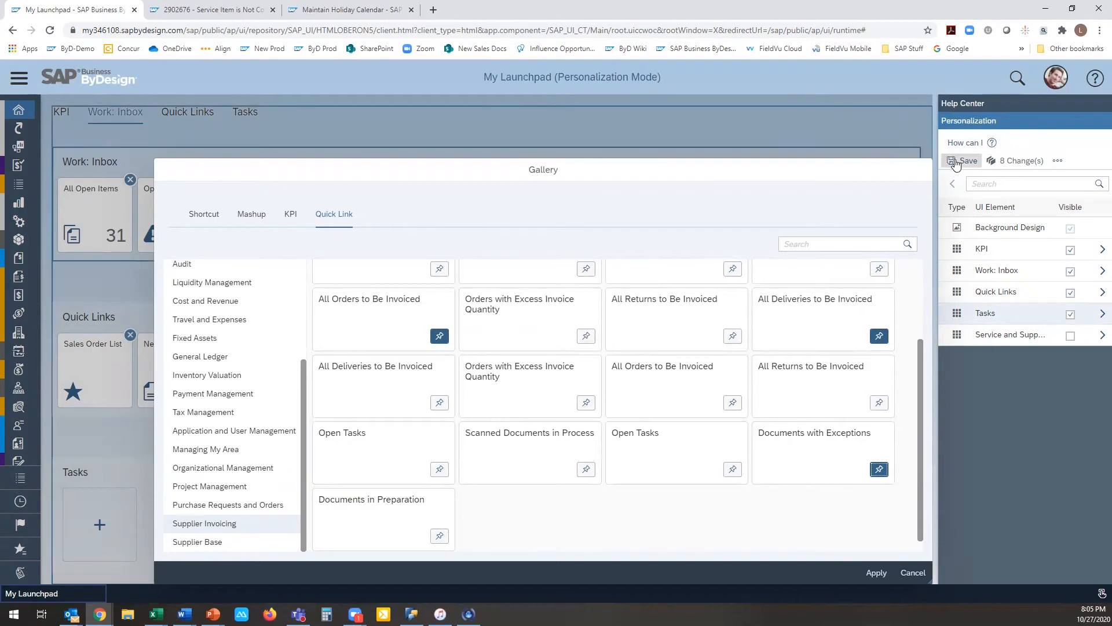
# Step: Apply the gallery selection to the Tasks group and save all changes of the personalization session
pyautogui.click(962, 161)
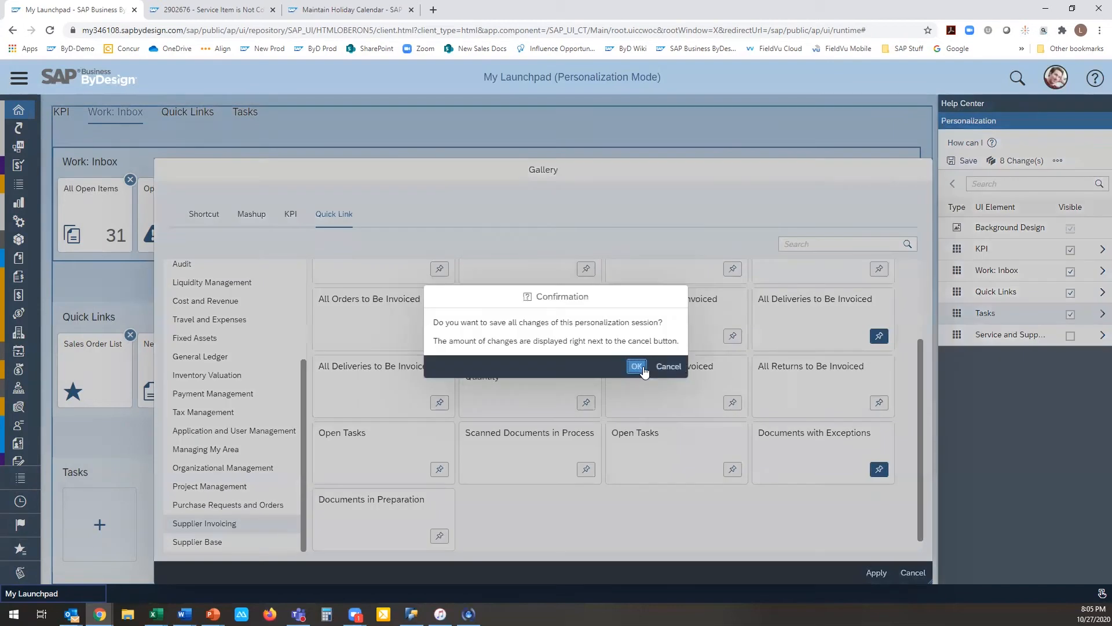
pyautogui.click(643, 369)
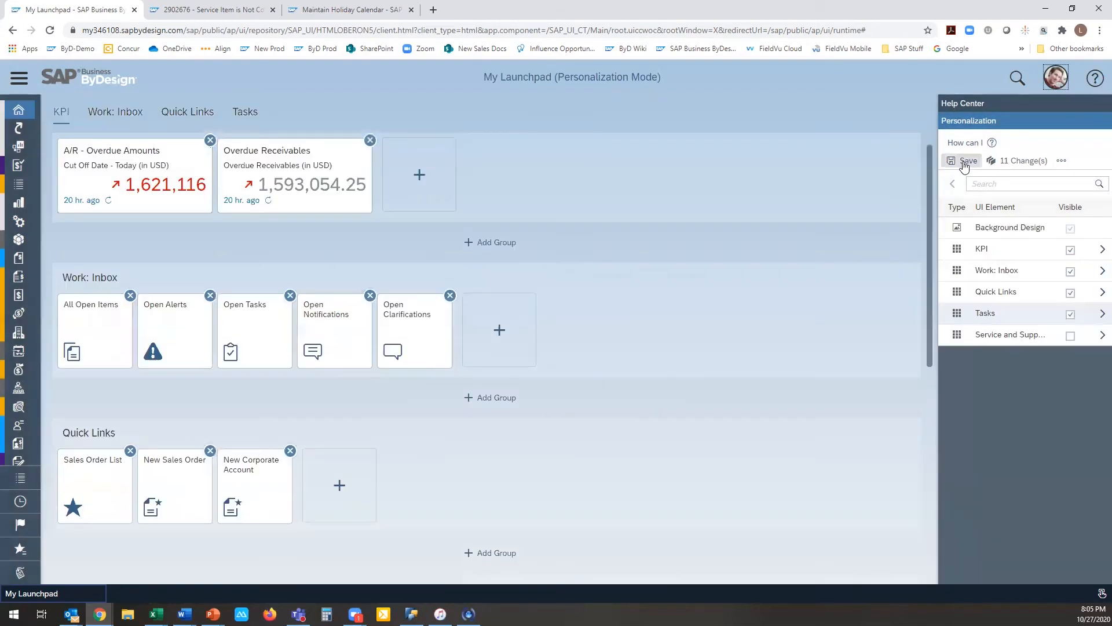
pyautogui.click(964, 161)
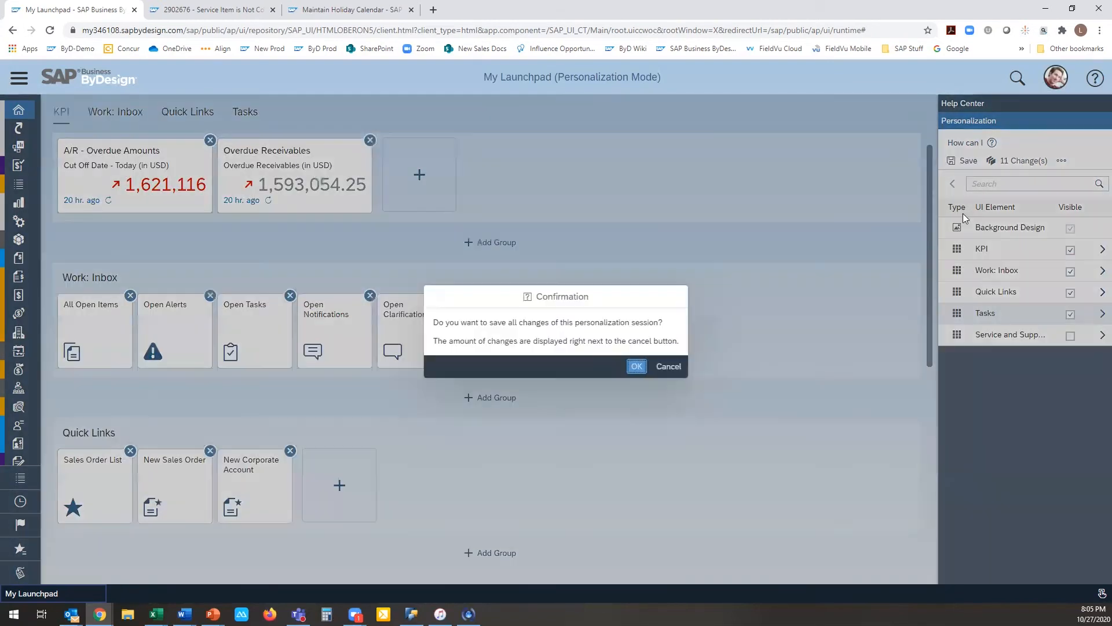
pyautogui.click(636, 366)
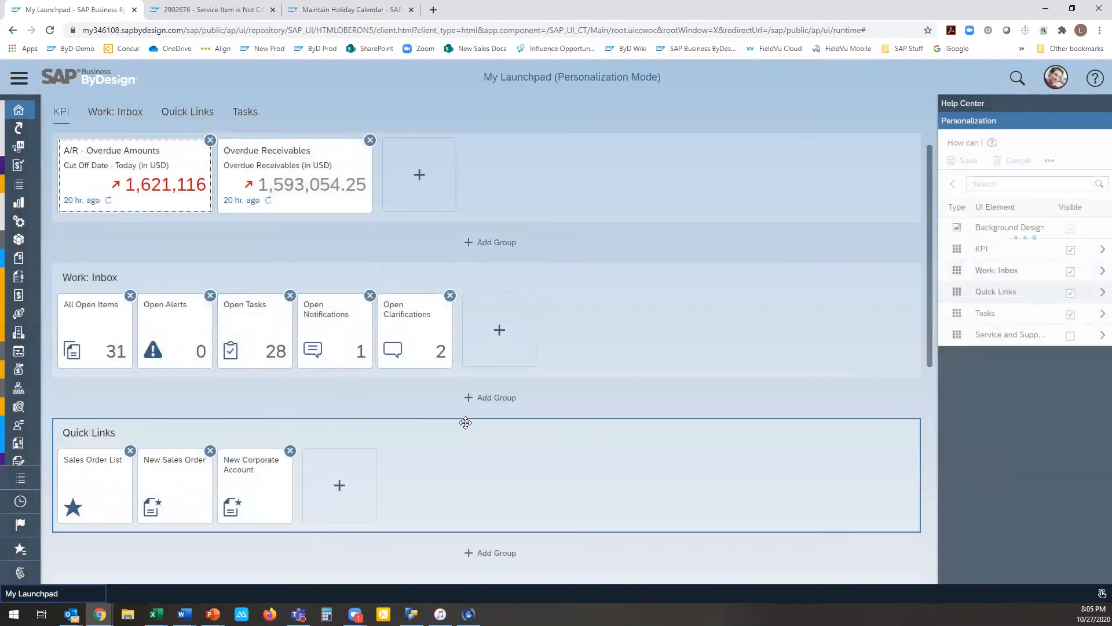
# Step: Check the new tiles in the Tasks group and leave personalization mode
pyautogui.scroll(-2, 465, 422)
pyautogui.scroll(-1, 465, 423)
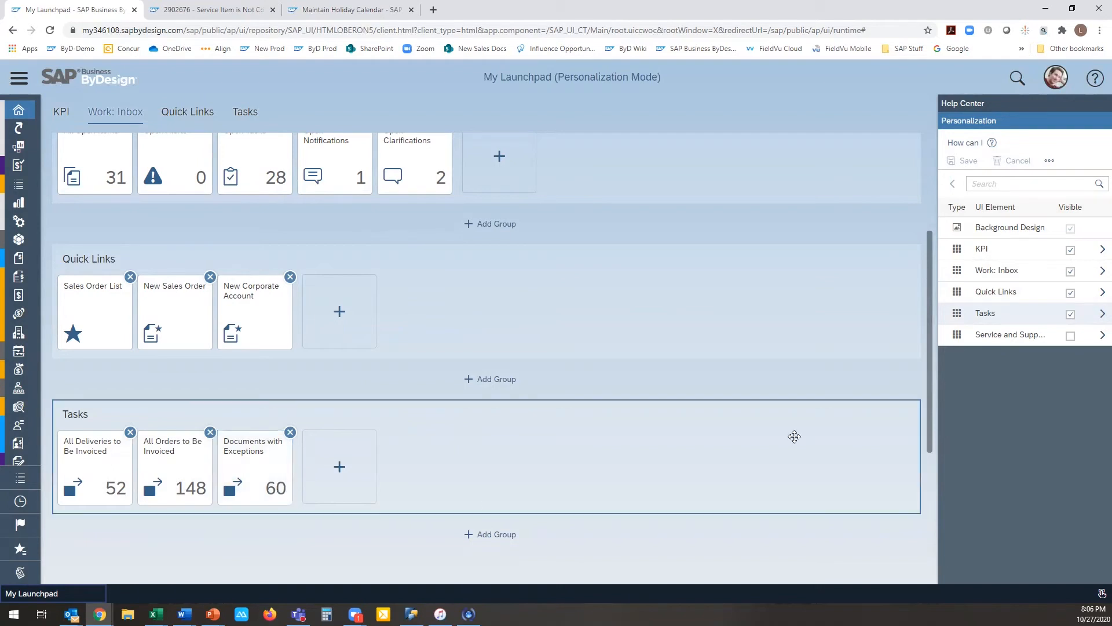
pyautogui.click(1055, 77)
pyautogui.click(944, 168)
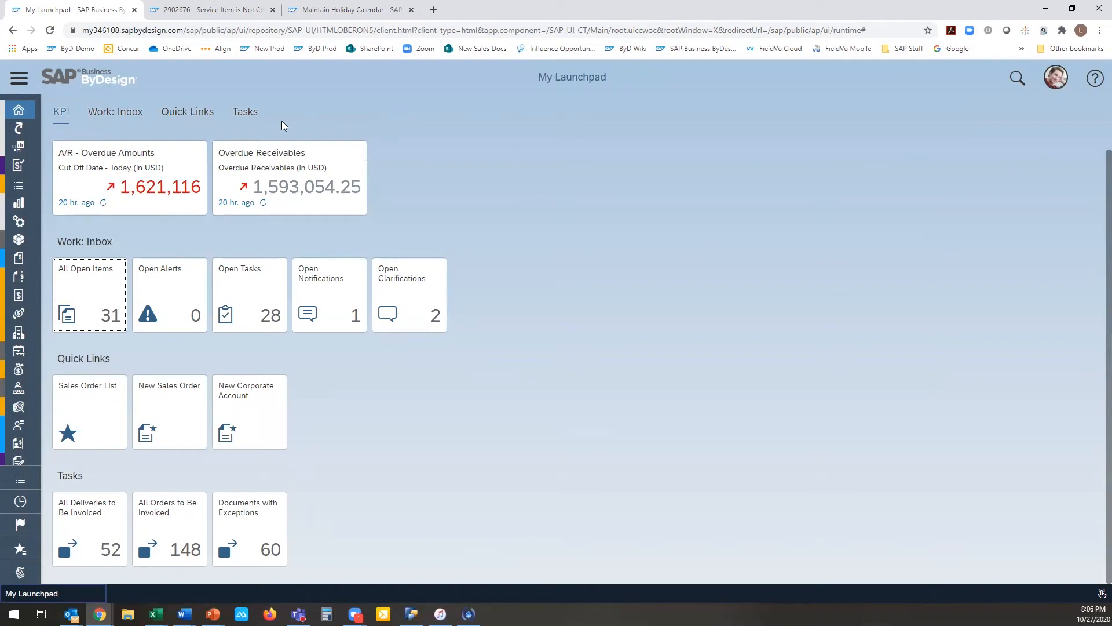
# Step: Expand the work center navigation and open the Supplier Invoicing overview
pyautogui.click(29, 110)
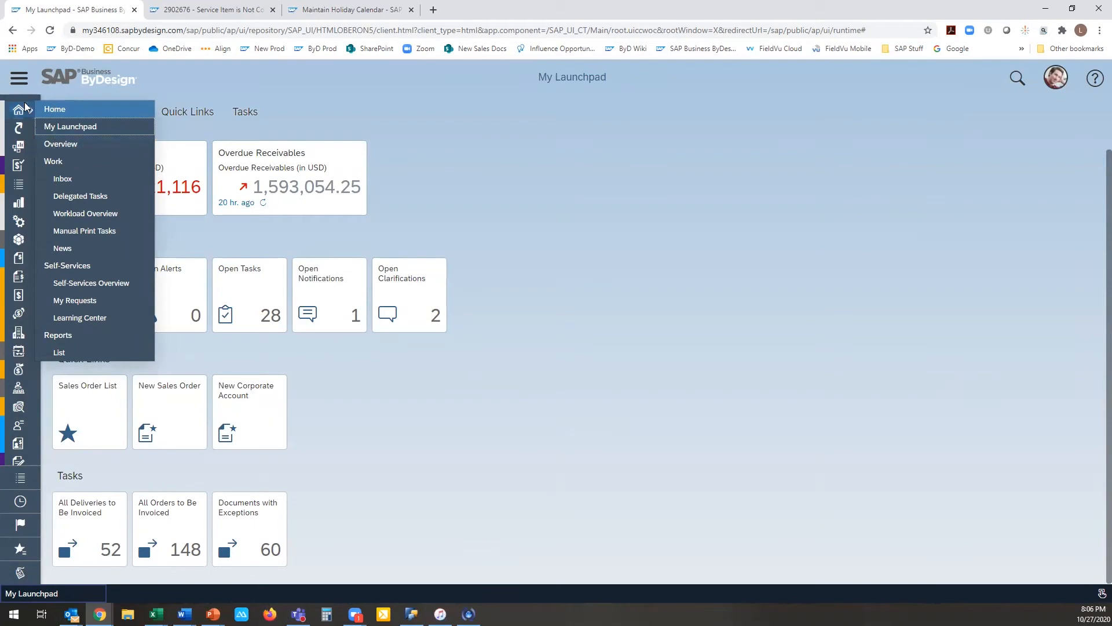
pyautogui.click(21, 86)
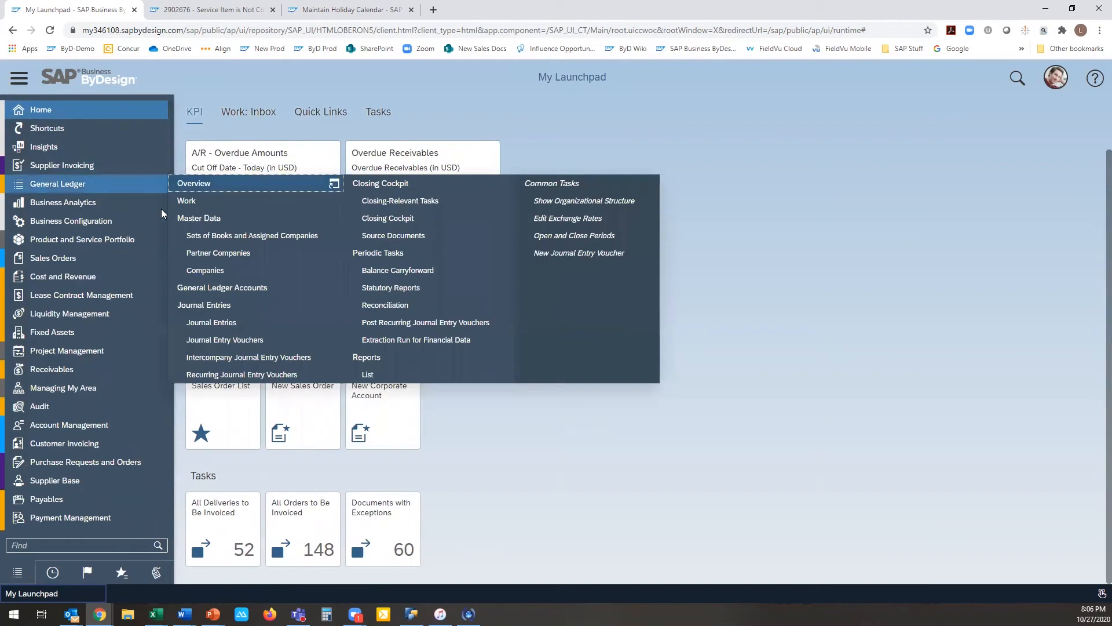
pyautogui.moveTo(168, 335)
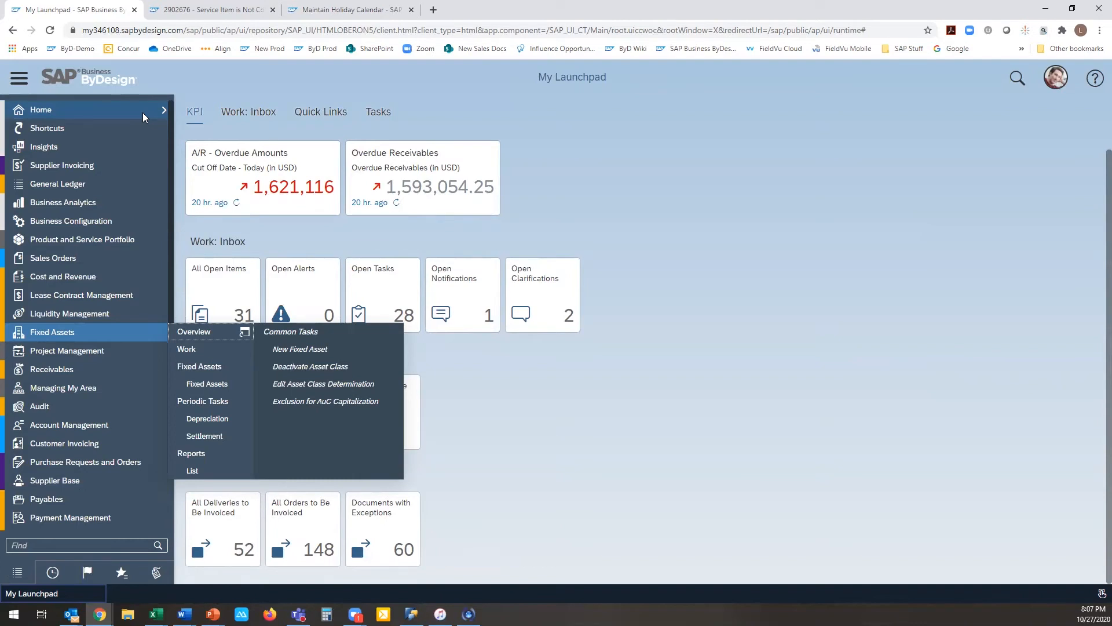
pyautogui.click(154, 165)
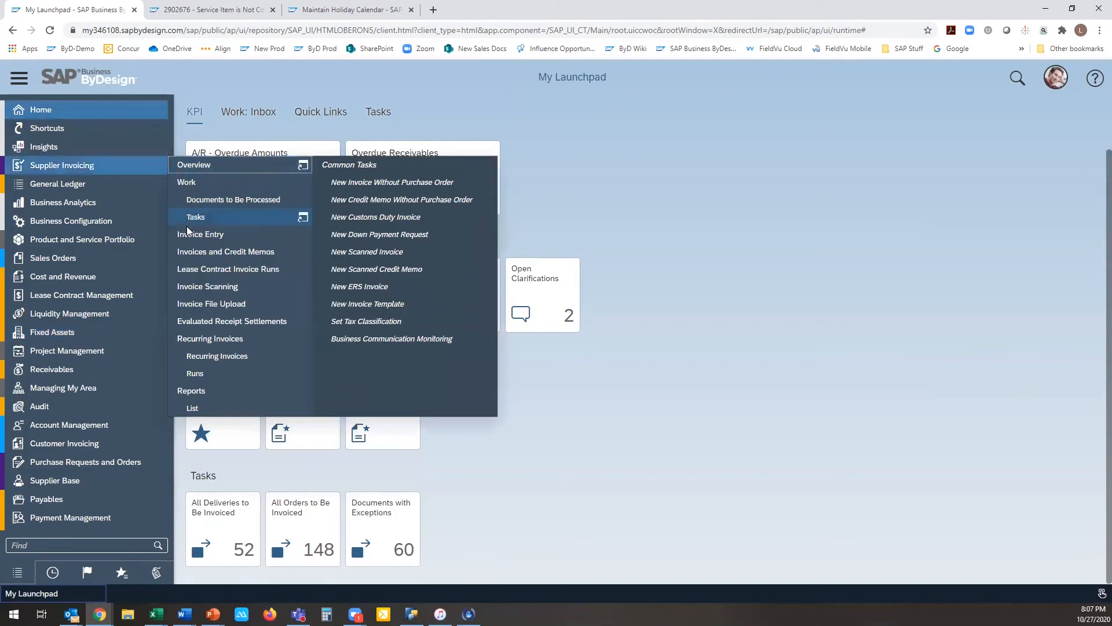
pyautogui.click(193, 166)
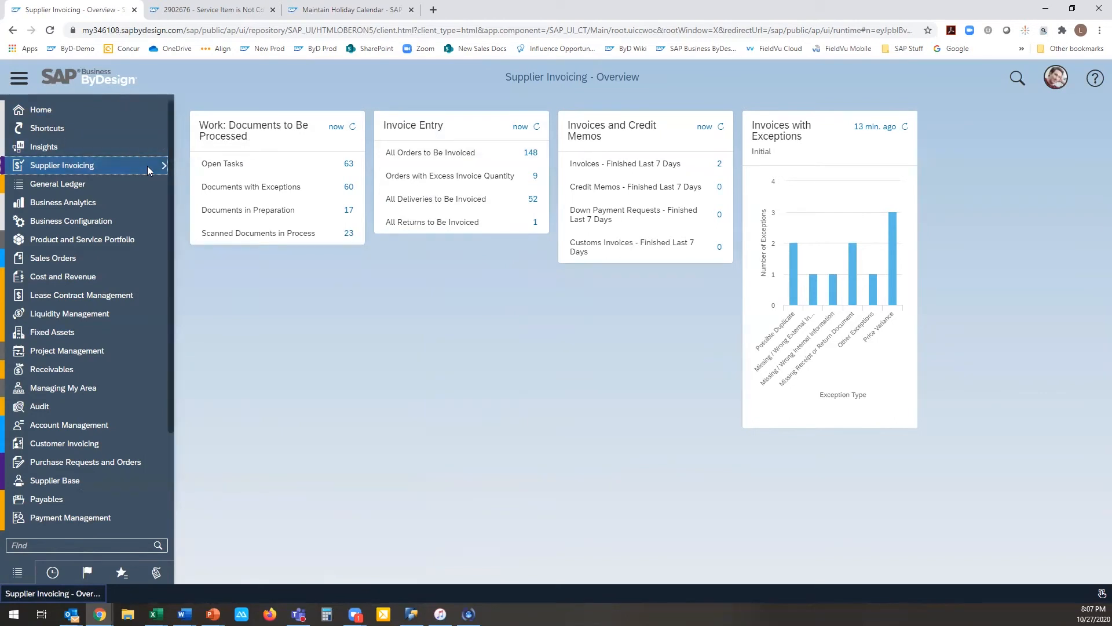
# Step: Open Invoice Entry in Supplier Invoicing and display the list of available default queries
pyautogui.moveTo(147, 165)
pyautogui.click(180, 234)
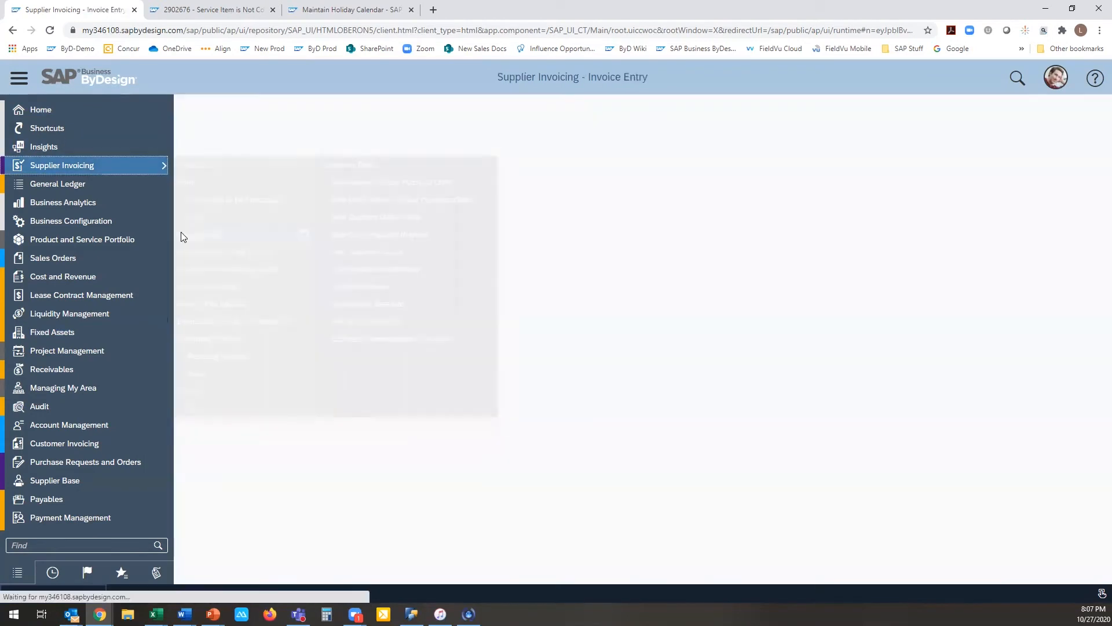
pyautogui.click(326, 137)
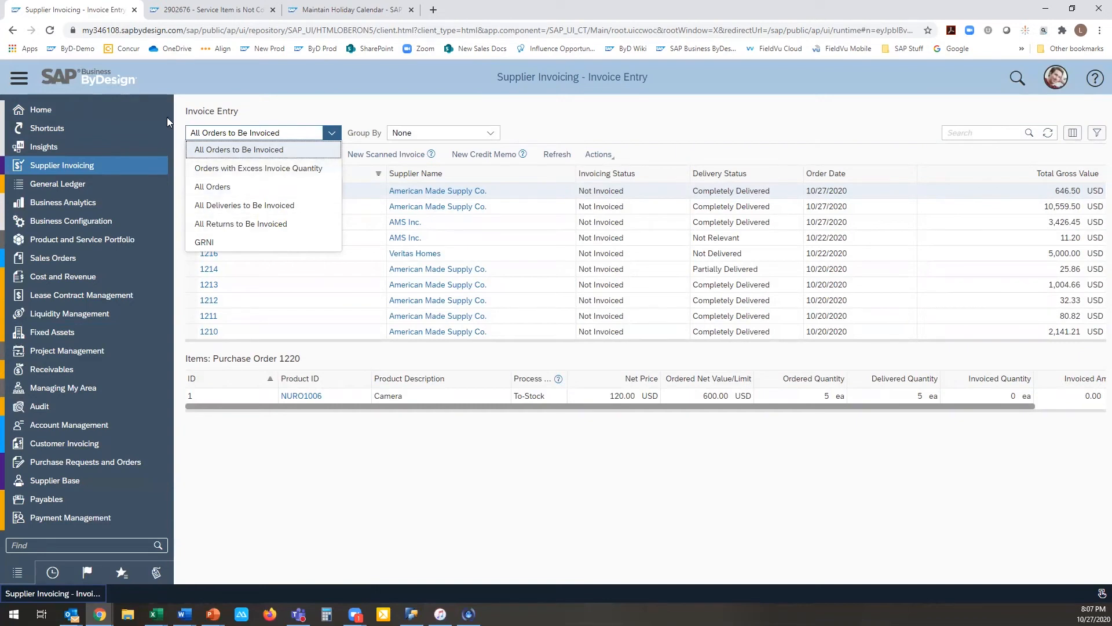
# Step: Open My Launchpad and the Home overview to compare the two pages
pyautogui.moveTo(157, 111)
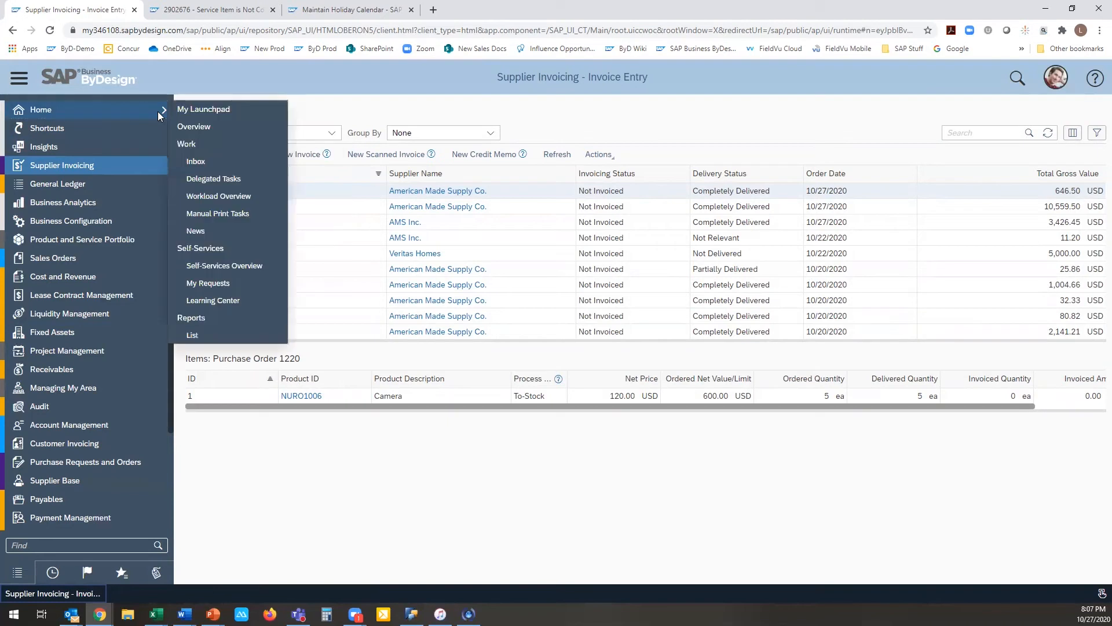
pyautogui.click(191, 112)
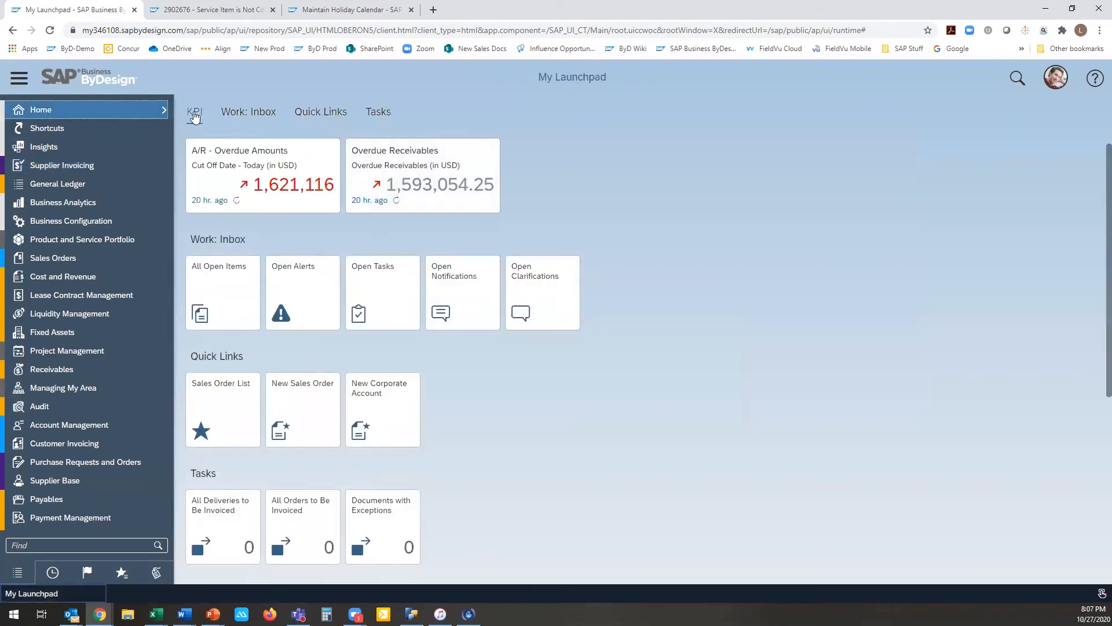
pyautogui.moveTo(148, 111)
pyautogui.click(178, 128)
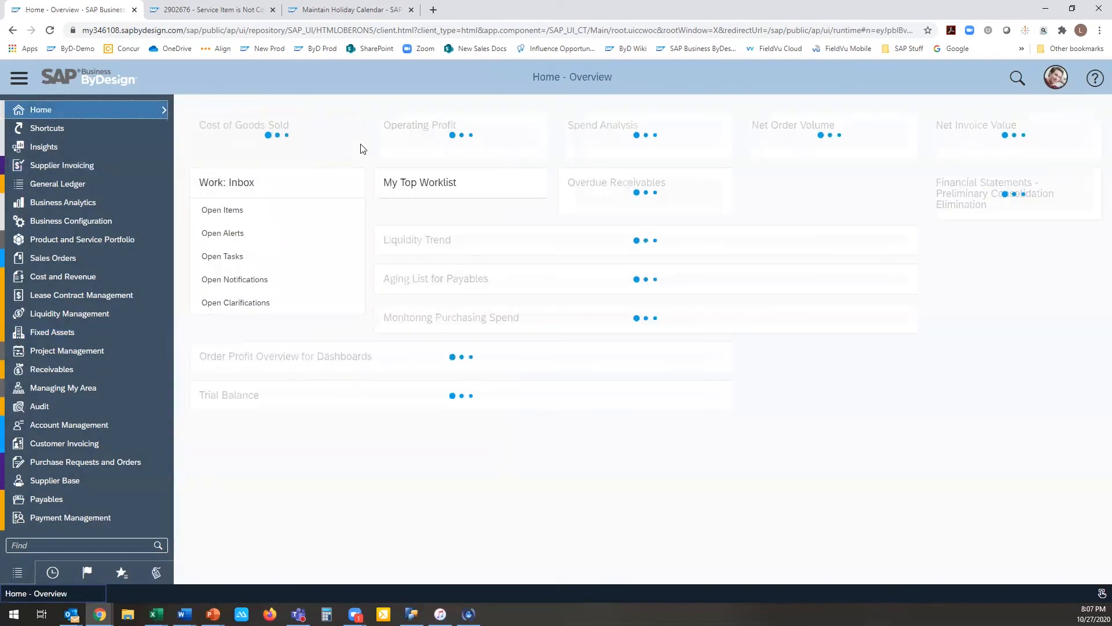
# Step: Start personalization mode on the Supplier Invoicing overview and open the gallery for adding a new tile
pyautogui.moveTo(152, 169)
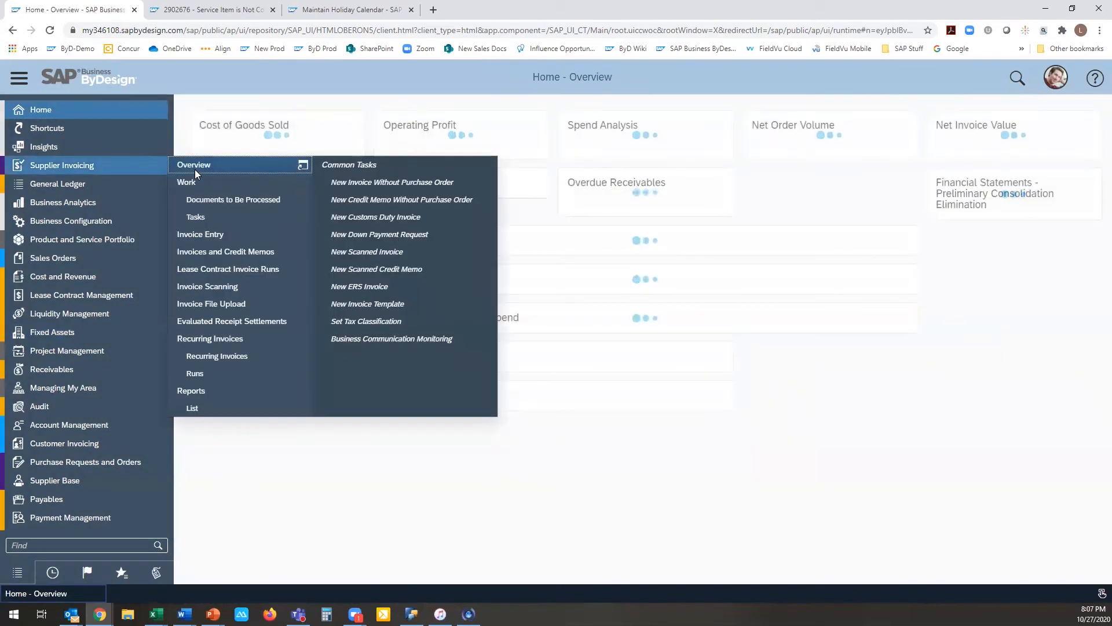
pyautogui.click(195, 167)
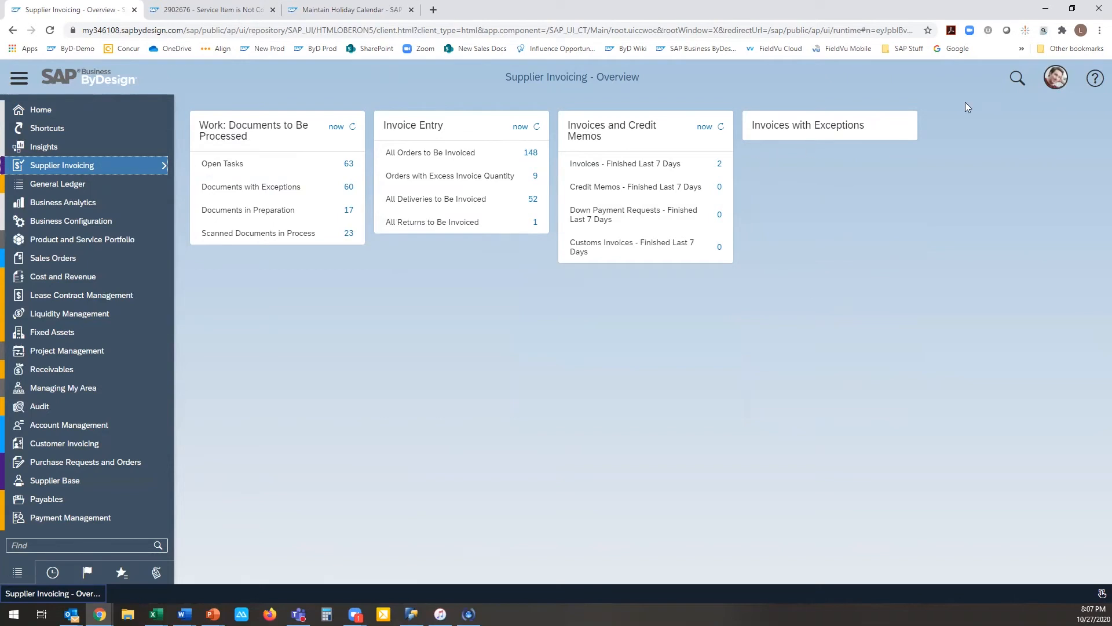
pyautogui.click(1050, 81)
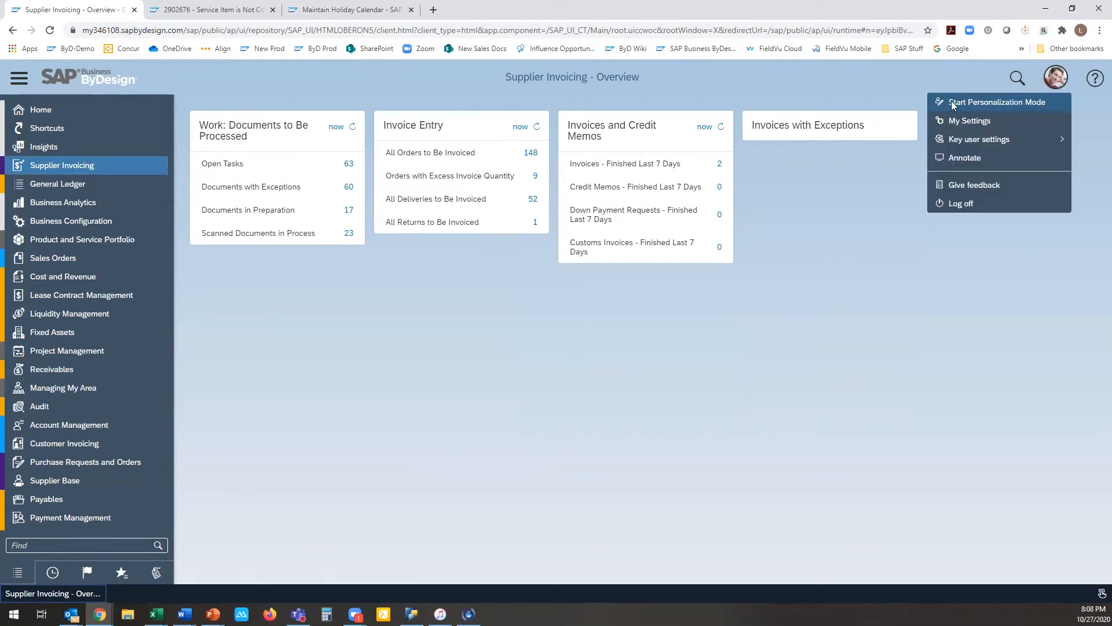
pyautogui.click(973, 101)
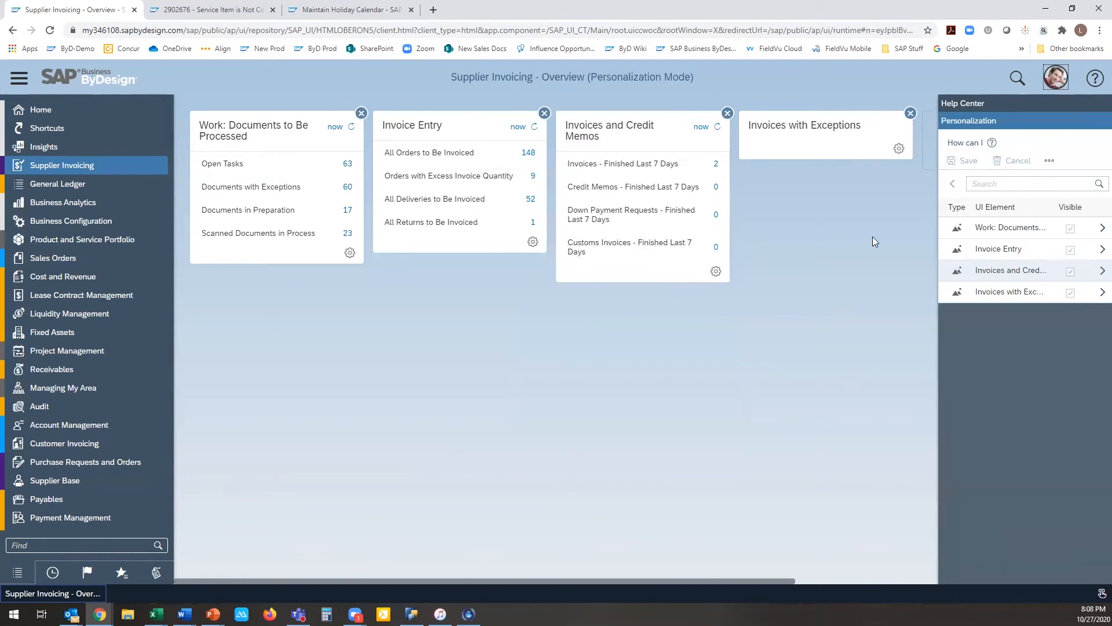
pyautogui.moveTo(771, 580); pyautogui.dragTo(851, 555)
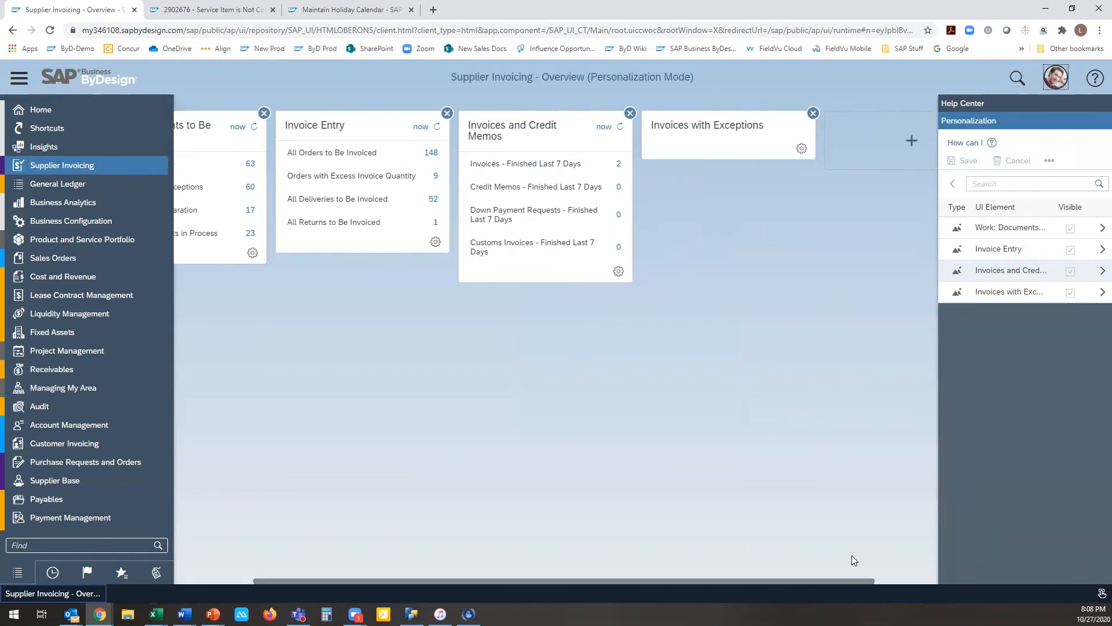
pyautogui.click(911, 140)
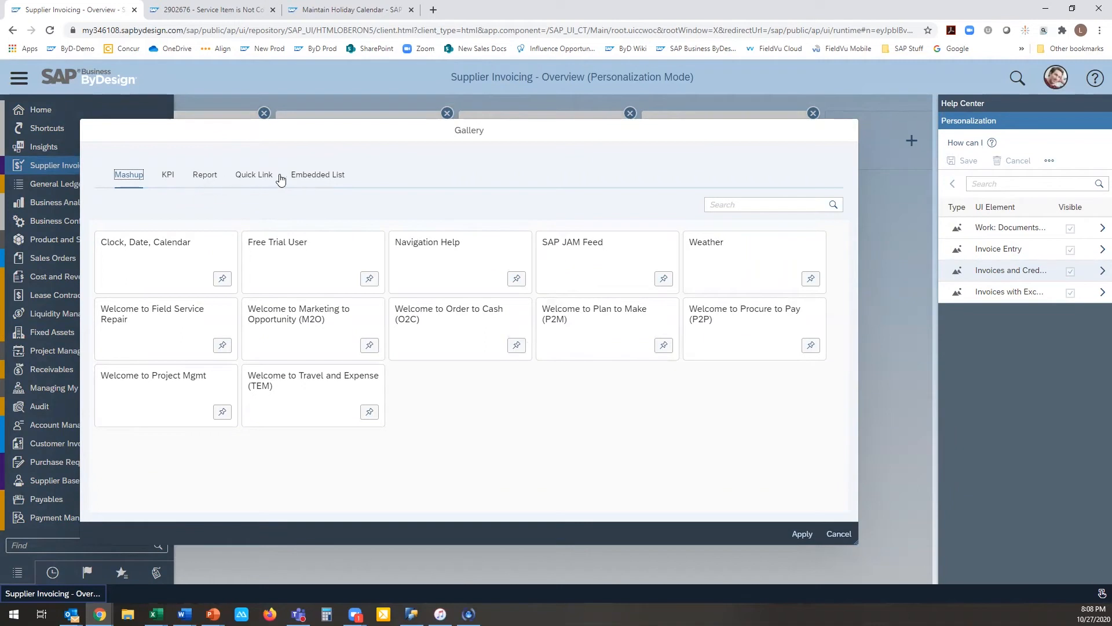
# Step: Search the gallery's KPIs for "in", "over" and "a/p", clearing the search text at the end
pyautogui.click(177, 178)
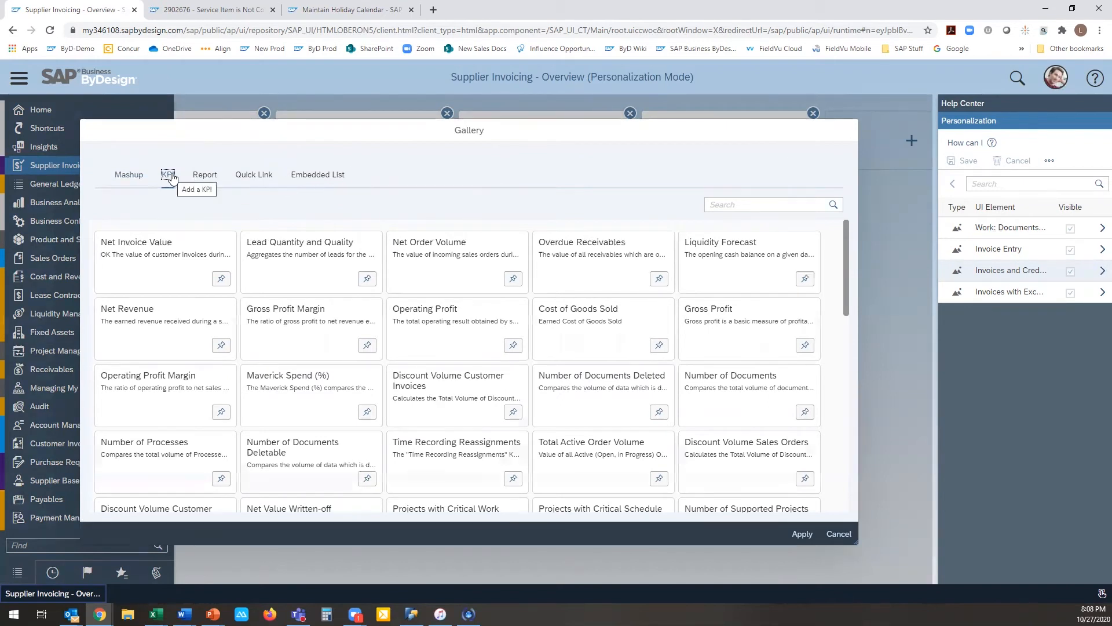
pyautogui.click(744, 204)
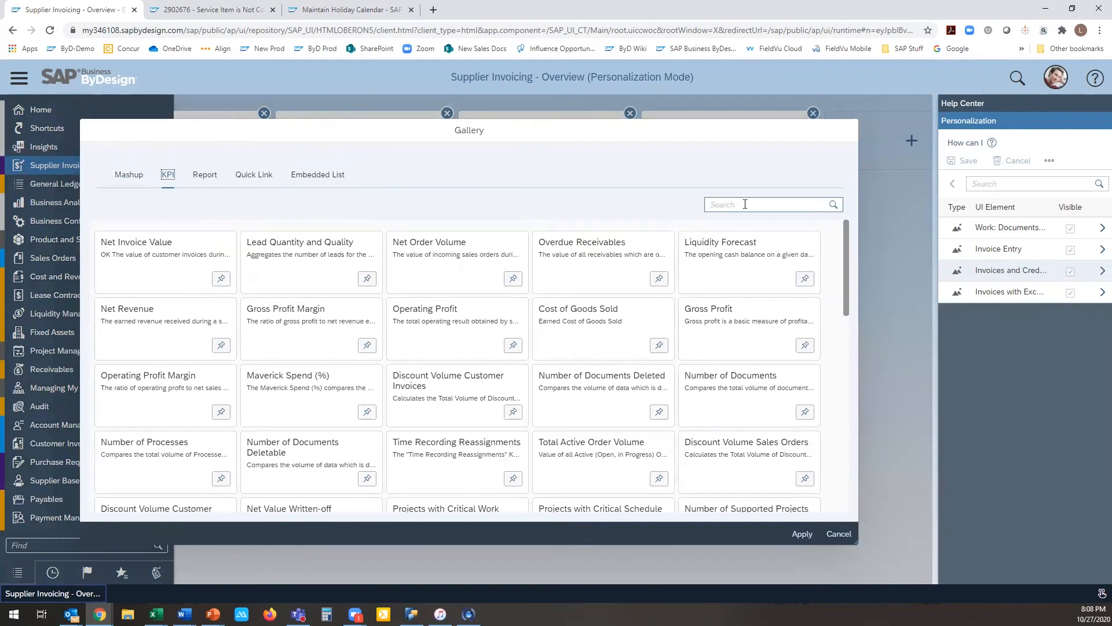
pyautogui.write('in')
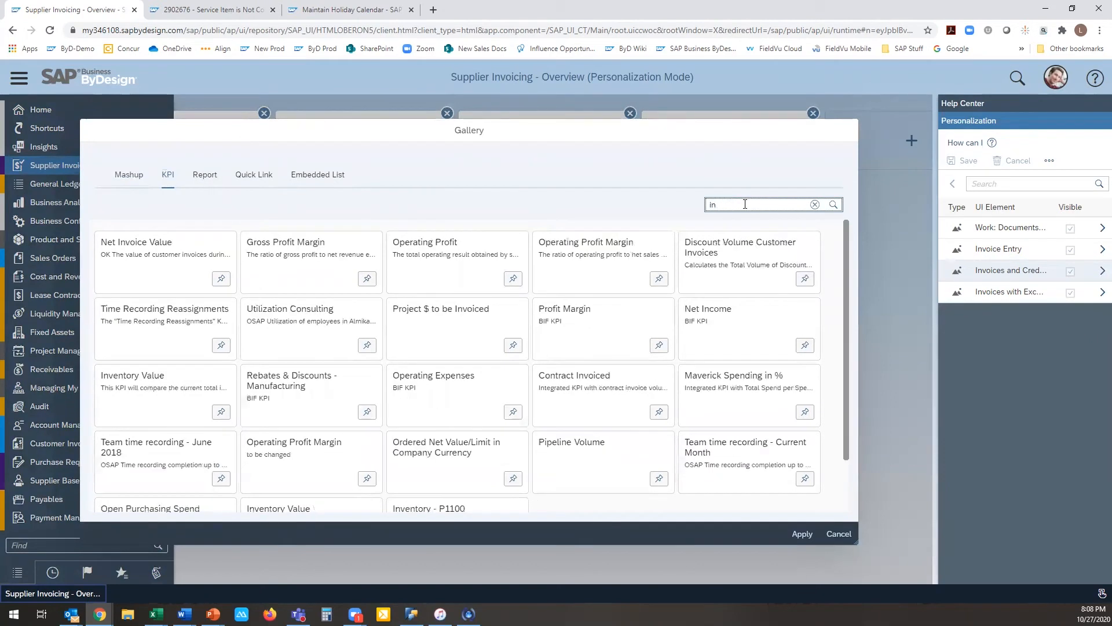
pyautogui.press('BackSpace')
pyautogui.press('BackSpace')
pyautogui.write('over')
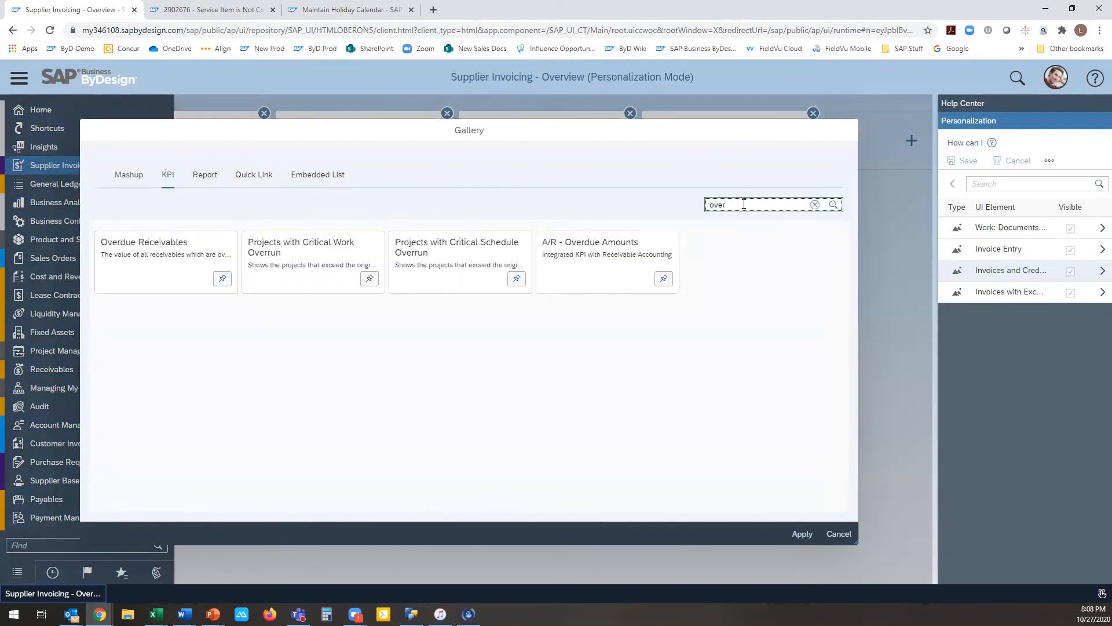
pyautogui.moveTo(743, 204); pyautogui.dragTo(701, 211)
pyautogui.write('a/p')
pyautogui.press('BackSpace')
pyautogui.press('BackSpace')
pyautogui.press('BackSpace')
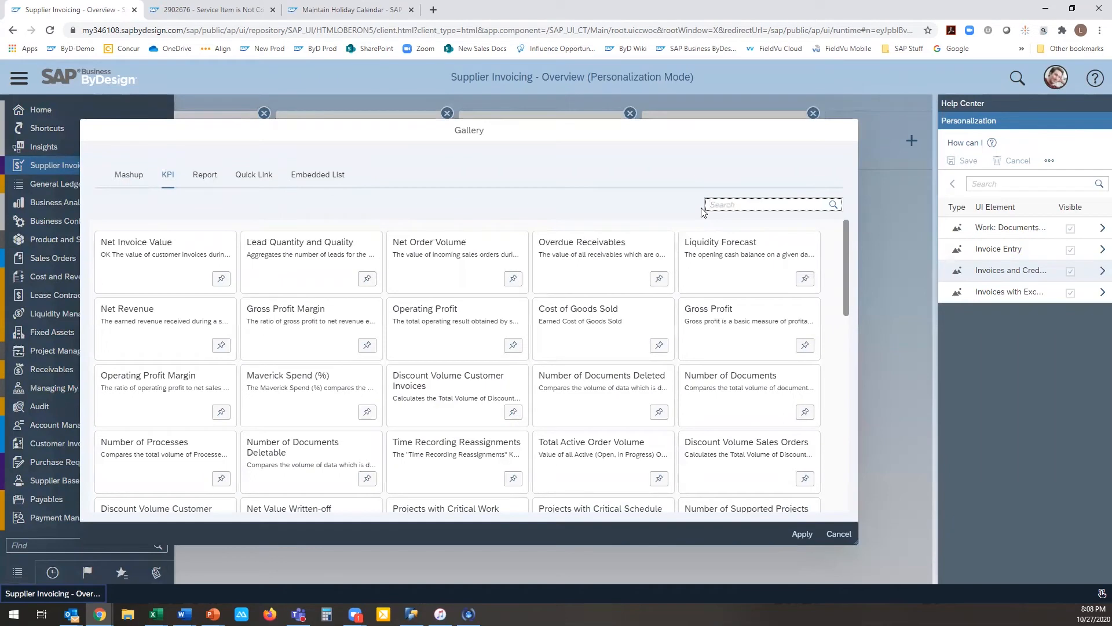
# Step: Search the gallery's KPIs for "re", "pay" and "invo"
pyautogui.write('re')
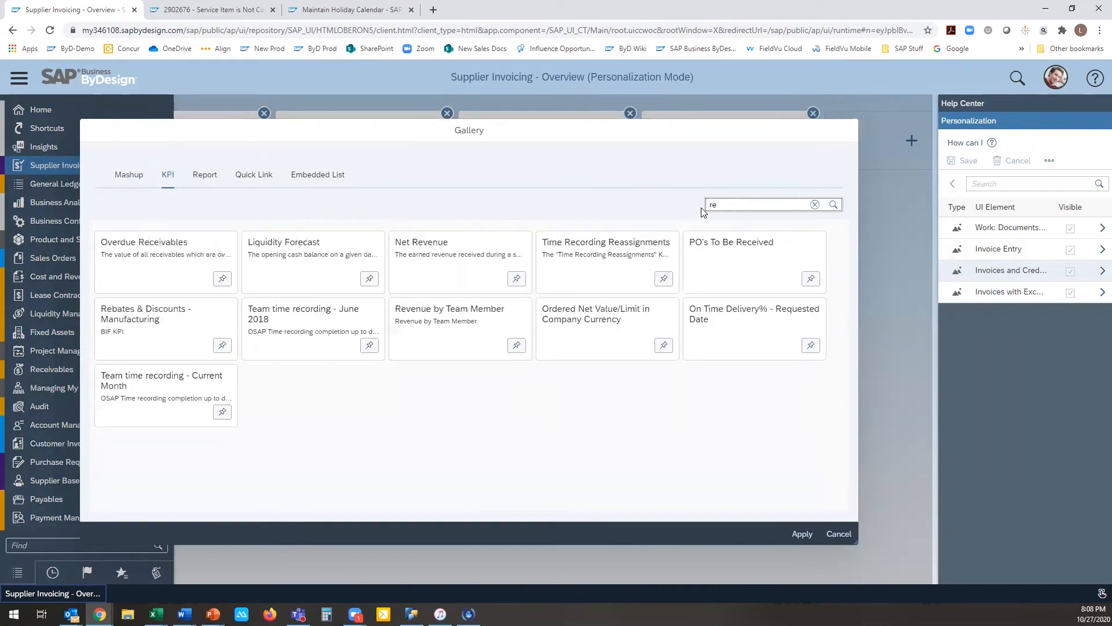
pyautogui.press('BackSpace')
pyautogui.press('BackSpace')
pyautogui.write('pay')
pyautogui.press('BackSpace')
pyautogui.press('BackSpace')
pyautogui.press('BackSpace')
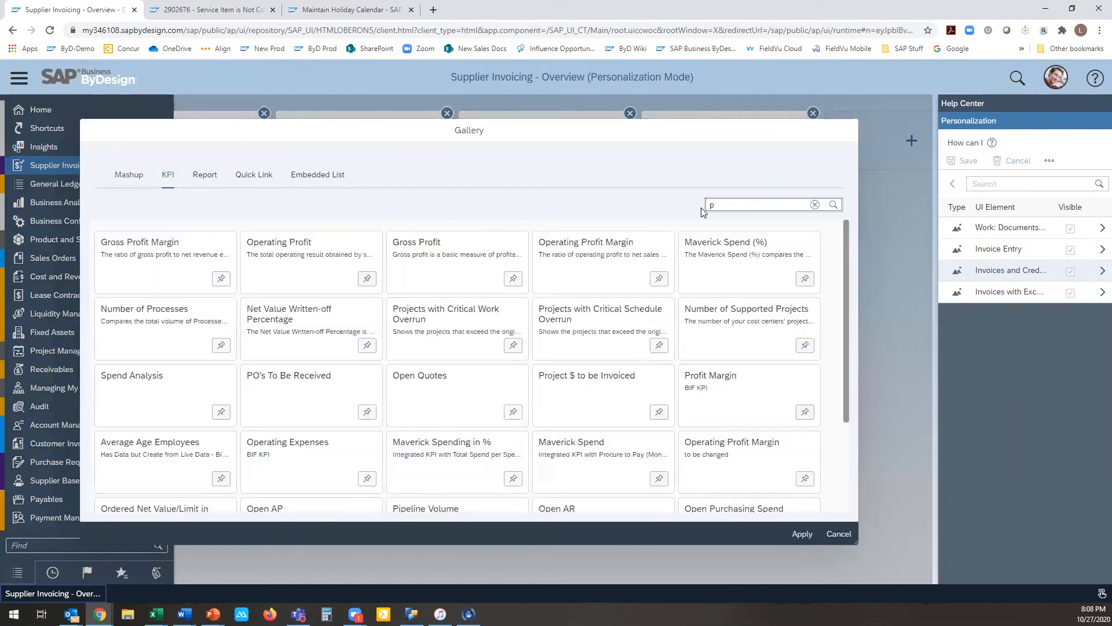
pyautogui.write('invo')
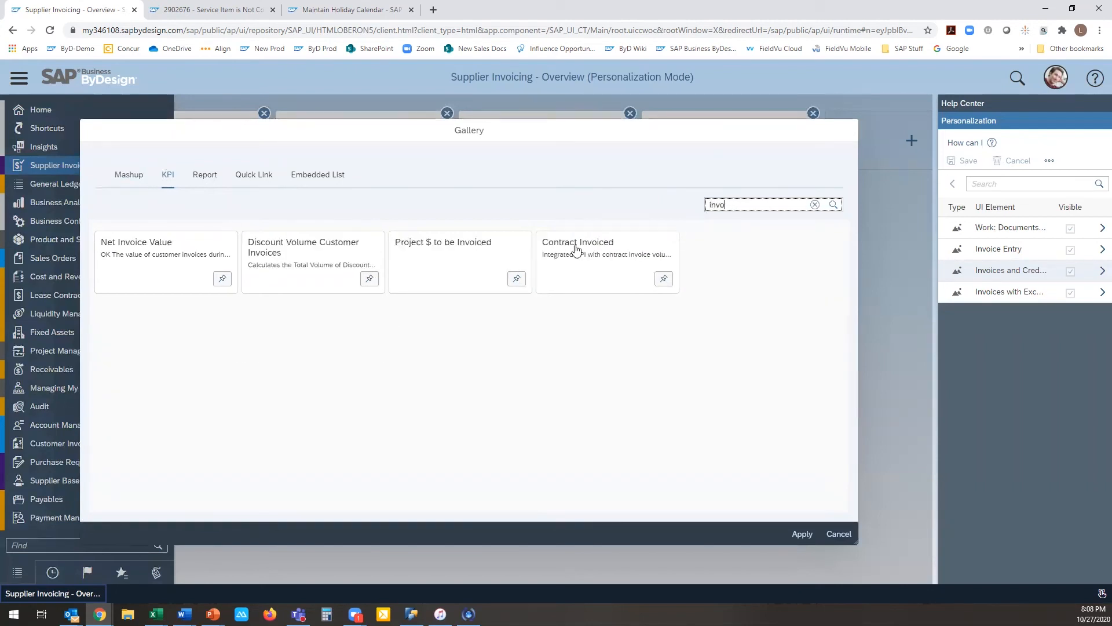
# Step: Search the KPIs for "cont" and add the Contract Invoiced KPI to the Supplier Invoicing overview
pyautogui.hotkey('ctrl', 'a')
pyautogui.write('cont')
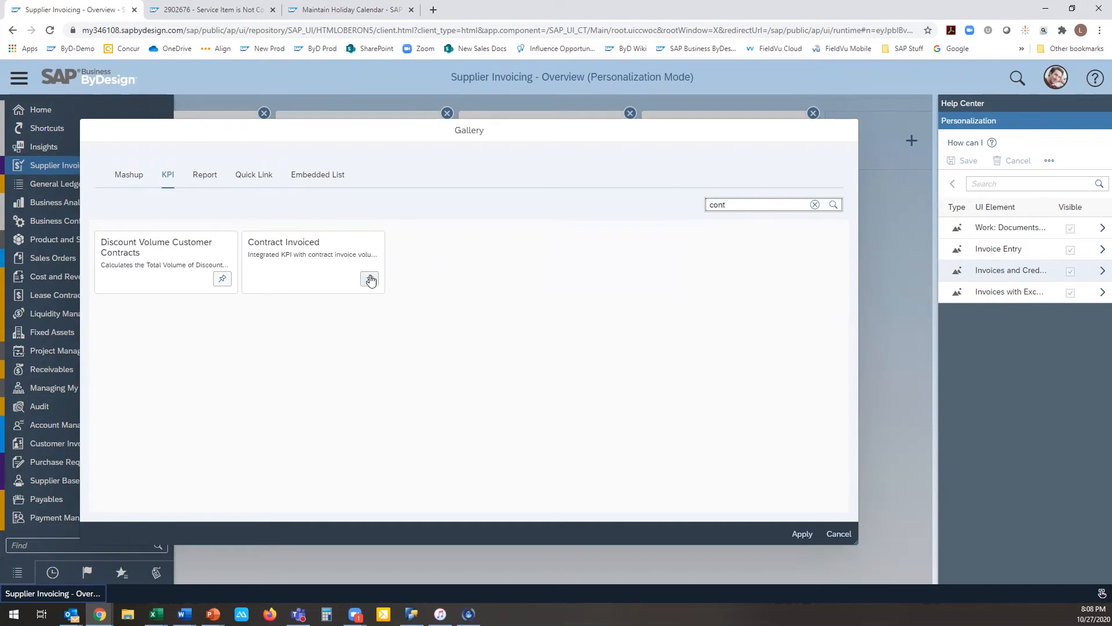
pyautogui.click(369, 281)
pyautogui.click(803, 532)
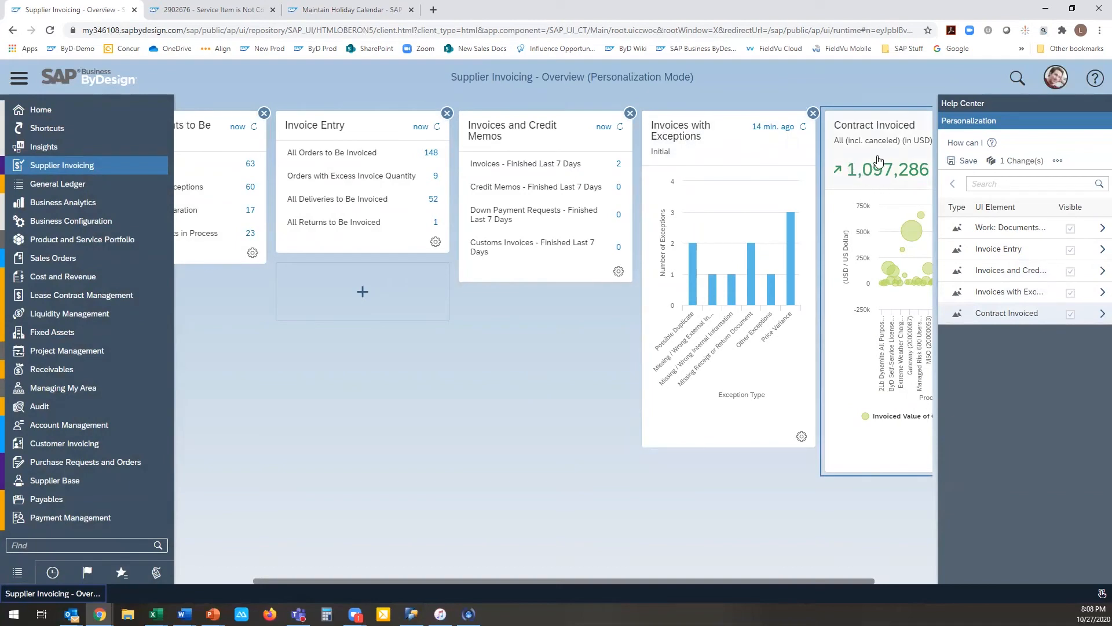
# Step: Try to move the Contract Invoiced tile to the place of the Invoice Entry tile
pyautogui.moveTo(893, 132); pyautogui.dragTo(313, 154)
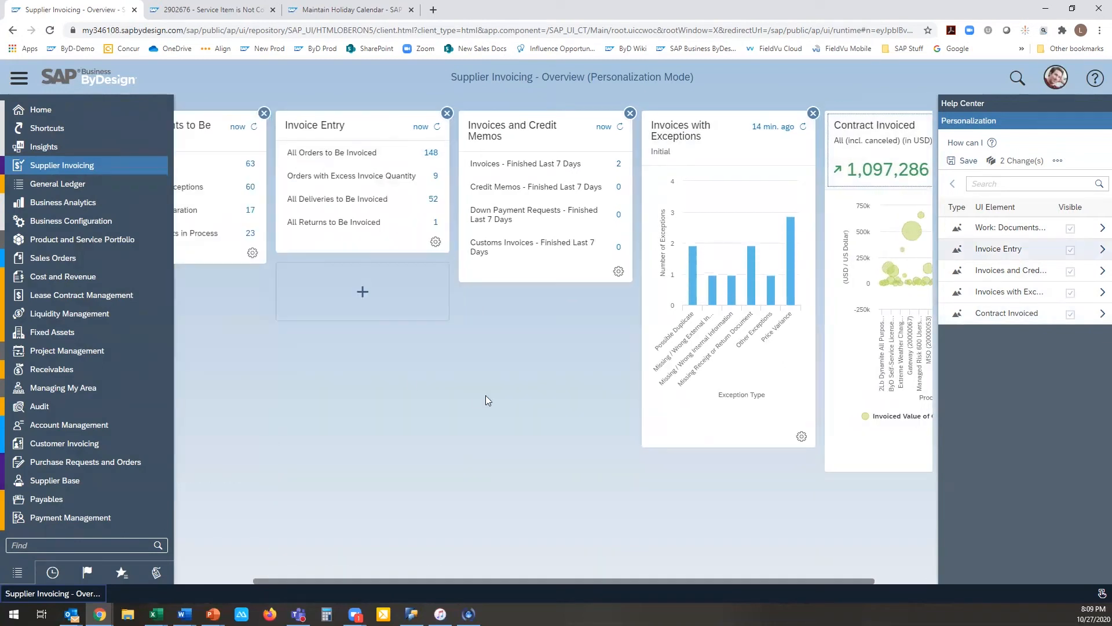
pyautogui.moveTo(683, 132); pyautogui.dragTo(413, 108)
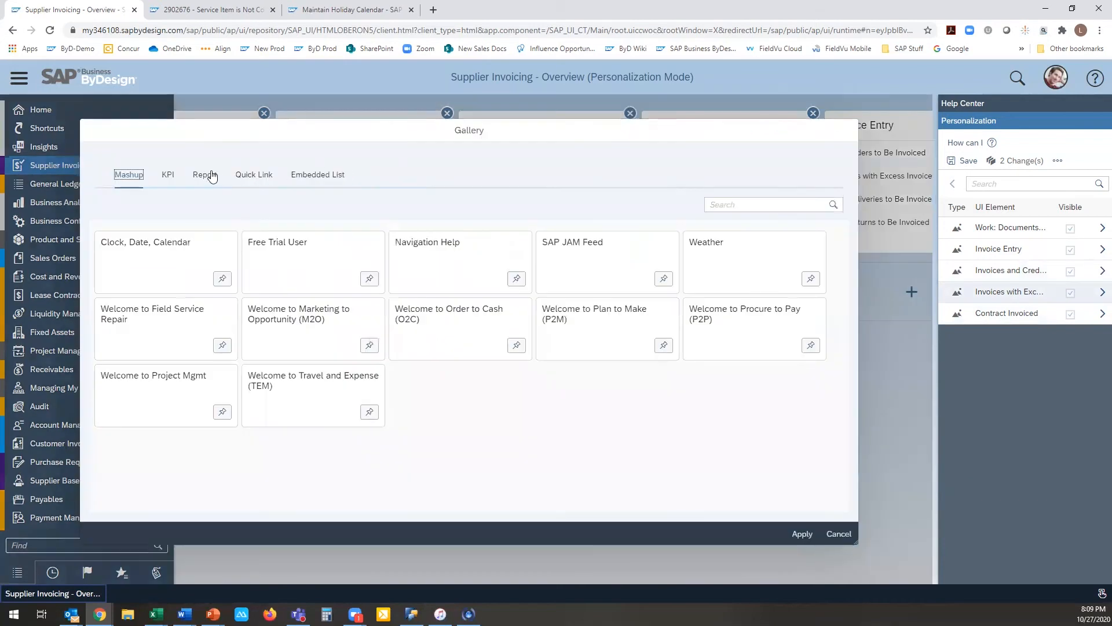
# Step: Search the gallery's reports for "accounts p" and select one Accounts Payable - Open Items report
pyautogui.click(204, 174)
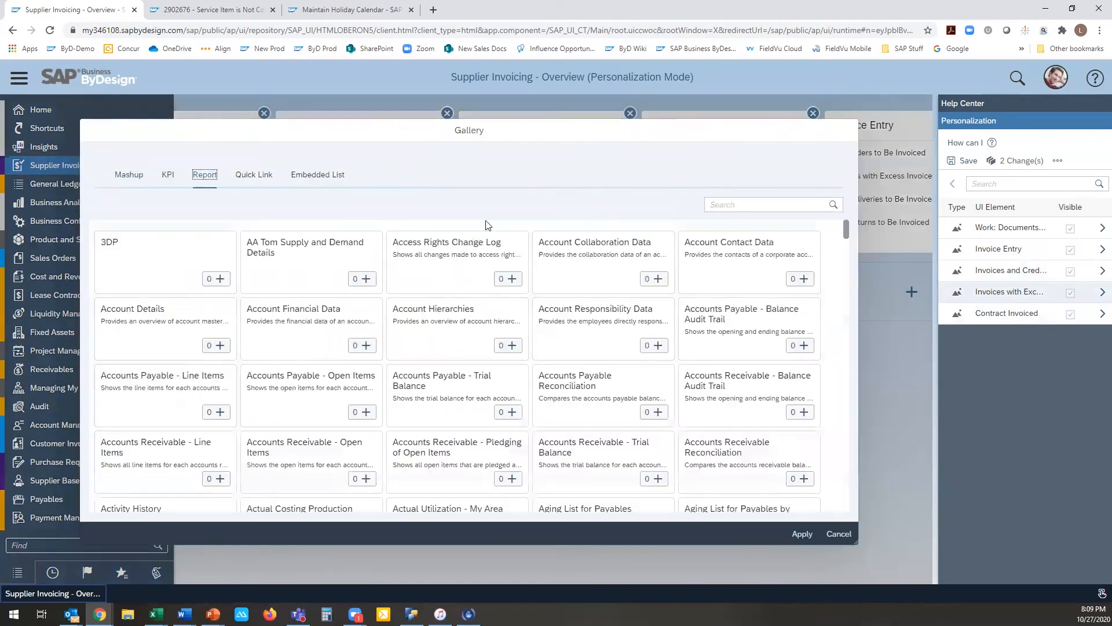
pyautogui.click(725, 205)
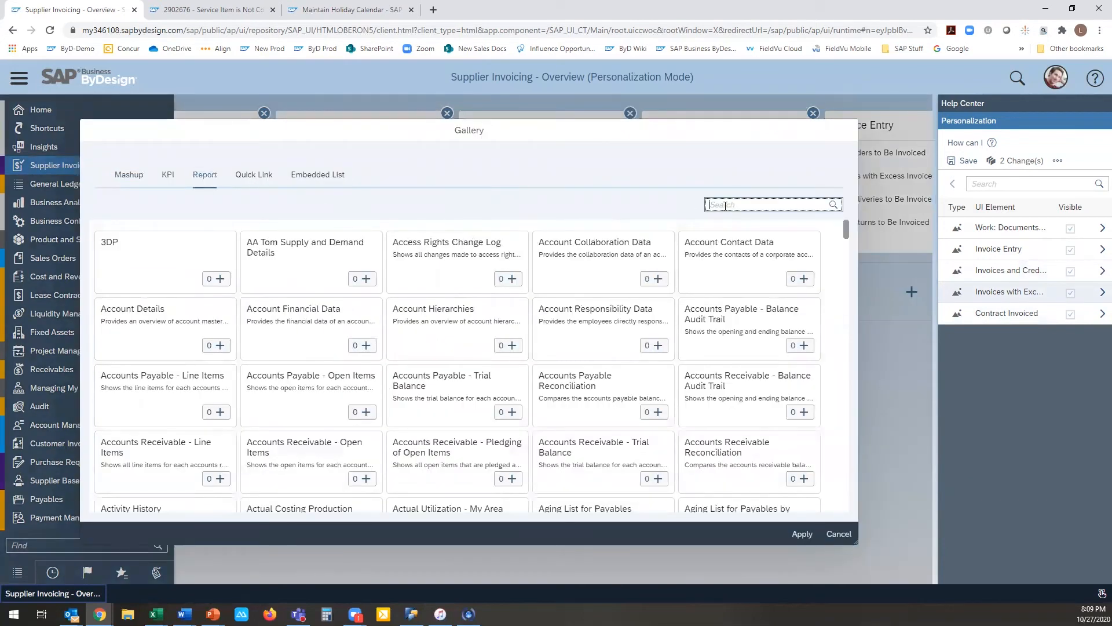
pyautogui.write('a')
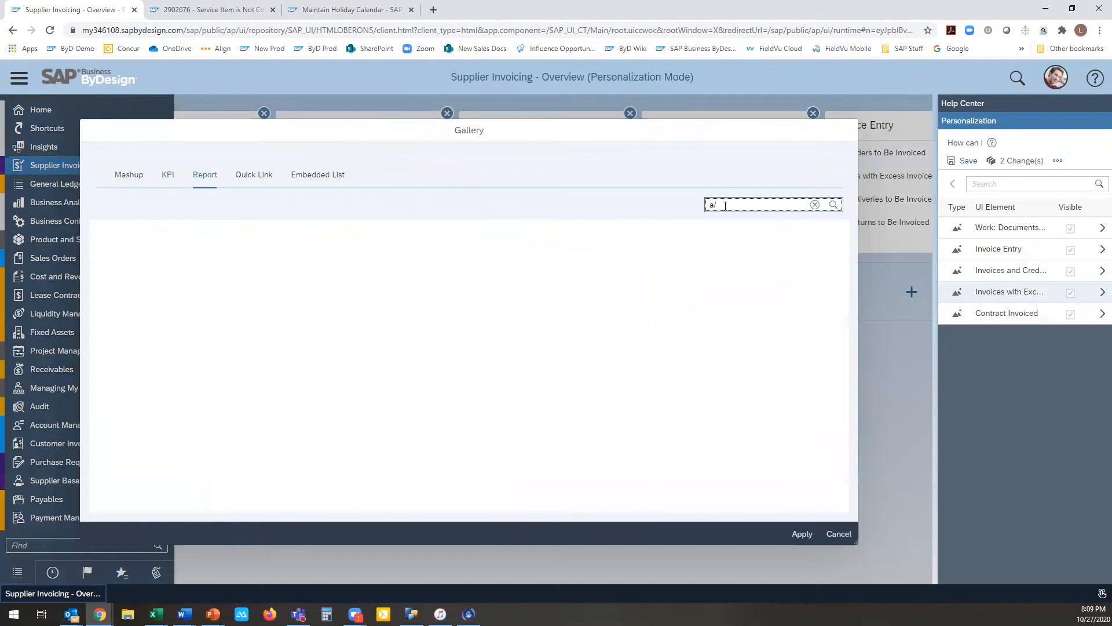
pyautogui.press('BackSpace')
pyautogui.write('accun')
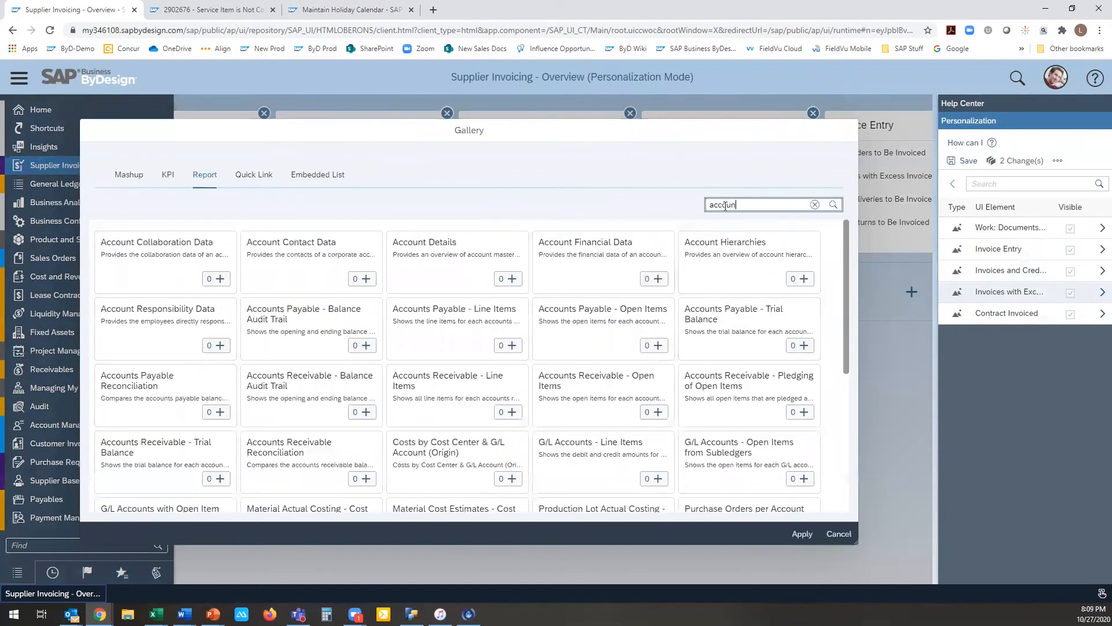
pyautogui.press('BackSpace')
pyautogui.press('BackSpace')
pyautogui.press('BackSpace')
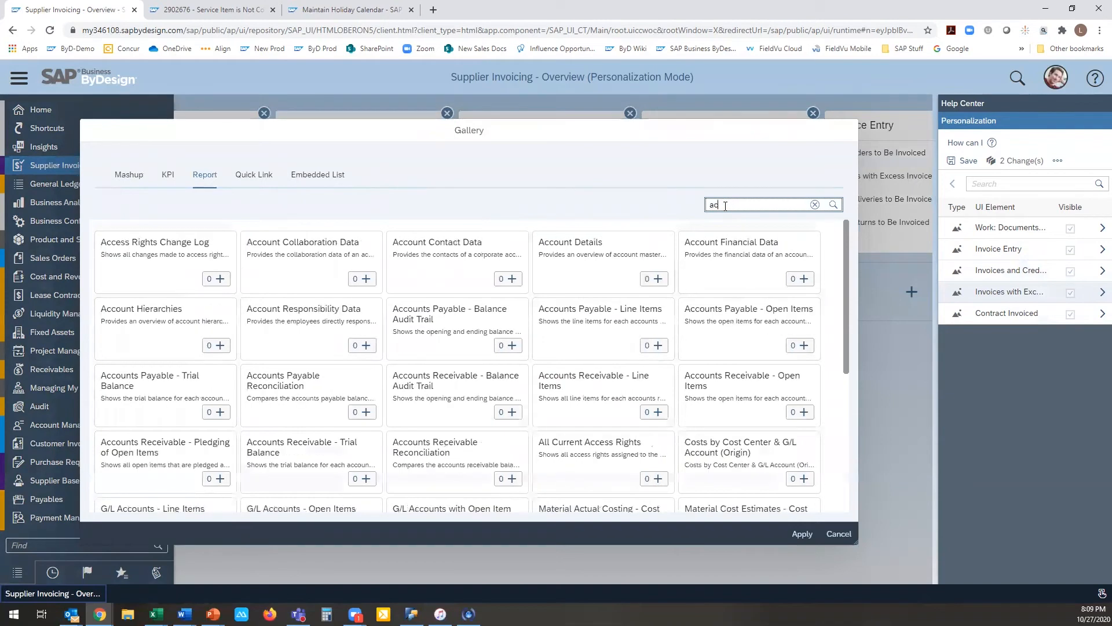
pyautogui.write('counts p')
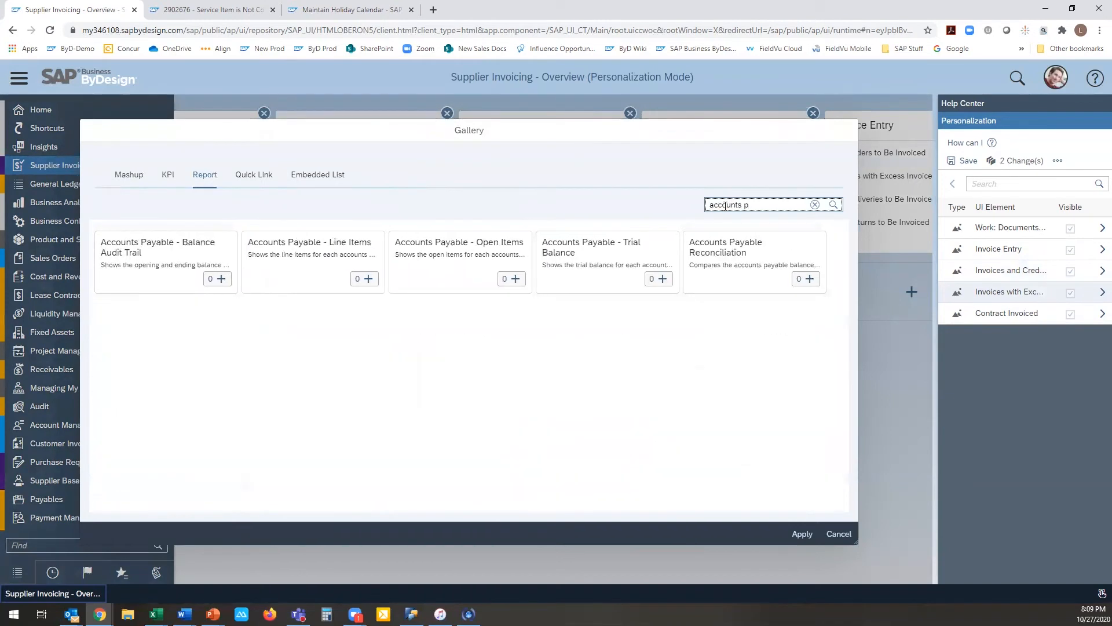
pyautogui.click(518, 280)
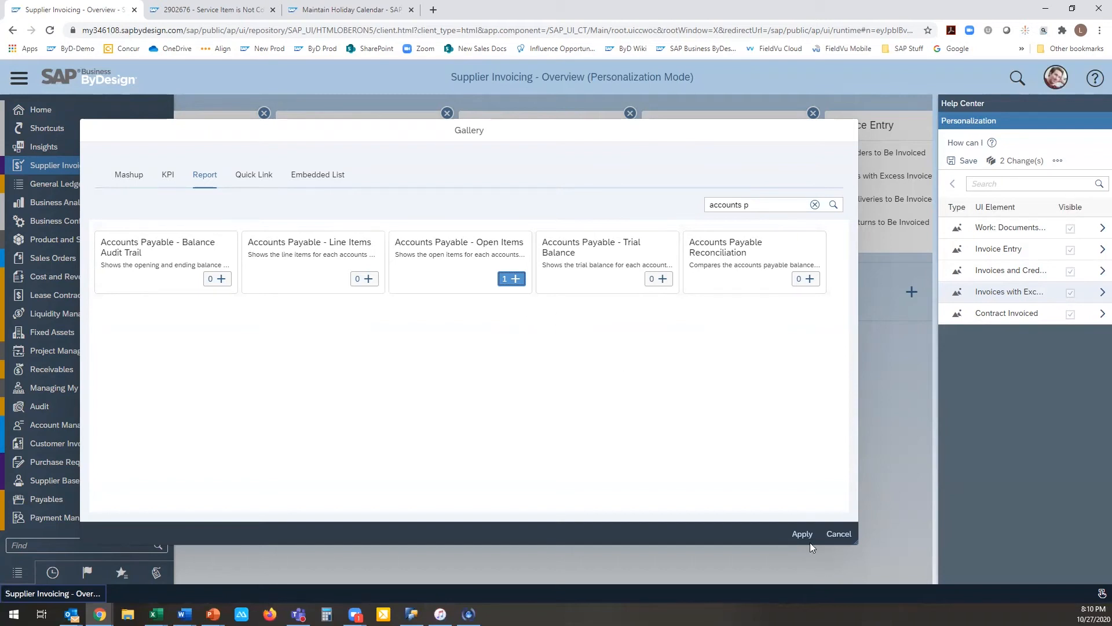
# Step: Check the gallery's embedded lists and quick links, and apply the selected report to the overview
pyautogui.click(300, 182)
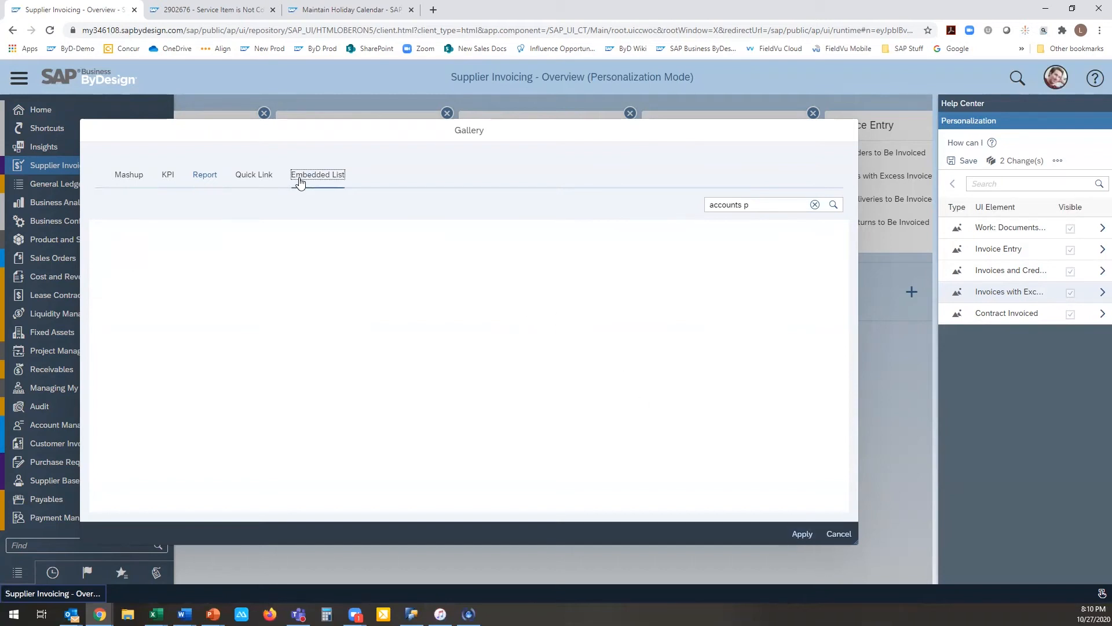
pyautogui.click(268, 175)
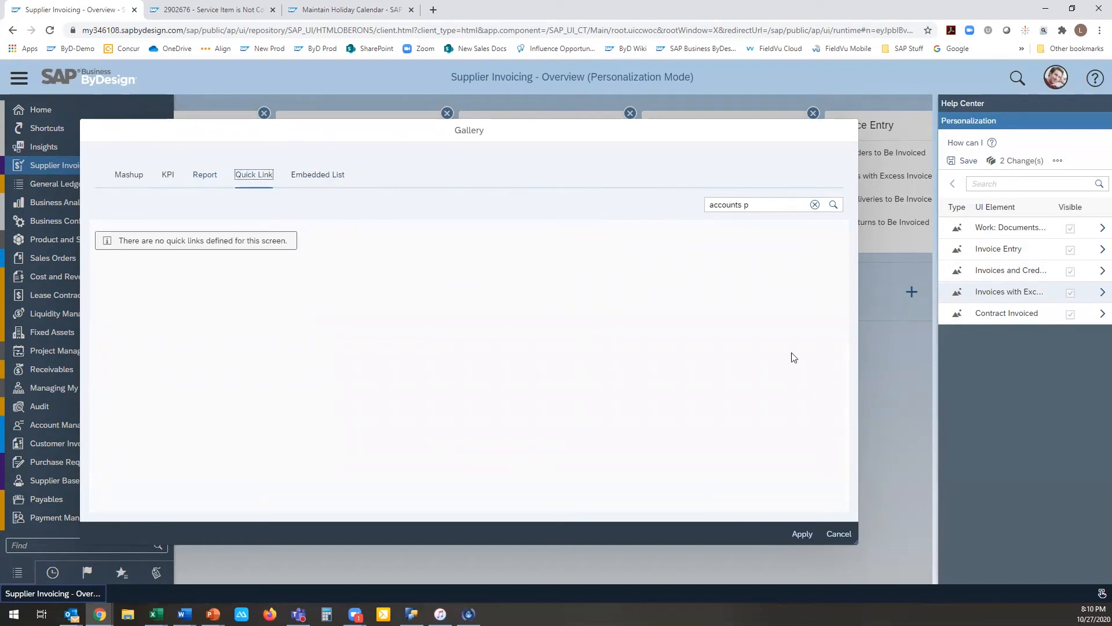
pyautogui.click(803, 534)
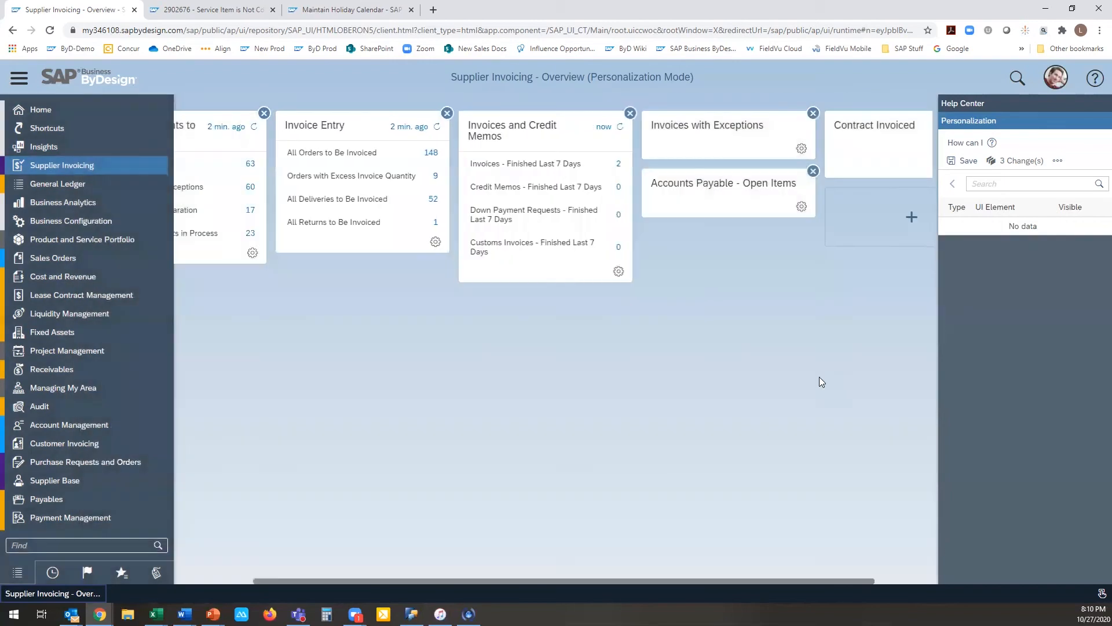
# Step: Add the unpinned Work: Tasks, Invoice Entry, and Invoices and Credit Memos quick links from the gallery to the Supplier Invoicing overview
pyautogui.click(914, 221)
pyautogui.click(253, 177)
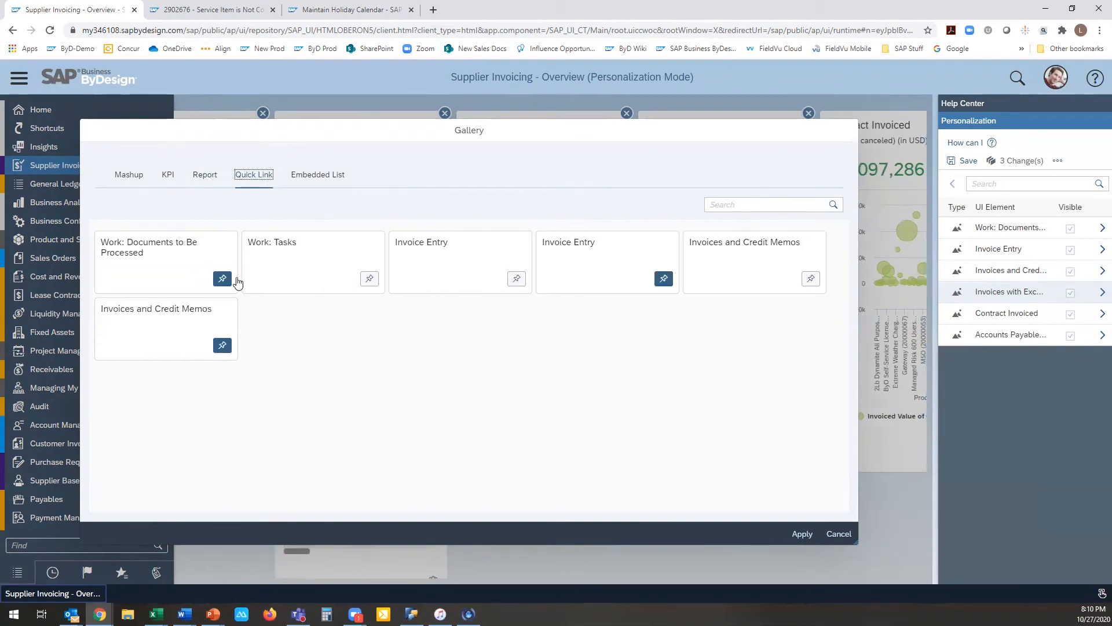
pyautogui.click(368, 282)
pyautogui.click(516, 281)
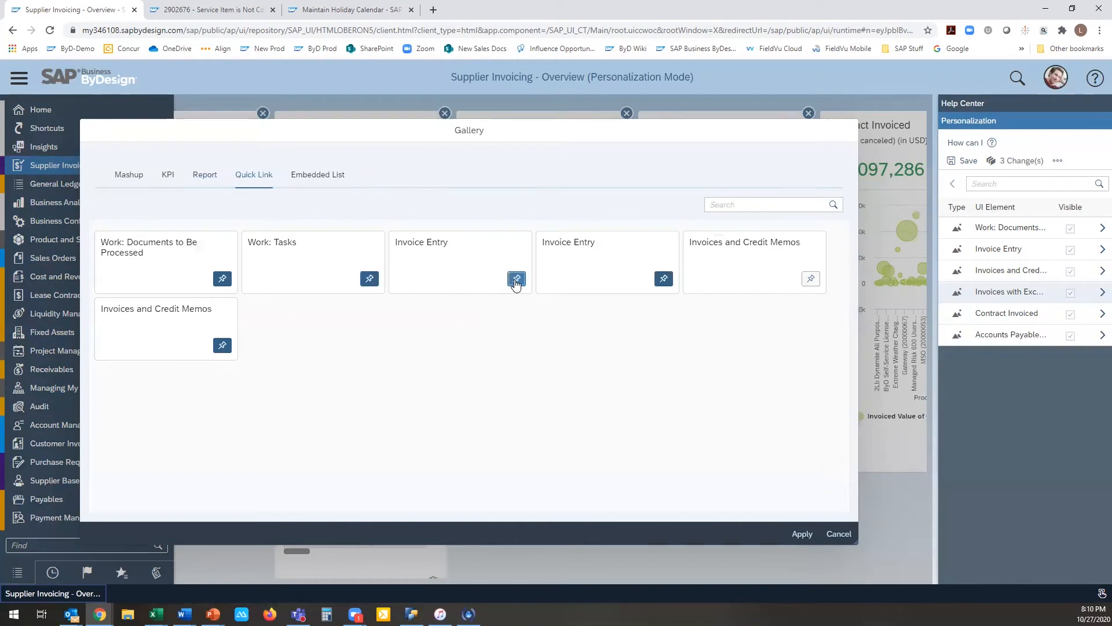
pyautogui.click(810, 280)
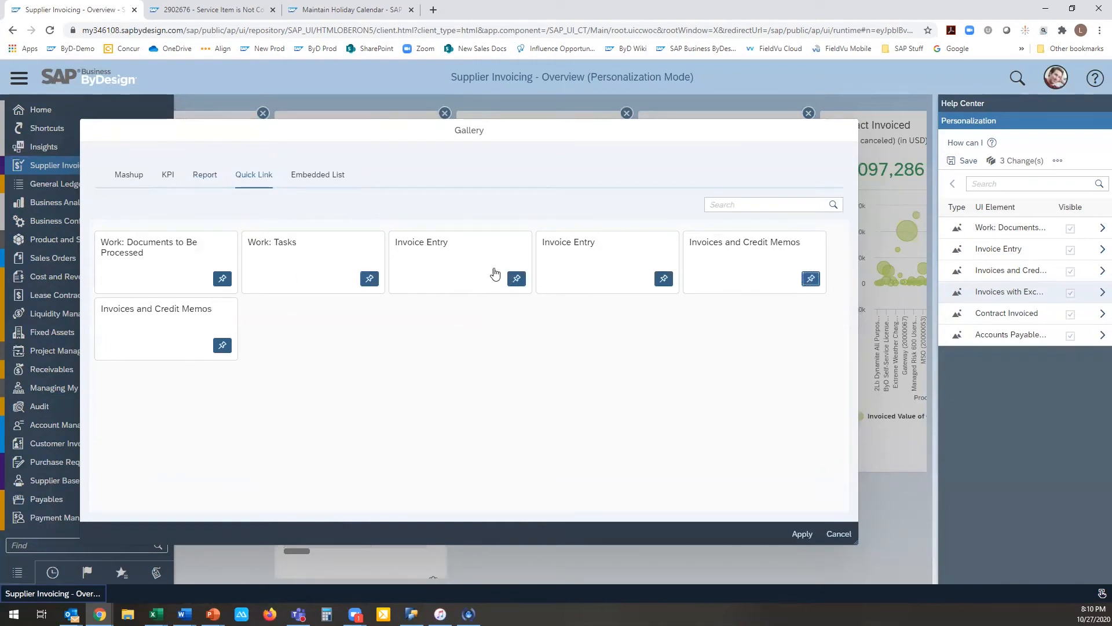
pyautogui.click(316, 175)
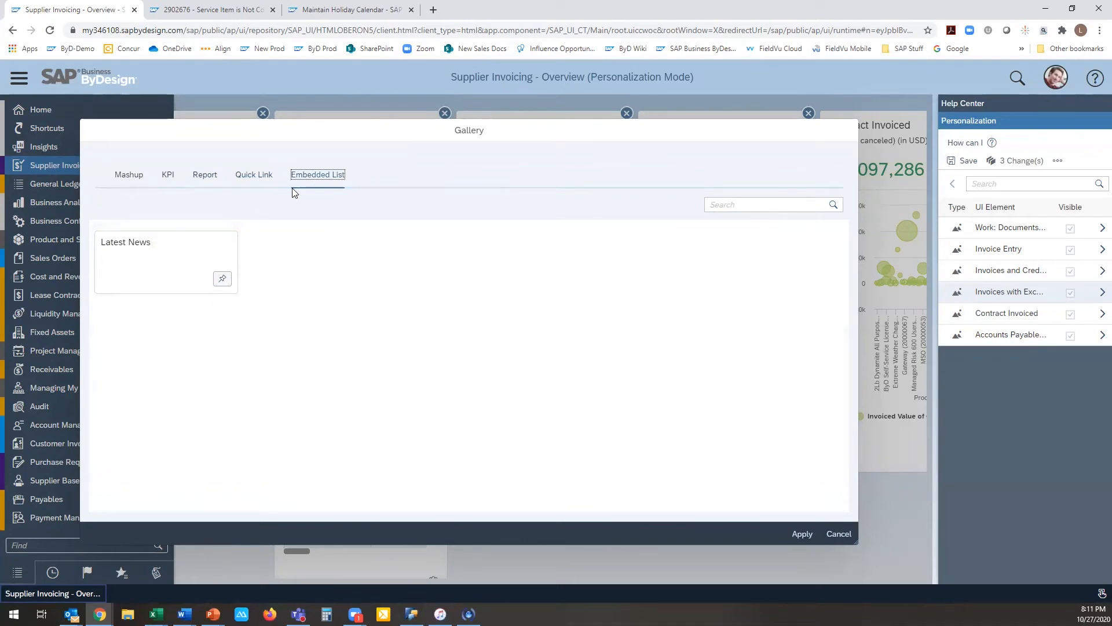
pyautogui.click(802, 533)
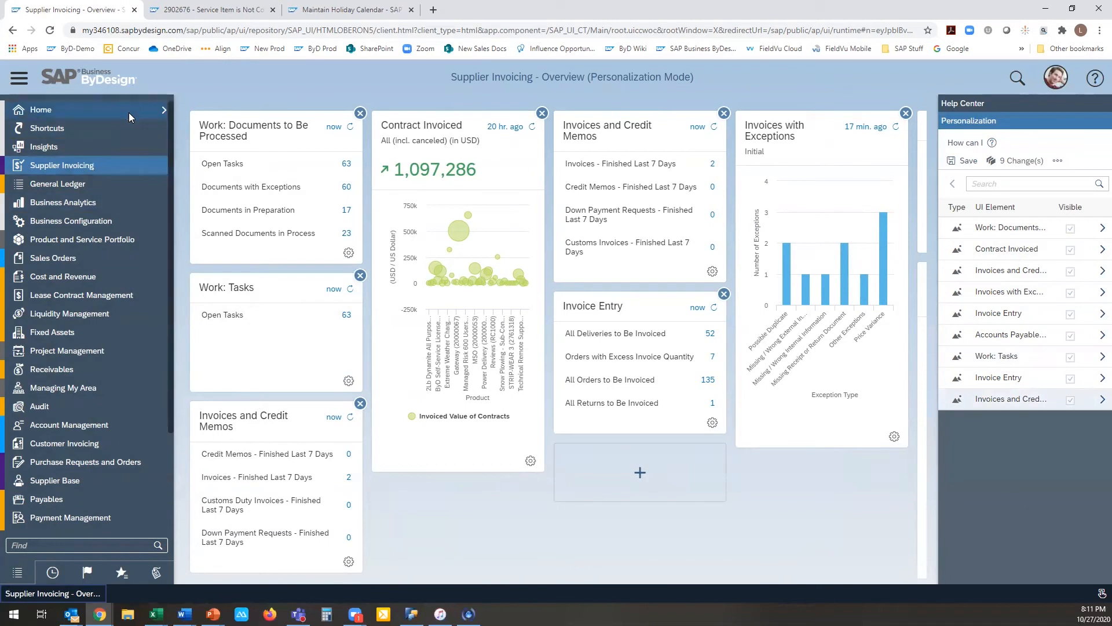
# Step: Review the tile groups on My Launchpad and open the Home overview
pyautogui.moveTo(129, 111)
pyautogui.click(203, 109)
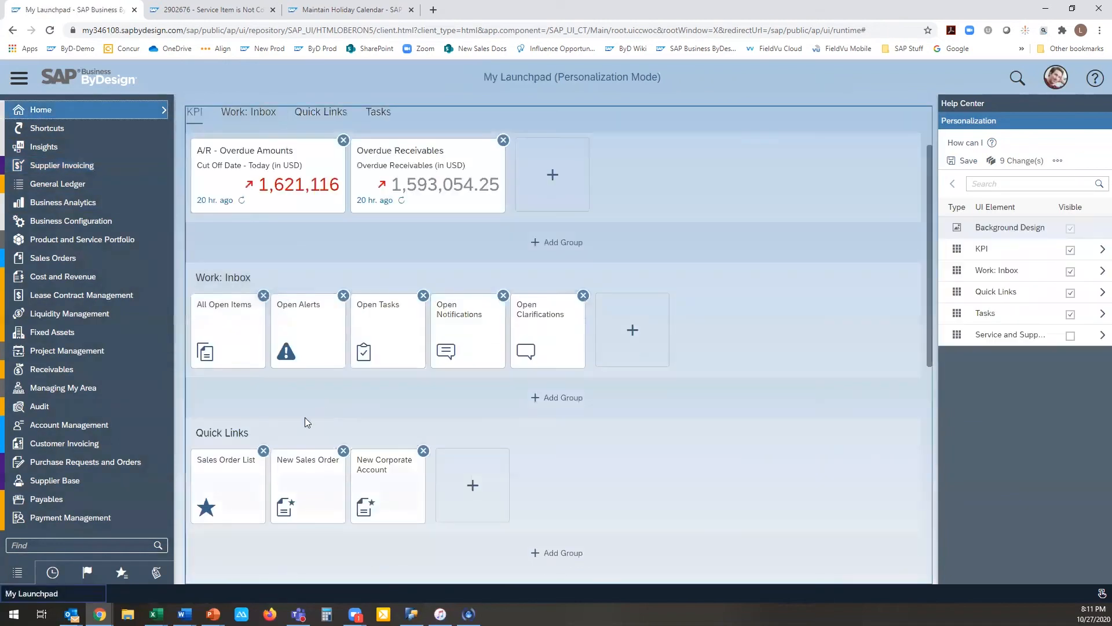
pyautogui.scroll(-5, 304, 417)
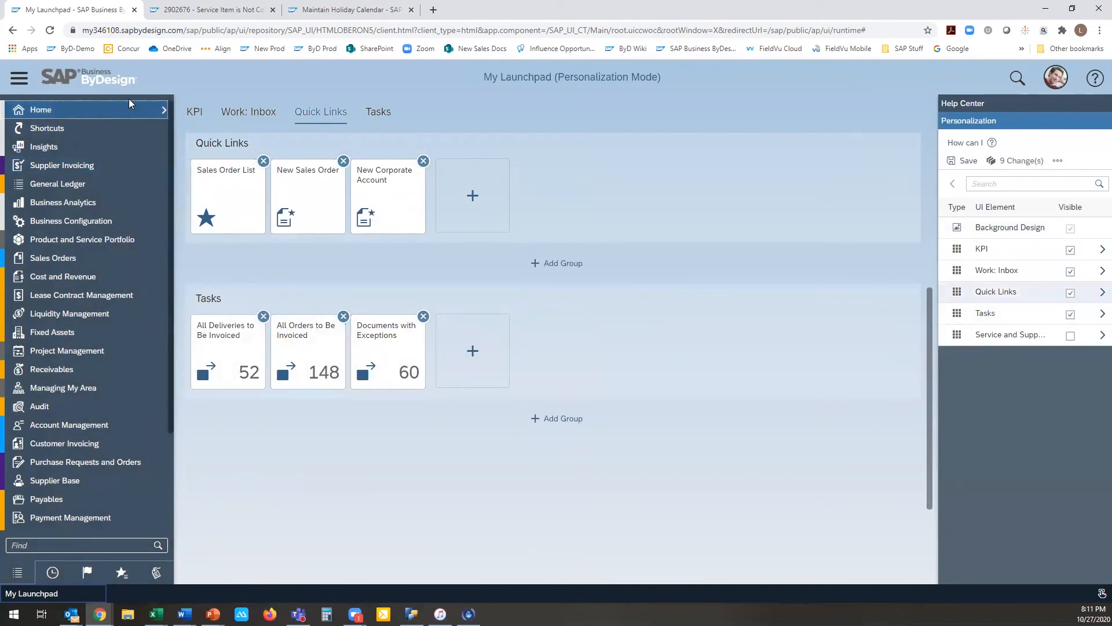
pyautogui.moveTo(136, 115)
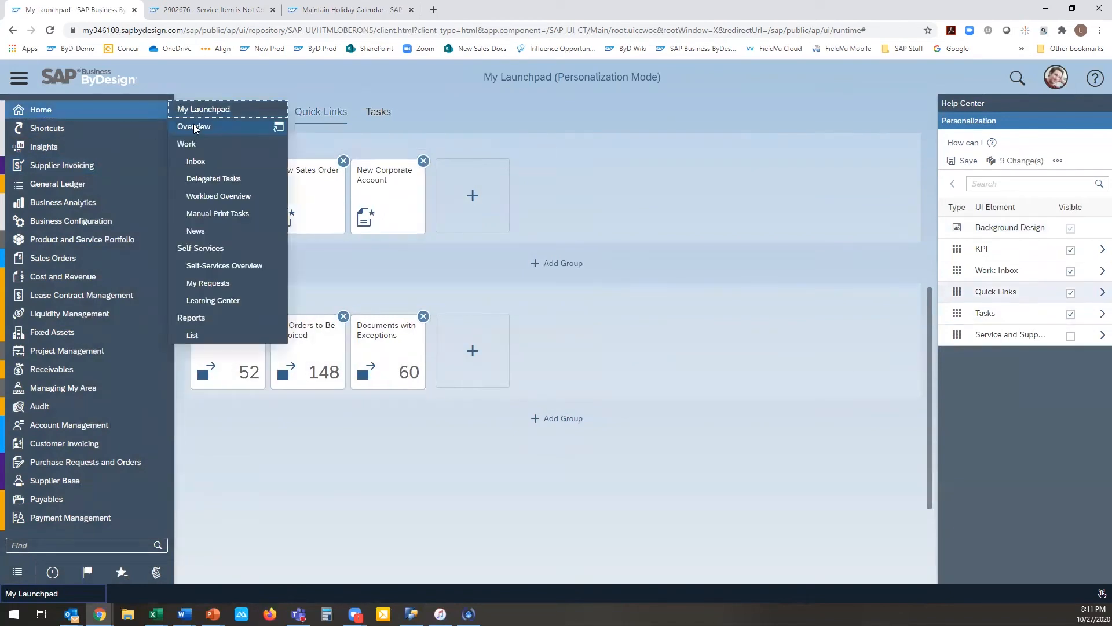
pyautogui.click(207, 128)
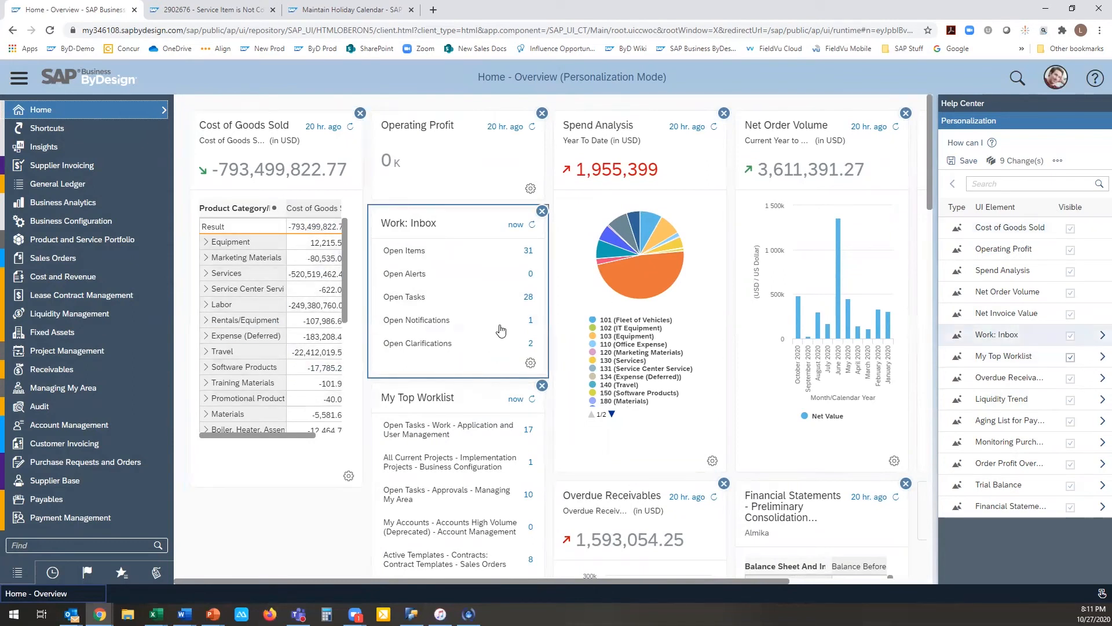
# Step: Examine which inbox quick links the Work: Inbox card offers in its settings, and close them without changes
pyautogui.click(530, 364)
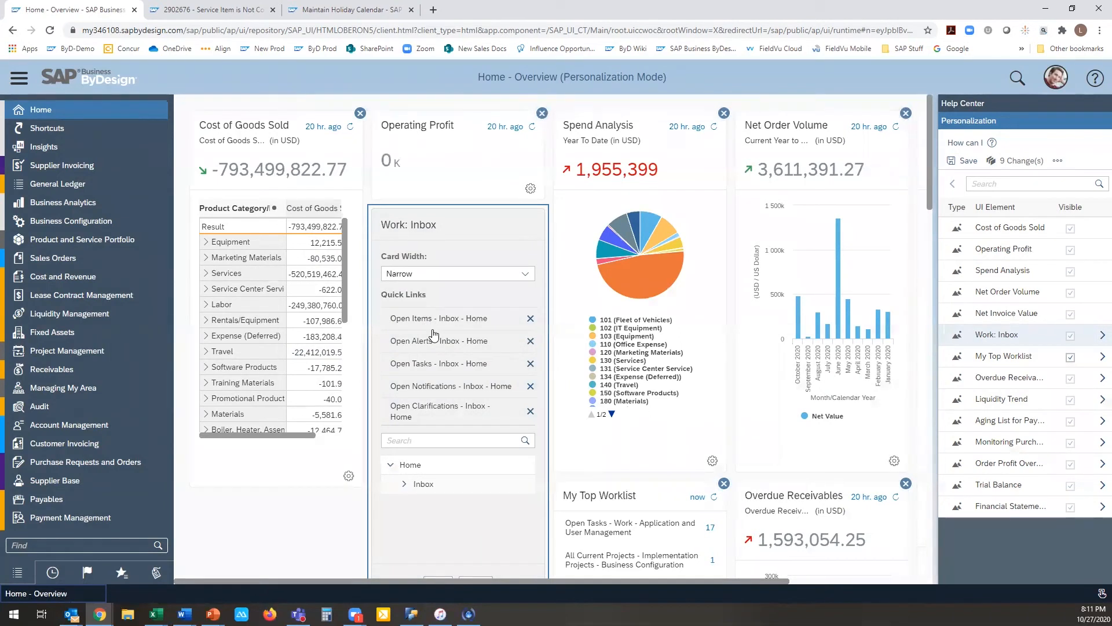
pyautogui.scroll(-2, 434, 335)
pyautogui.click(422, 373)
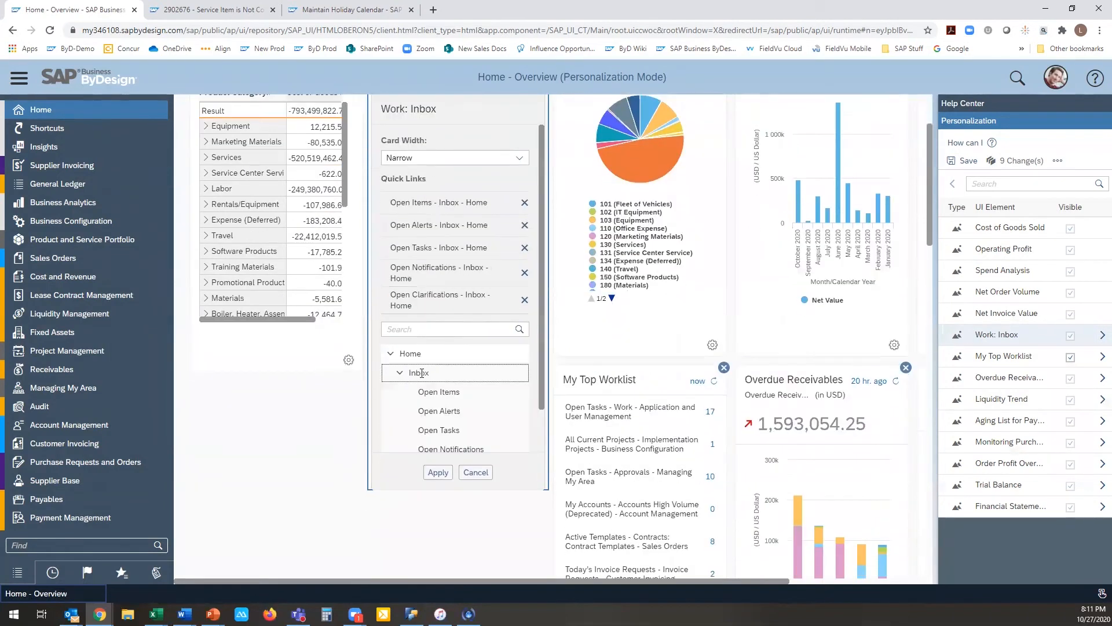
pyautogui.scroll(-4, 427, 384)
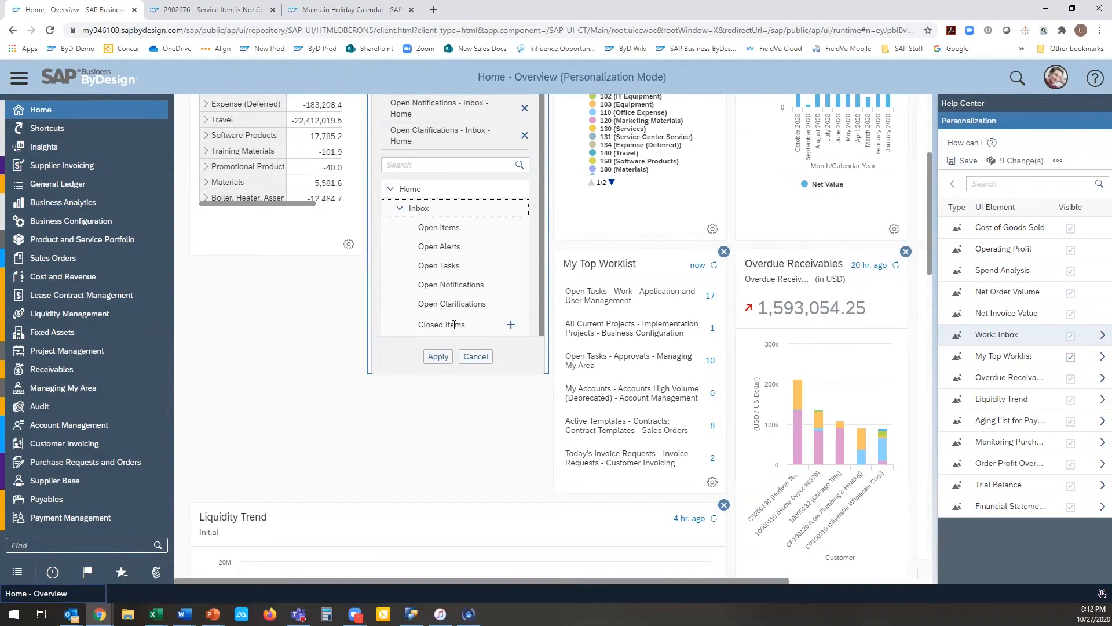
pyautogui.click(471, 357)
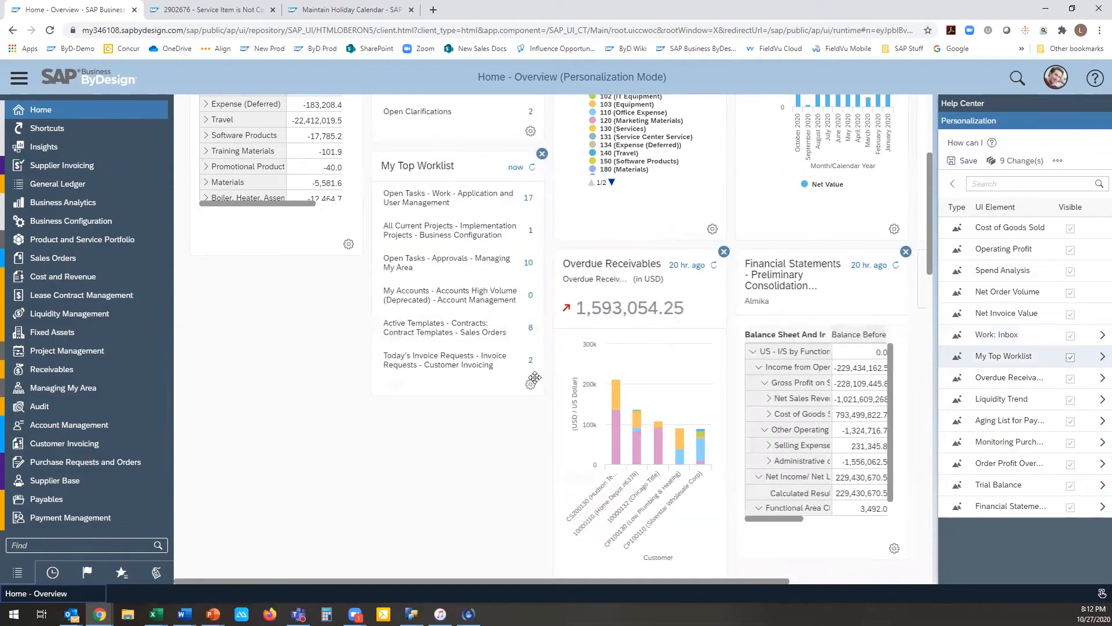
# Step: Look through the quick links available by work center in the My Top Worklist card's settings, including Contract Templates under Sales Orders
pyautogui.click(529, 385)
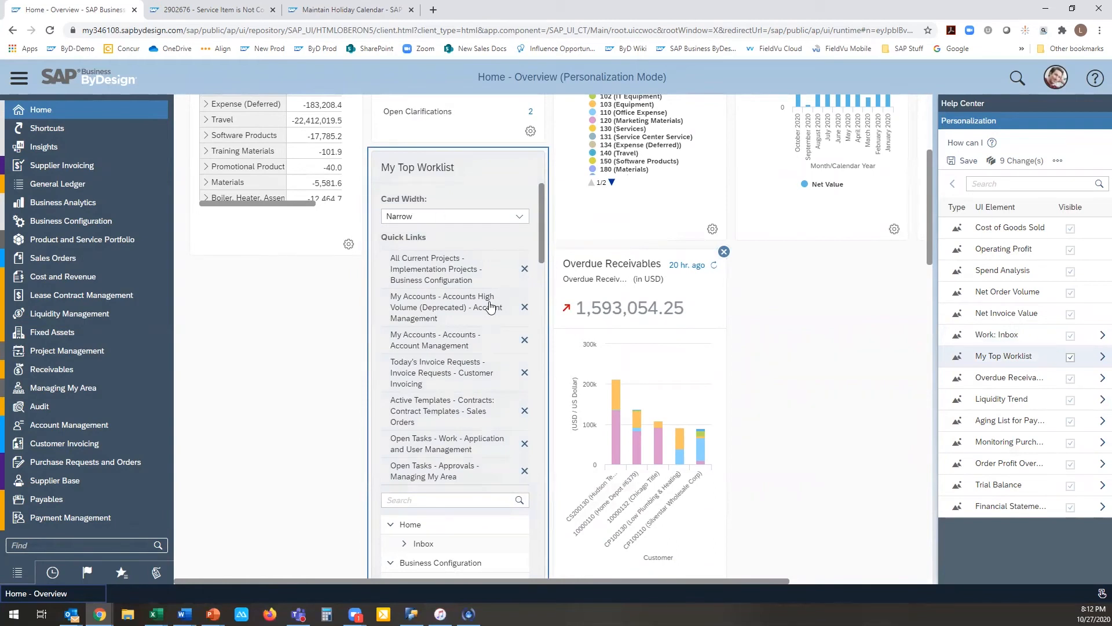
pyautogui.scroll(-3, 480, 271)
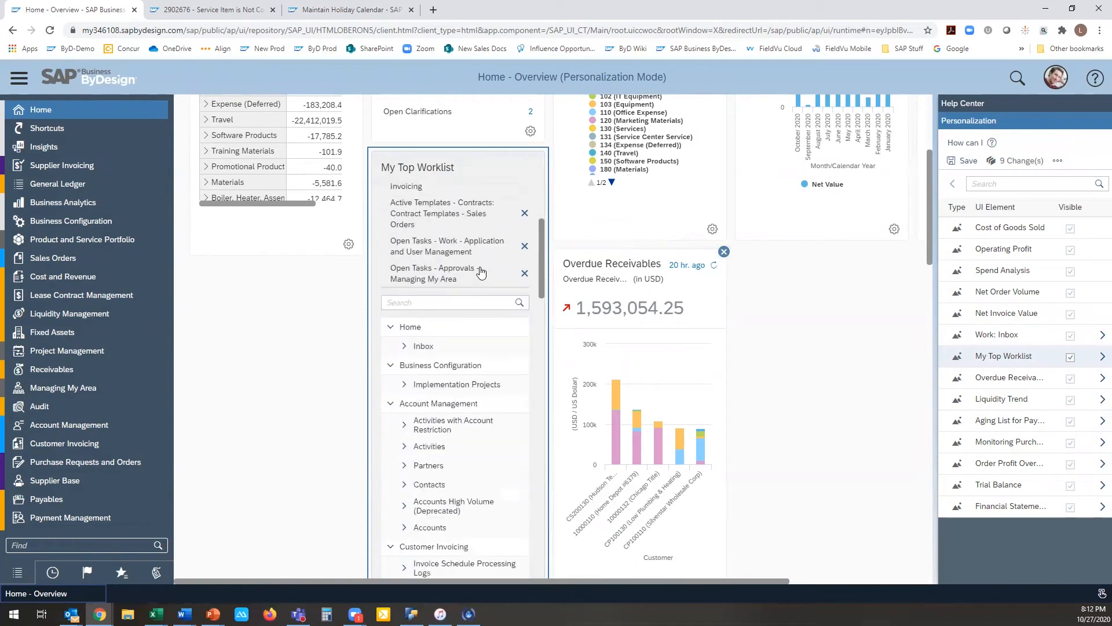
pyautogui.scroll(-8, 481, 271)
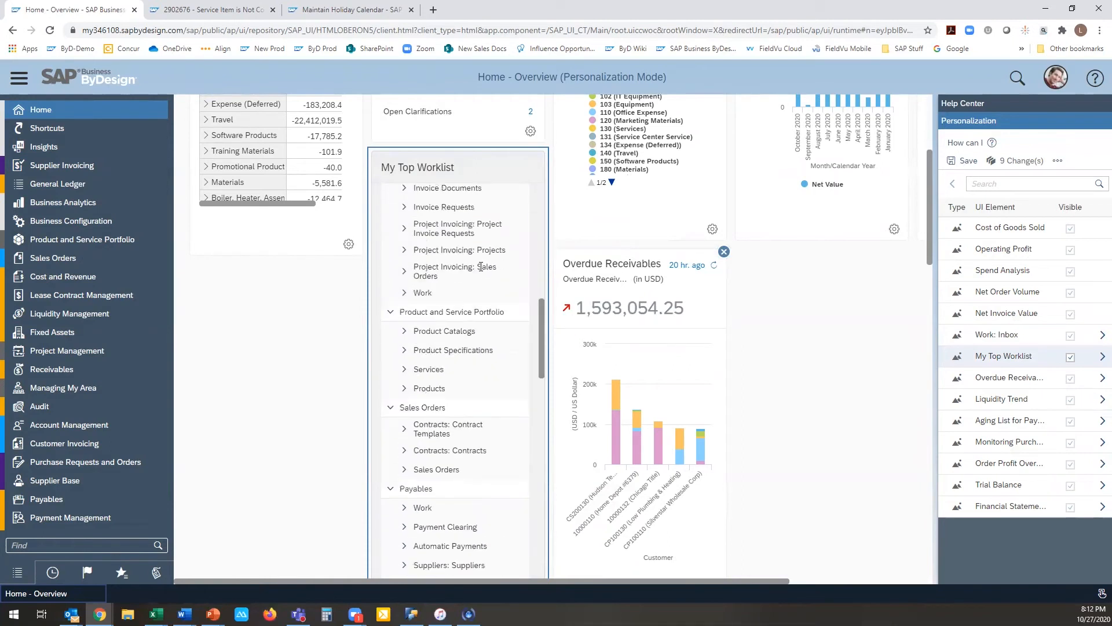
pyautogui.scroll(-3, 480, 267)
pyautogui.click(404, 316)
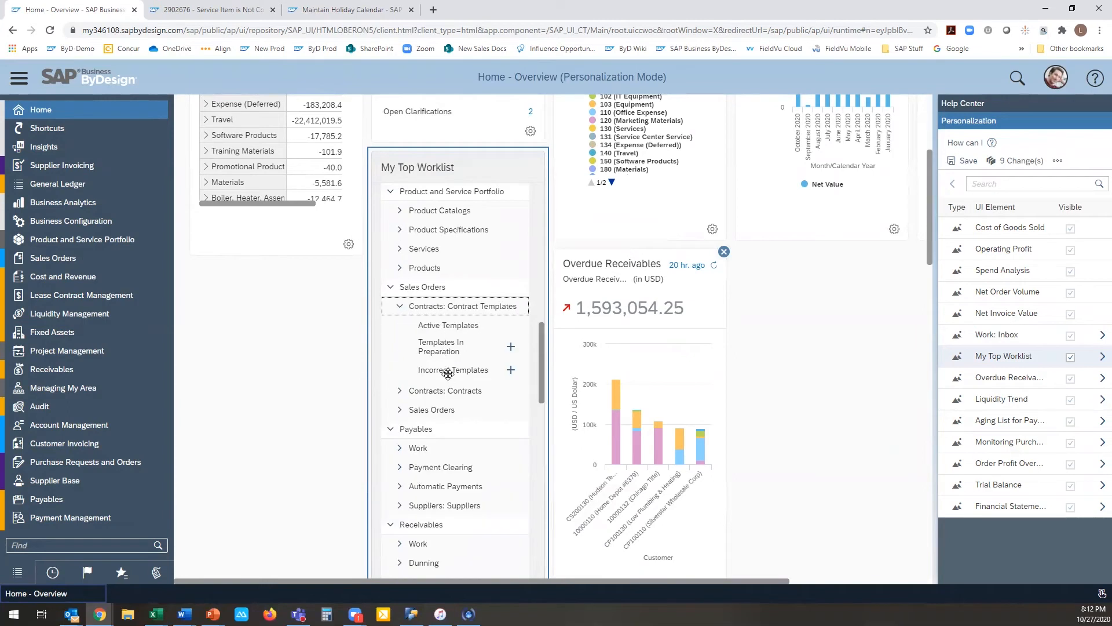
pyautogui.scroll(-10, 440, 340)
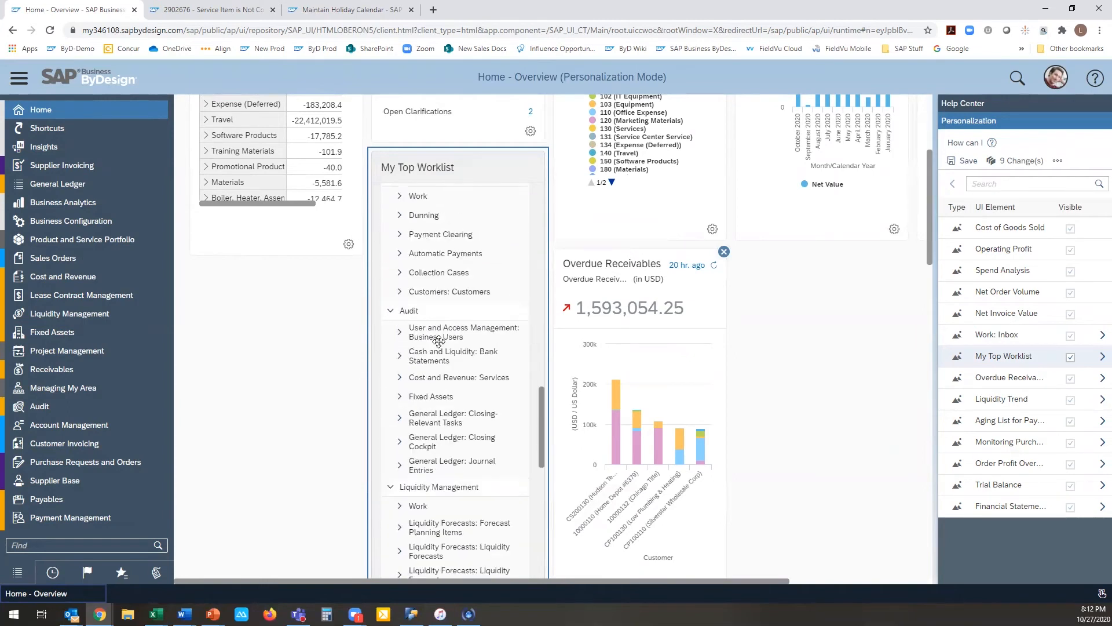
pyautogui.scroll(-3, 438, 341)
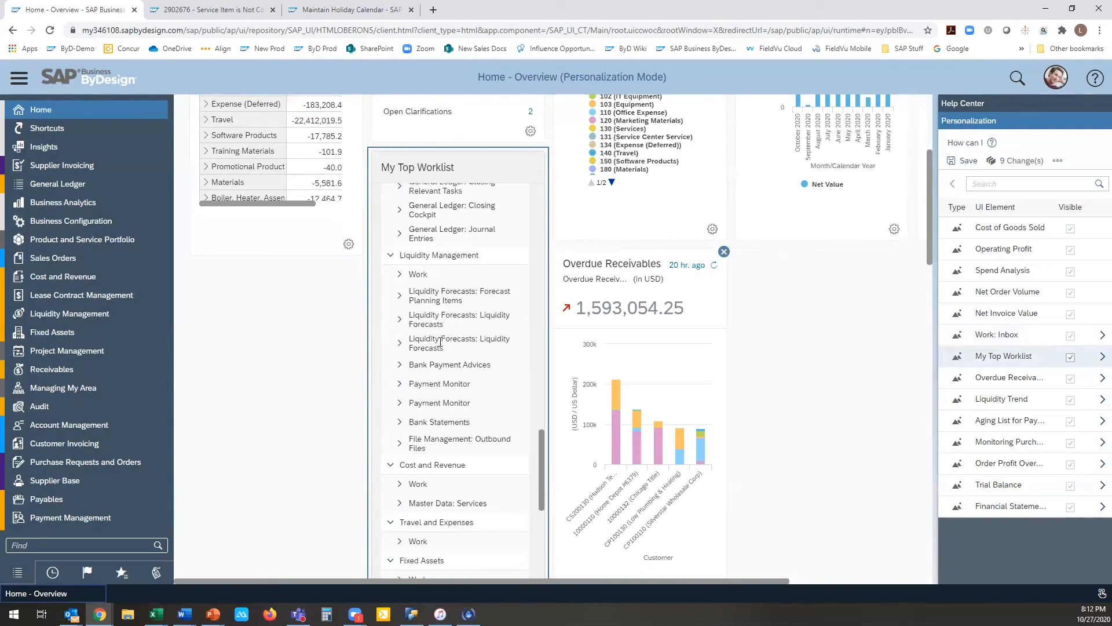
# Step: Return to the Supplier Invoicing overview and expand the available quick links in the Work: Documents to Be Processed card's settings
pyautogui.moveTo(135, 166)
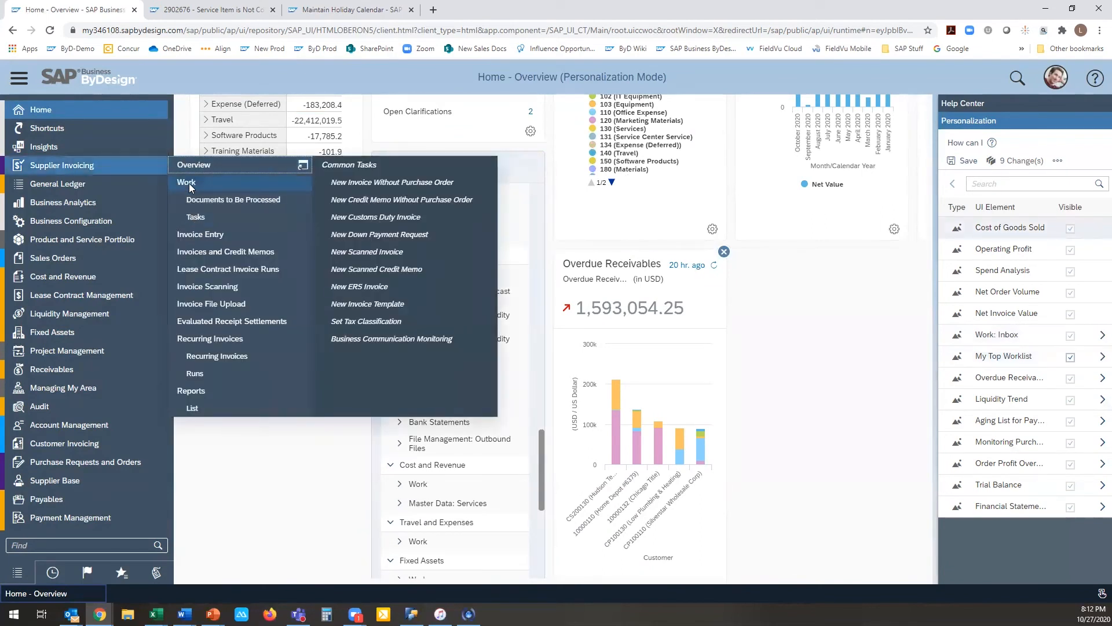
pyautogui.click(197, 167)
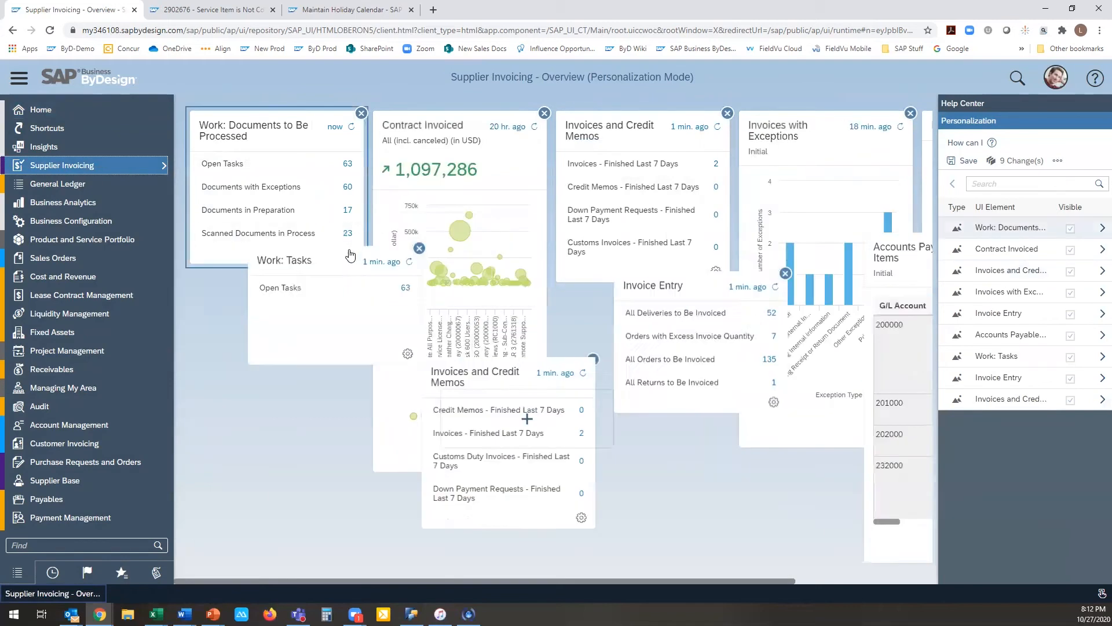
pyautogui.click(349, 254)
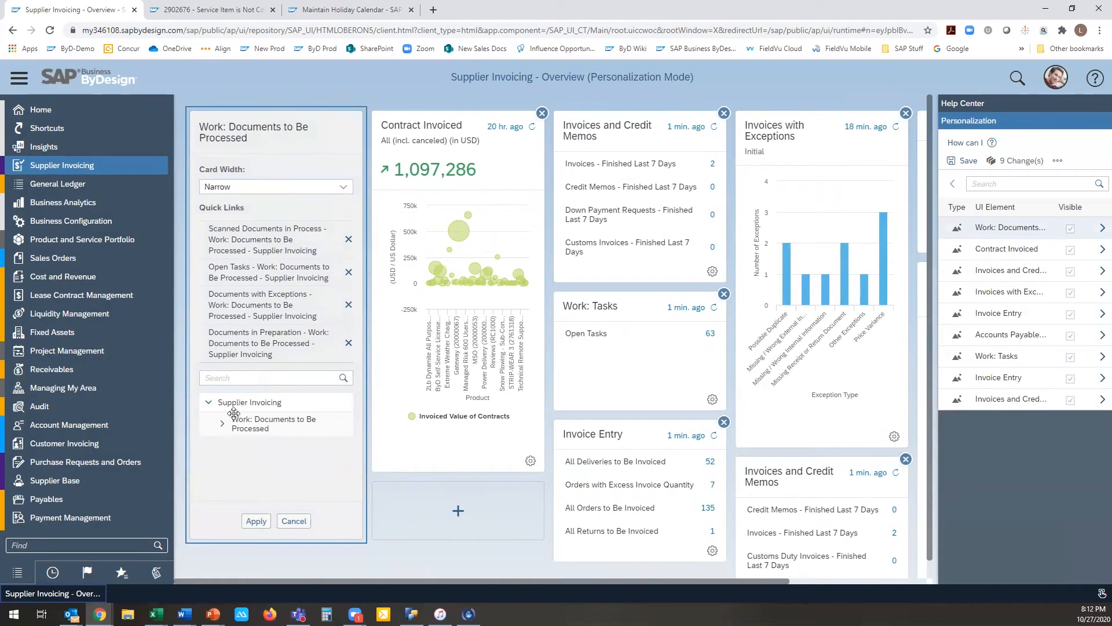
pyautogui.click(222, 427)
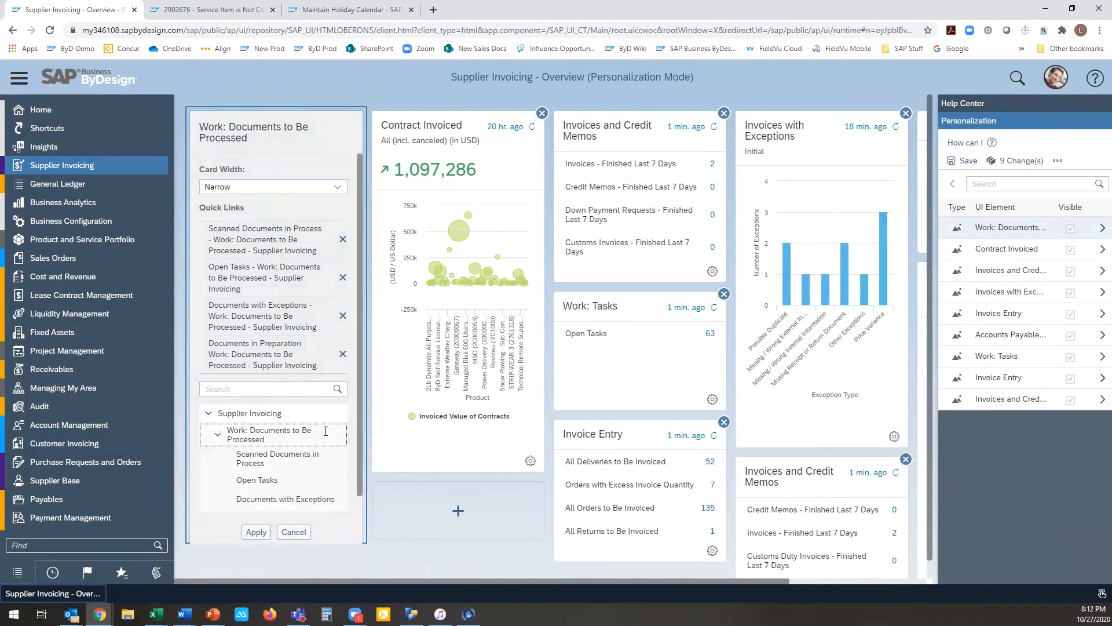
pyautogui.scroll(-1, 314, 452)
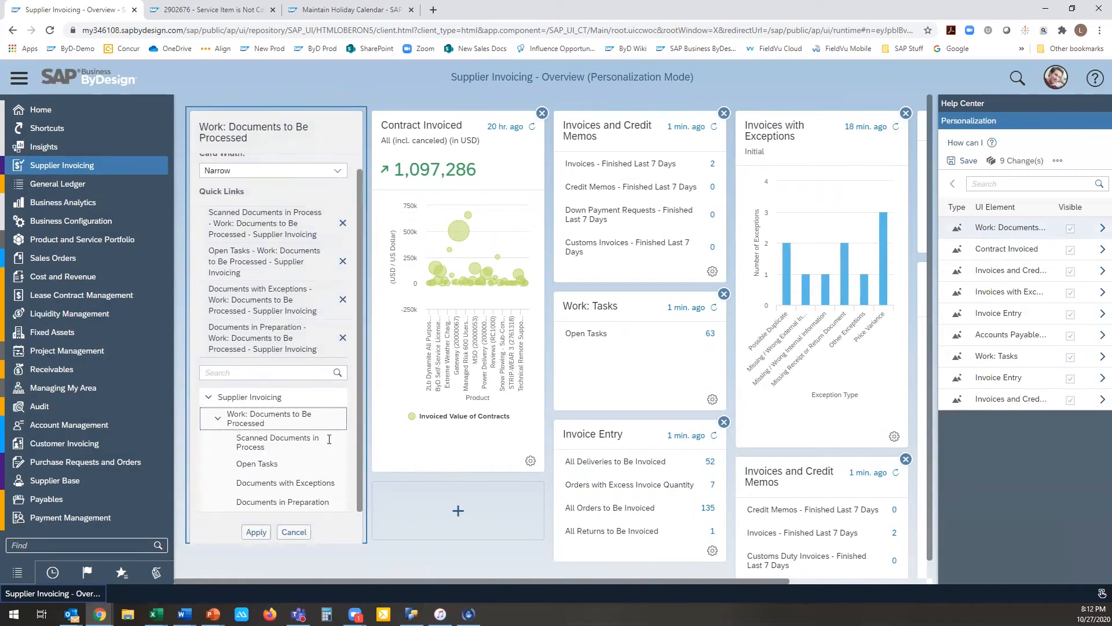
# Step: Remove the Documents in Preparation quick link from the card and add it back
pyautogui.click(343, 337)
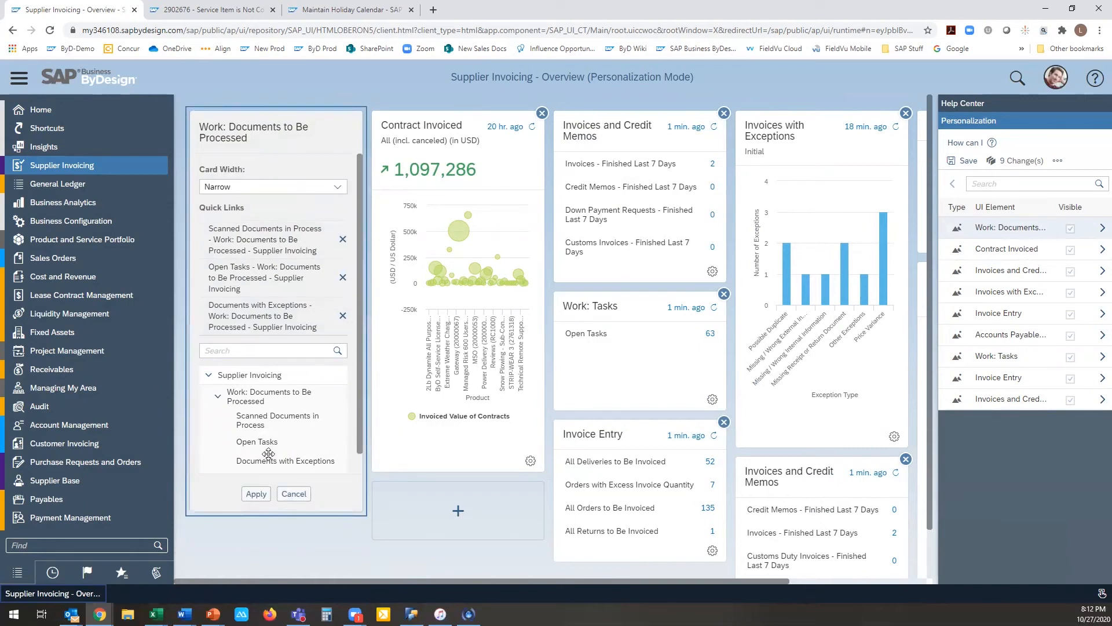
pyautogui.scroll(-1, 266, 451)
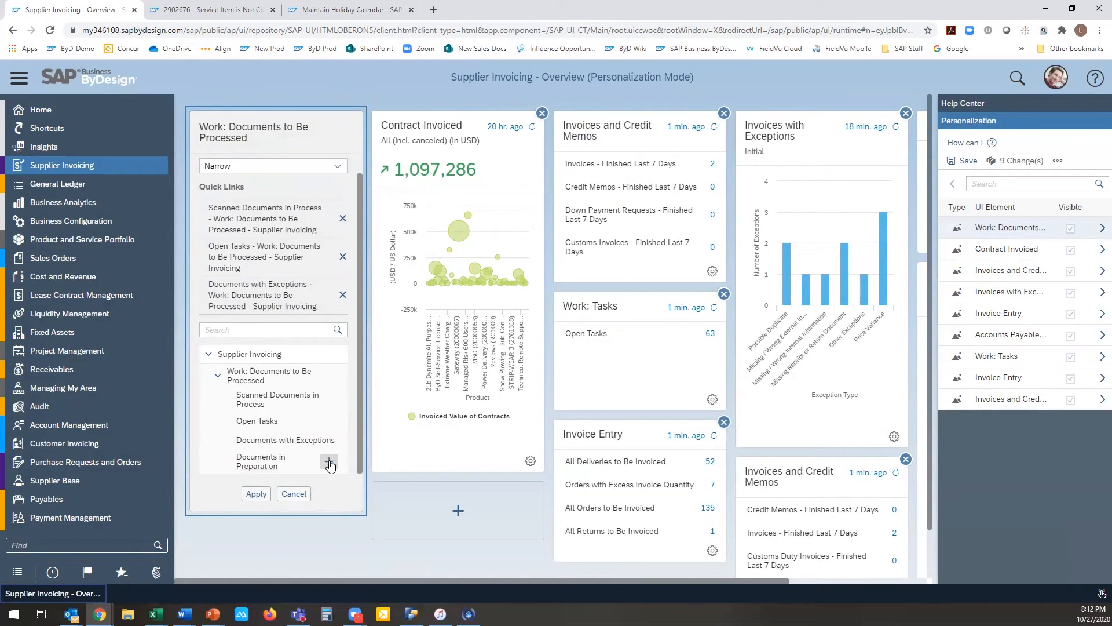
pyautogui.click(330, 463)
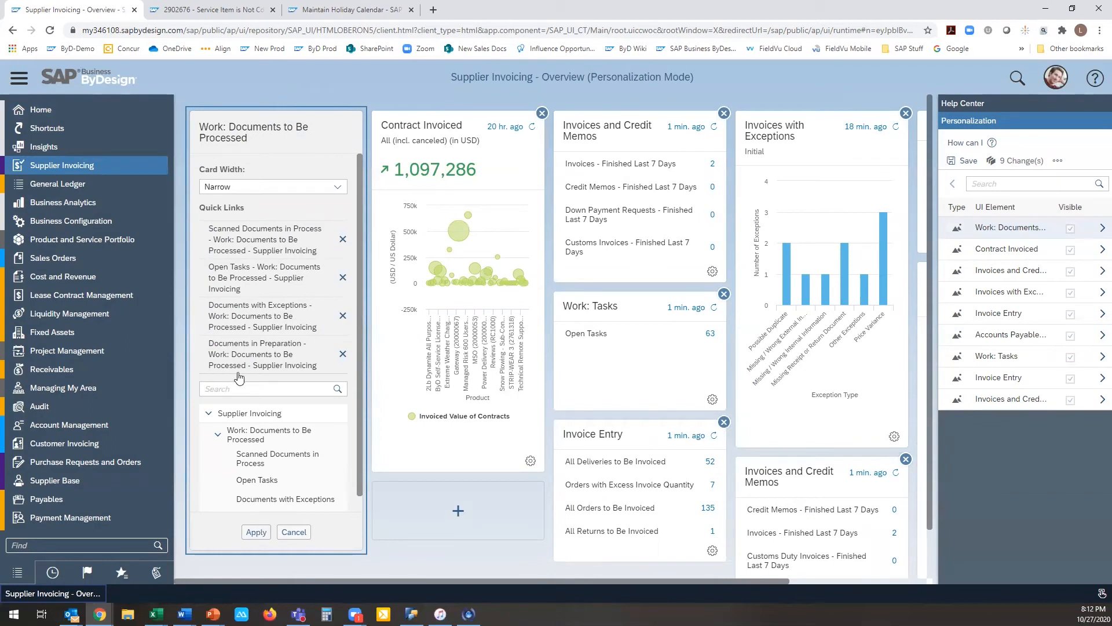
# Step: Try to move the Documents in Preparation link above Documents with Exceptions, and apply a Medium card width
pyautogui.moveTo(237, 359); pyautogui.dragTo(236, 318)
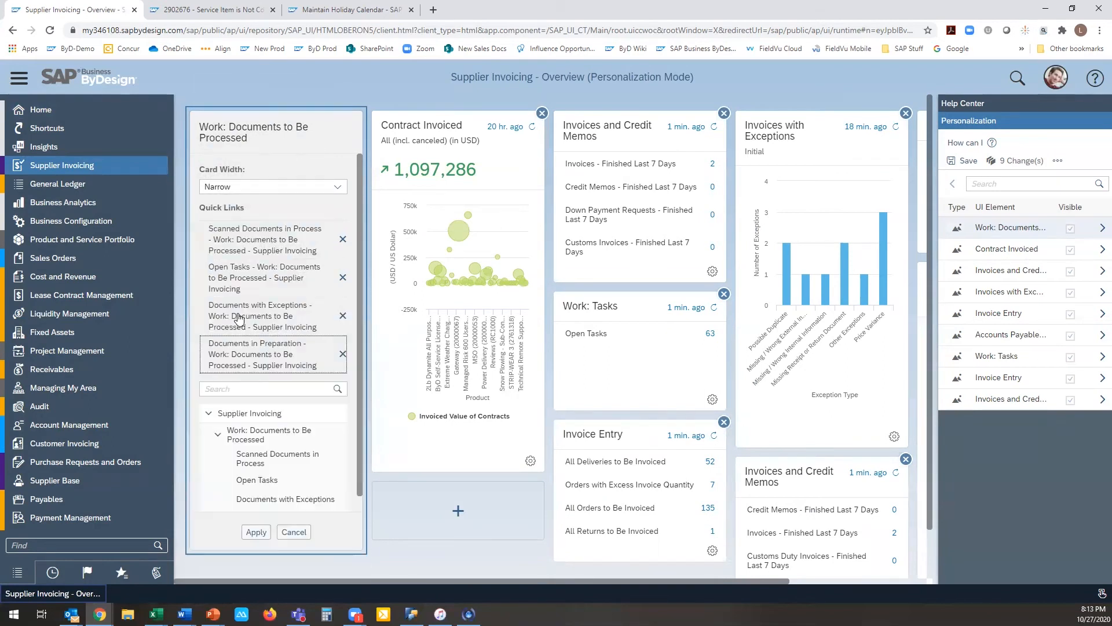
pyautogui.click(337, 186)
pyautogui.click(226, 223)
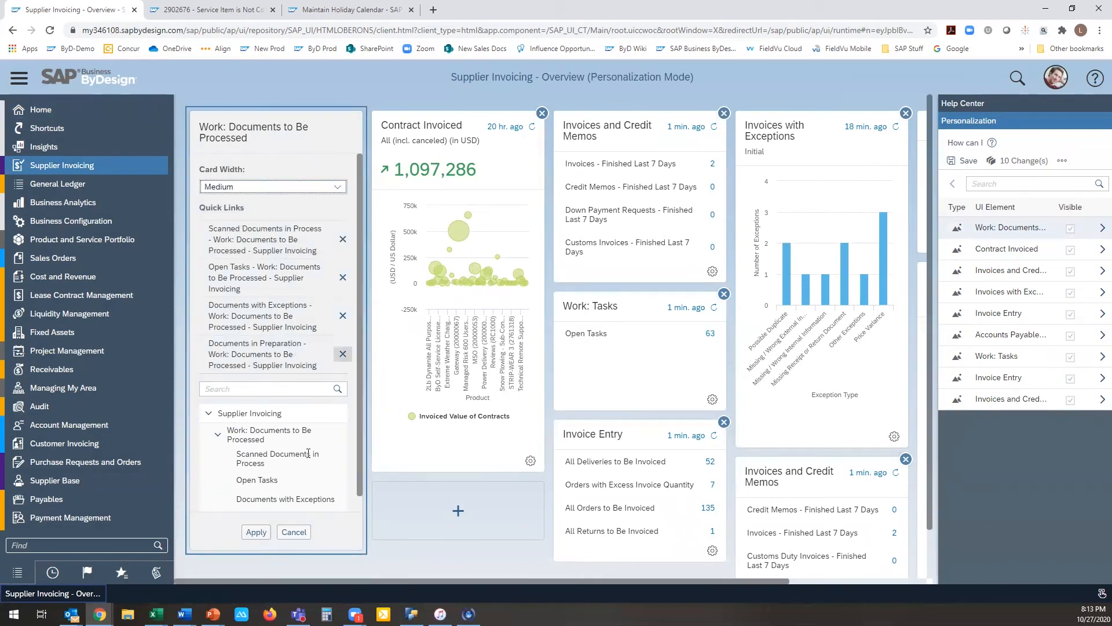
pyautogui.click(255, 531)
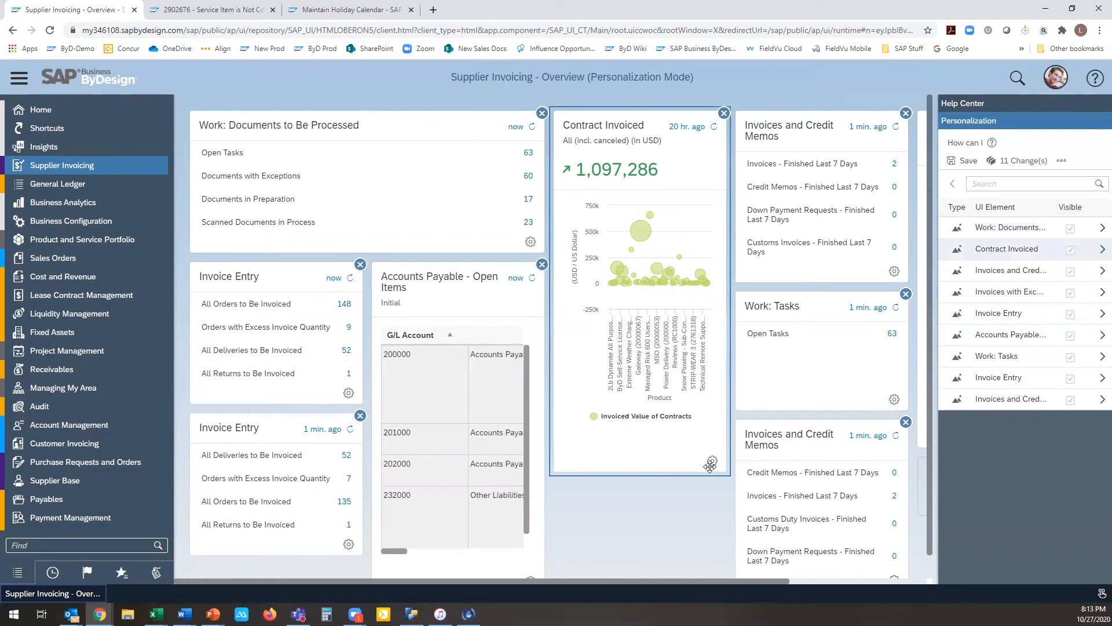
pyautogui.moveTo(664, 276)
pyautogui.click(522, 261)
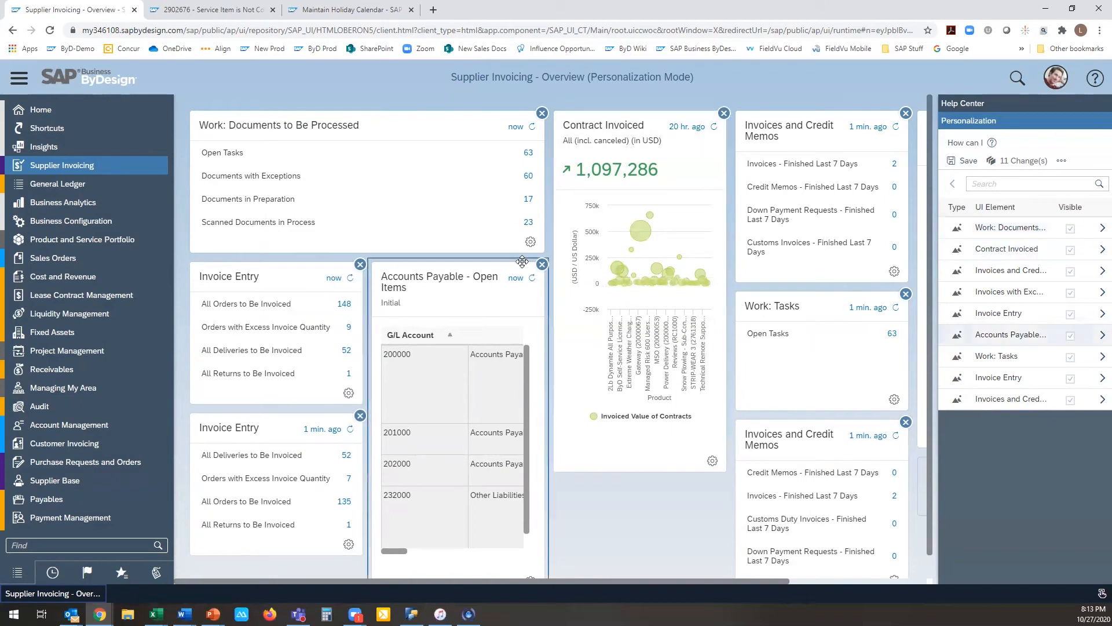
pyautogui.click(579, 197)
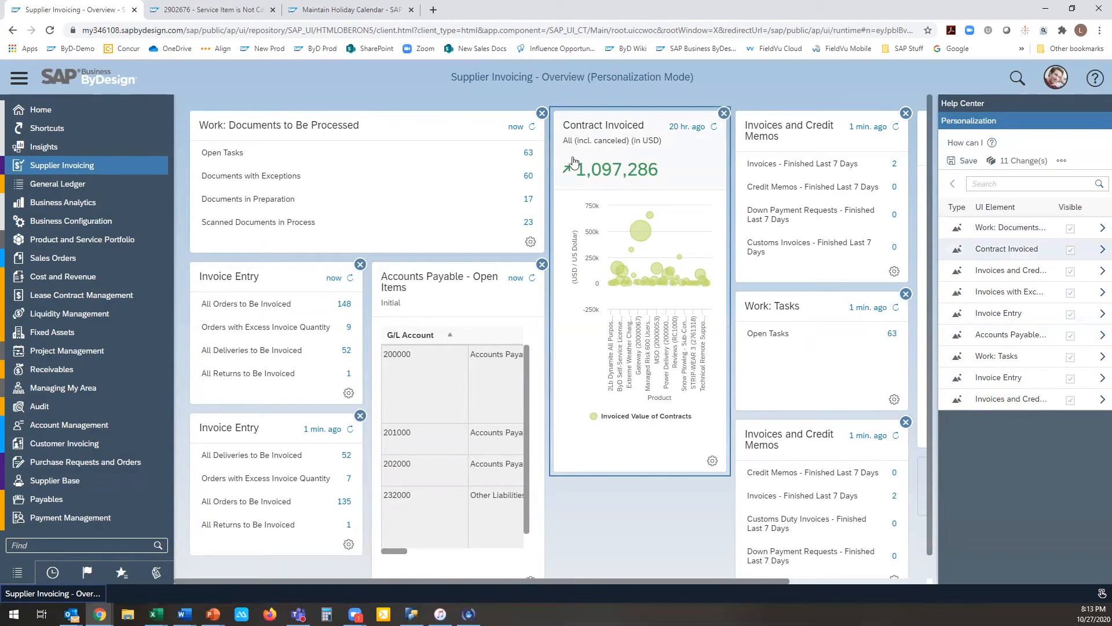
pyautogui.moveTo(616, 265)
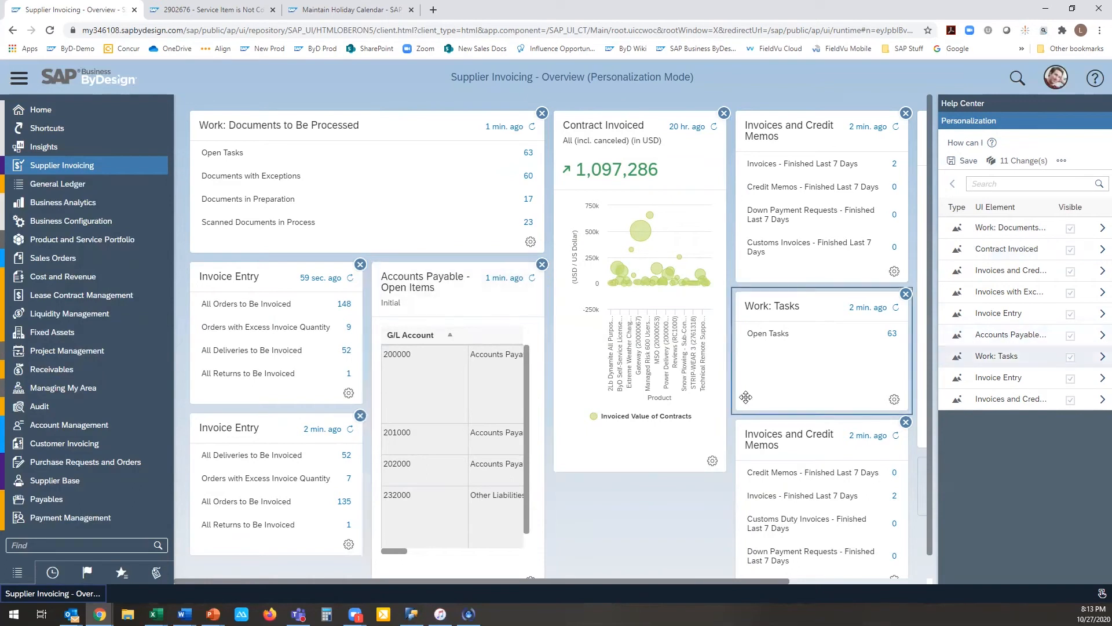
# Step: Set the Contract Invoiced card to Medium width with a Collapsed display
pyautogui.click(712, 462)
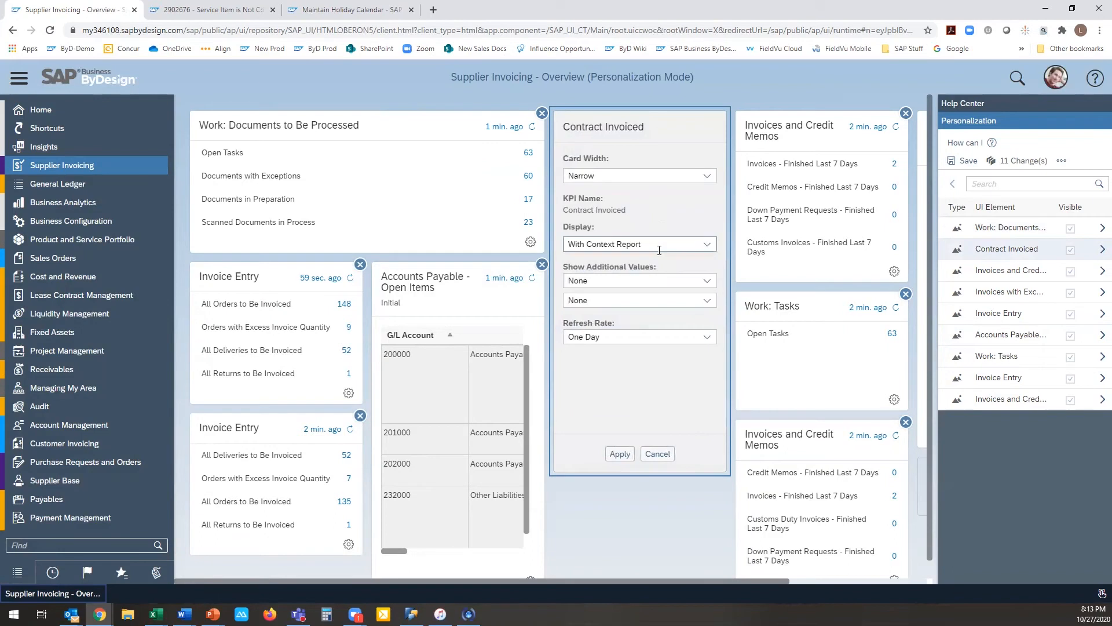
pyautogui.click(712, 185)
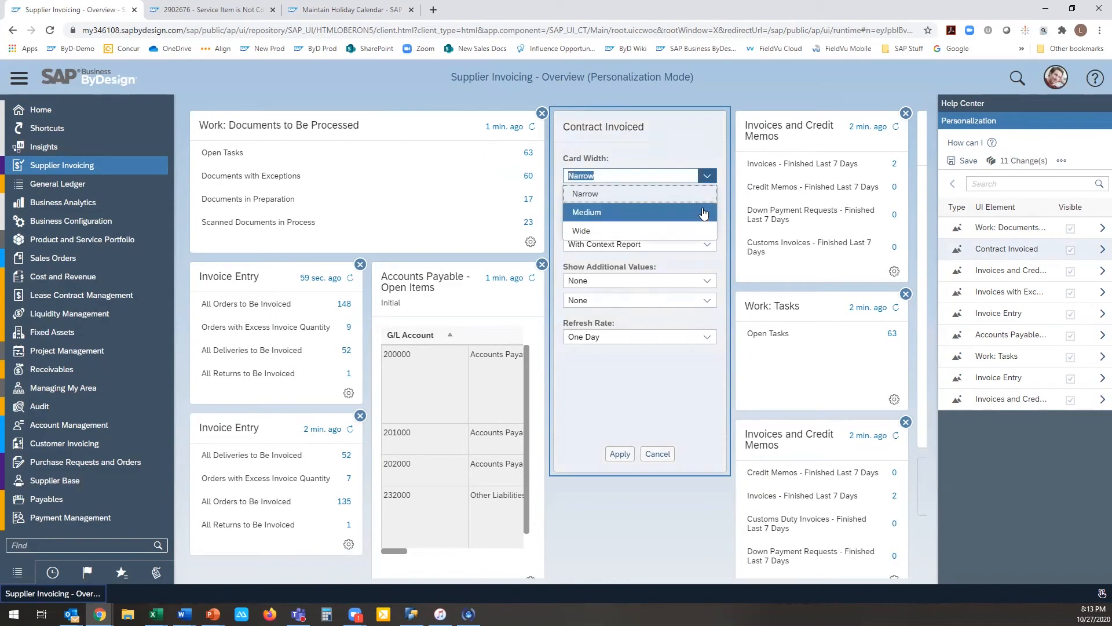
pyautogui.click(701, 209)
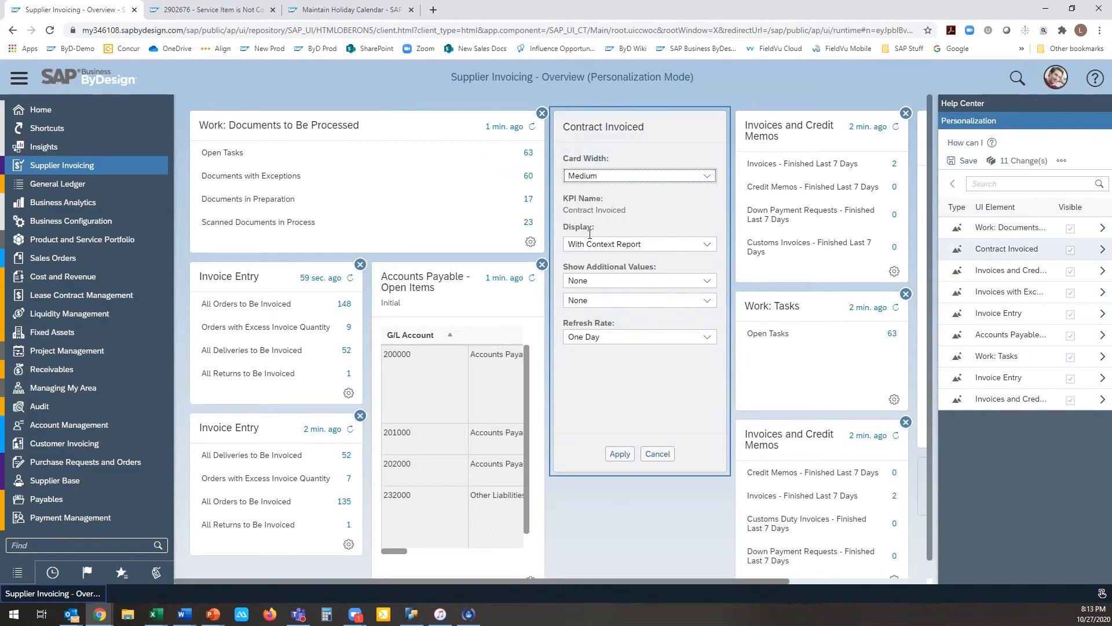
pyautogui.click(709, 248)
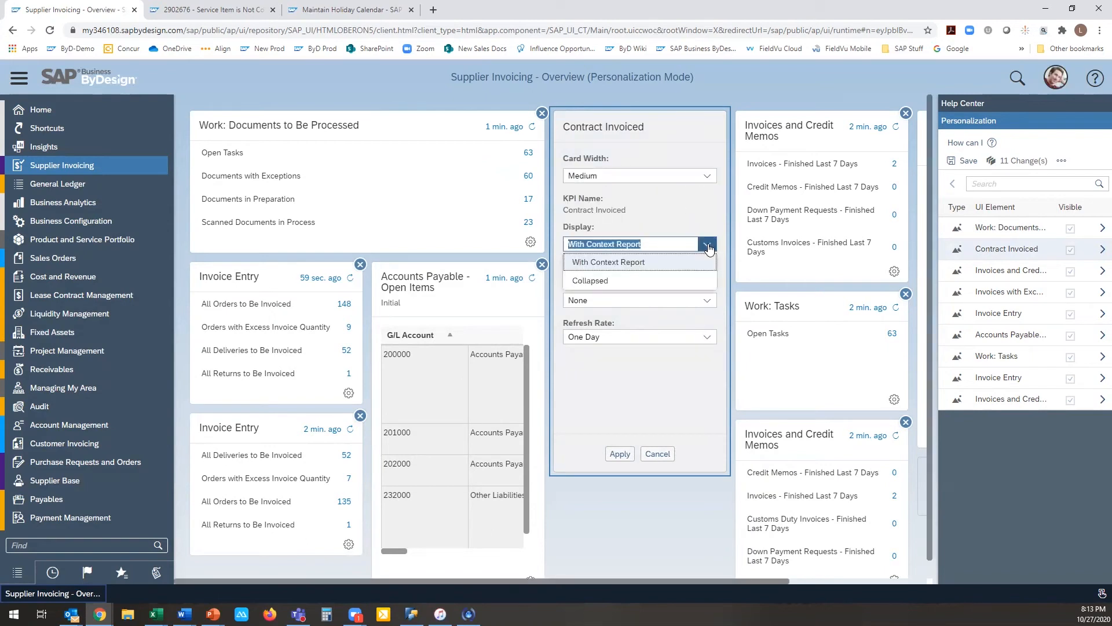
pyautogui.click(689, 281)
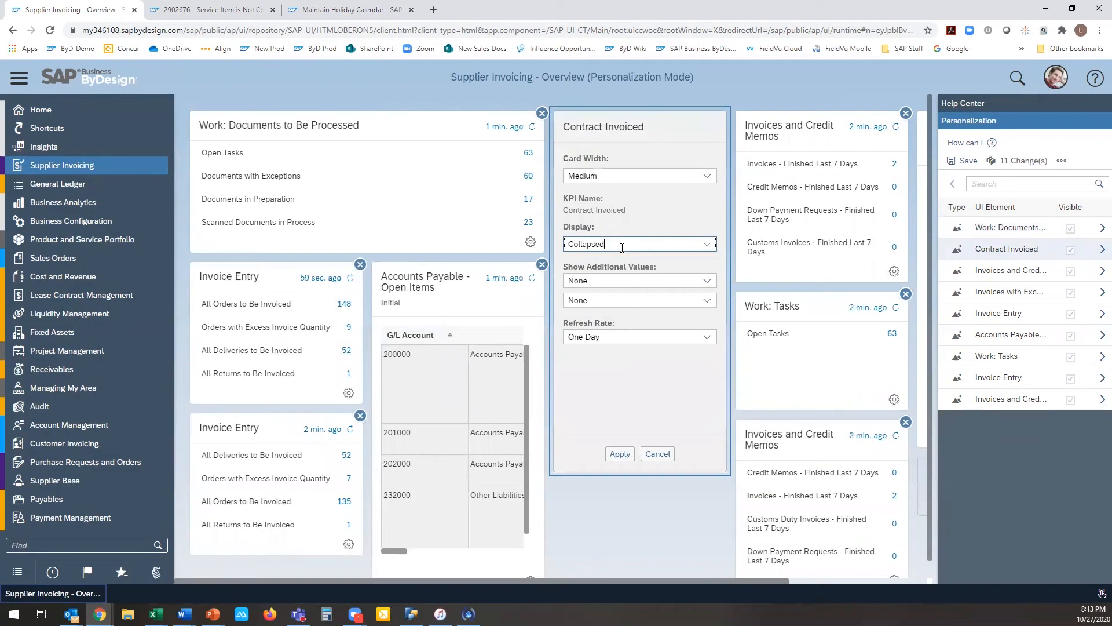
# Step: Show Δ Target (%) and Δ Reference (%) as additional values on the Contract Invoiced card, set its refresh rate to Immediate, and apply
pyautogui.click(708, 281)
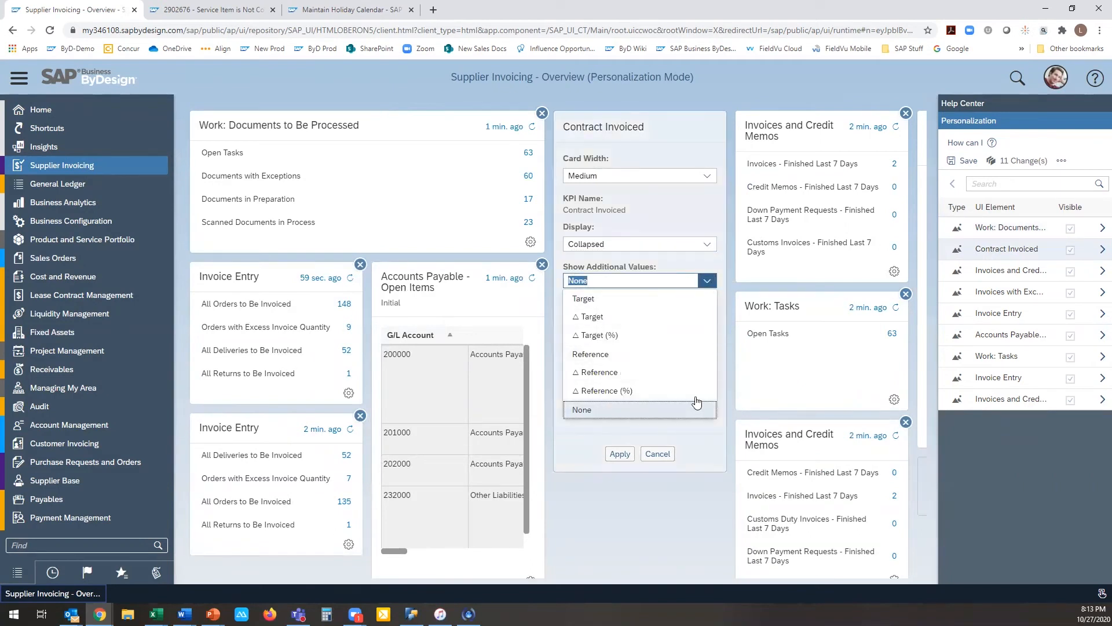
pyautogui.click(684, 335)
pyautogui.click(708, 301)
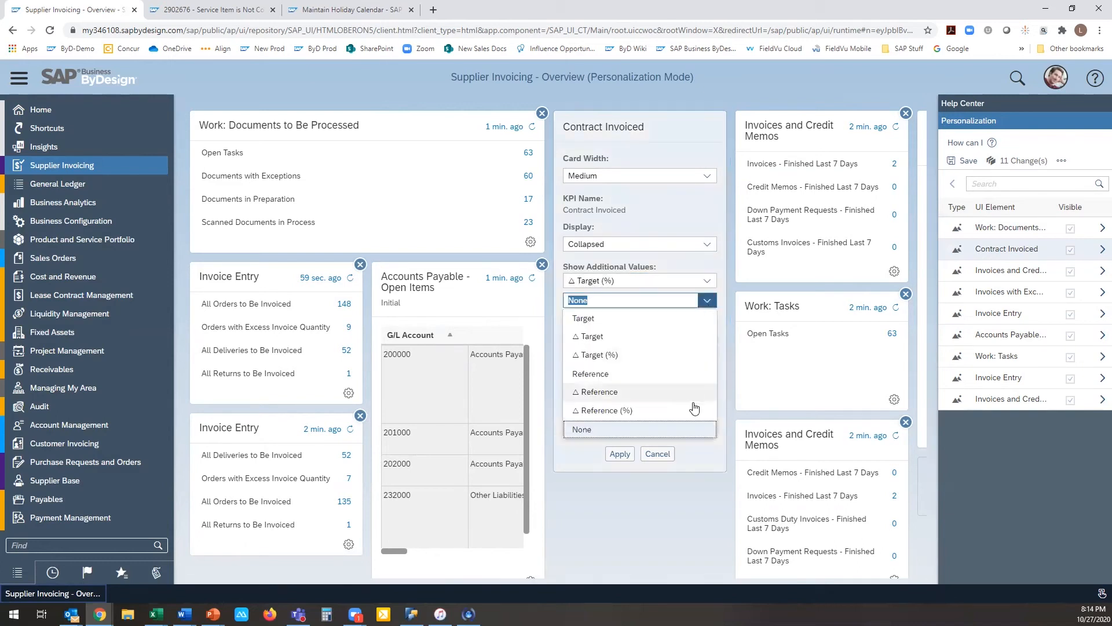
pyautogui.click(693, 404)
pyautogui.click(707, 337)
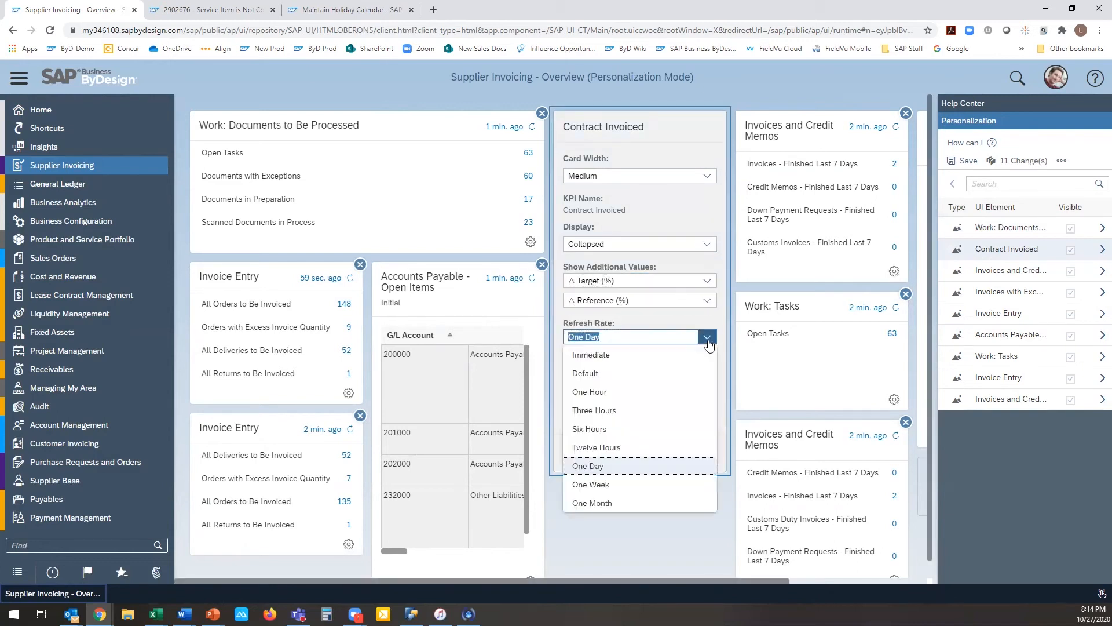
pyautogui.click(706, 350)
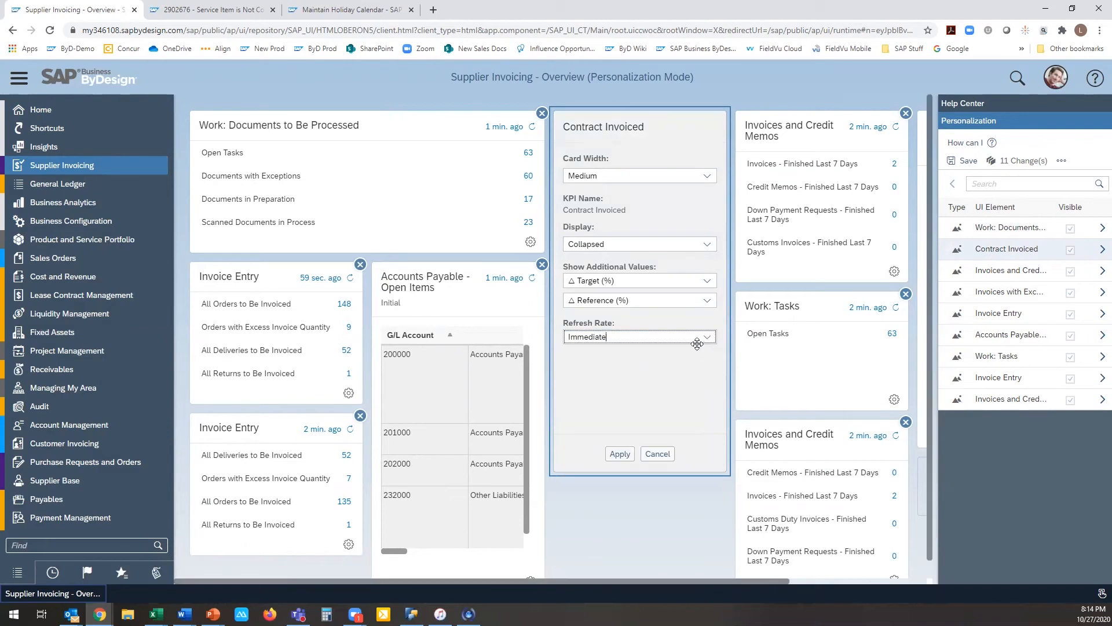
pyautogui.click(619, 453)
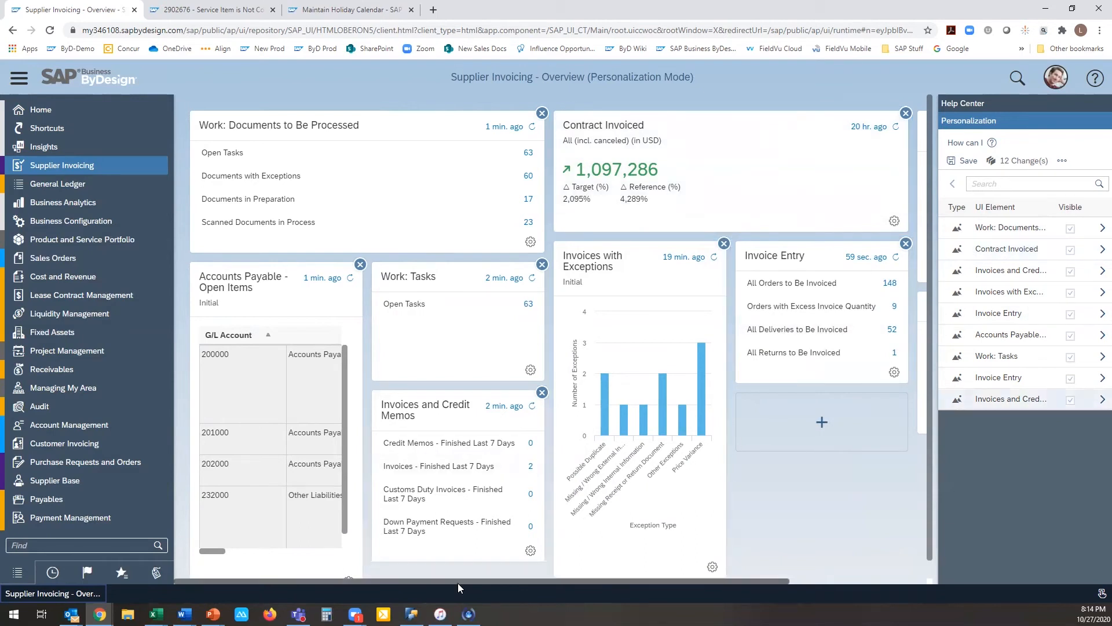
# Step: Set the Accounts Payable - Open Items card to Wide and its selection to DB - Open by Currency
pyautogui.scroll(-1, 426, 558)
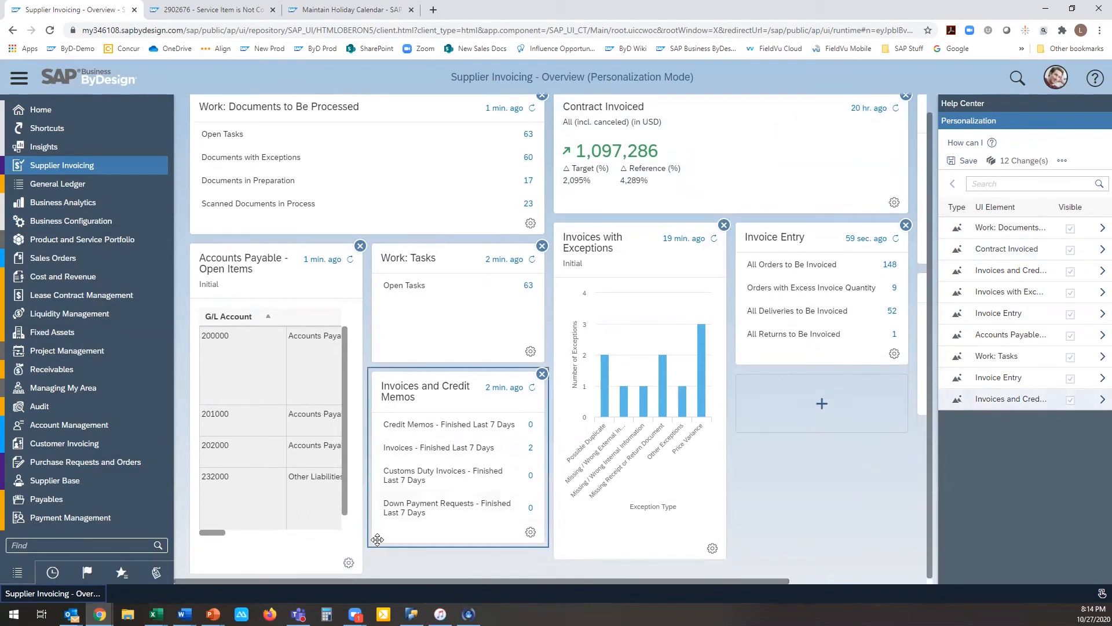
pyautogui.click(349, 563)
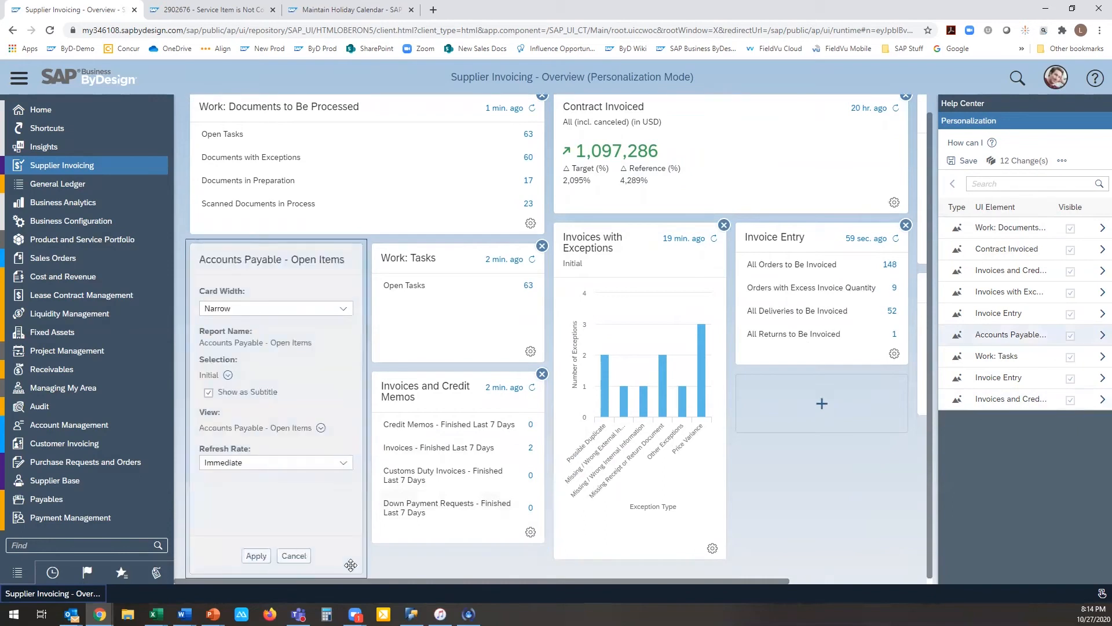
pyautogui.click(346, 312)
pyautogui.click(335, 363)
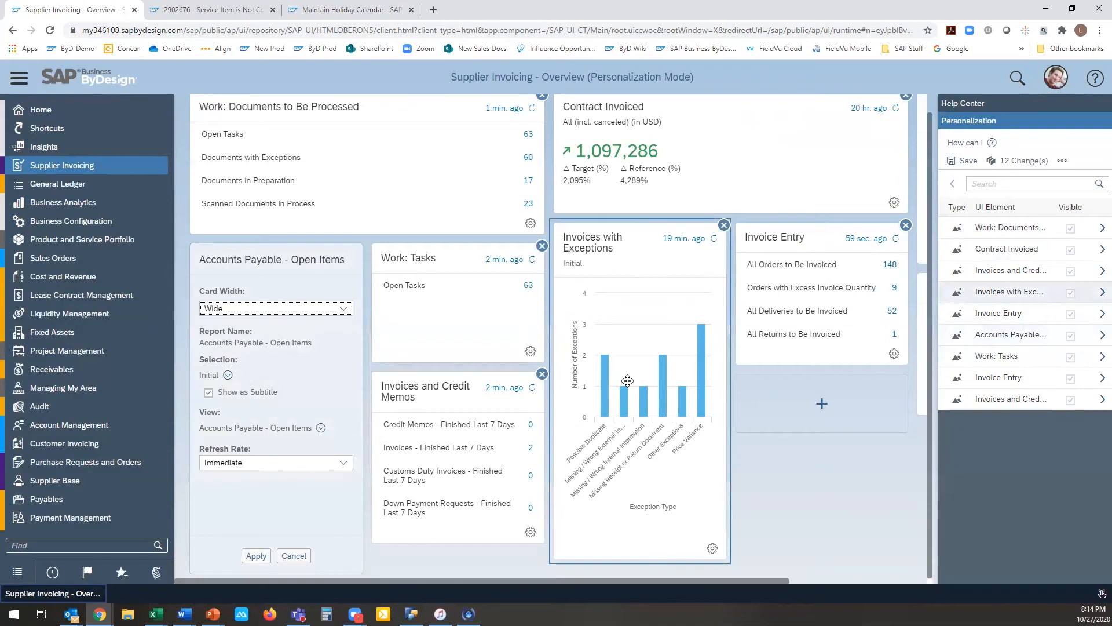
pyautogui.click(227, 375)
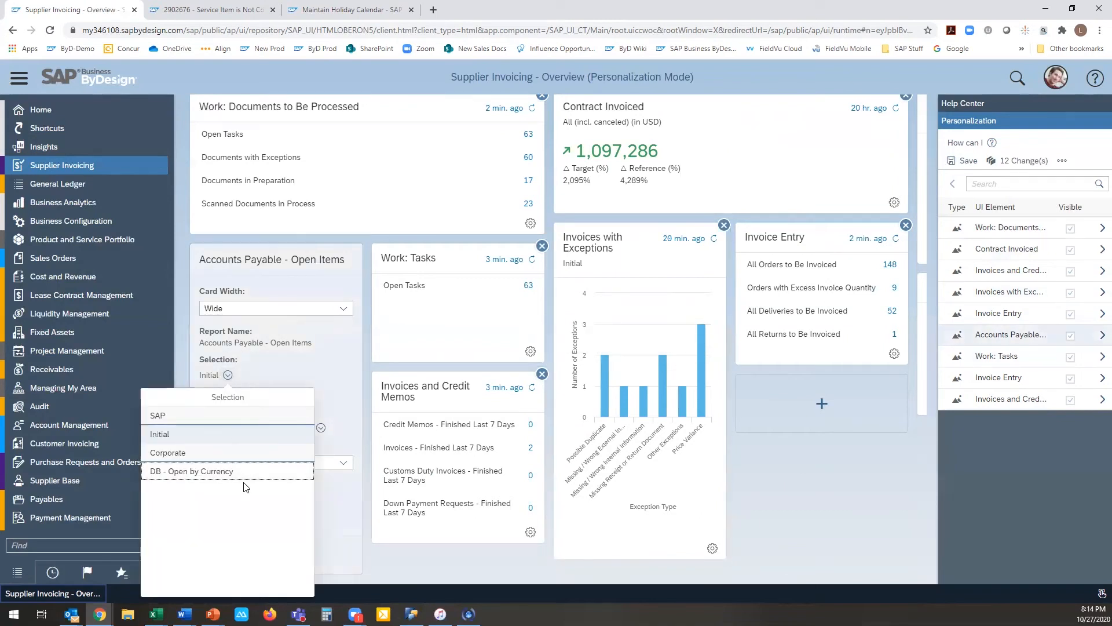
pyautogui.click(208, 478)
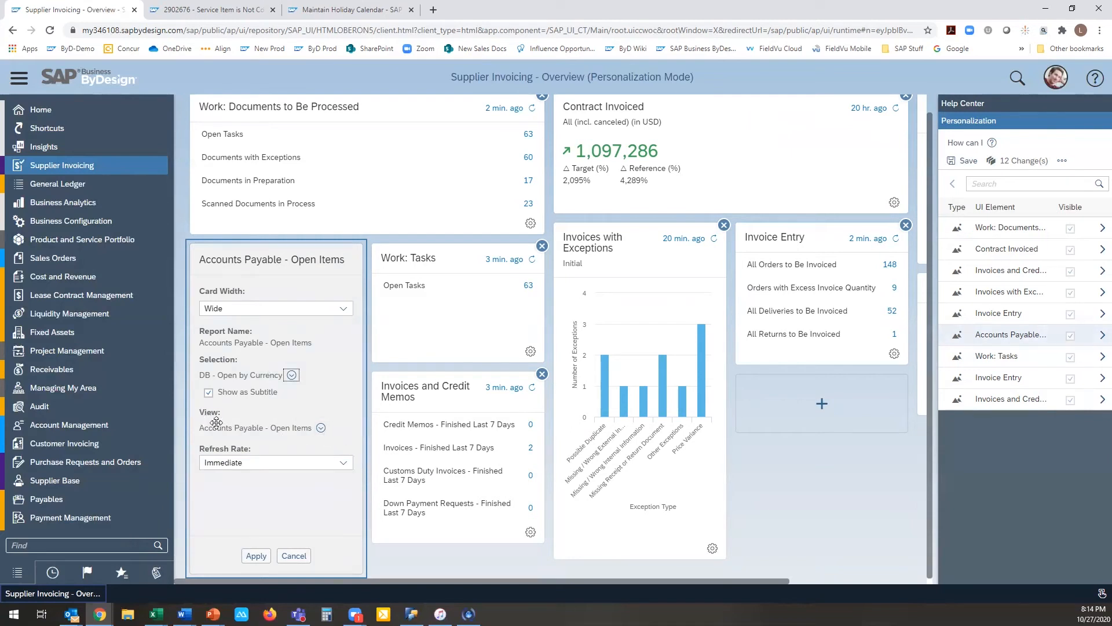
# Step: Apply the DB - Open AP by Supplier view to the Accounts Payable - Open Items card and save all personalization changes
pyautogui.click(321, 427)
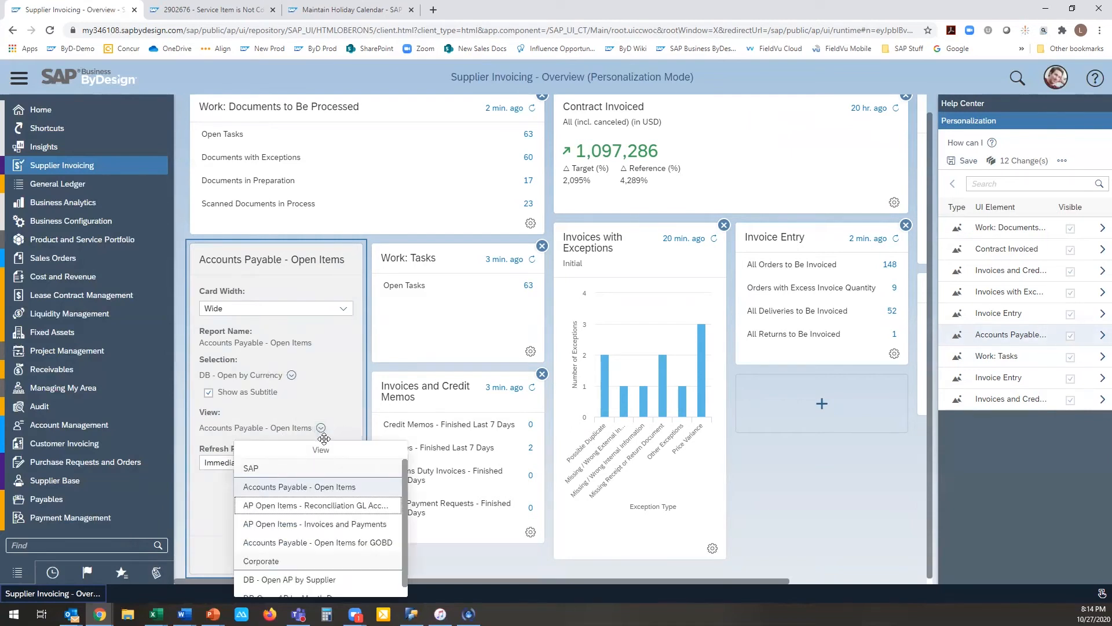
pyautogui.scroll(-1, 318, 563)
pyautogui.click(317, 566)
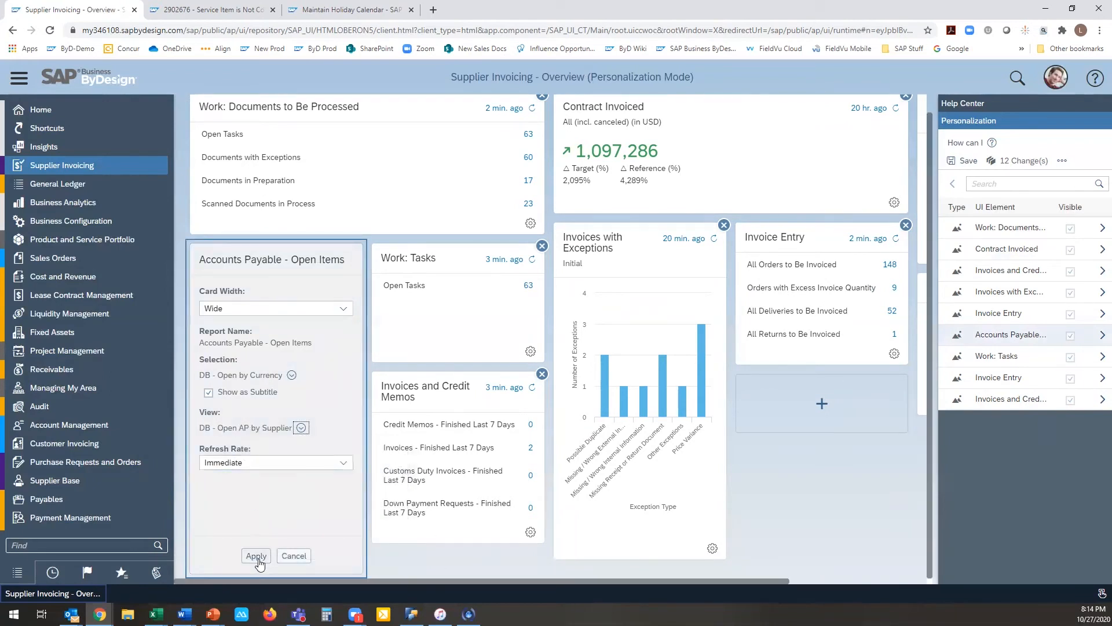
pyautogui.click(256, 556)
pyautogui.scroll(-1, 342, 417)
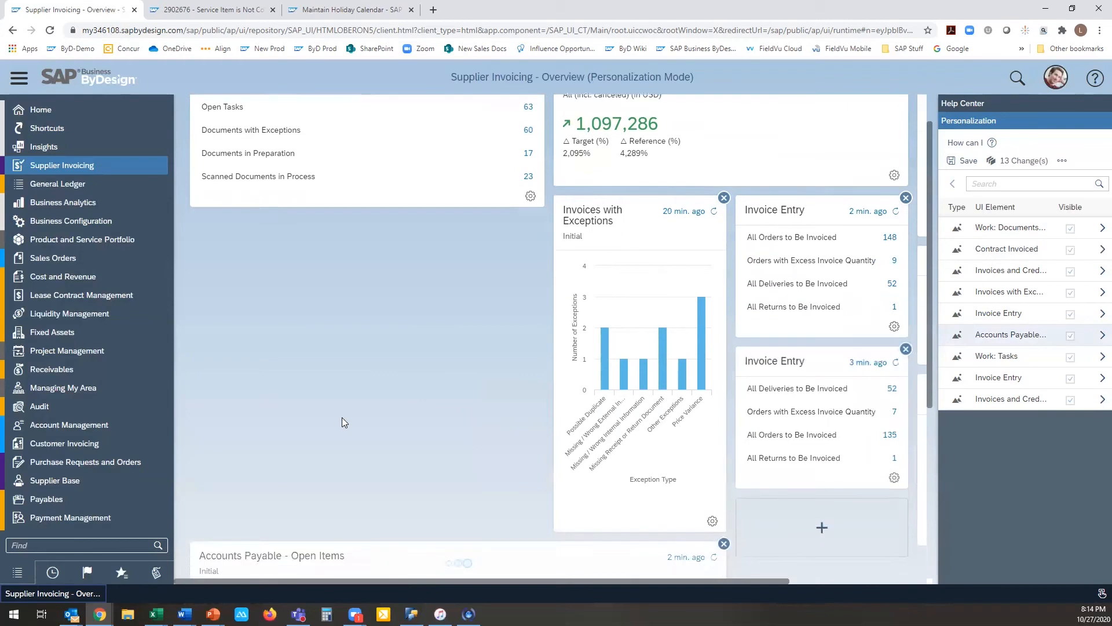
pyautogui.scroll(-5, 342, 417)
pyautogui.moveTo(359, 394)
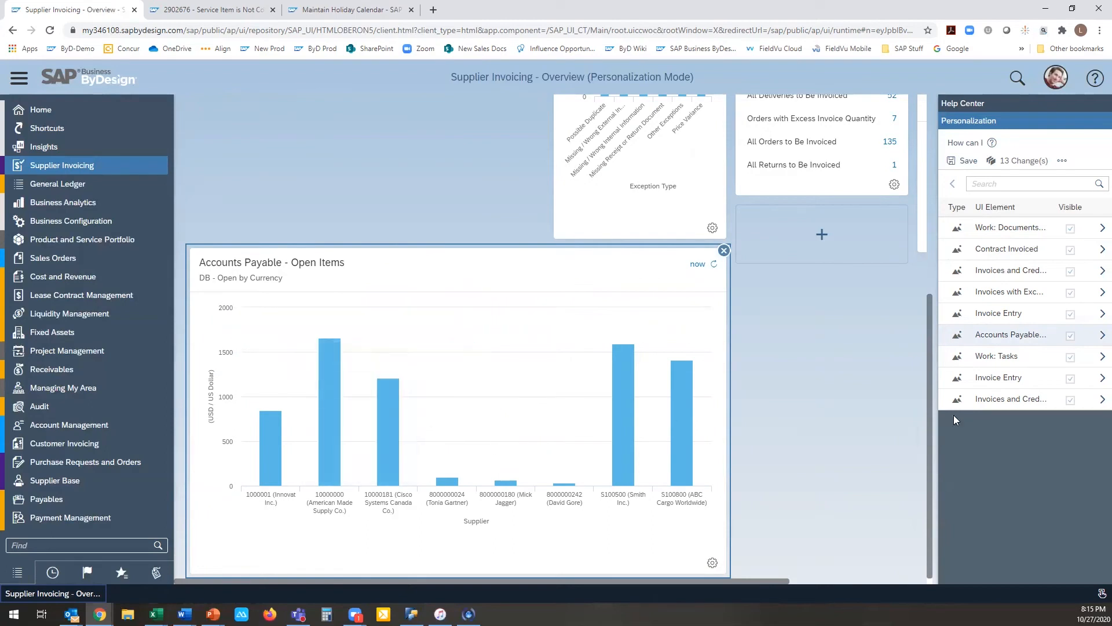
pyautogui.click(963, 161)
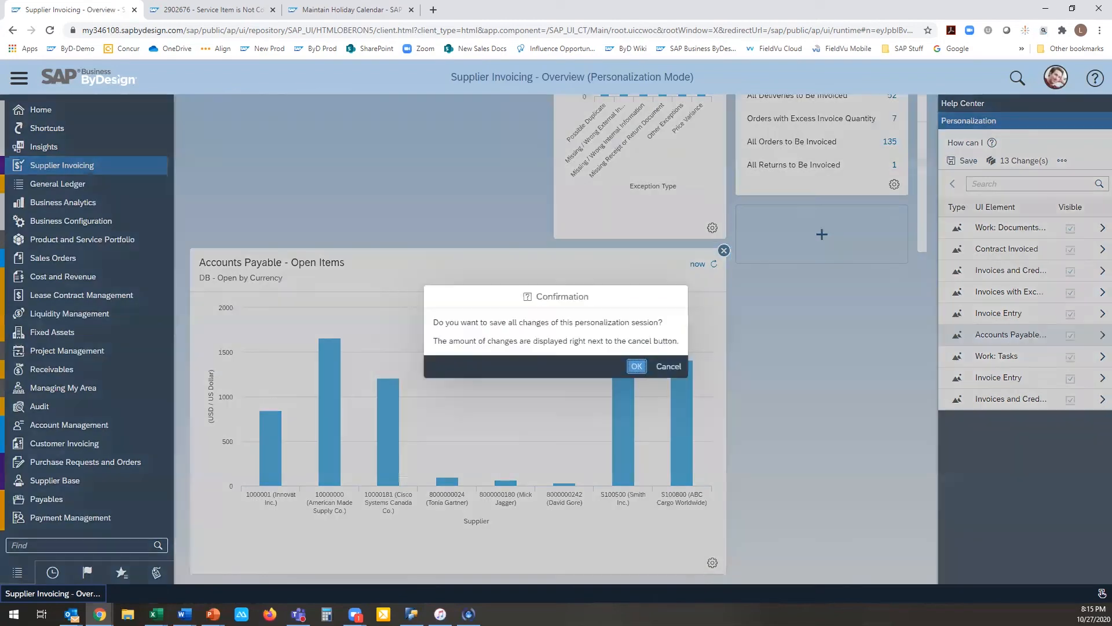
pyautogui.click(637, 366)
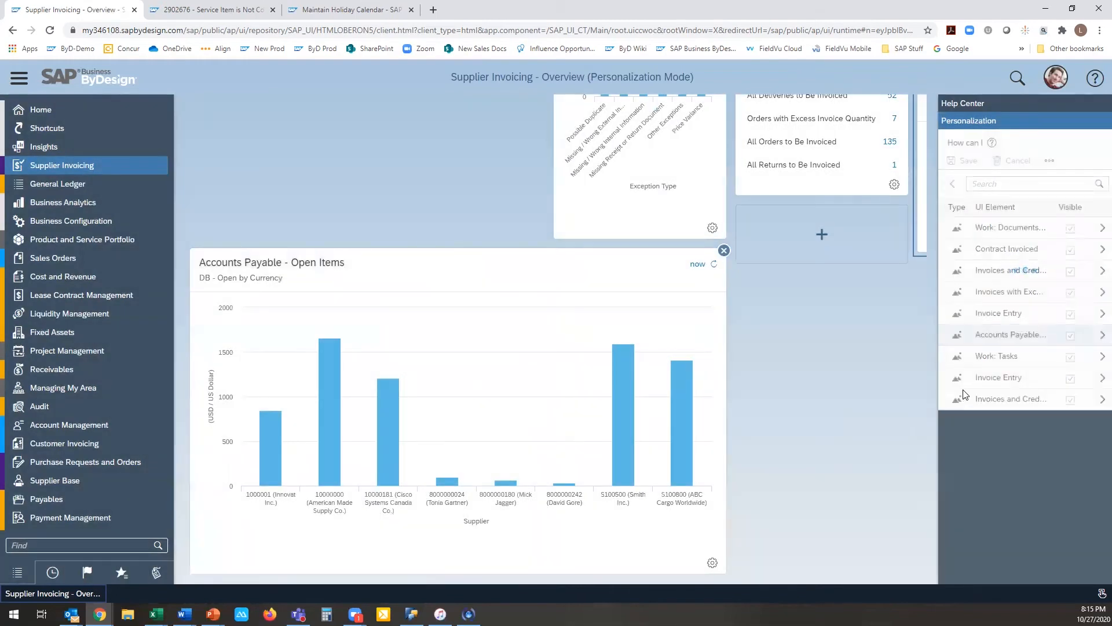
# Step: Move the Invoices with Exceptions card below the second Invoice Entry card
pyautogui.moveTo(611, 246); pyautogui.dragTo(735, 298)
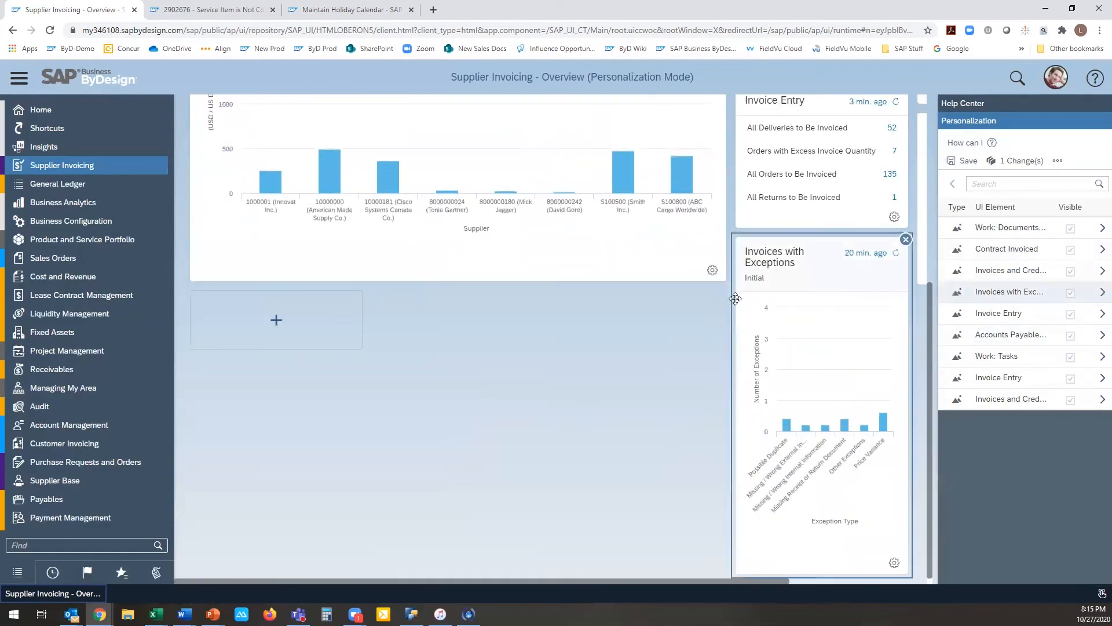
pyautogui.scroll(4, 621, 295)
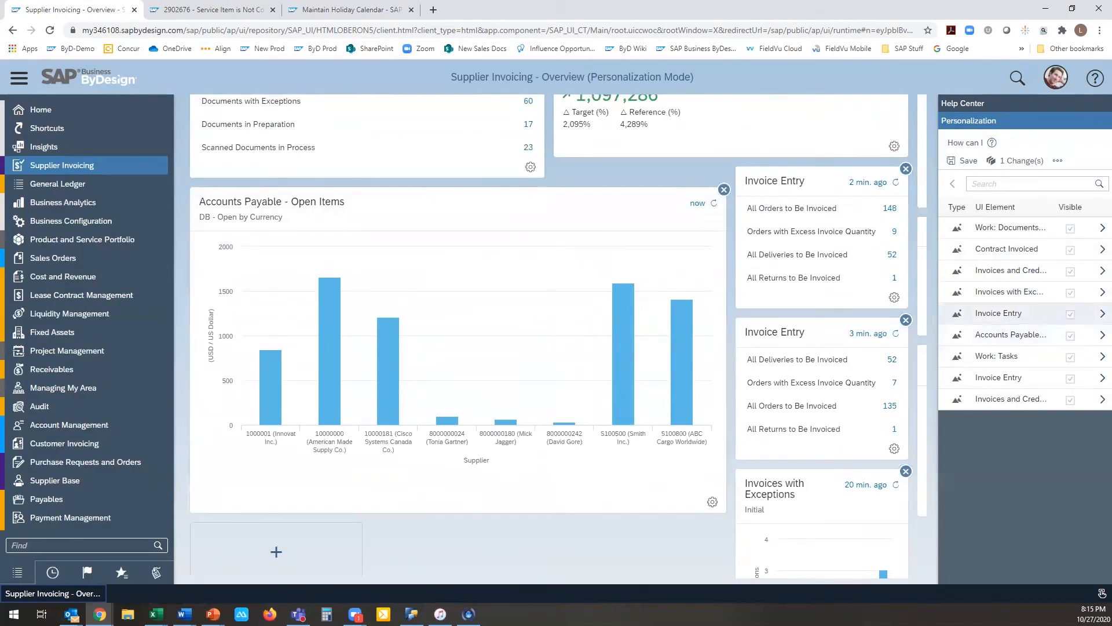
# Step: Close the Help Center and stop personalization mode, leaving the session without saving the last card move
pyautogui.click(1062, 82)
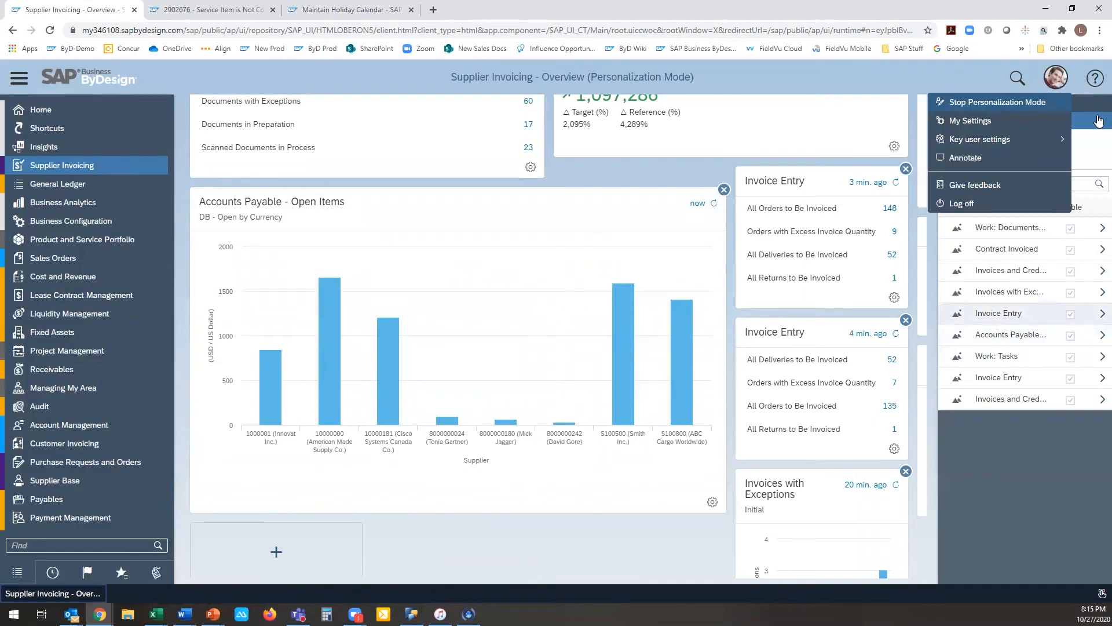
pyautogui.click(1094, 78)
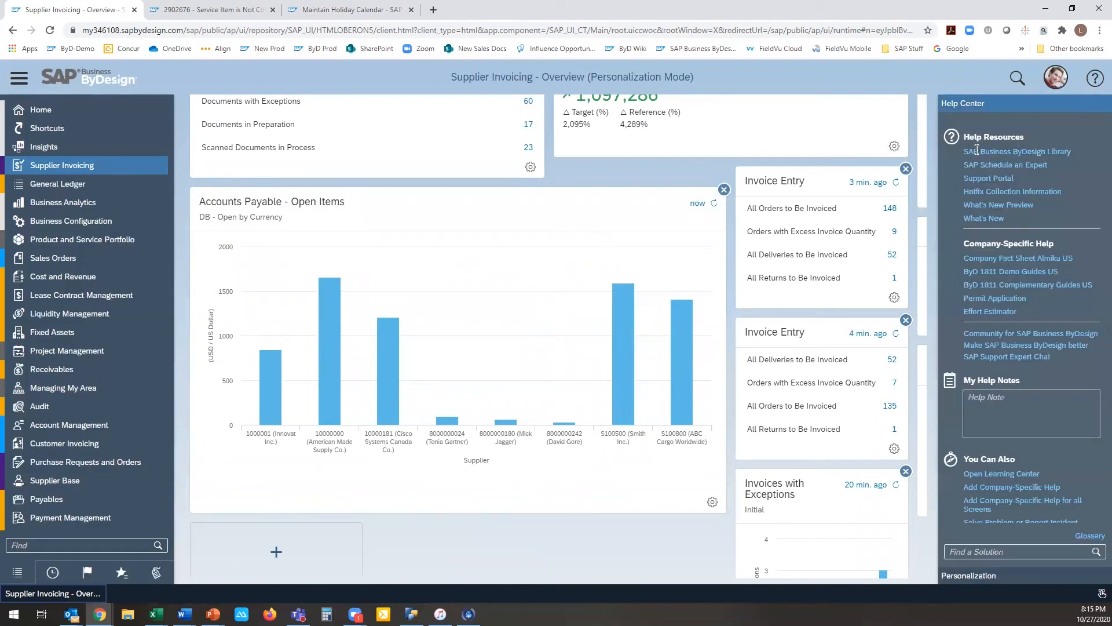
pyautogui.click(1055, 81)
pyautogui.click(1093, 84)
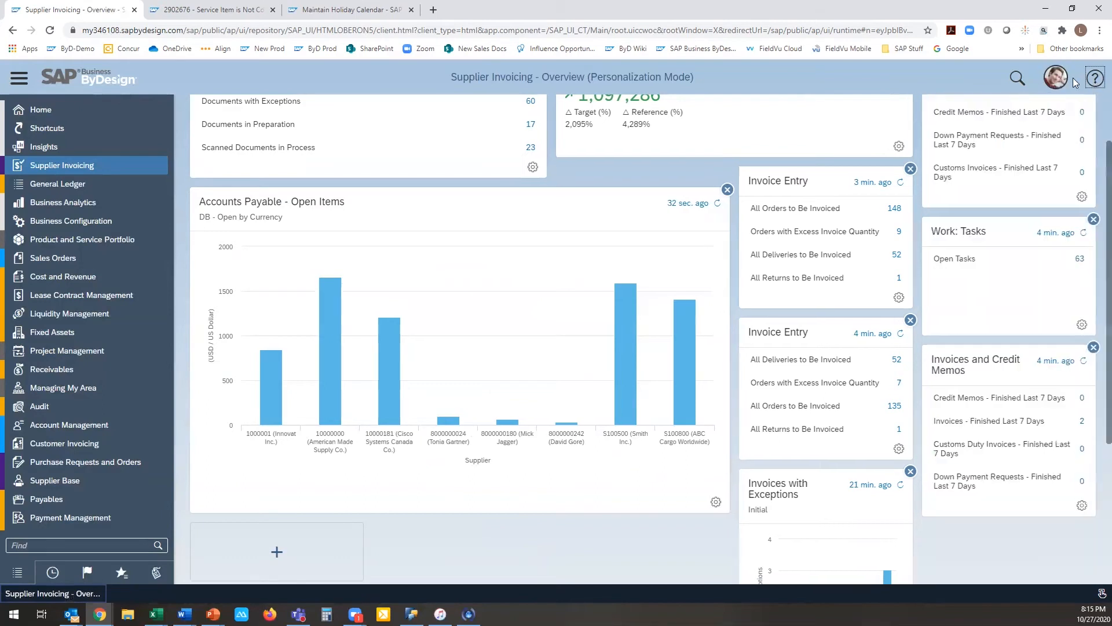
pyautogui.click(1055, 79)
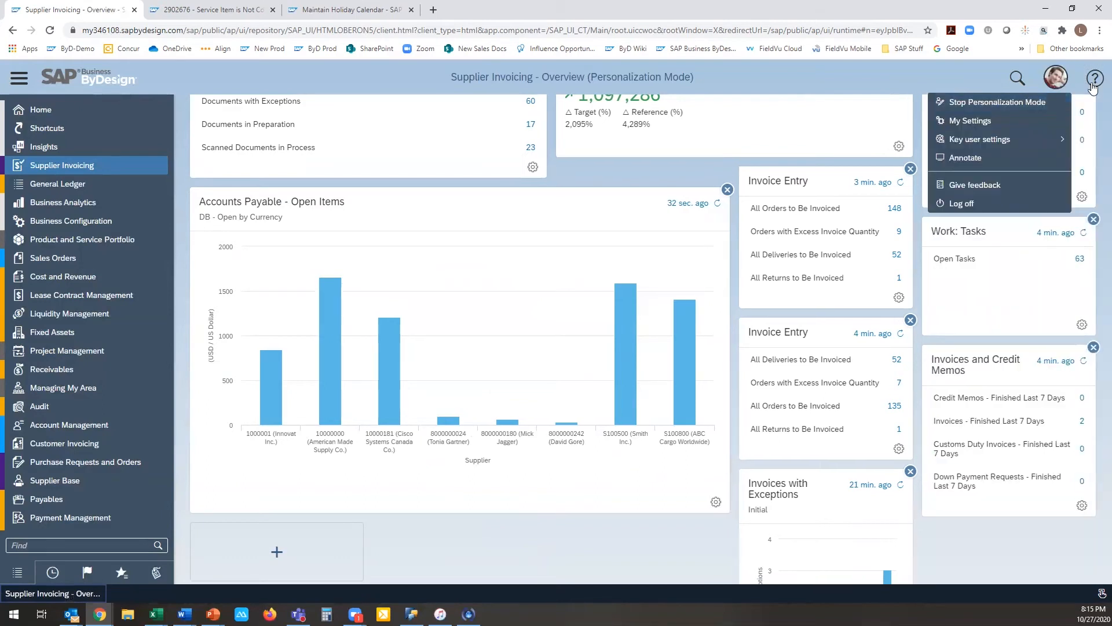
pyautogui.click(855, 82)
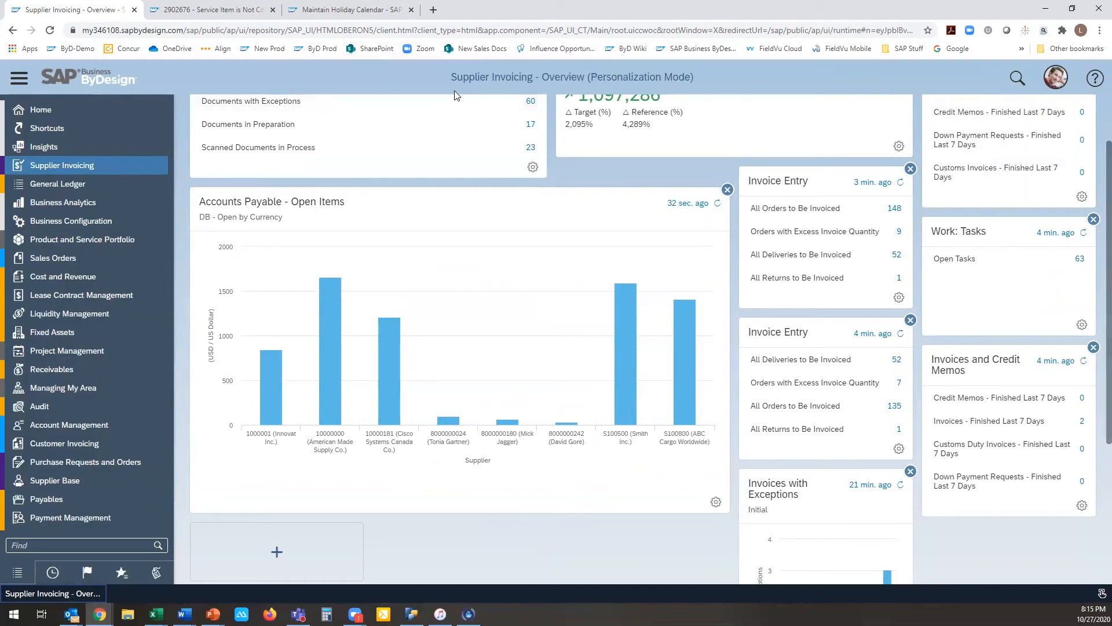
pyautogui.click(1055, 79)
pyautogui.click(996, 102)
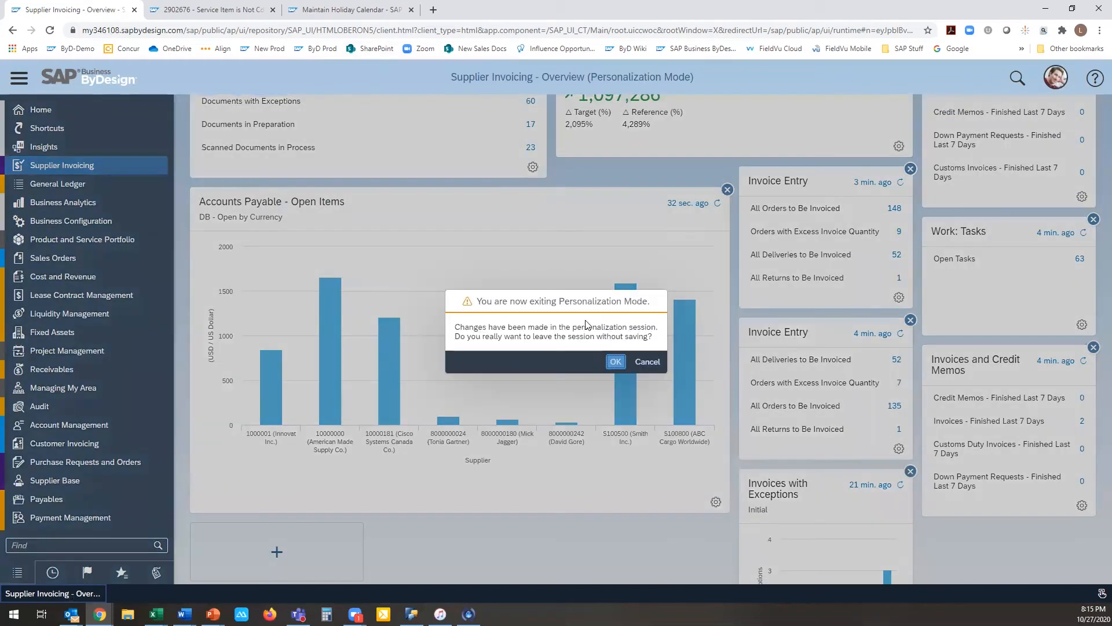
pyautogui.click(609, 363)
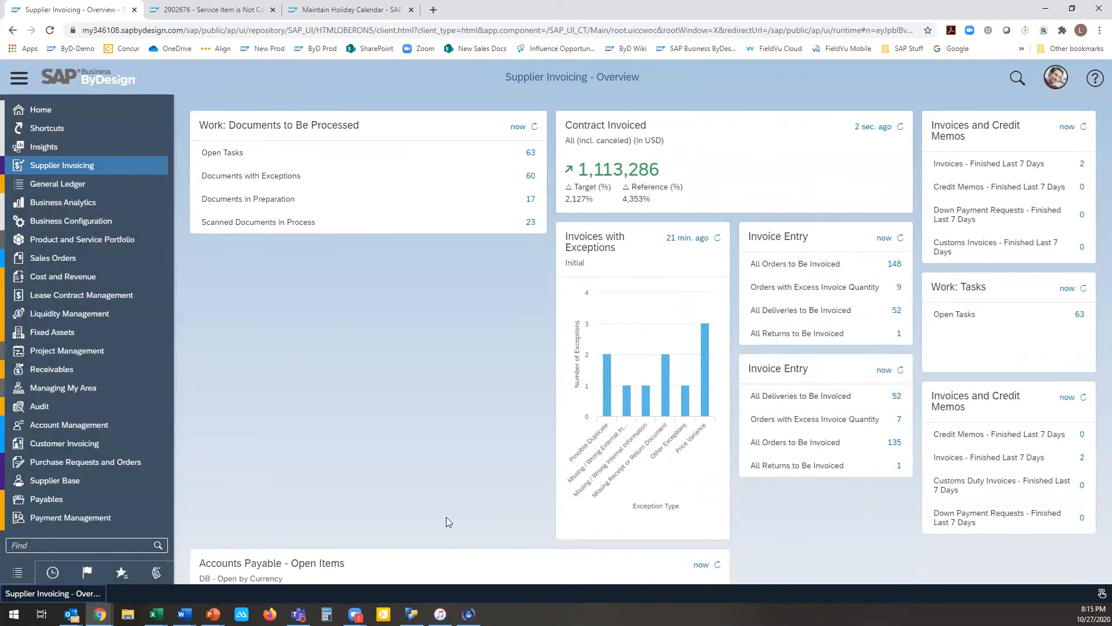
# Step: Open the Invoice Entry view of the Supplier Invoicing work center
pyautogui.click(154, 261)
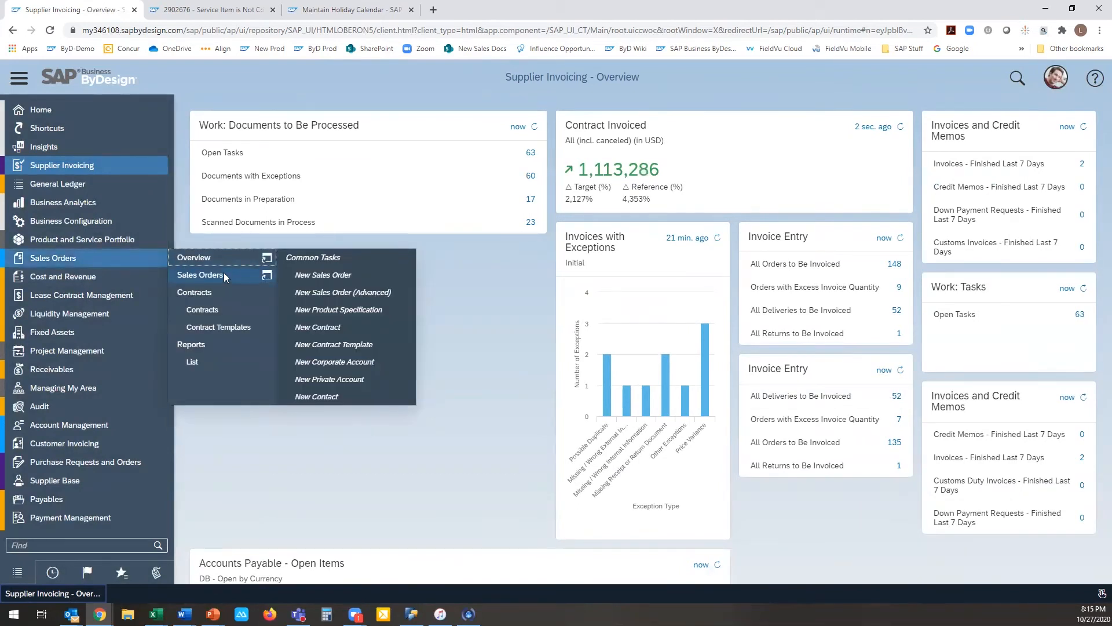
pyautogui.click(162, 167)
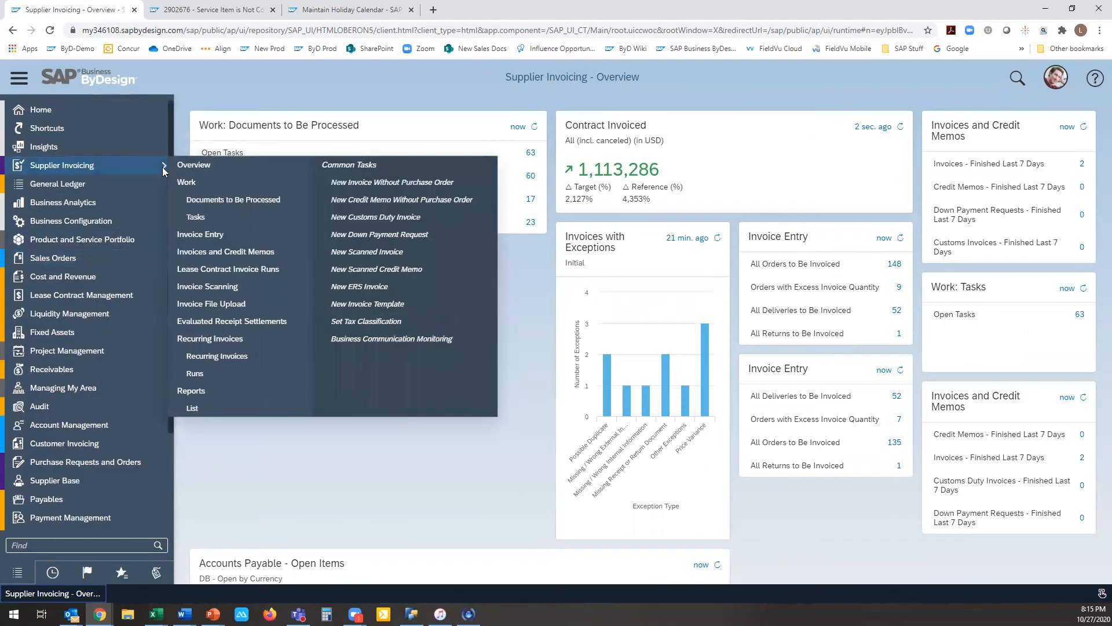
pyautogui.click(204, 233)
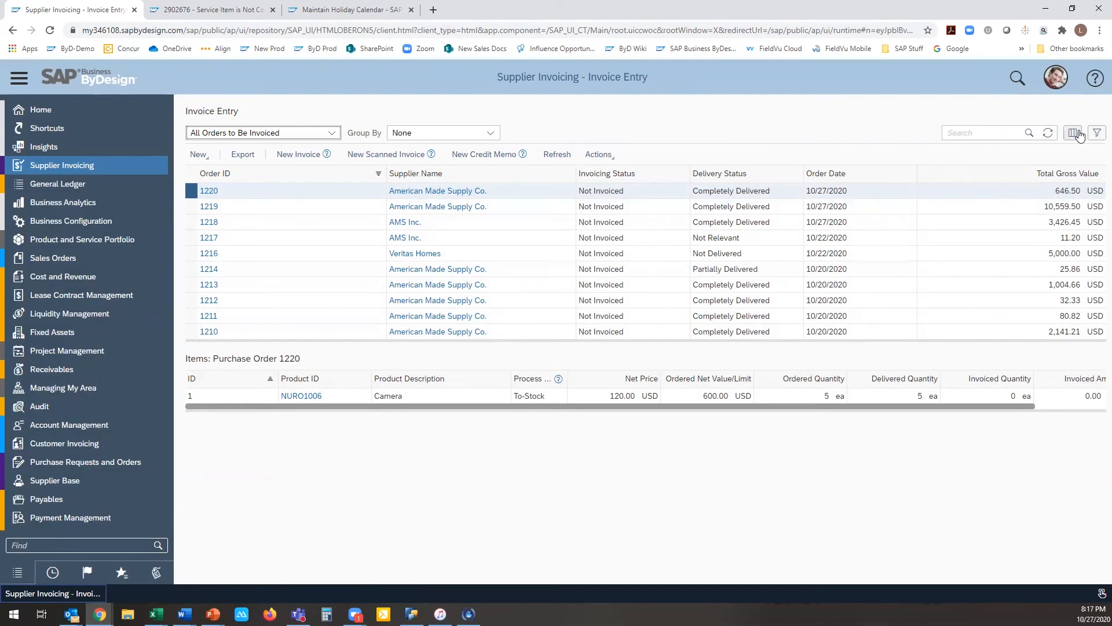
# Step: Show the filter columns for invoicing status, supplier and buying company, and filter the orders by Not Invoiced
pyautogui.click(1073, 133)
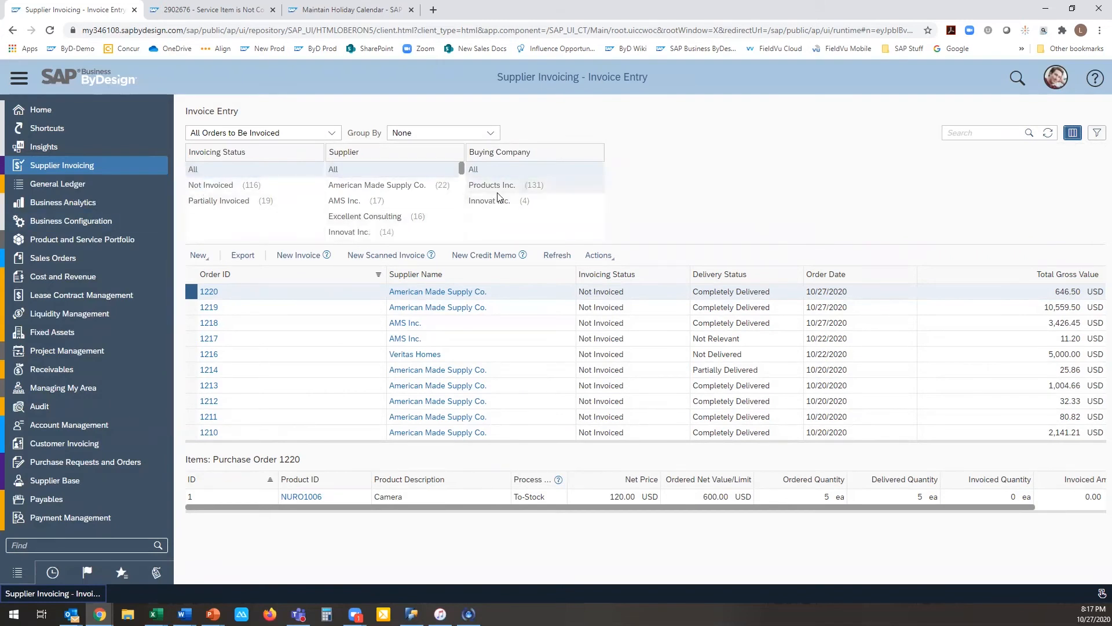
pyautogui.click(227, 186)
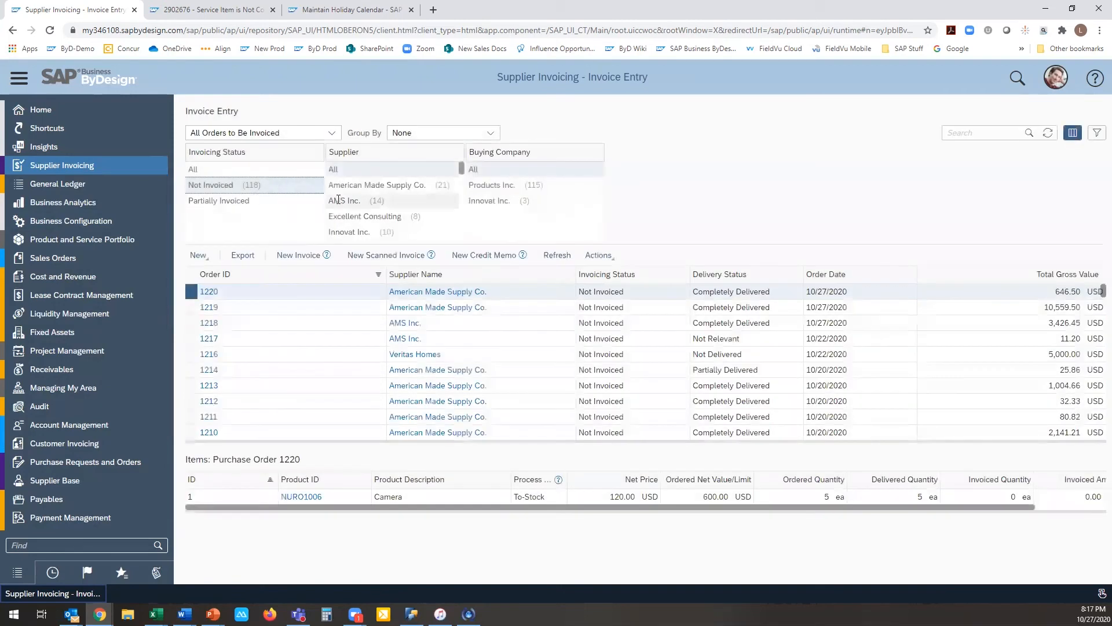
# Step: Filter the orders by suppliers AMS Inc. and American Made Supply Co. and buying company Products Inc., and hide the filter columns
pyautogui.click(456, 201)
pyautogui.click(493, 185)
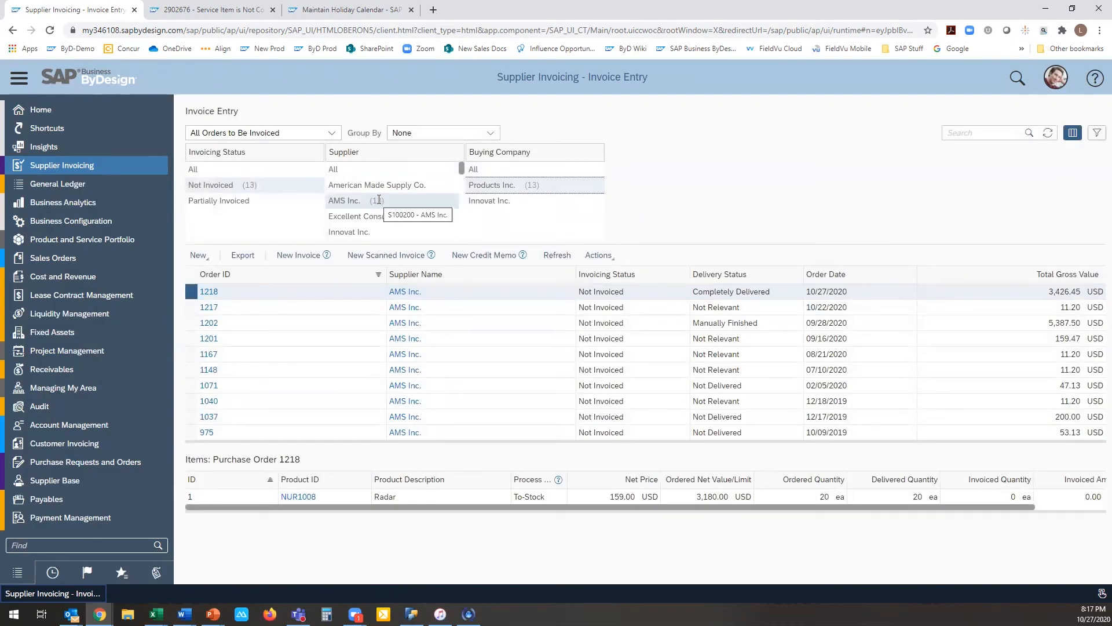
pyautogui.keyDown('ctrl'); pyautogui.click(375, 186); pyautogui.keyUp('ctrl')
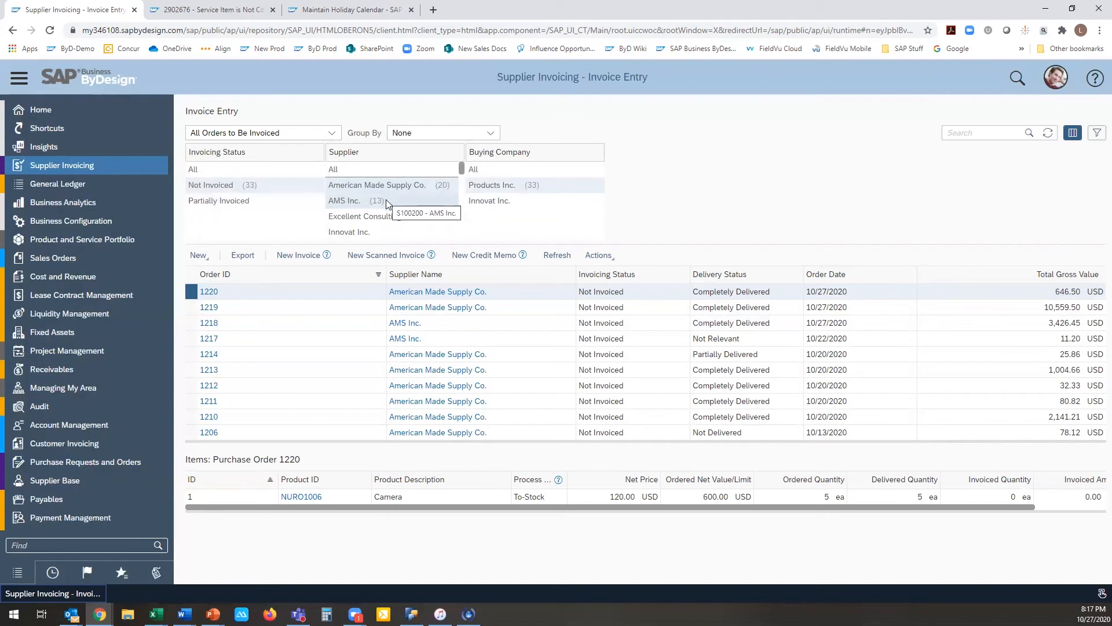
pyautogui.scroll(-1, 388, 203)
pyautogui.scroll(1, 388, 206)
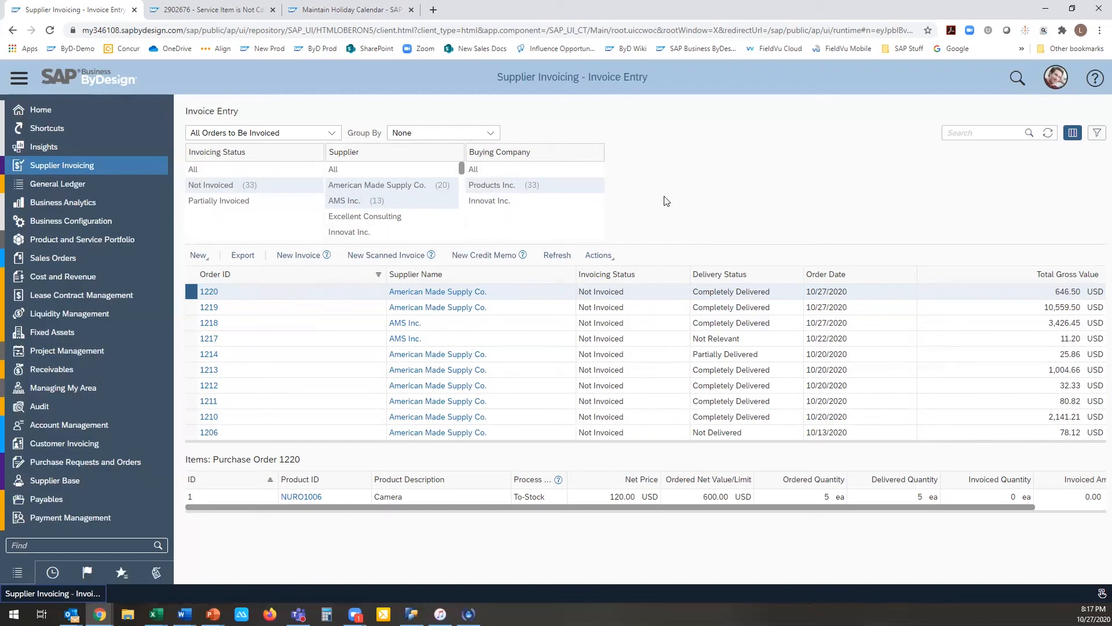
pyautogui.click(1073, 133)
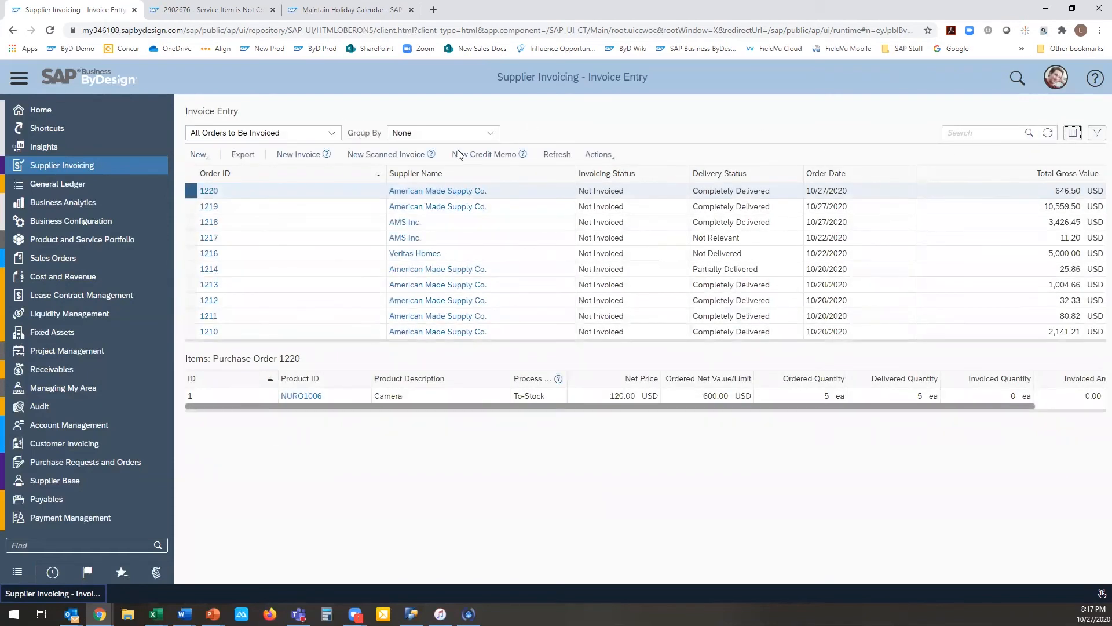
# Step: Start personalization mode and show the Supplier ID and Created On columns in the Invoice Entry table
pyautogui.click(1056, 80)
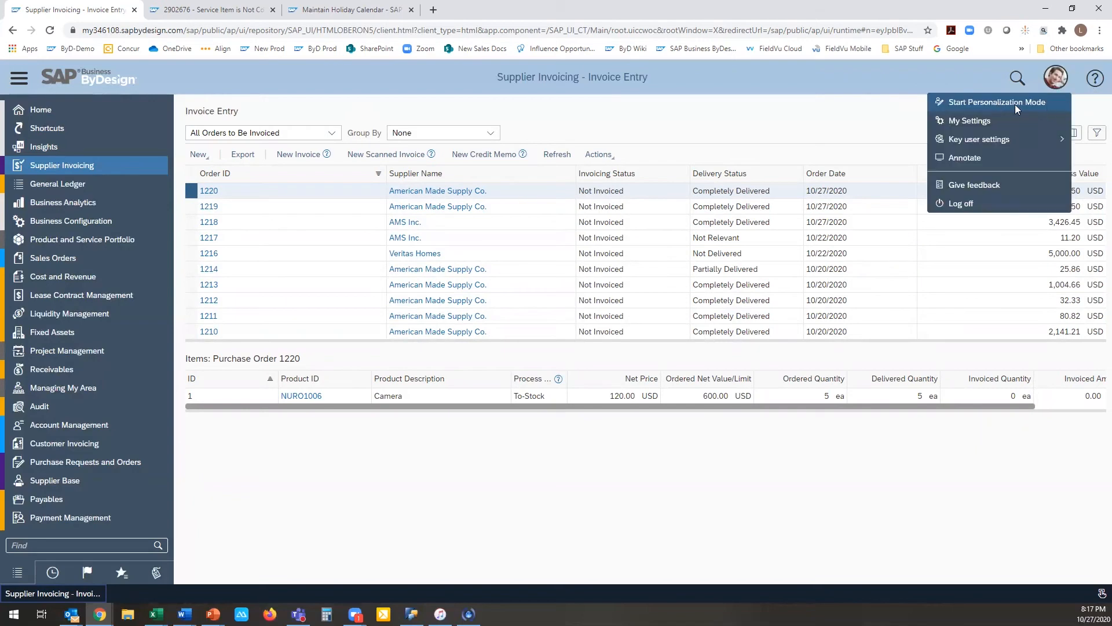
pyautogui.click(1013, 105)
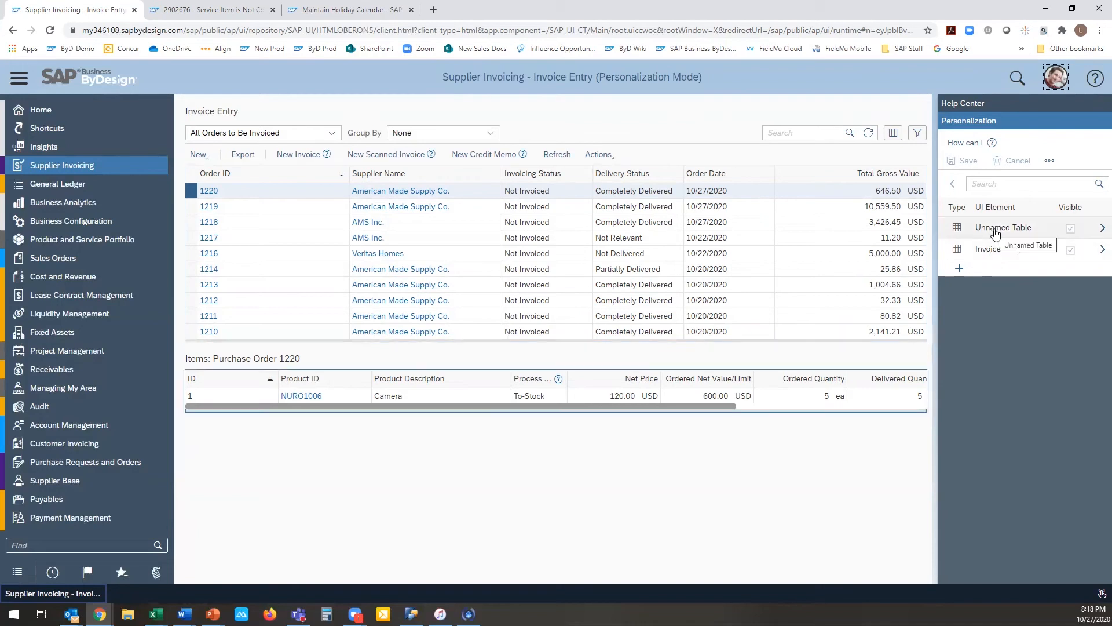
pyautogui.click(1099, 250)
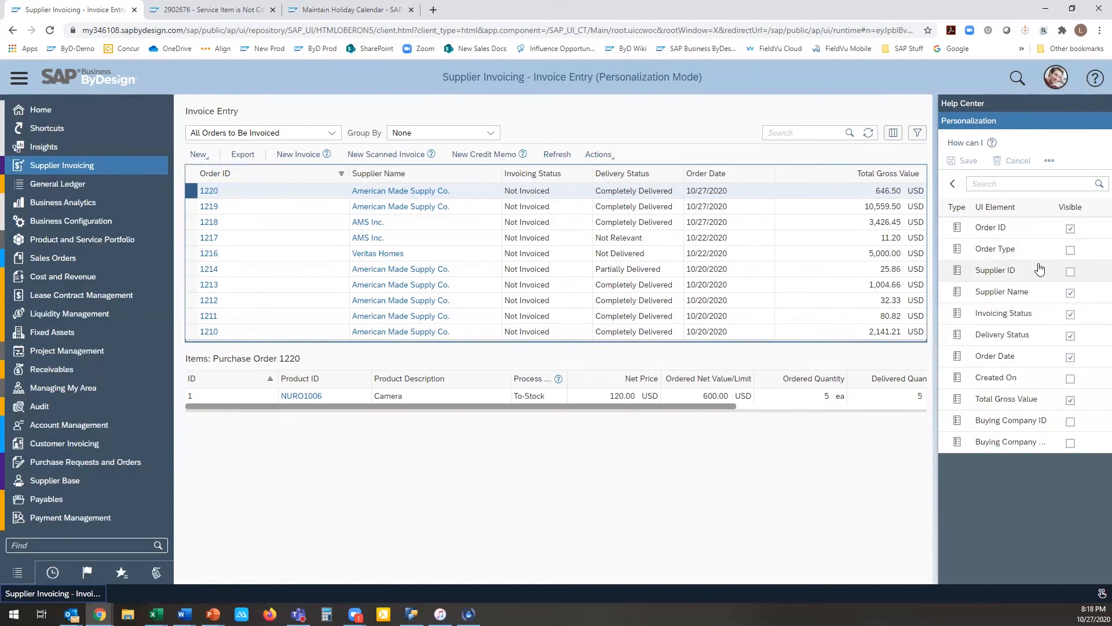
pyautogui.click(1070, 271)
pyautogui.click(1070, 378)
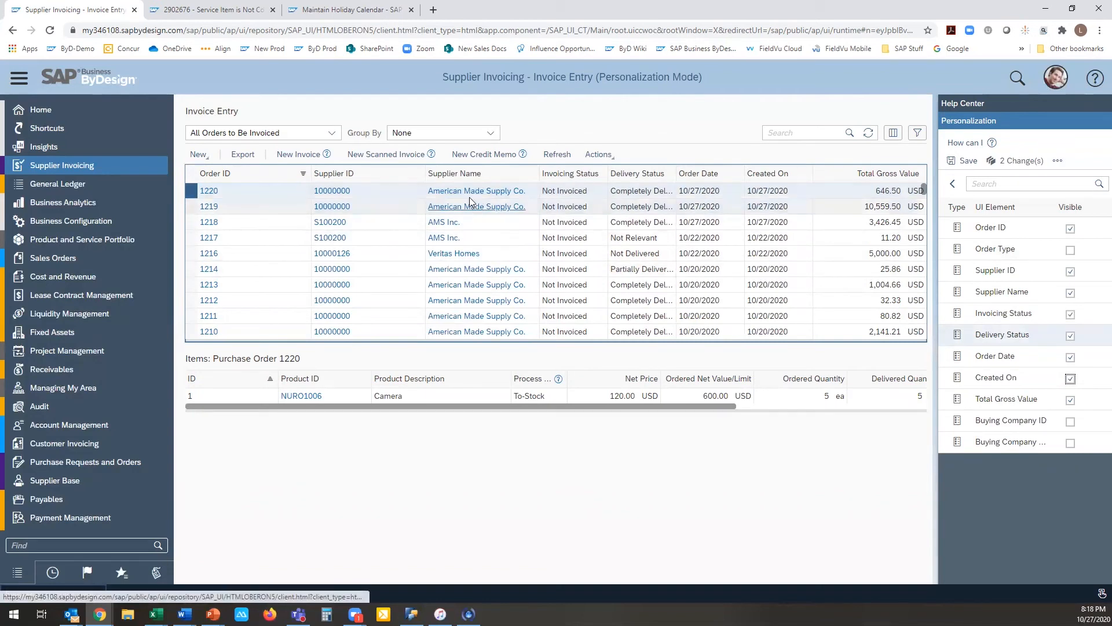
# Step: Move the Supplier Name column ahead of Supplier ID in the Invoice Entry table
pyautogui.click(486, 175)
pyautogui.moveTo(488, 173); pyautogui.dragTo(345, 177)
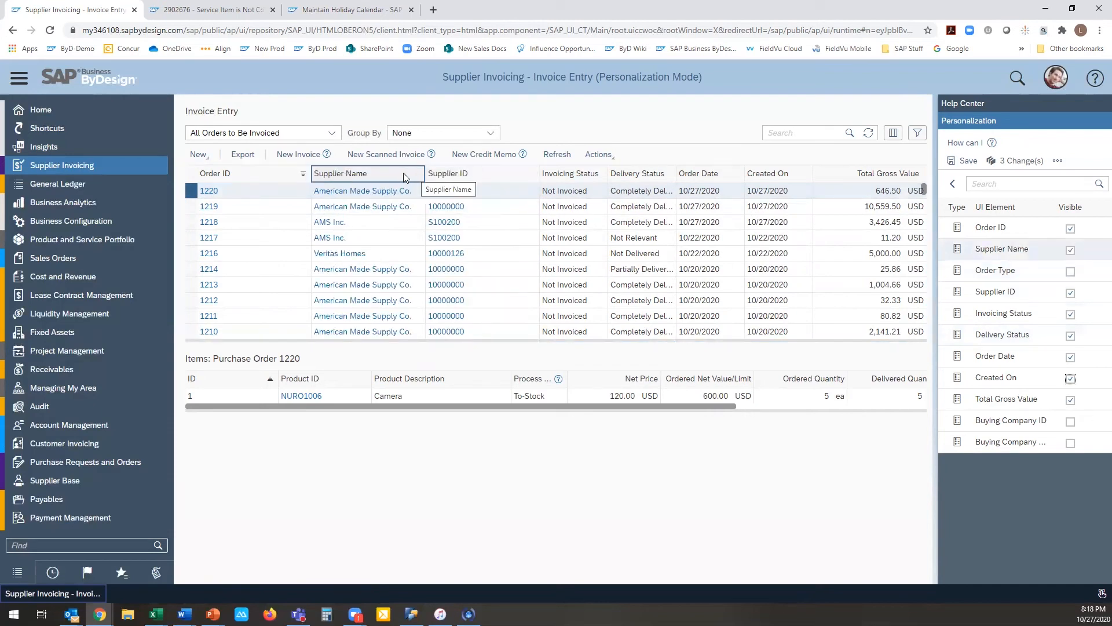
pyautogui.click(436, 173)
pyautogui.click(559, 176)
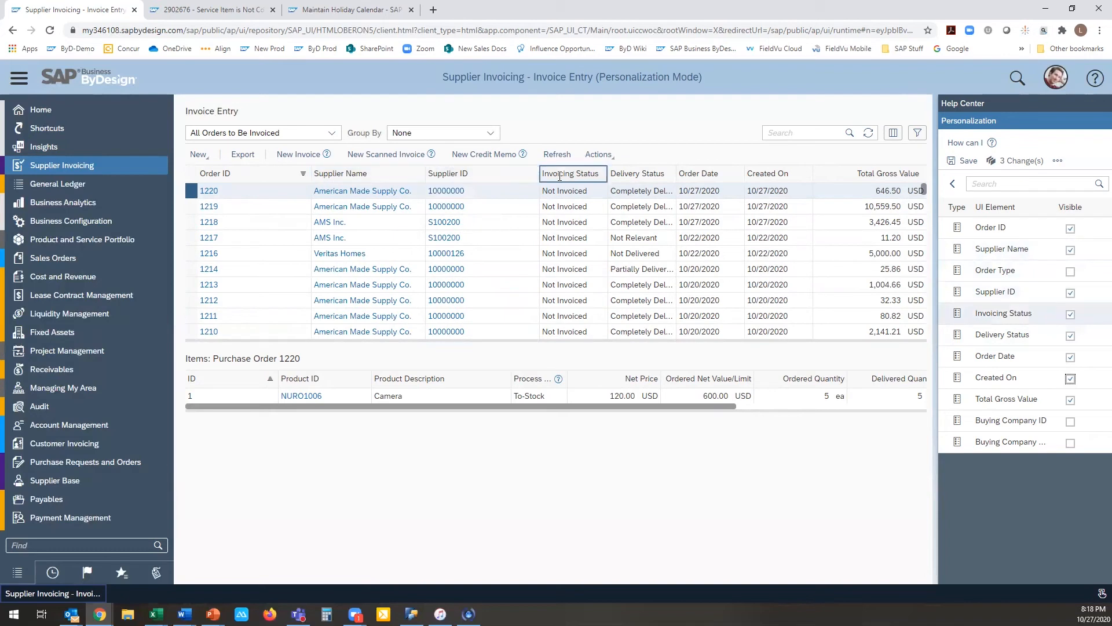
# Step: Move the Delivery Status column ahead of Invoicing Status and save the changes of the personalization session
pyautogui.click(633, 178)
pyautogui.moveTo(634, 178); pyautogui.dragTo(559, 177)
pyautogui.click(619, 176)
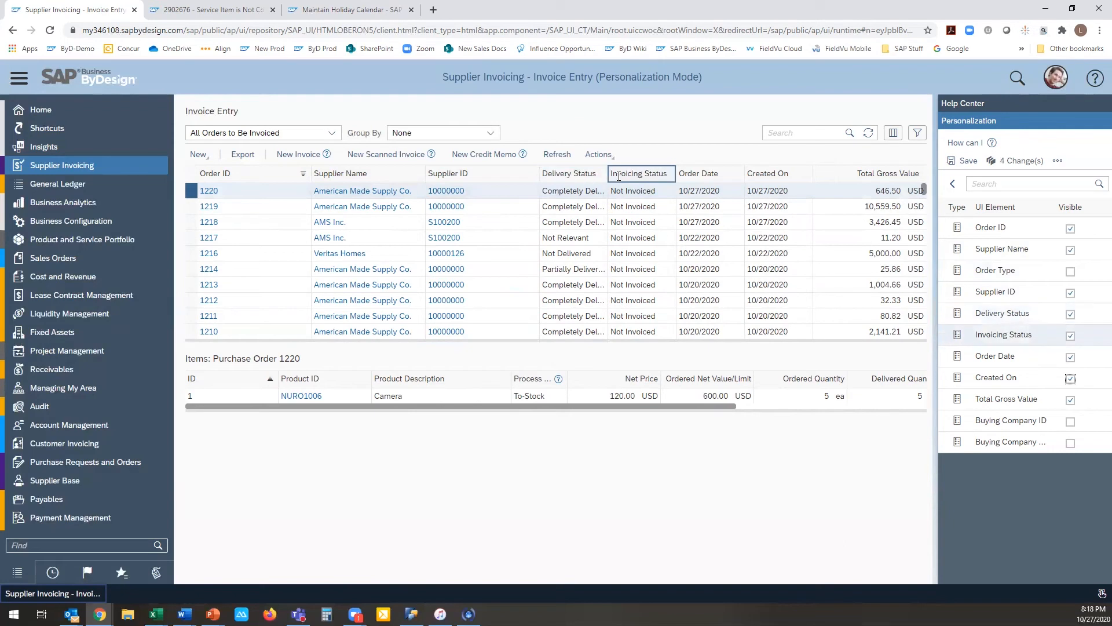
pyautogui.click(704, 174)
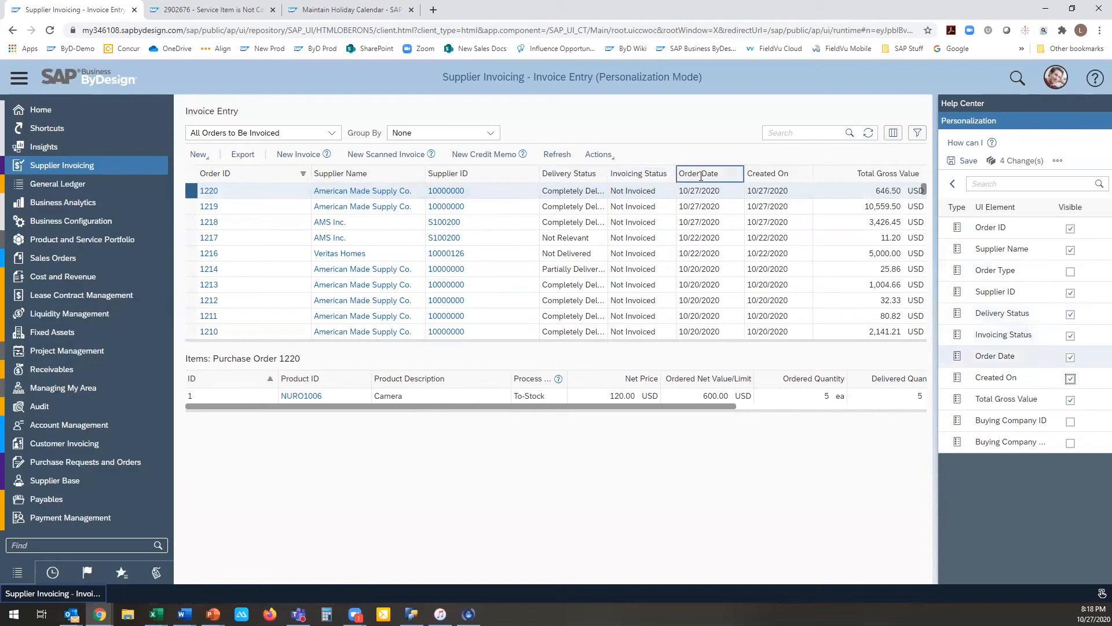
pyautogui.click(775, 173)
pyautogui.click(881, 174)
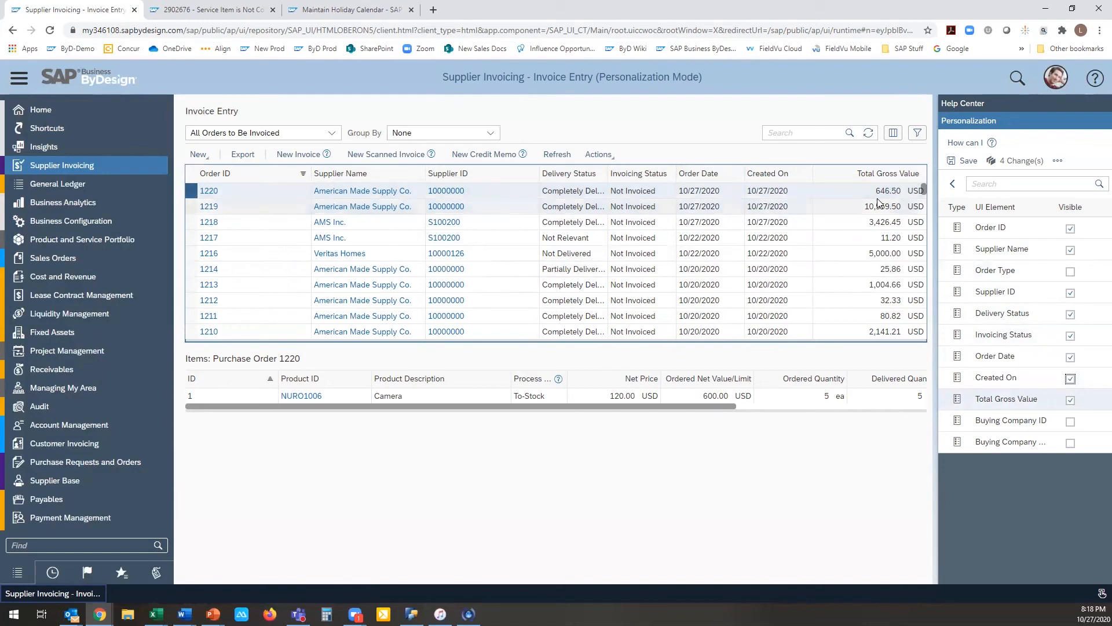
pyautogui.click(964, 160)
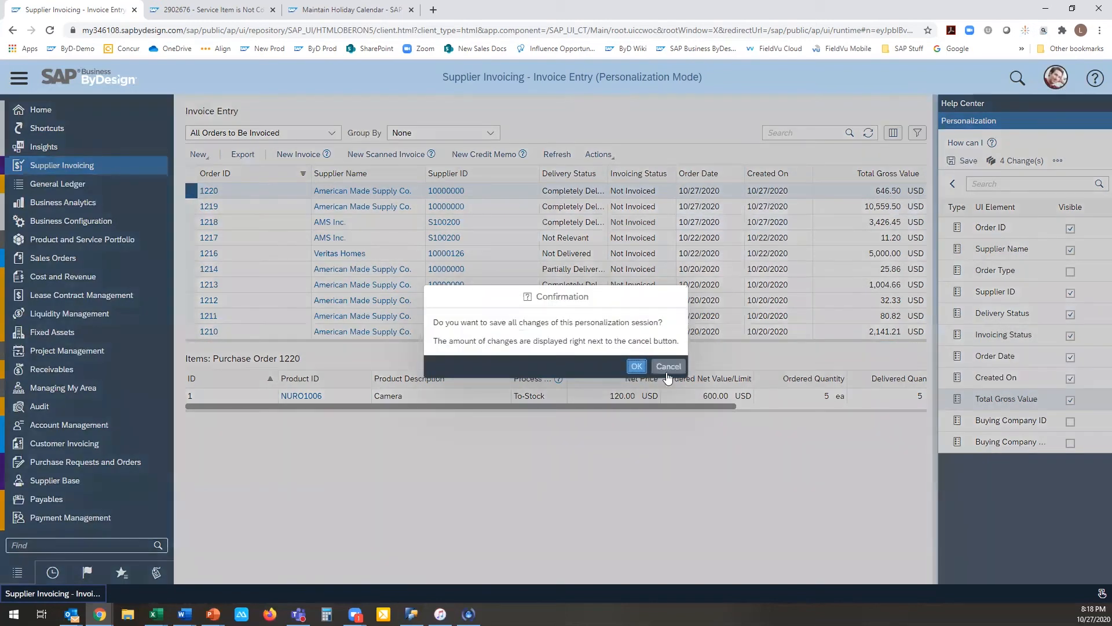
pyautogui.click(636, 366)
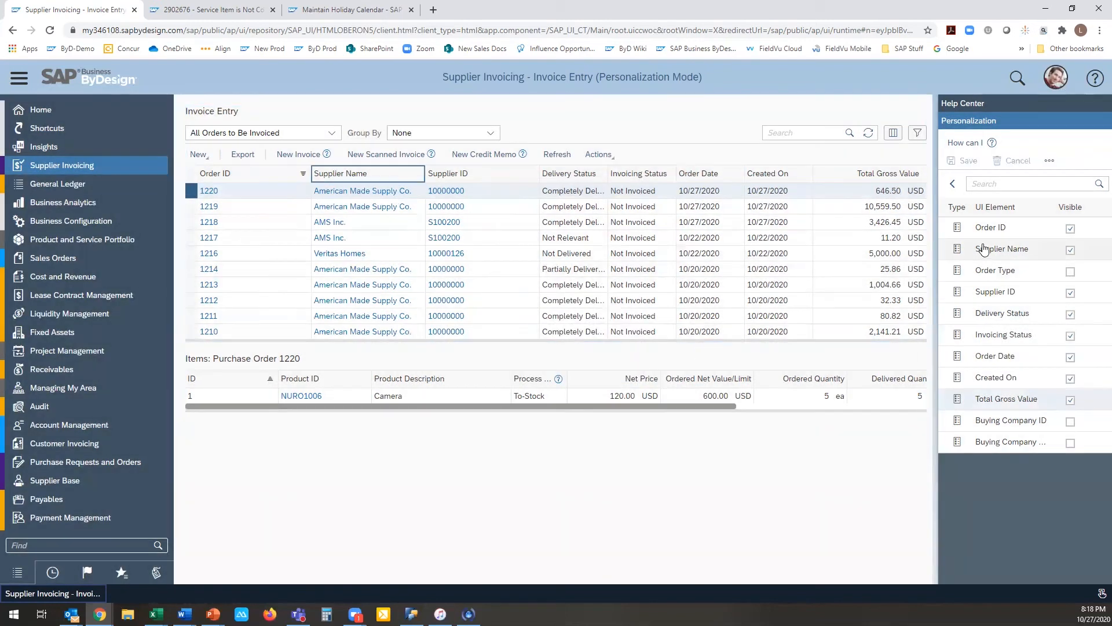
# Step: Examine which element types can be added to the view and review the Invoice Entry table's personalizable columns
pyautogui.click(957, 189)
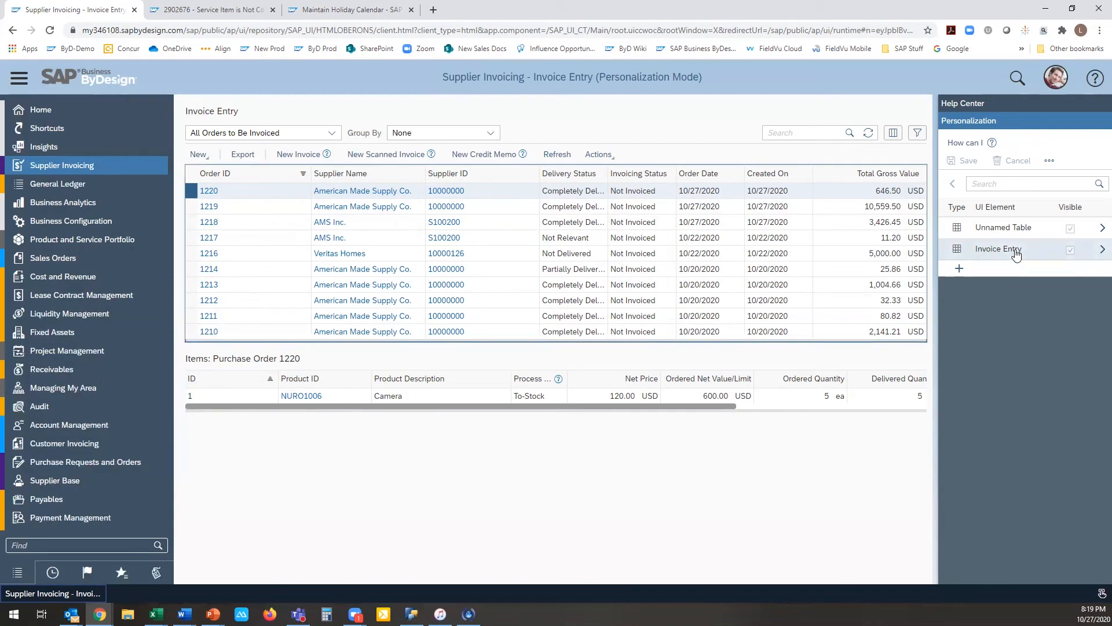
pyautogui.click(959, 269)
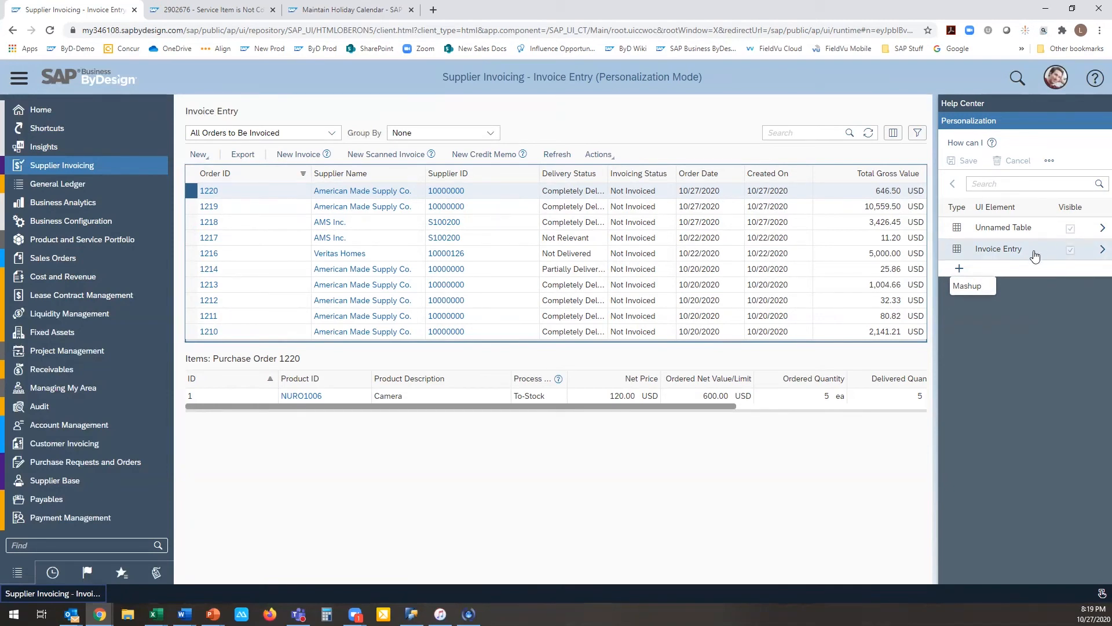
pyautogui.click(1101, 249)
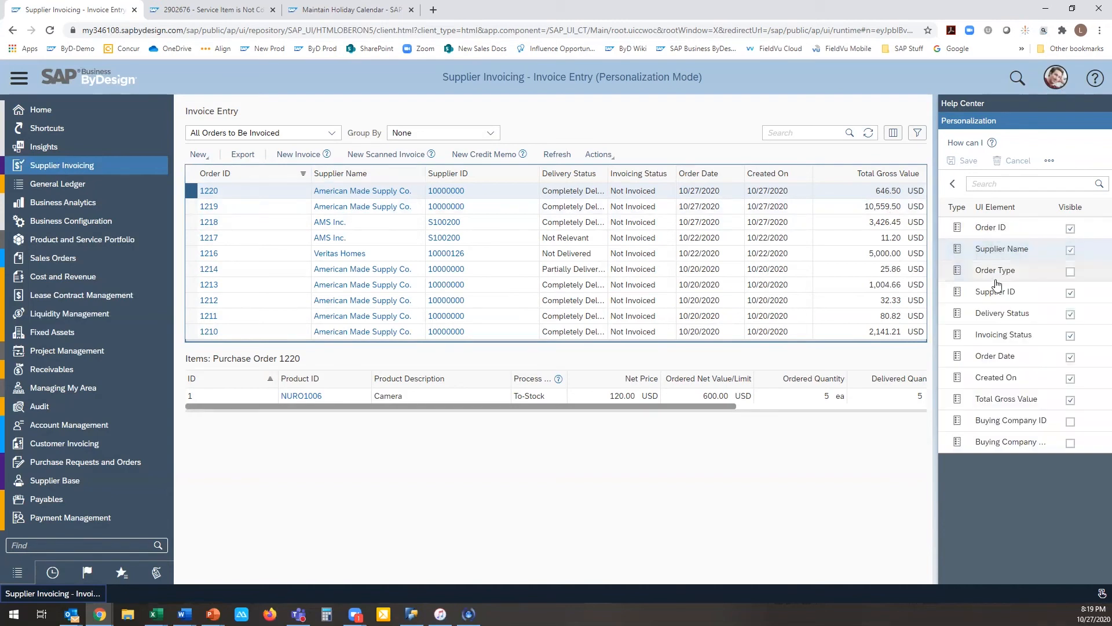
pyautogui.click(952, 184)
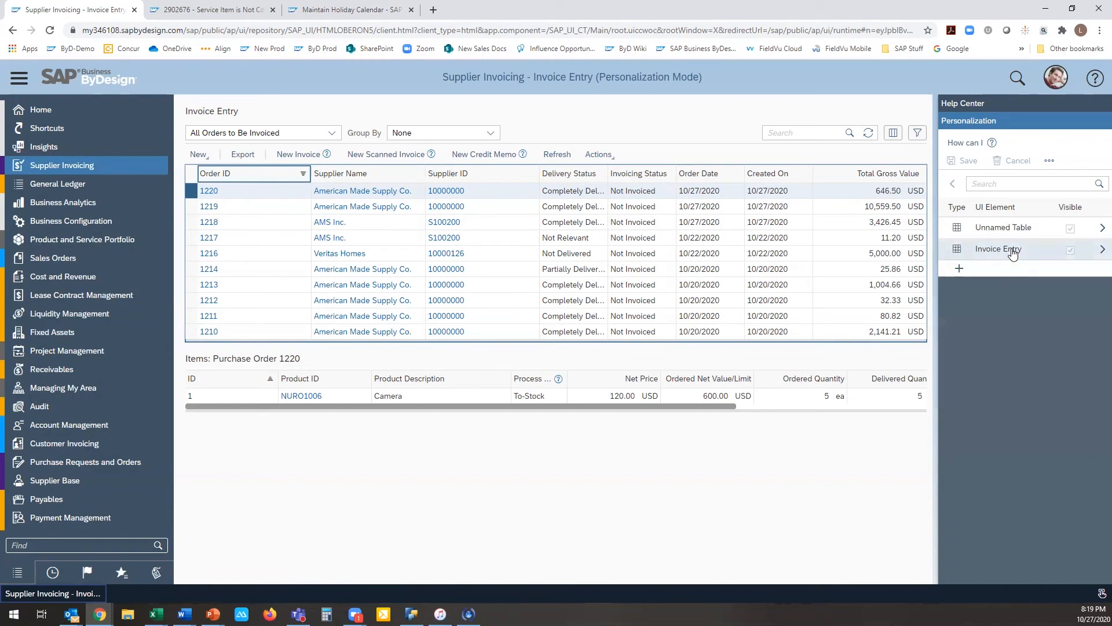
# Step: Show the Product Category column in the purchase order items table, move it ahead of Product ID, and save the personalization
pyautogui.click(1100, 231)
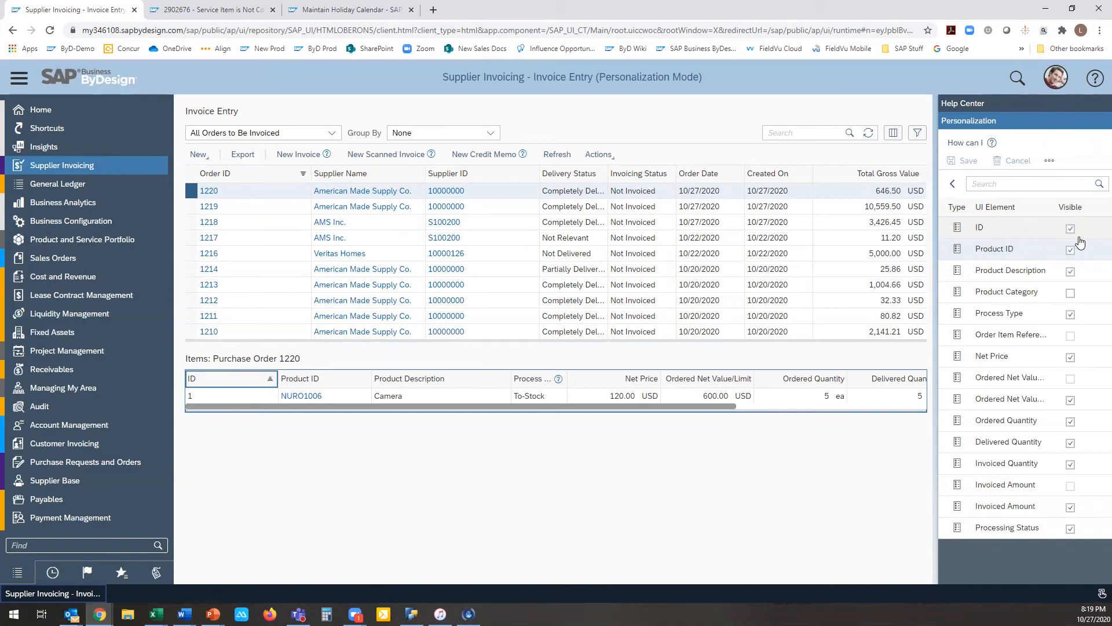
pyautogui.click(1070, 293)
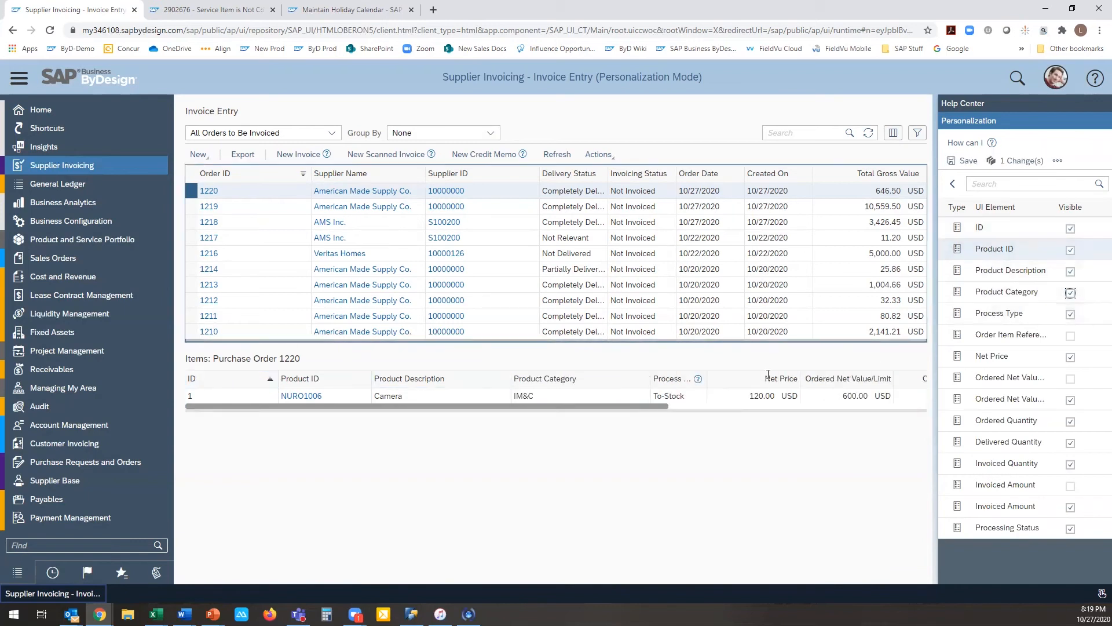
pyautogui.moveTo(591, 384); pyautogui.dragTo(309, 384)
pyautogui.click(977, 163)
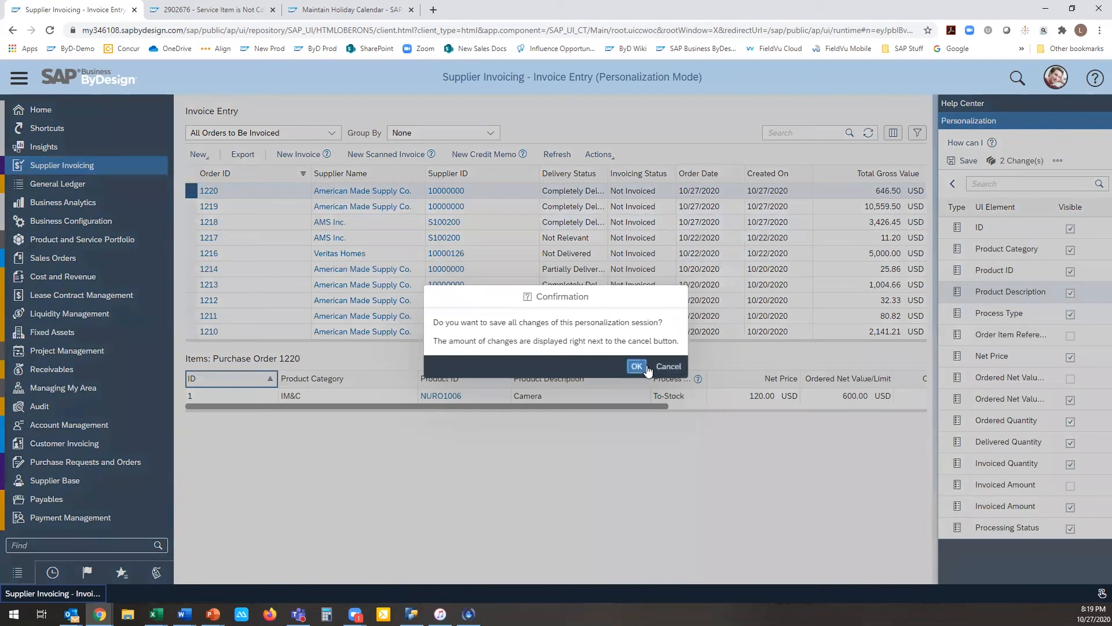
pyautogui.click(636, 366)
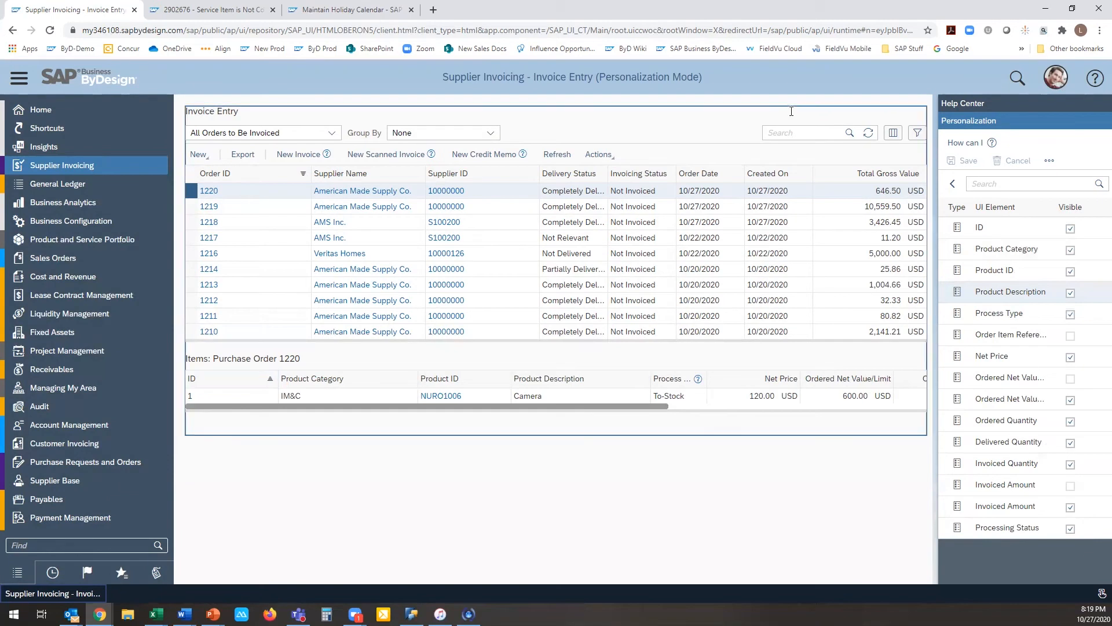
# Step: Open the advanced filter and examine the personalizable fields of its General Data, Organizational Data and Item Data sections
pyautogui.click(952, 183)
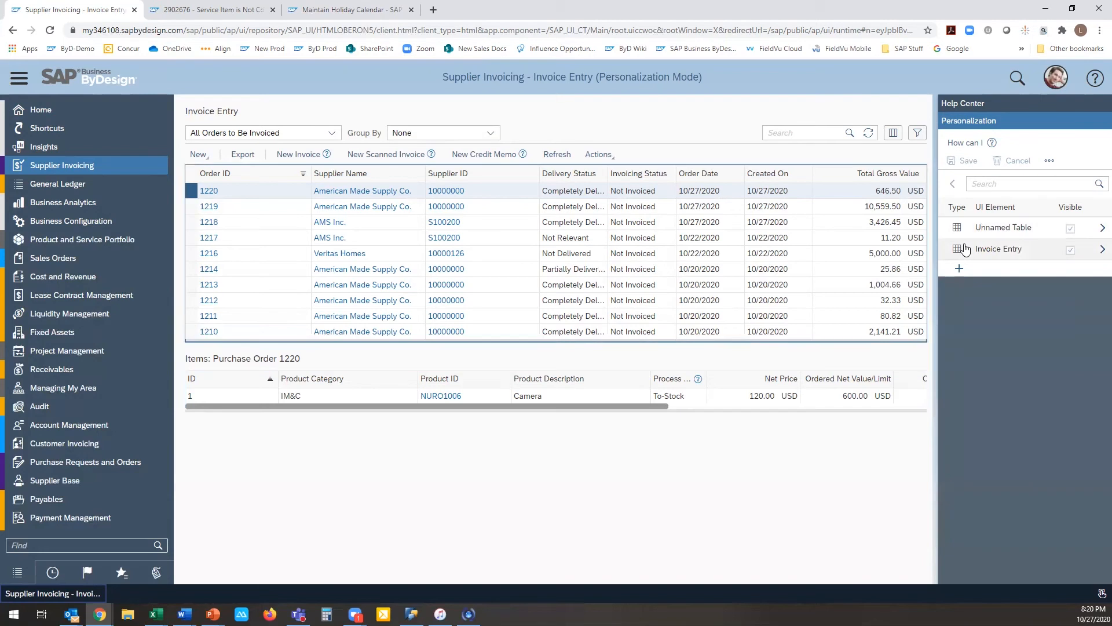
pyautogui.click(916, 134)
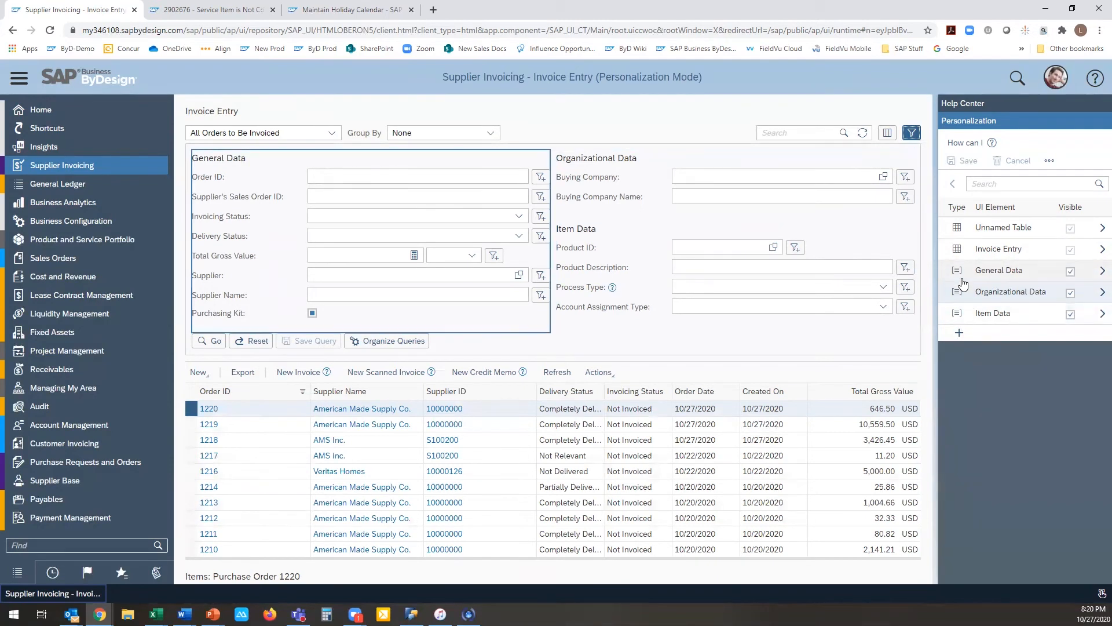
pyautogui.click(1101, 271)
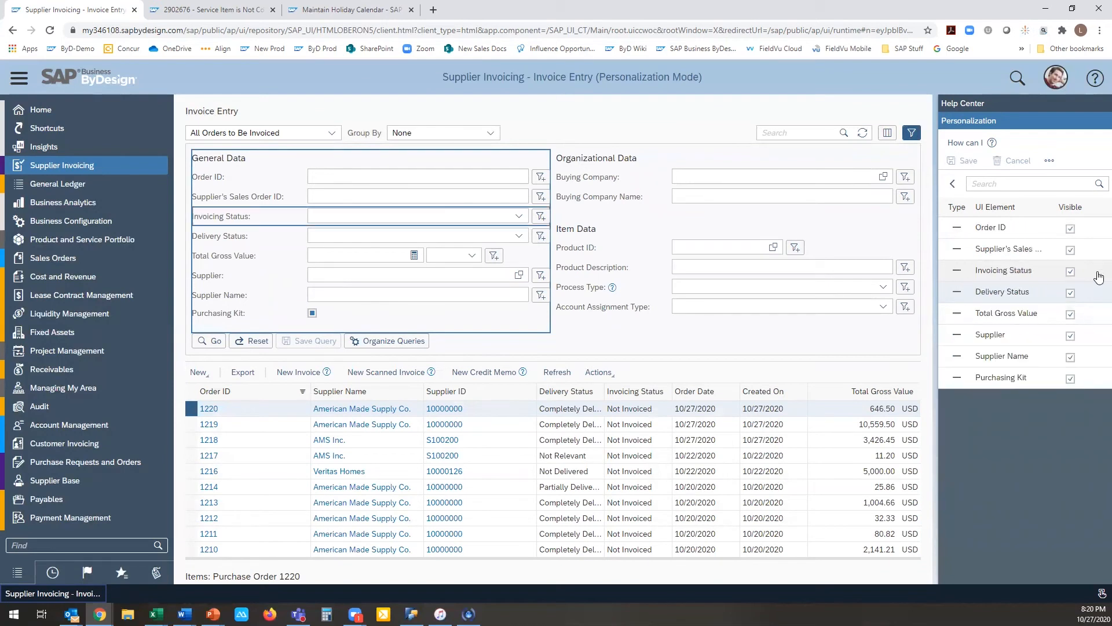
pyautogui.click(953, 184)
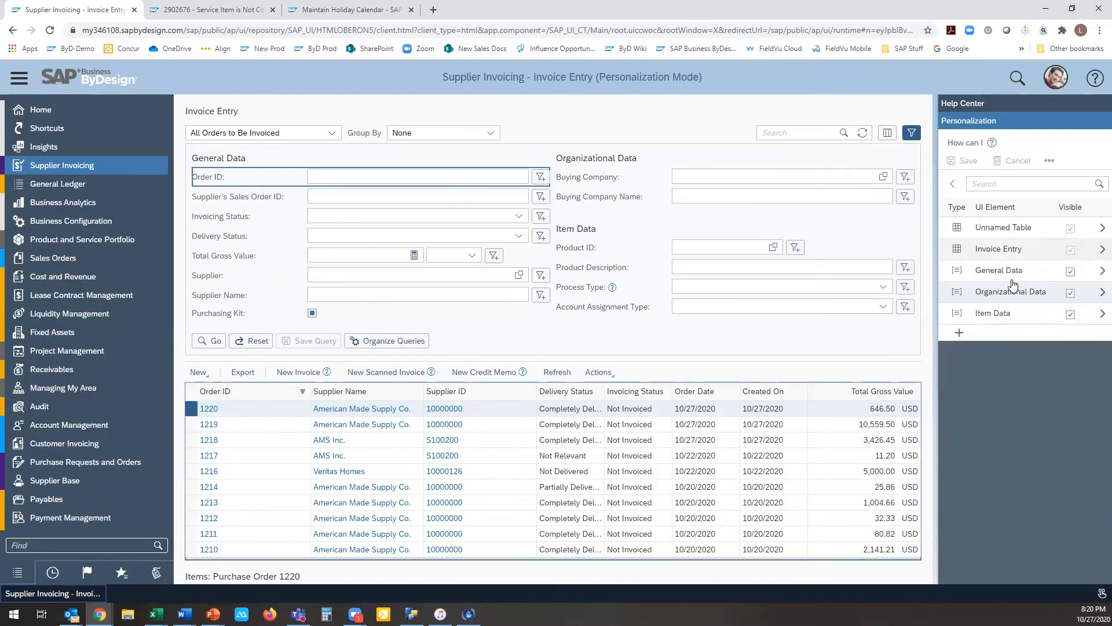
pyautogui.click(1102, 291)
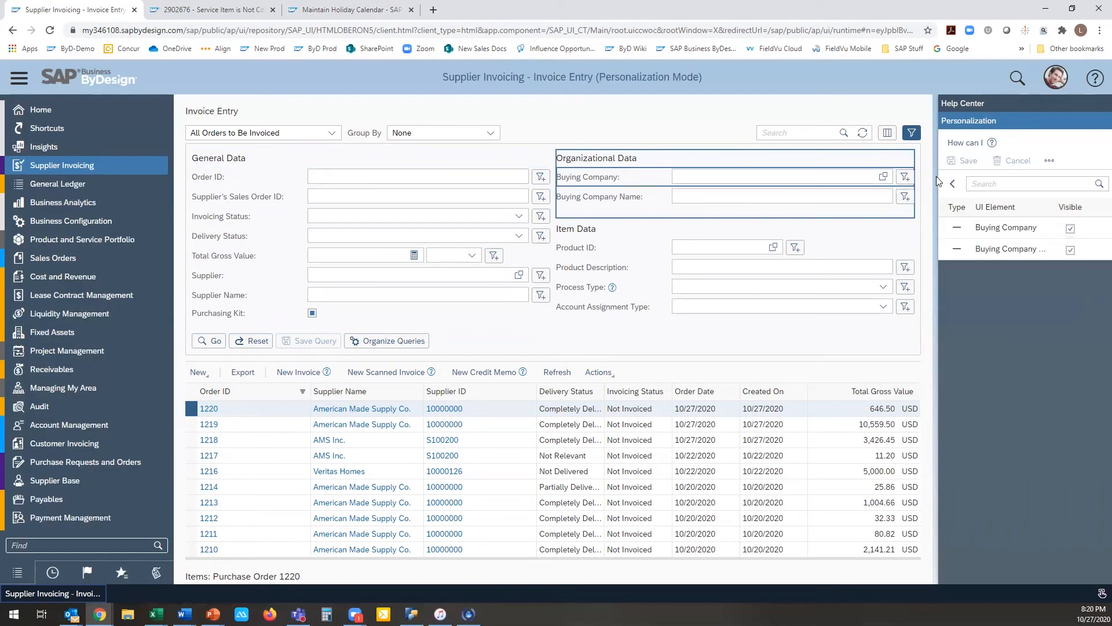
pyautogui.click(953, 184)
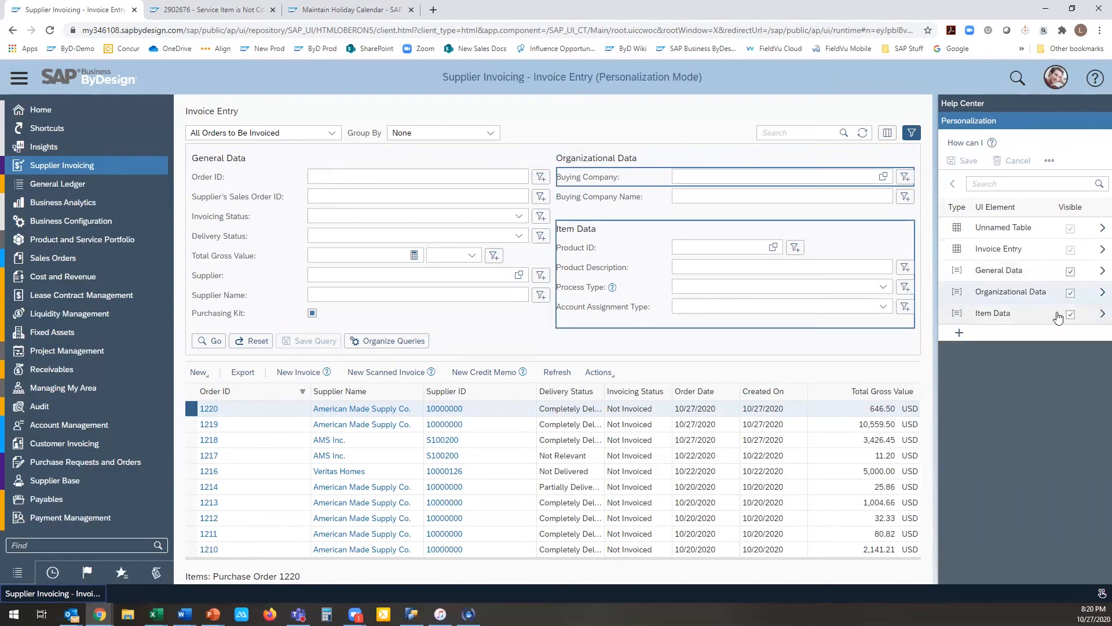
pyautogui.click(1097, 316)
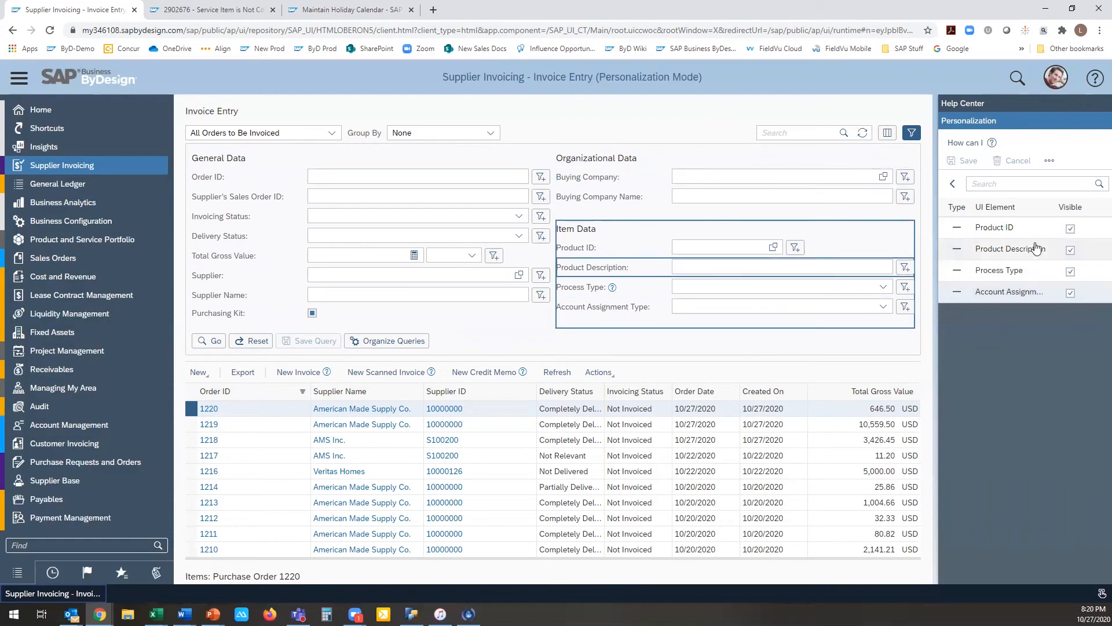
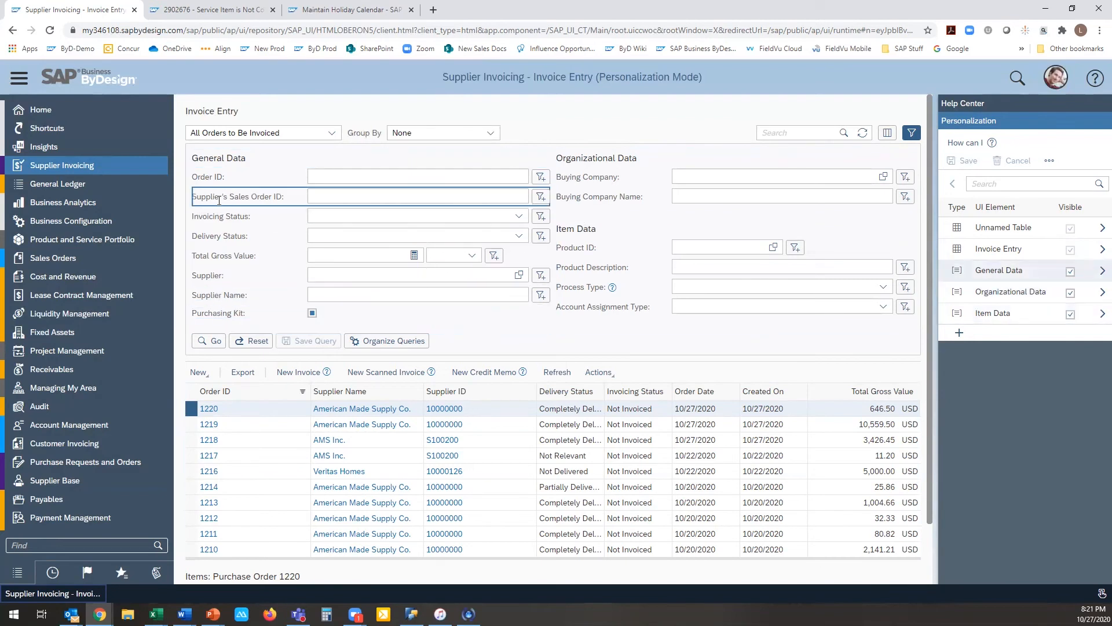
# Step: Hide the Supplier's Sales Order ID field in the General Data filter section
pyautogui.moveTo(220, 192)
pyautogui.mouseDown()
pyautogui.moveTo(223, 174)
pyautogui.moveTo(223, 190)
pyautogui.mouseUp()
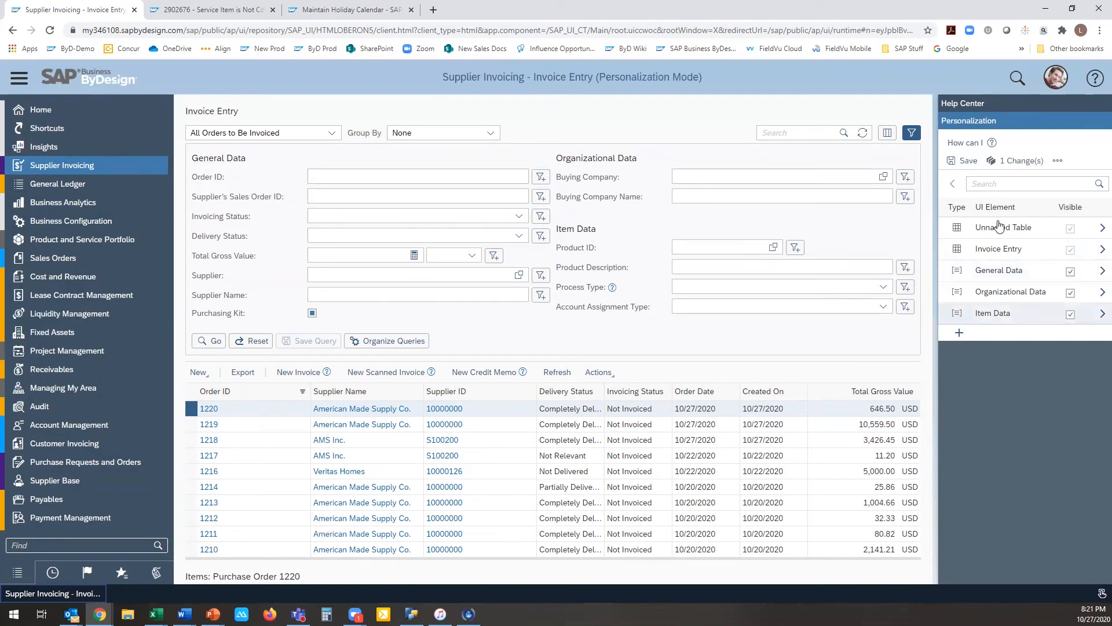
pyautogui.click(1101, 270)
pyautogui.click(1071, 250)
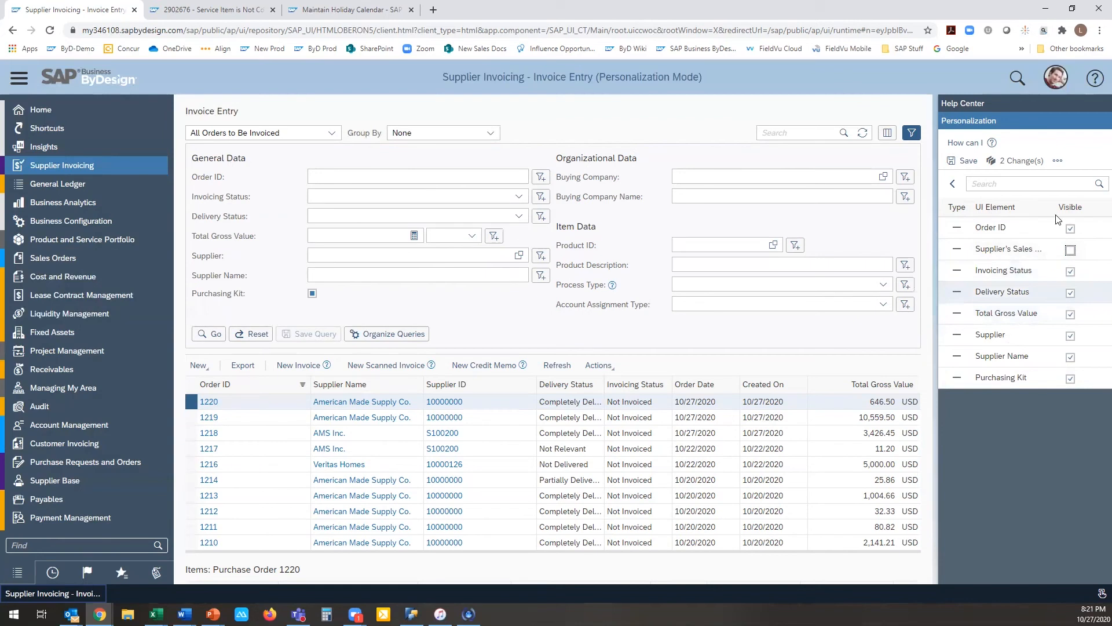
# Step: Move Total Gross Value below Purchasing Kit and Buying Company Name above Buying Company, and try moving Buying Company Name into General Data
pyautogui.moveTo(251, 236); pyautogui.dragTo(252, 293)
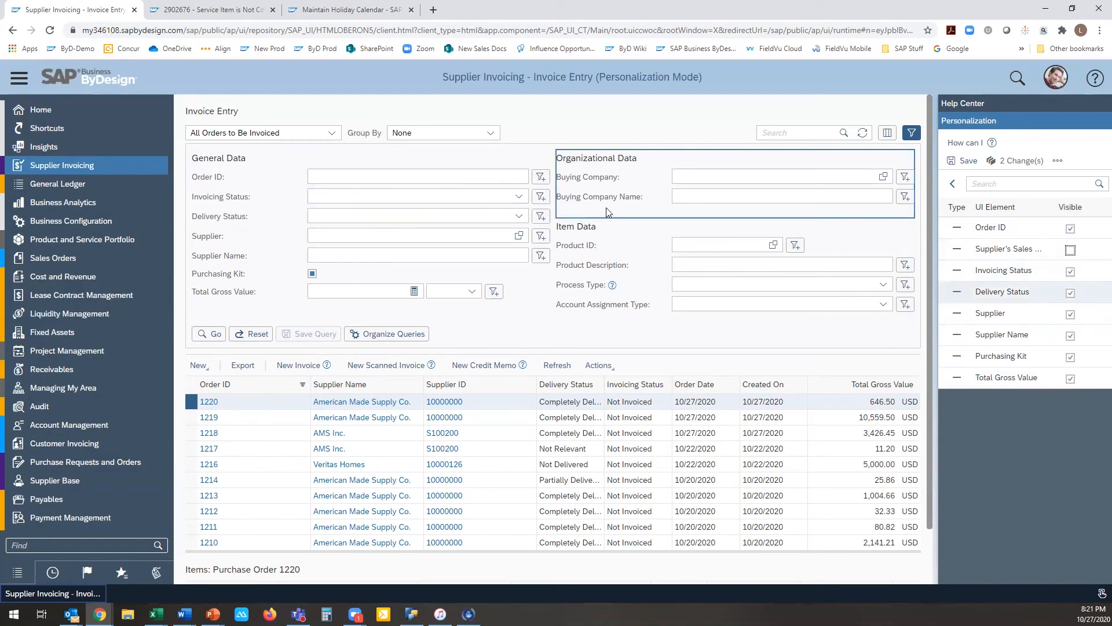
pyautogui.moveTo(605, 196); pyautogui.dragTo(604, 176)
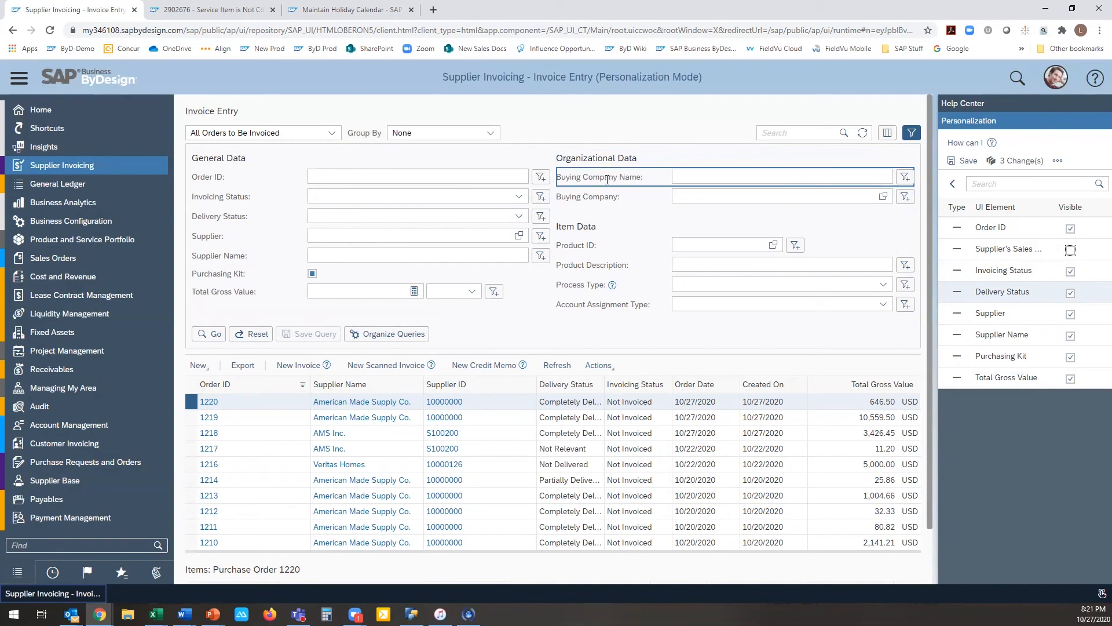
pyautogui.moveTo(607, 179); pyautogui.dragTo(256, 207)
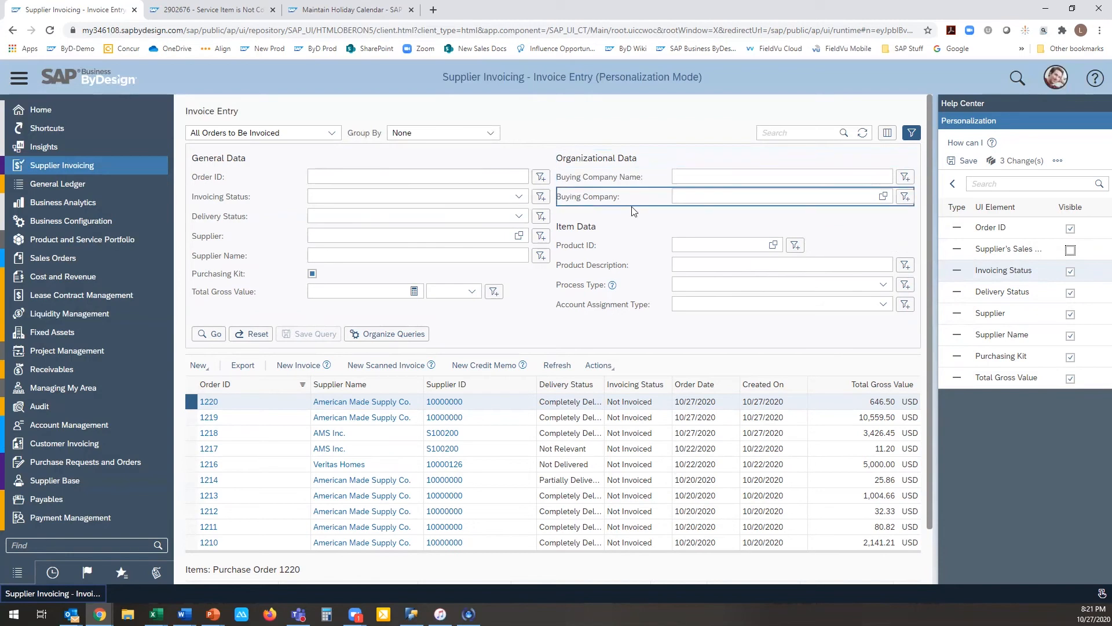
# Step: Make the Supplier's Sales Order ID field visible again, and save the personalization changes before leaving personalization mode
pyautogui.click(1070, 250)
pyautogui.click(967, 162)
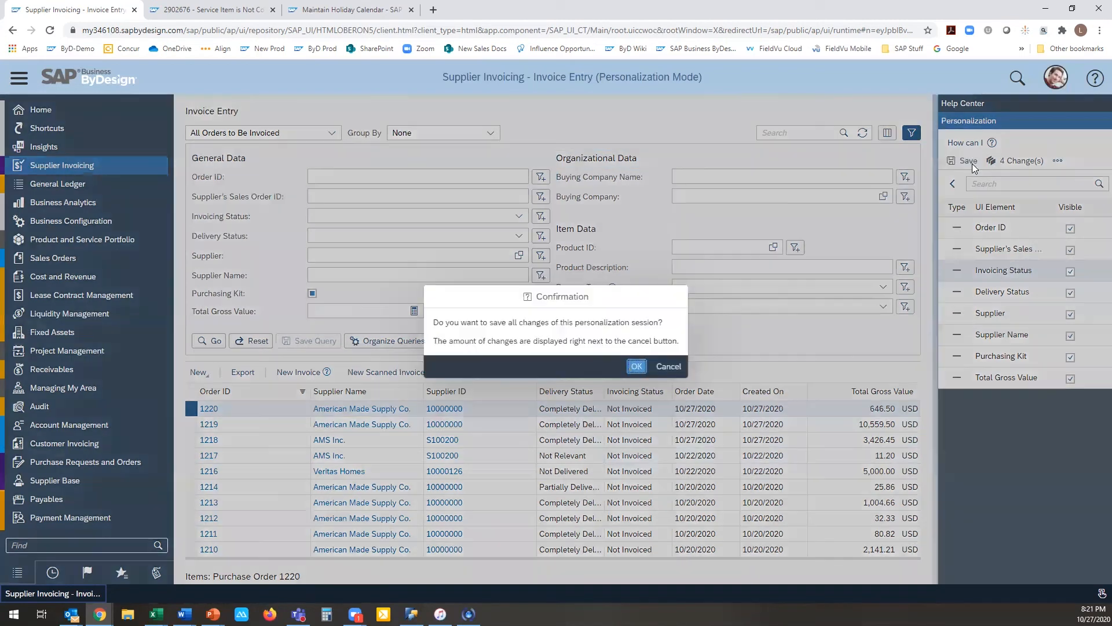
pyautogui.click(665, 367)
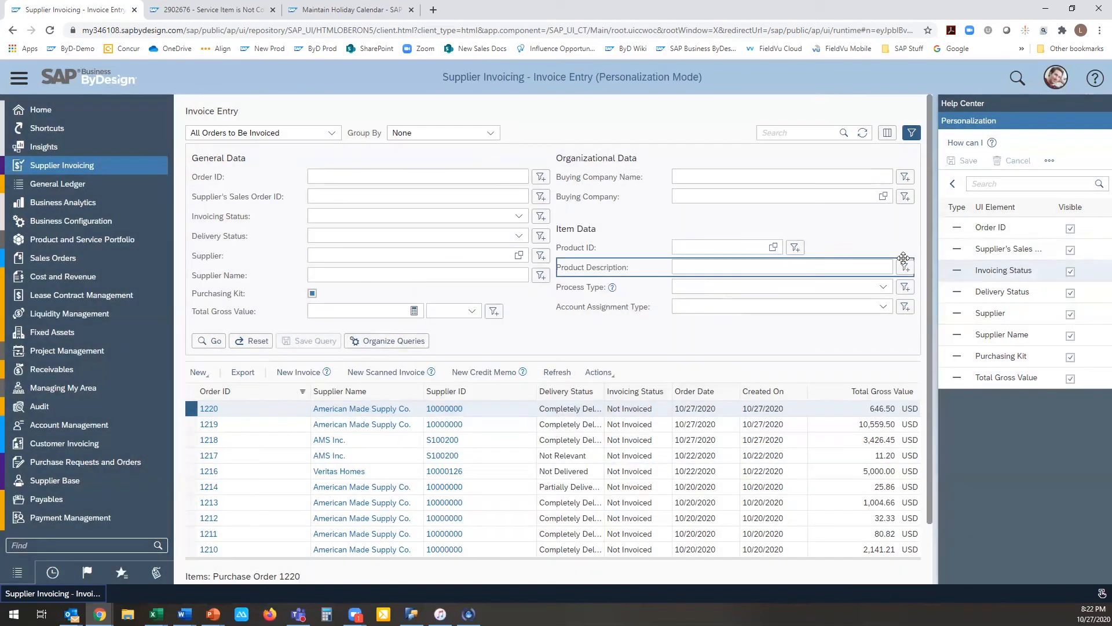
pyautogui.click(1057, 84)
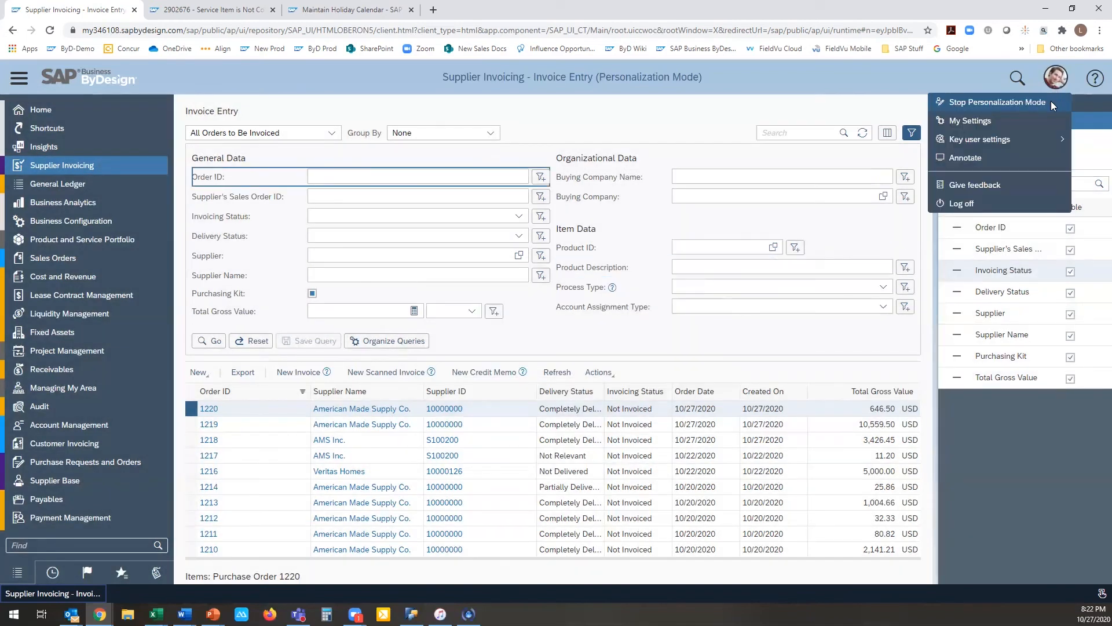
pyautogui.click(996, 101)
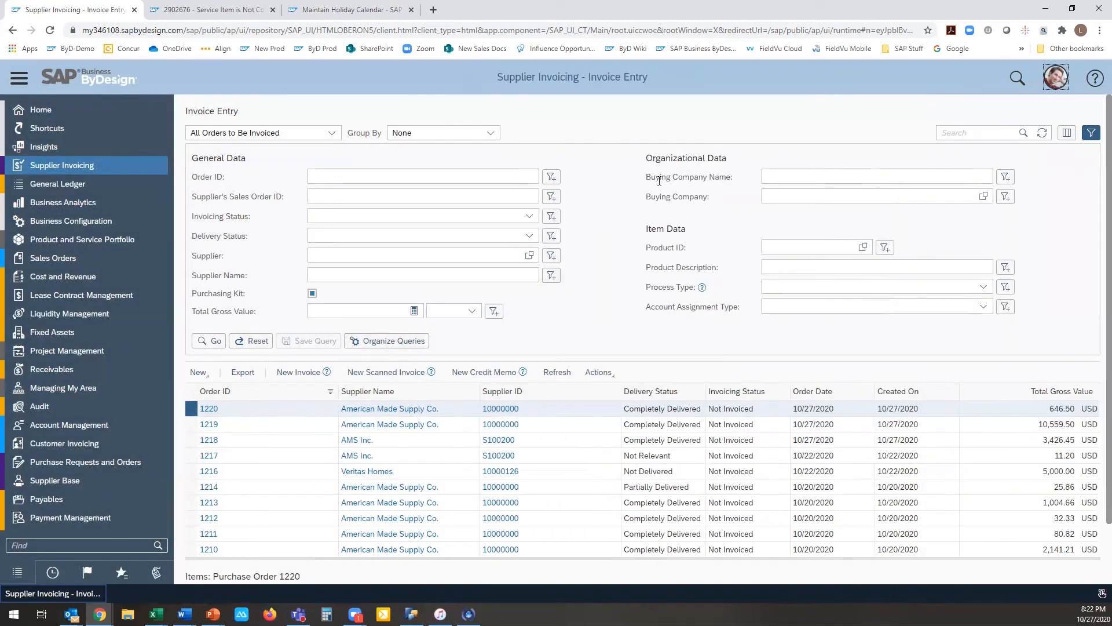
# Step: Switch the Invoice Entry list to the All Orders query and review the other available queries
pyautogui.click(332, 134)
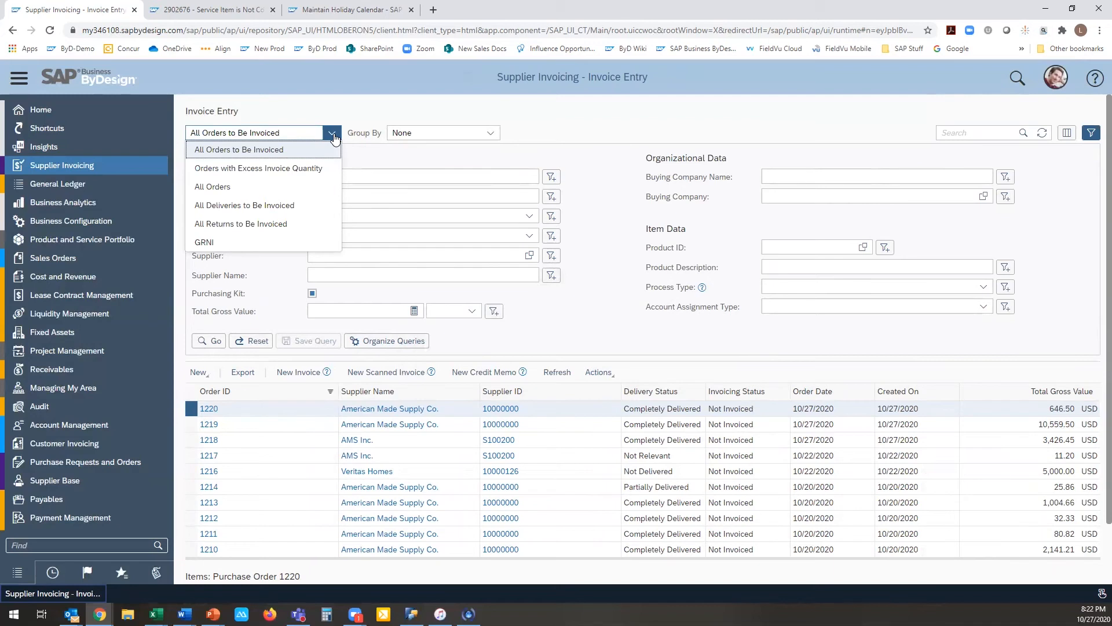
pyautogui.click(199, 186)
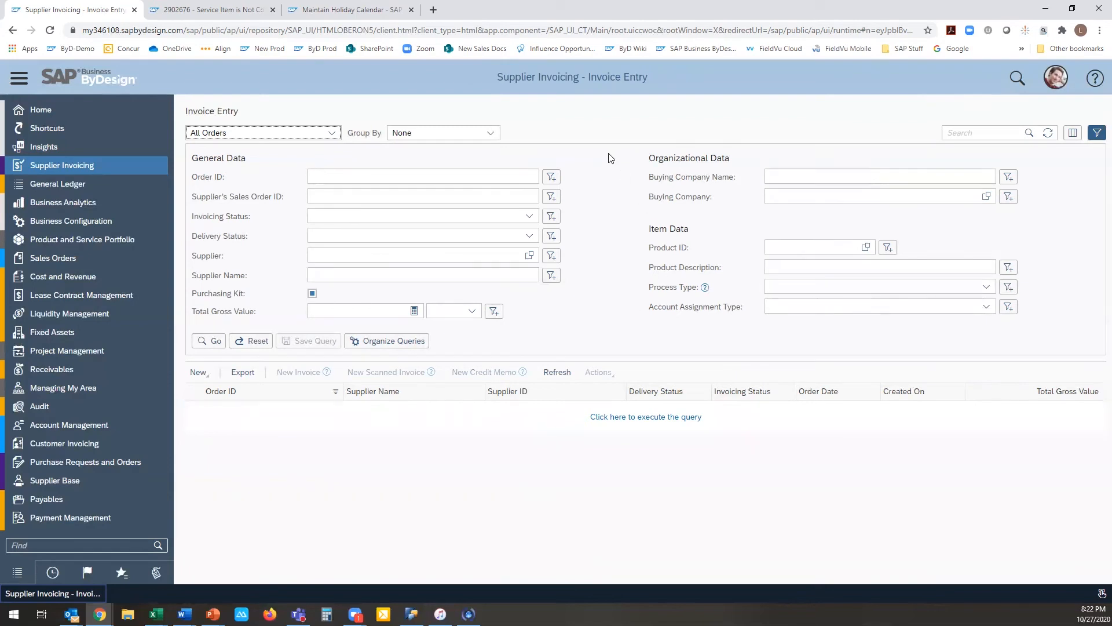
pyautogui.click(335, 133)
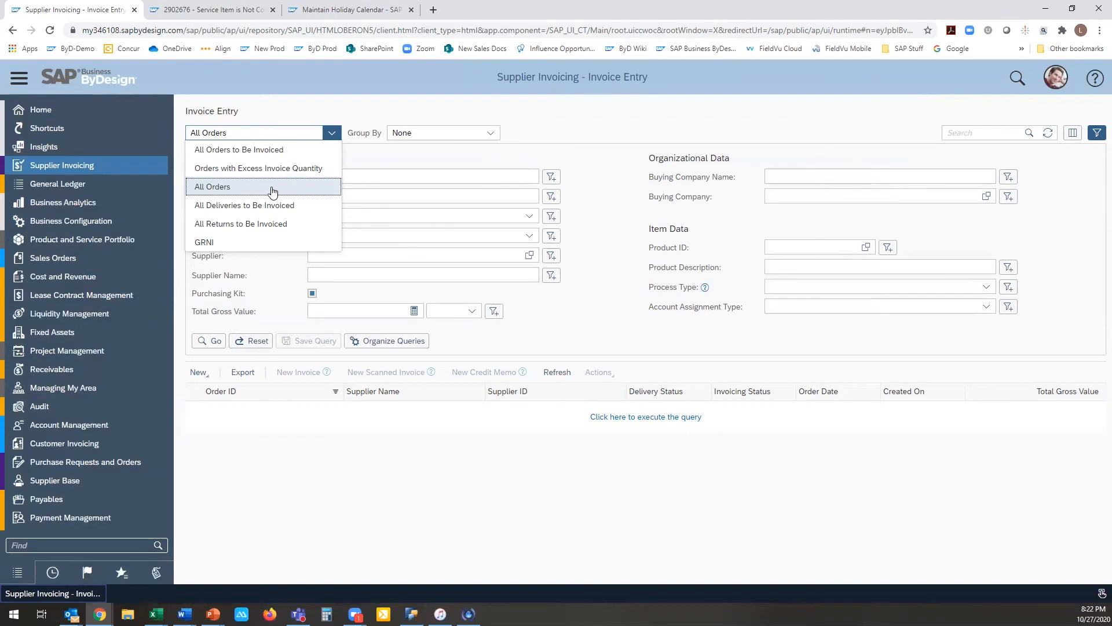
pyautogui.click(599, 196)
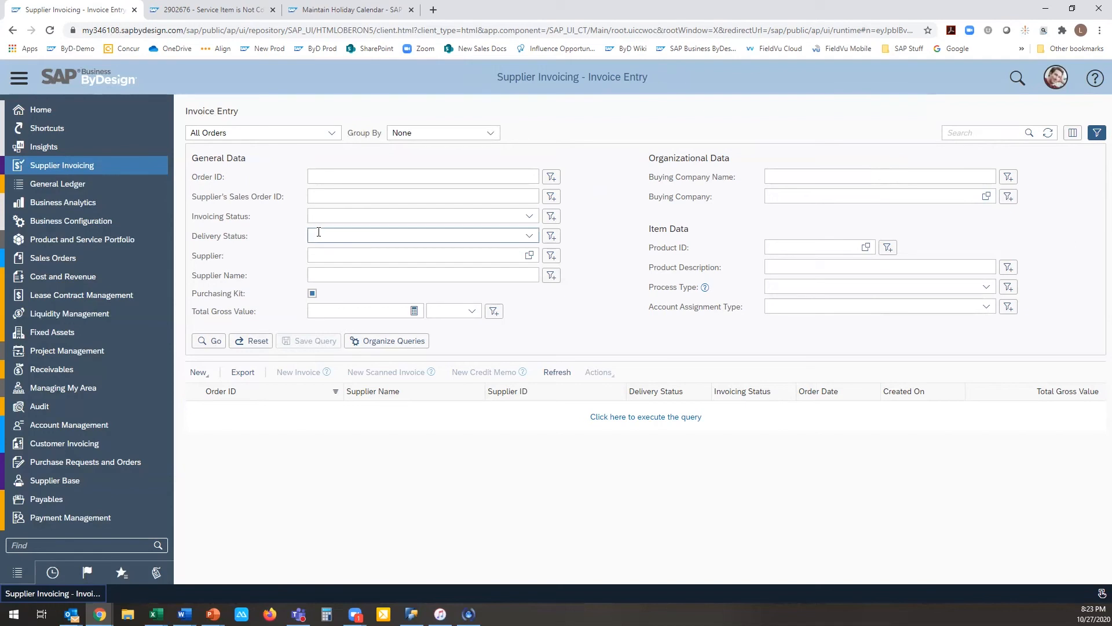
# Step: Set the Delivery Status filter to include orders equal to Completely Delivered or Not Relevant
pyautogui.click(529, 236)
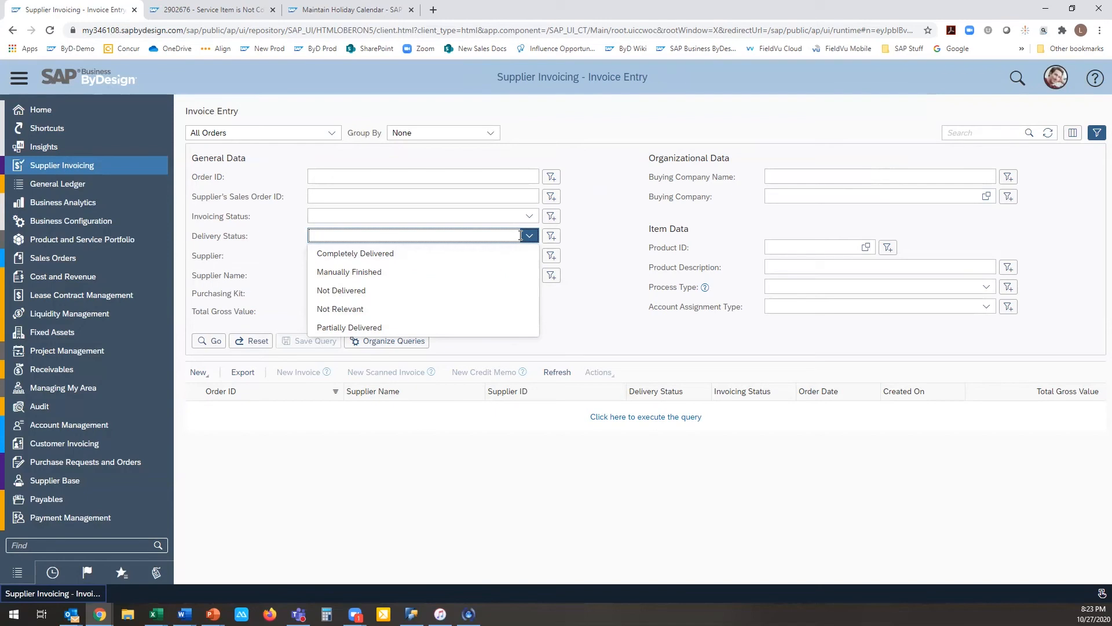
pyautogui.click(551, 236)
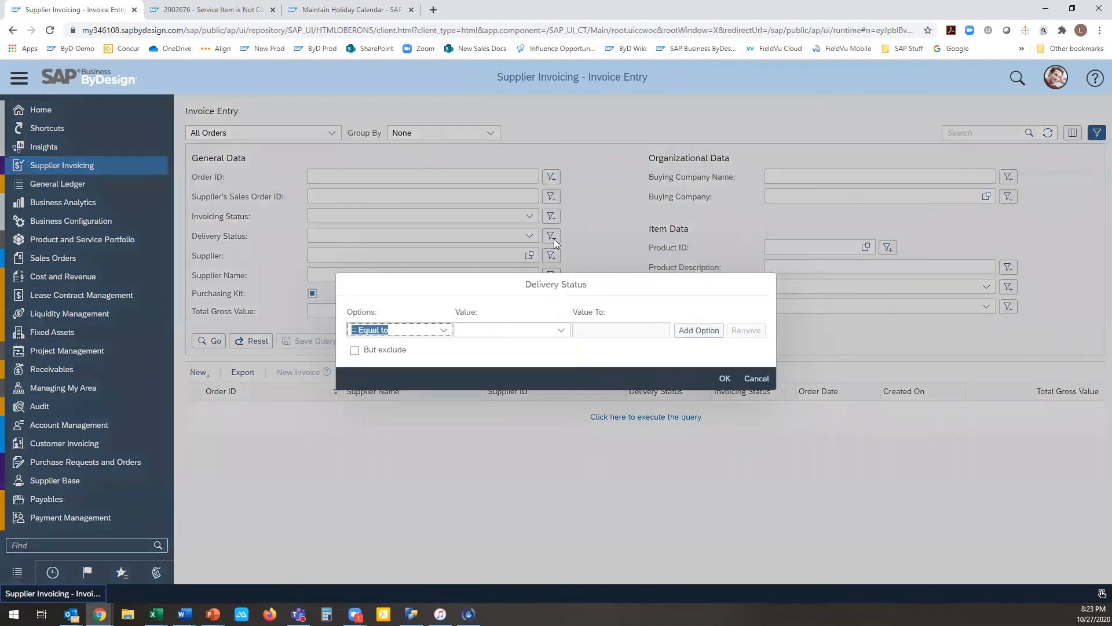
pyautogui.click(557, 331)
pyautogui.click(558, 347)
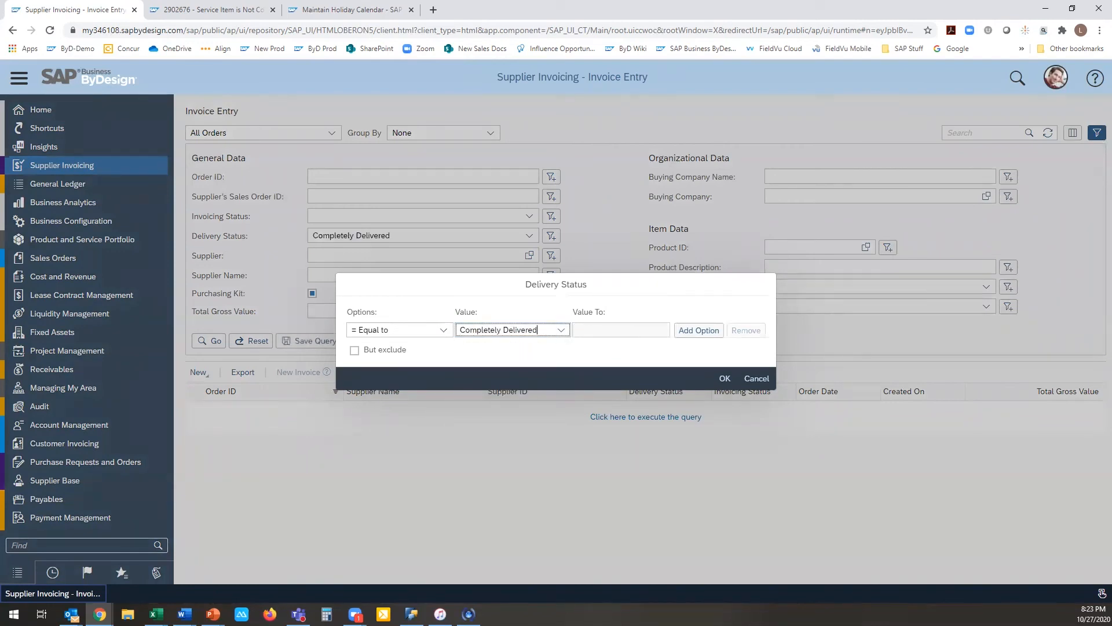
pyautogui.click(698, 330)
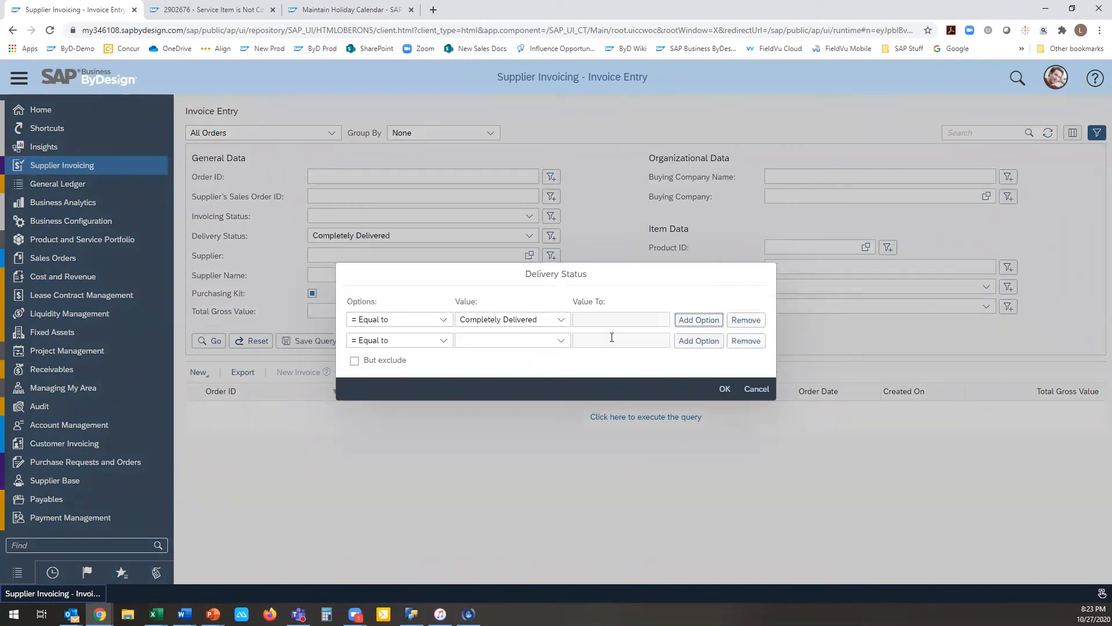
pyautogui.click(562, 342)
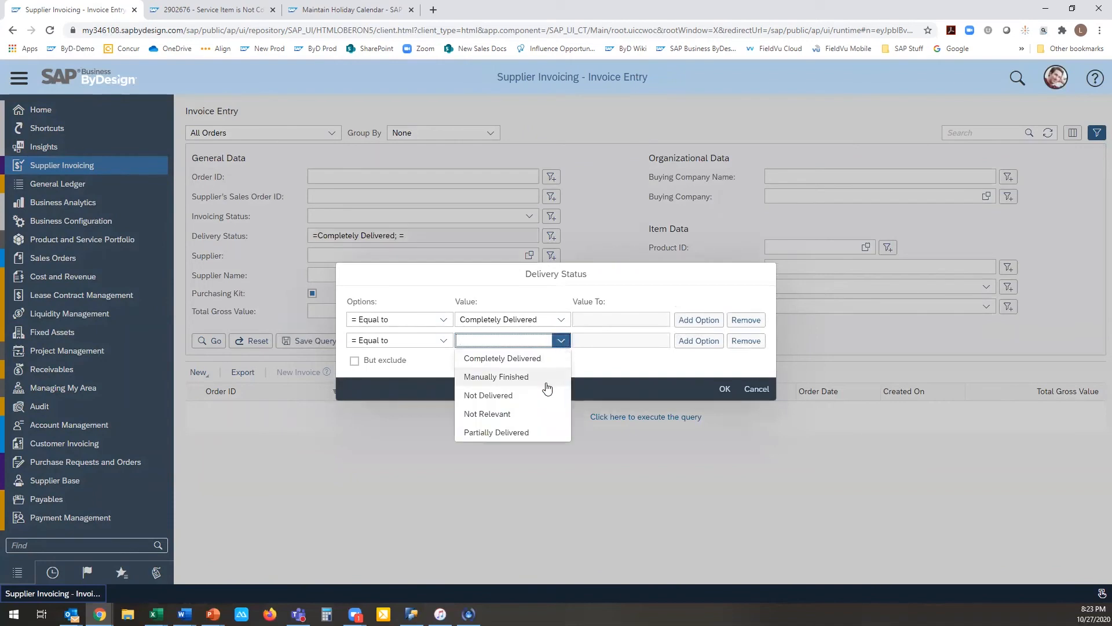
pyautogui.click(541, 412)
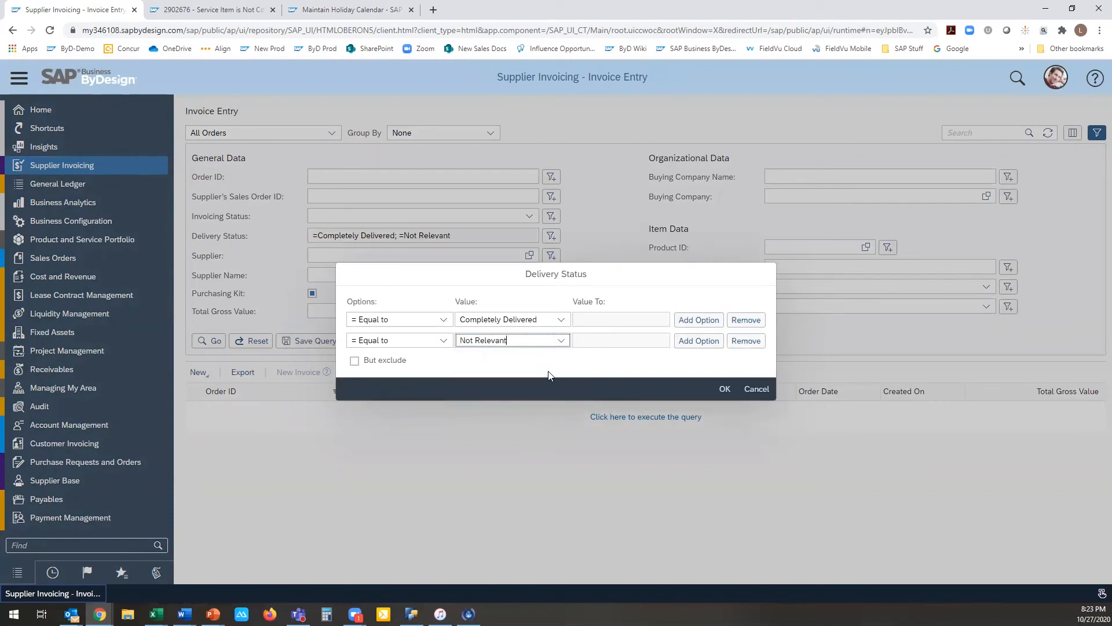
# Step: Add an exclusion for Not Delivered to the Delivery Status filter and run the query
pyautogui.click(354, 361)
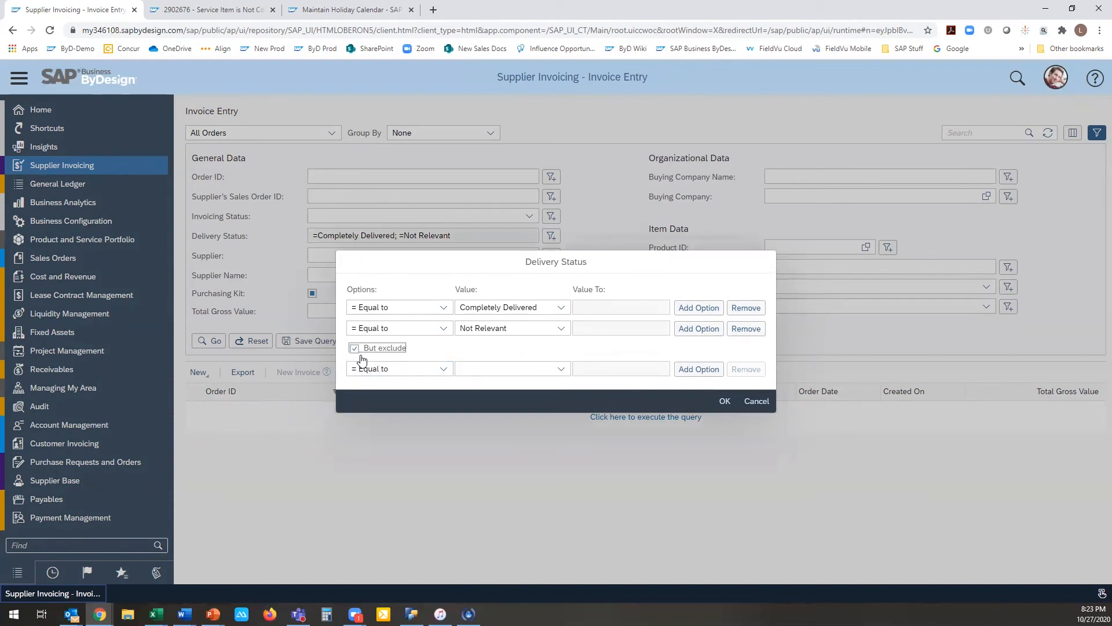
pyautogui.click(561, 369)
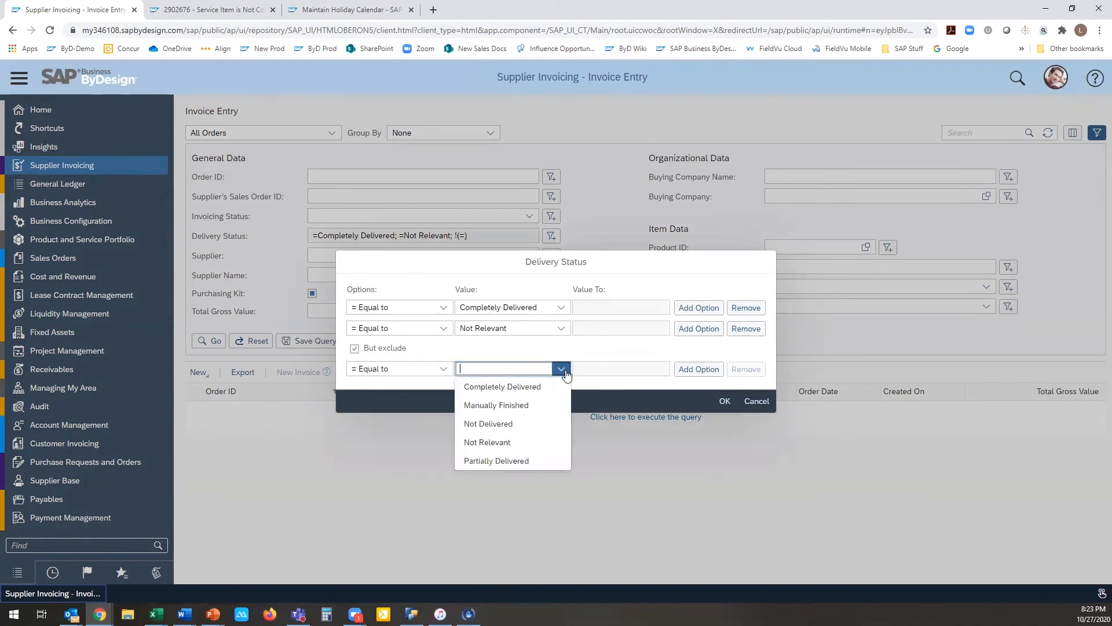
pyautogui.click(558, 423)
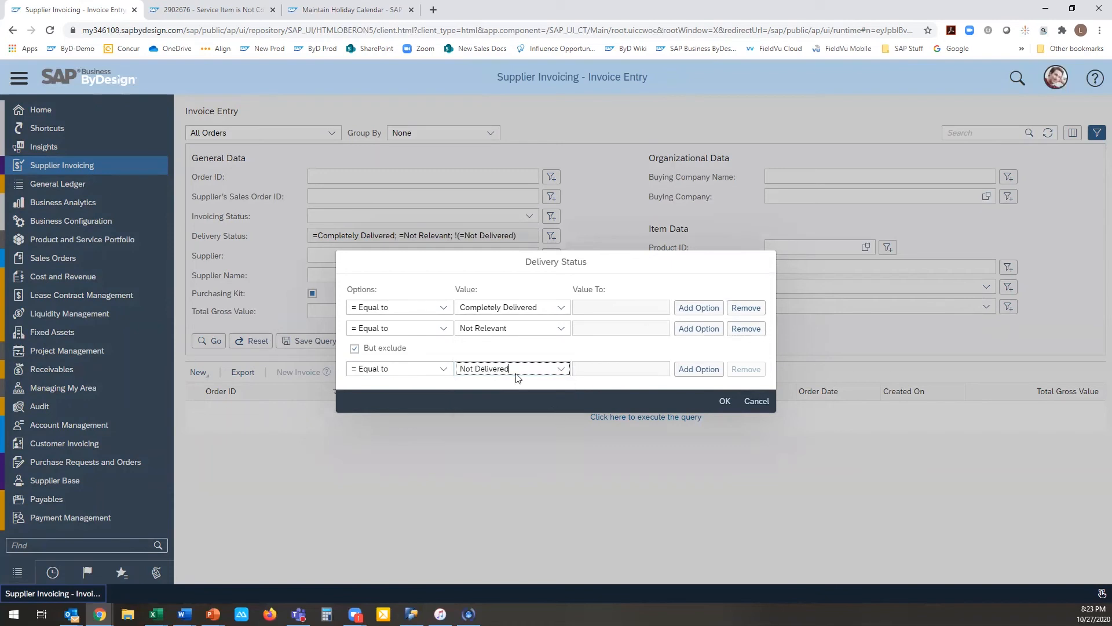
pyautogui.click(724, 401)
pyautogui.click(215, 343)
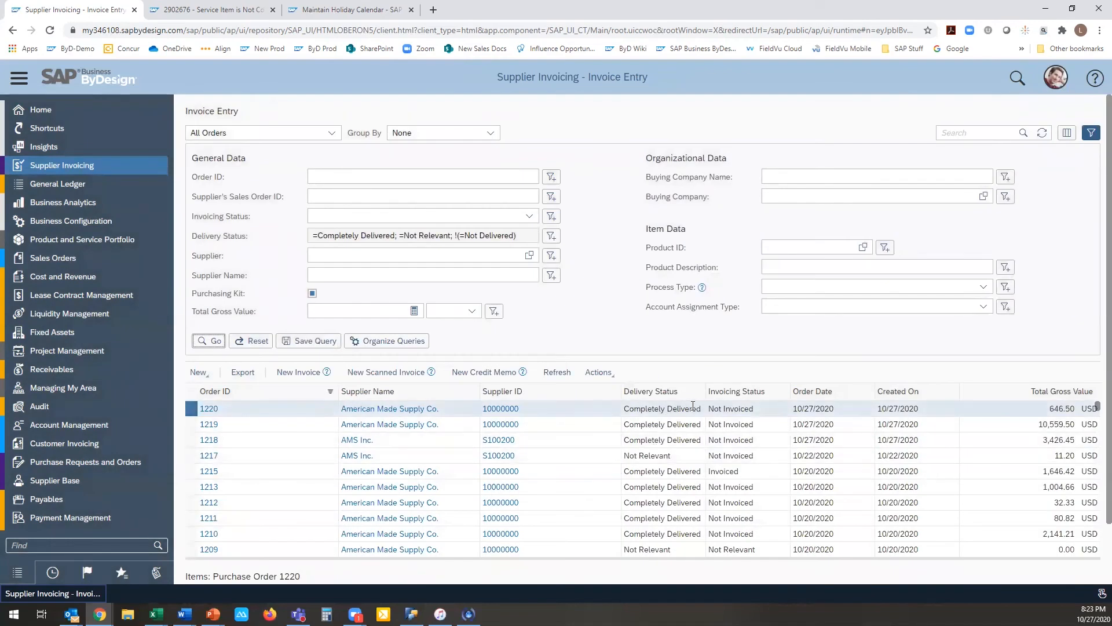
# Step: Restrict the orders to Invoicing Status Not Invoiced and run the query again
pyautogui.click(530, 217)
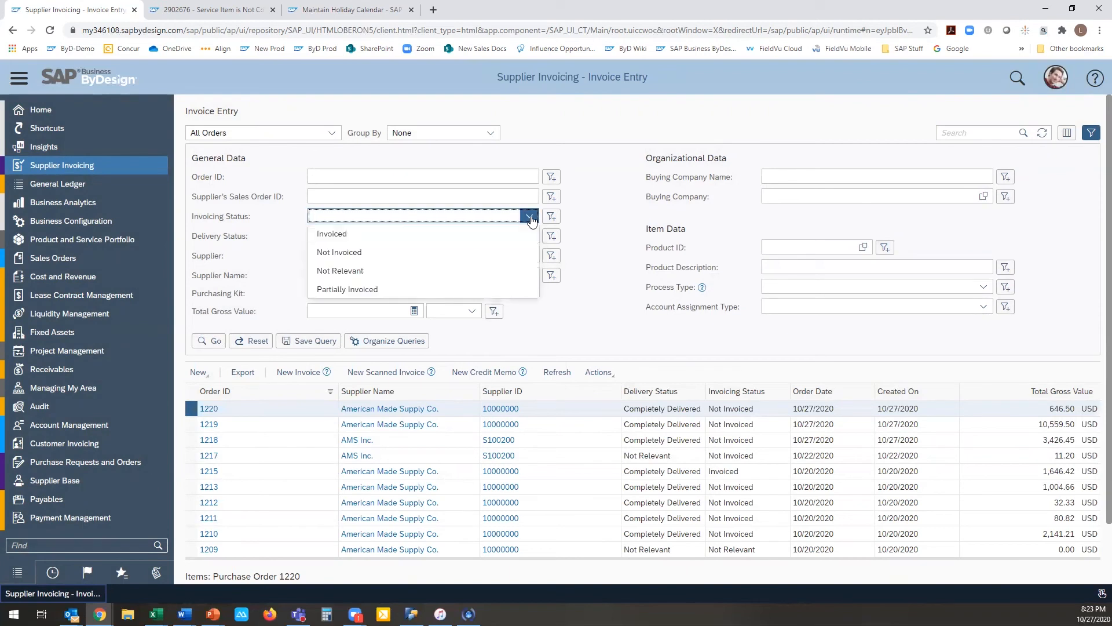
pyautogui.click(521, 251)
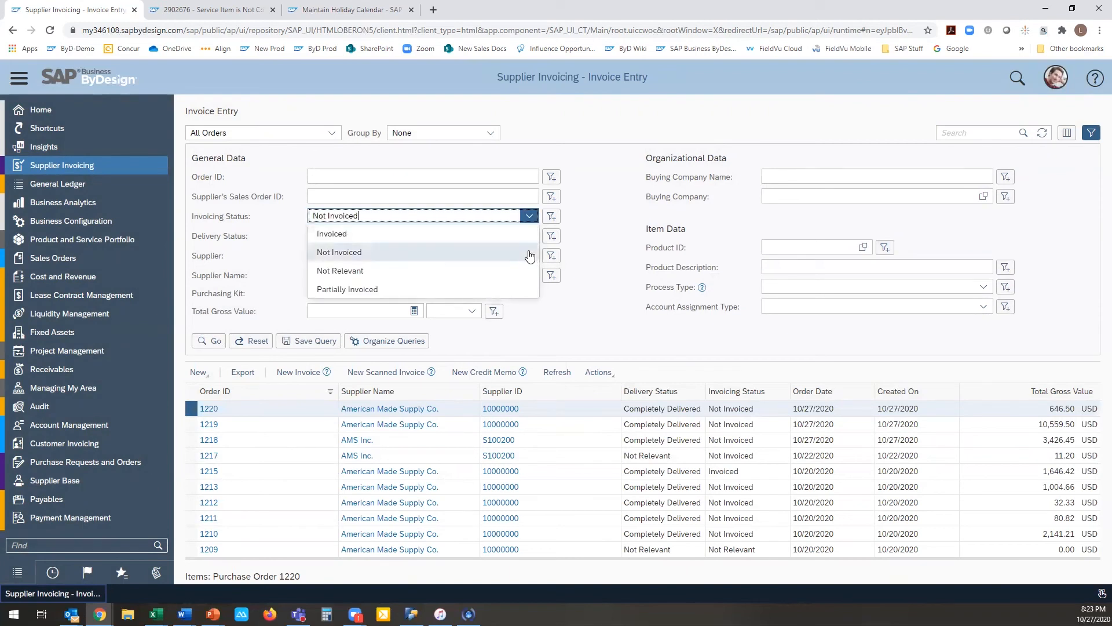
pyautogui.click(213, 341)
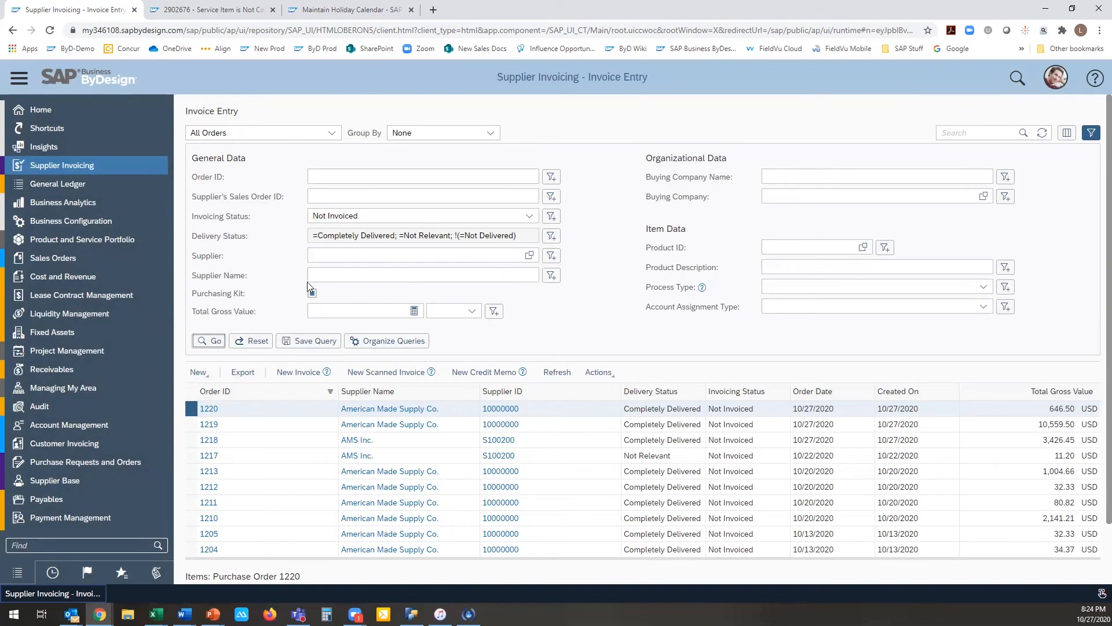
# Step: Save the filter as a query named "Rev'd Not Invoice" and make it the default query
pyautogui.click(297, 344)
pyautogui.moveTo(579, 317); pyautogui.dragTo(496, 322)
pyautogui.write("Rev'd ")
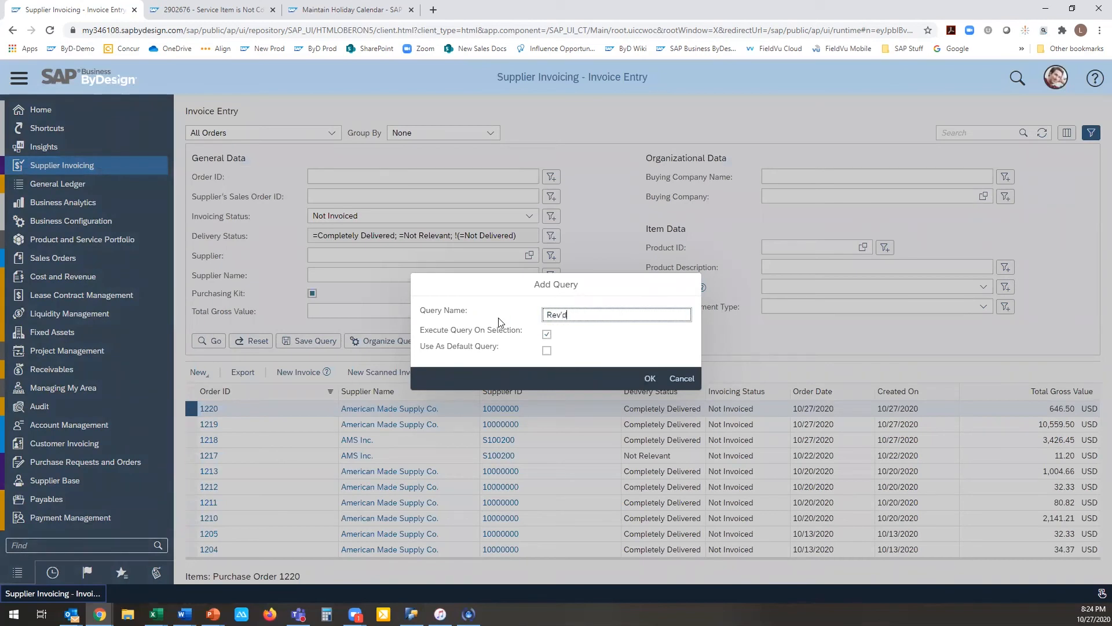
pyautogui.write('Not Invoice')
pyautogui.click(547, 351)
pyautogui.click(650, 378)
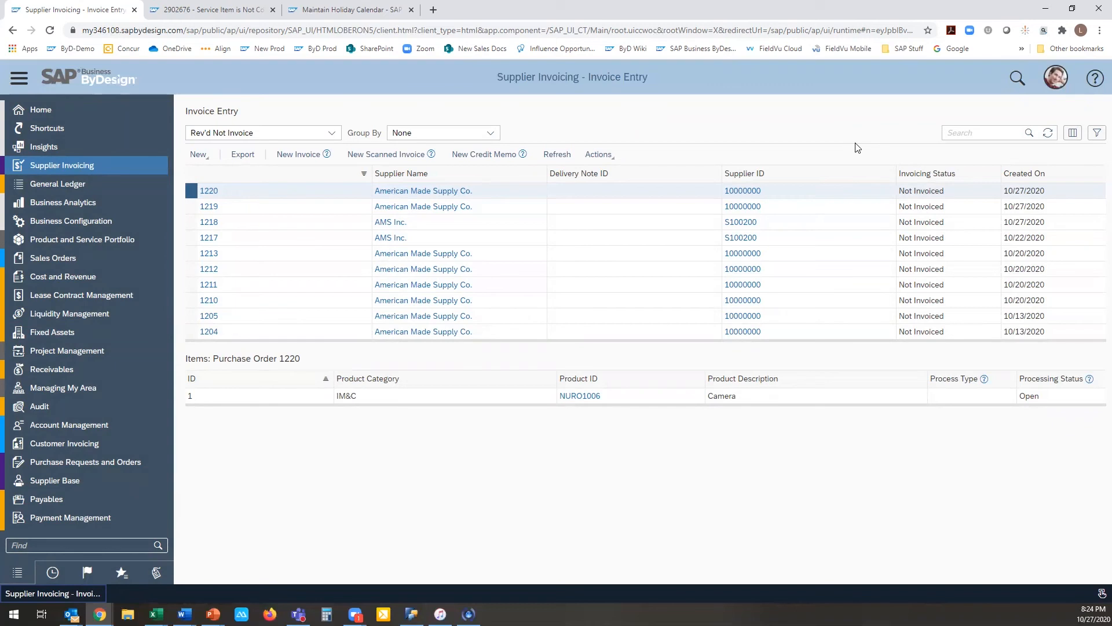
# Step: Organize the queries so All Orders to Be Invoiced is the default and All Orders executes on selection
pyautogui.click(1096, 134)
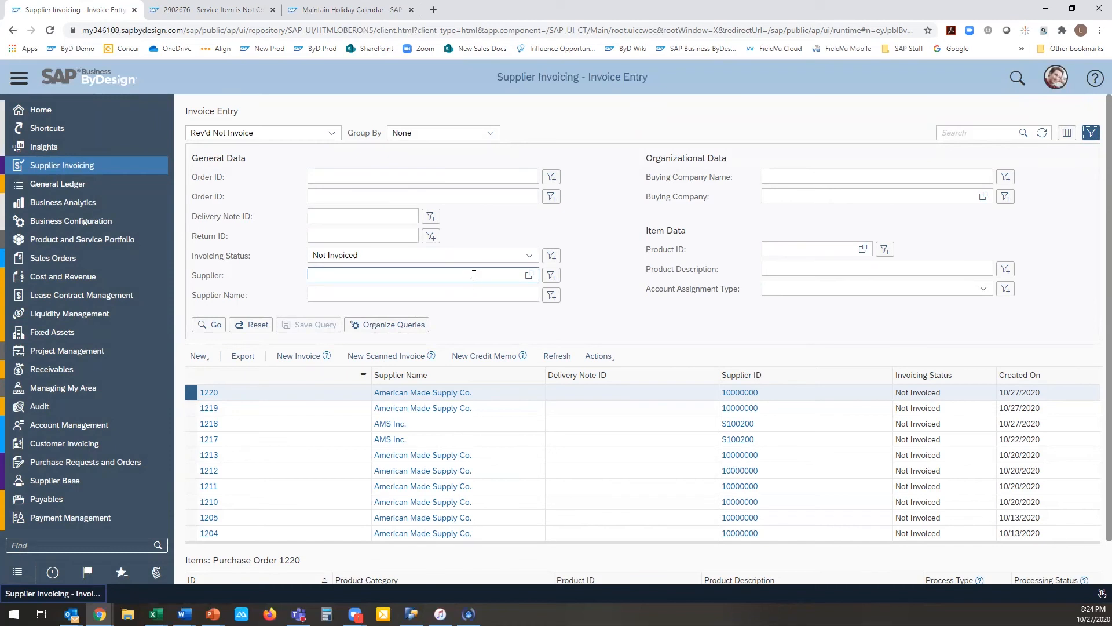
pyautogui.click(421, 325)
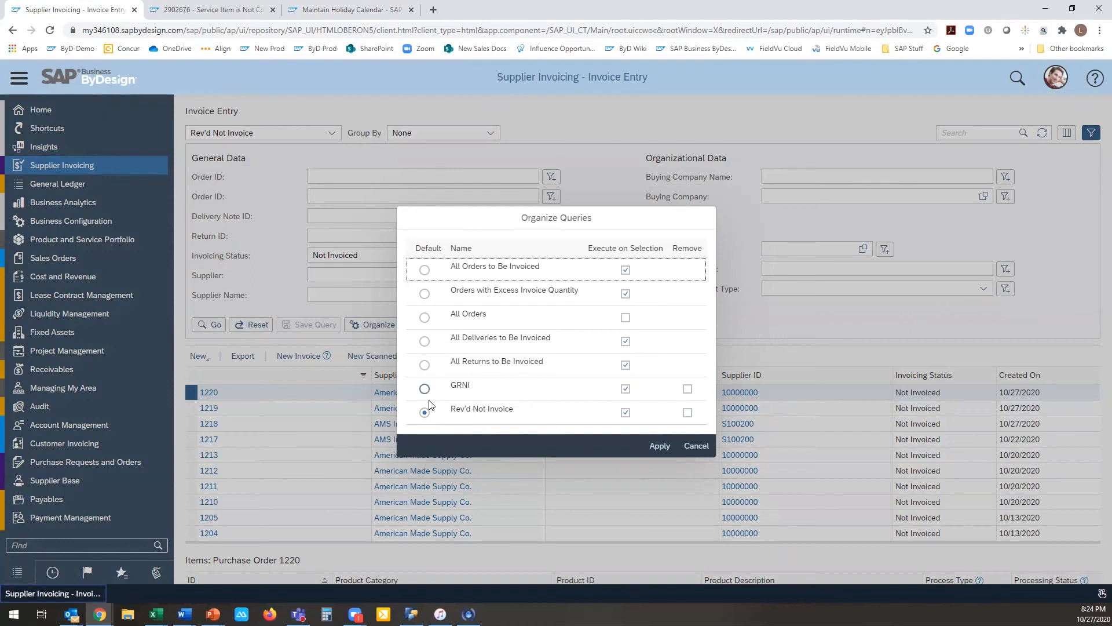
pyautogui.click(425, 271)
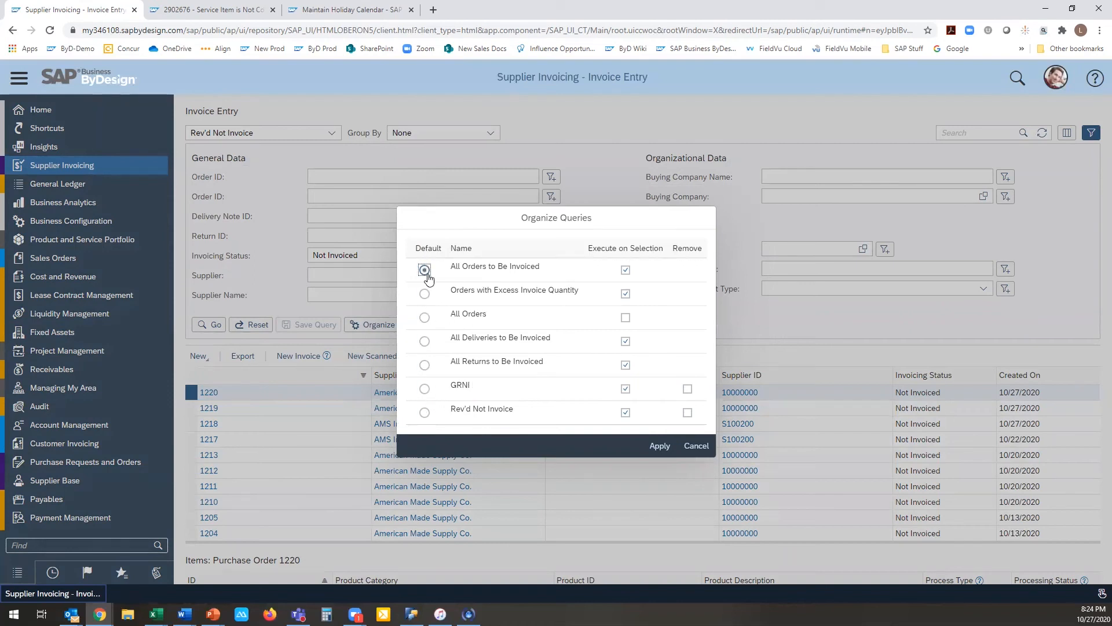
pyautogui.click(625, 319)
pyautogui.click(660, 445)
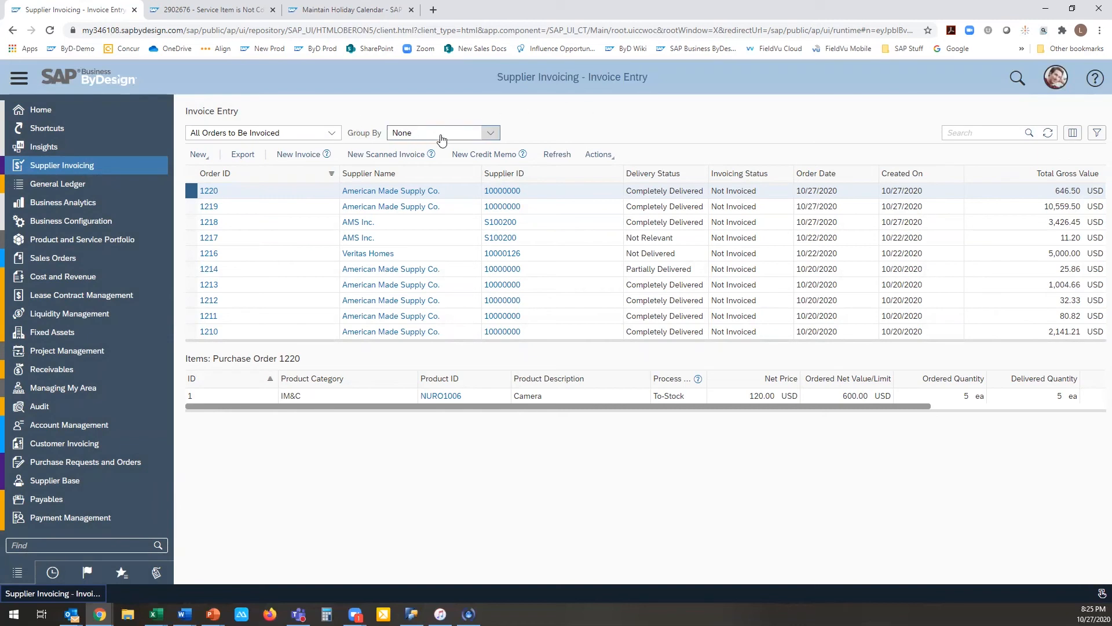
# Step: Group the orders to be invoiced by Supplier Name and look through the grouped list
pyautogui.click(492, 137)
pyautogui.click(494, 164)
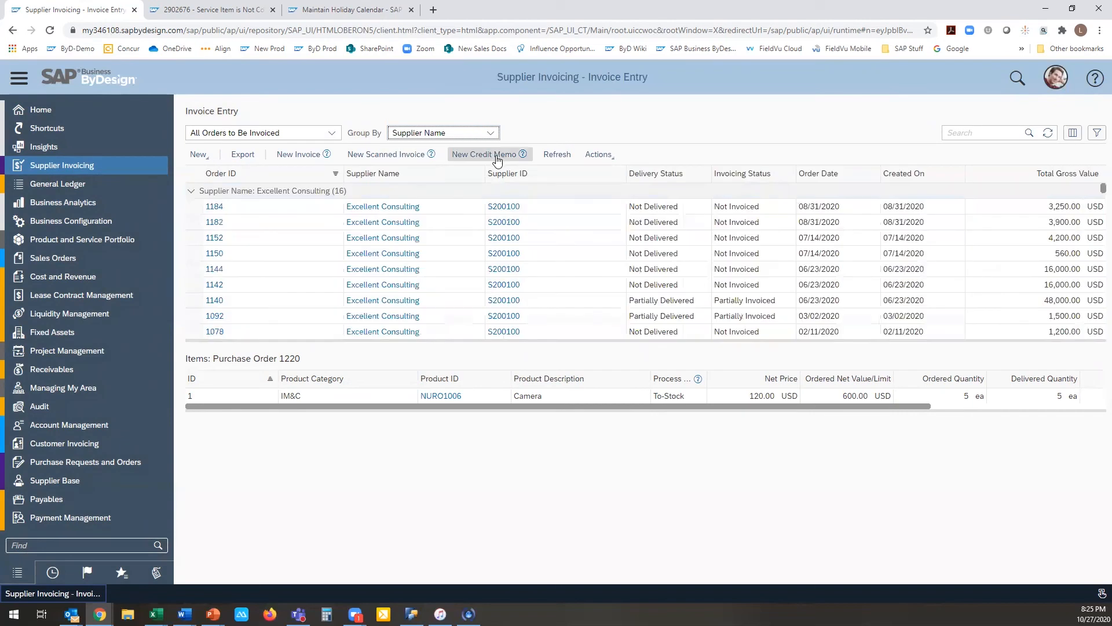
pyautogui.scroll(-2, 396, 248)
pyautogui.scroll(2, 396, 248)
# Step: Remove the grouping from the All Orders to Be Invoiced list by setting Group By to None
pyautogui.click(340, 135)
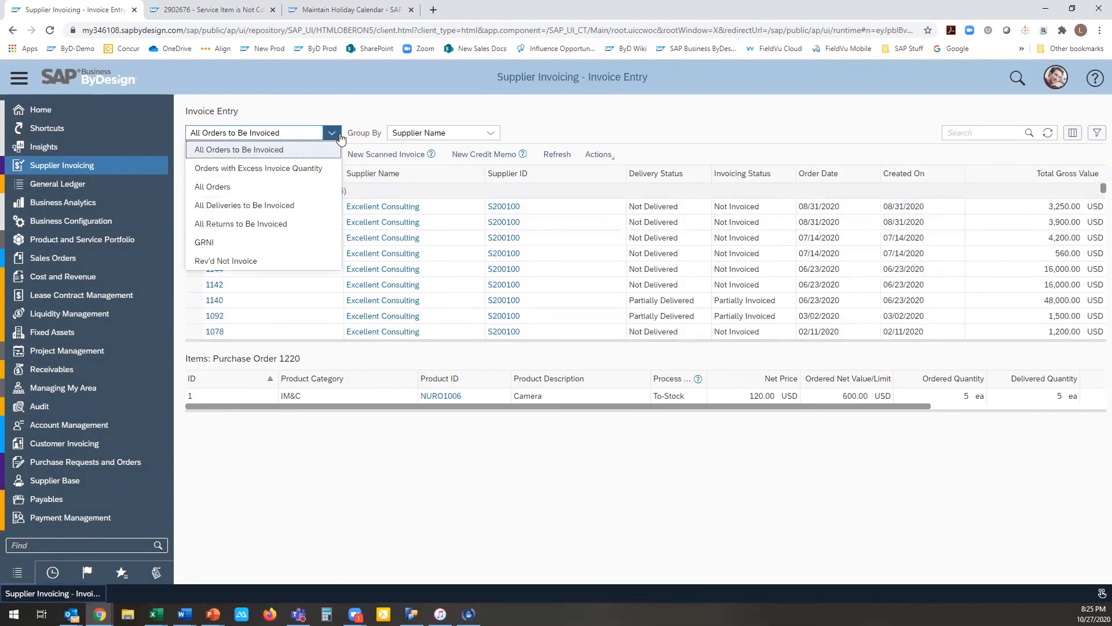
pyautogui.click(491, 137)
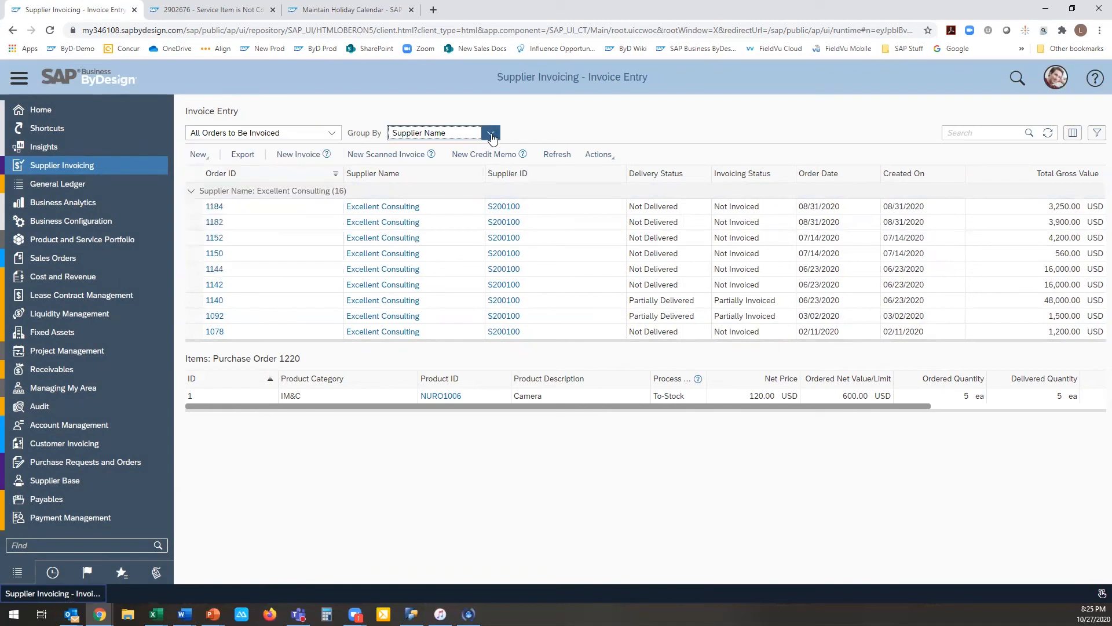
pyautogui.click(491, 137)
pyautogui.click(404, 149)
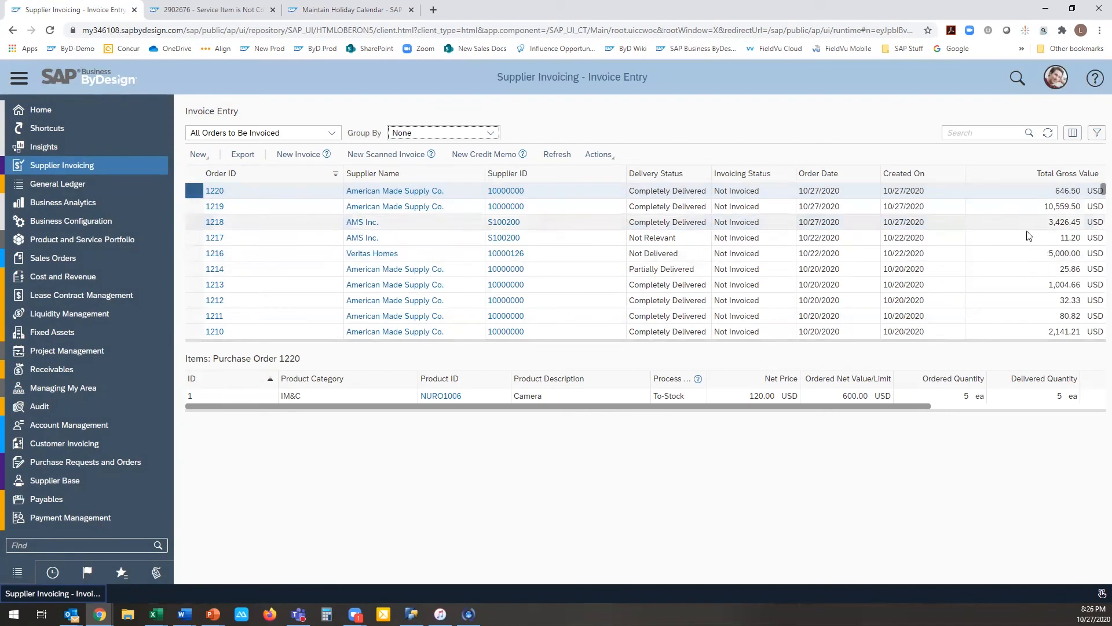
# Step: In personalization mode, set the Invoice Entry table's display to 15 visible rows with Vertical grid lines and apply it
pyautogui.click(1056, 78)
pyautogui.click(1045, 101)
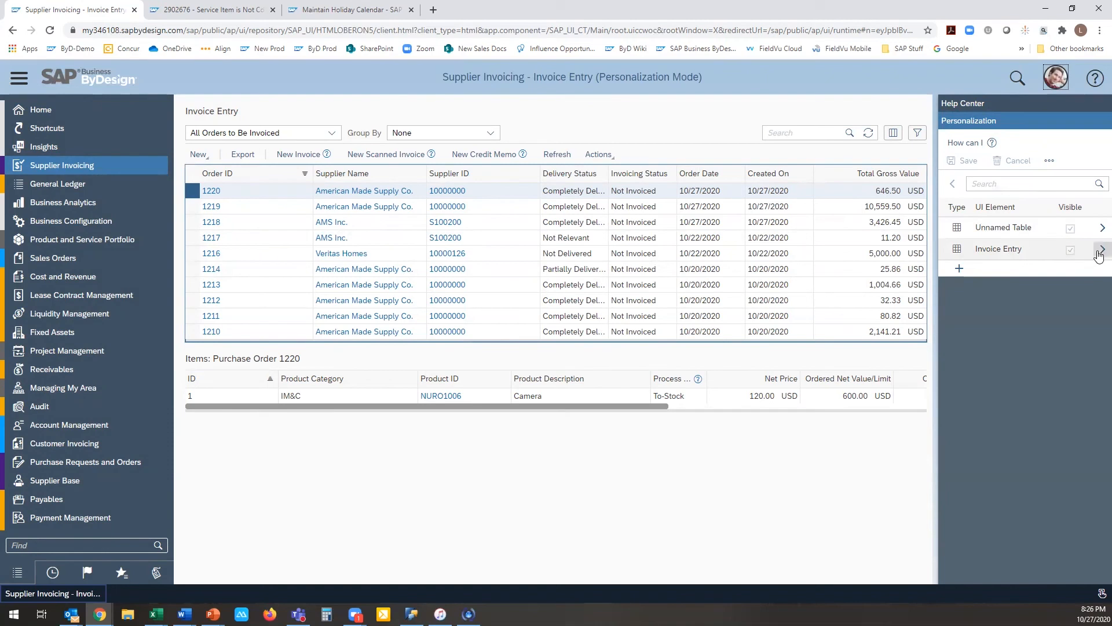
pyautogui.click(952, 253)
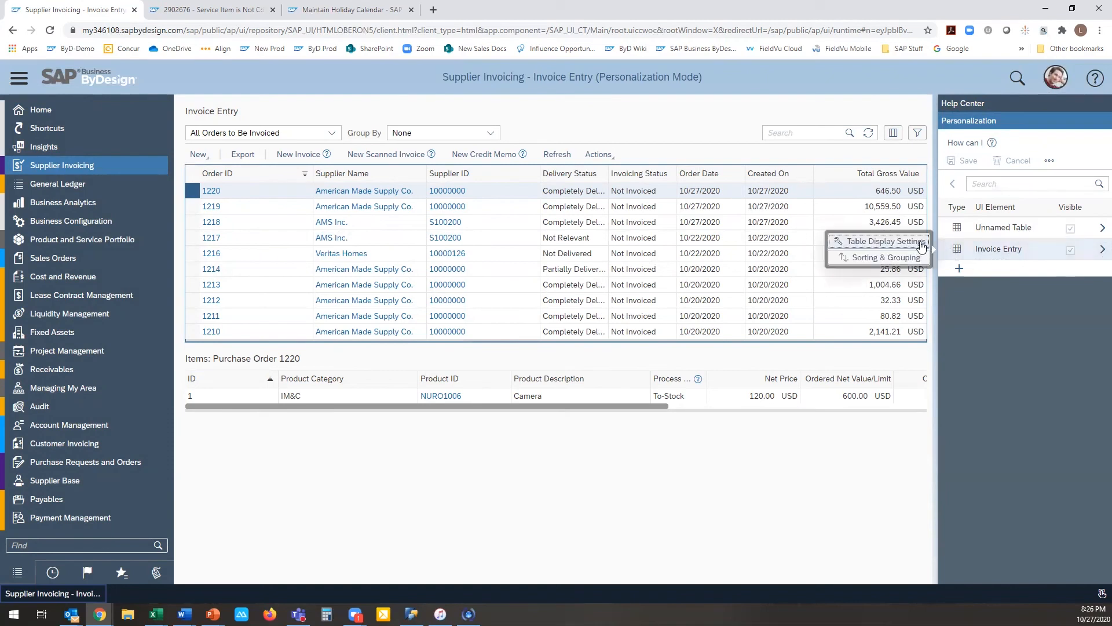
pyautogui.click(899, 248)
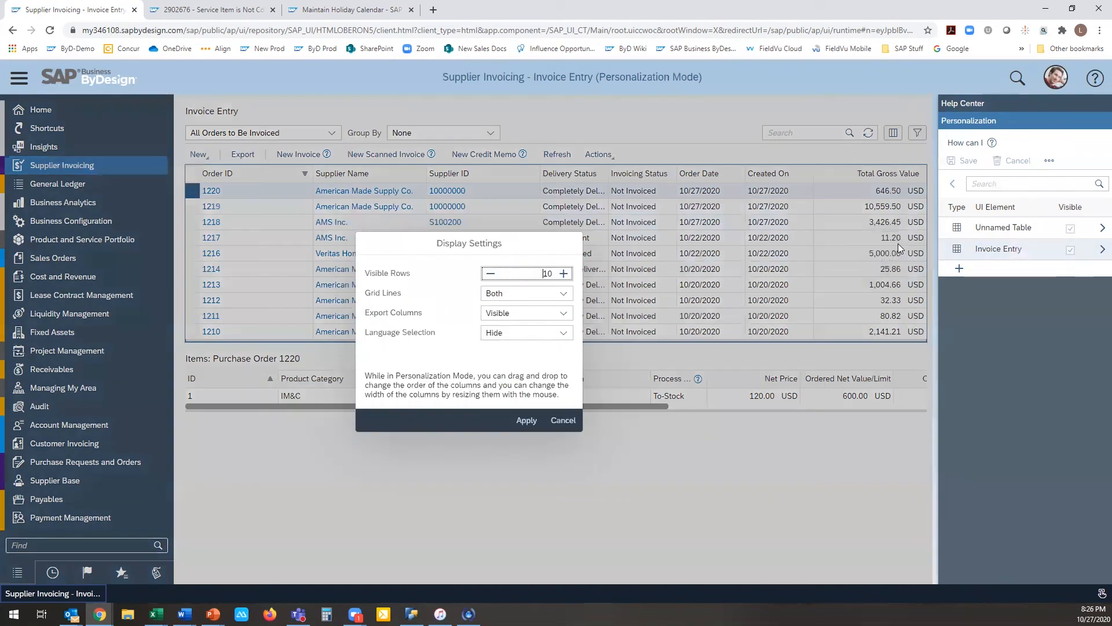
pyautogui.click(564, 275)
pyautogui.click(563, 275)
pyautogui.click(564, 276)
pyautogui.click(564, 276)
pyautogui.click(564, 294)
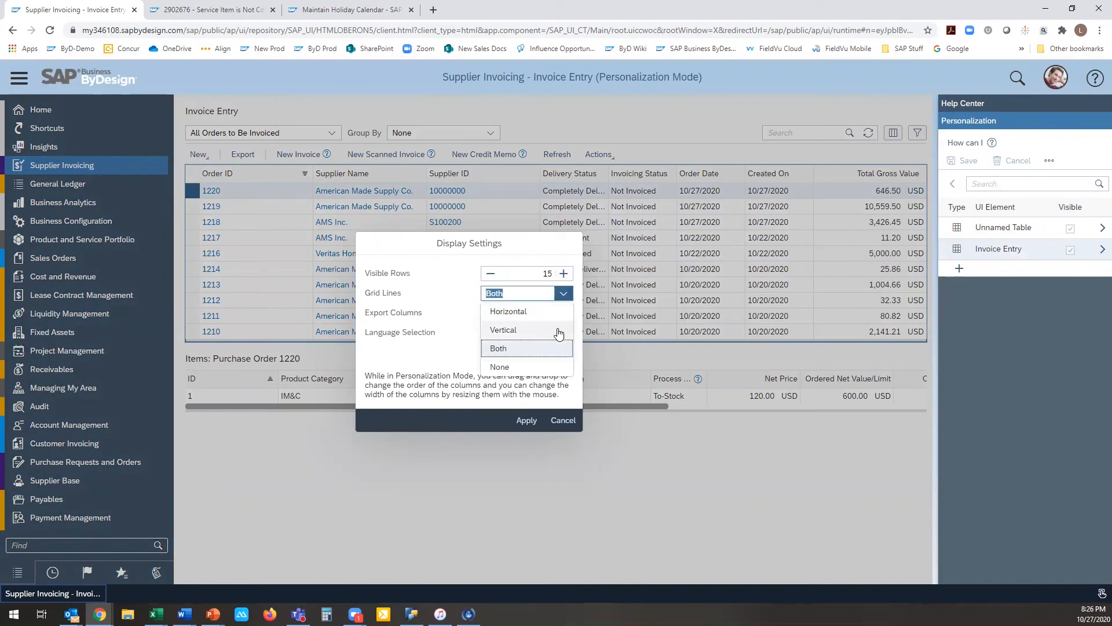
pyautogui.click(529, 331)
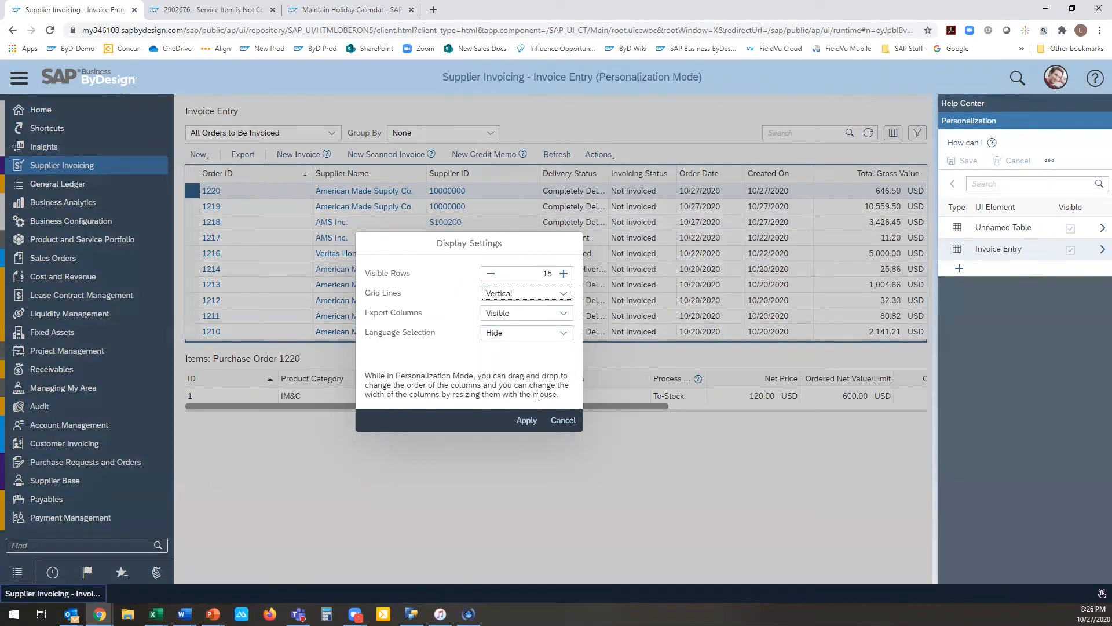
pyautogui.click(563, 314)
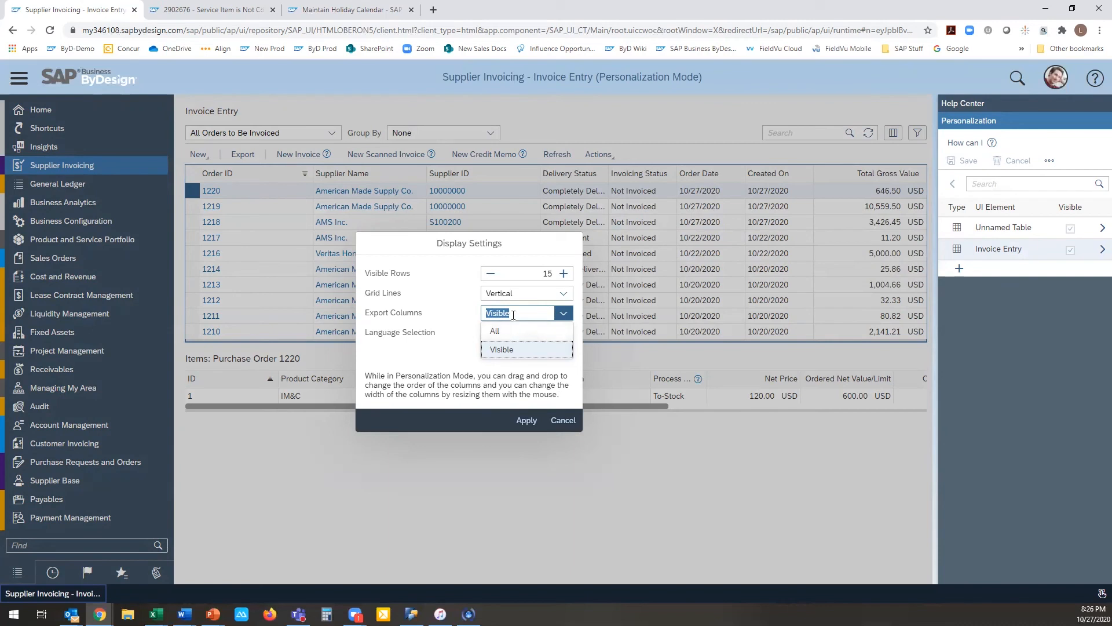
pyautogui.click(526, 420)
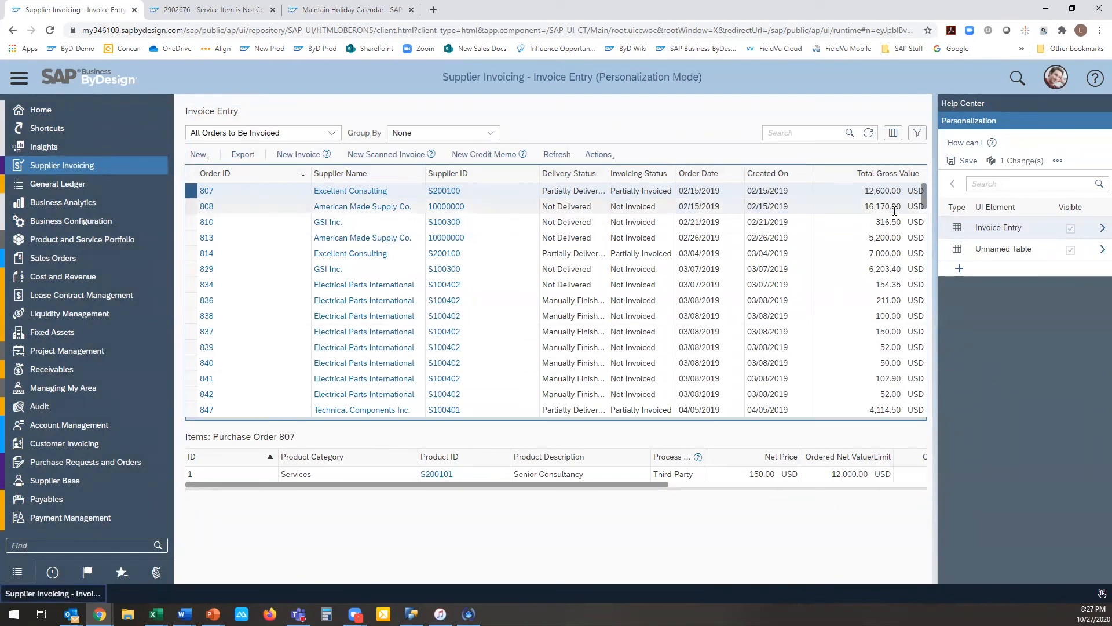
# Step: Add Invoicing Status, sorted ascending, ahead of Order ID in the Invoice Entry table's sorting and reload the list
pyautogui.click(956, 232)
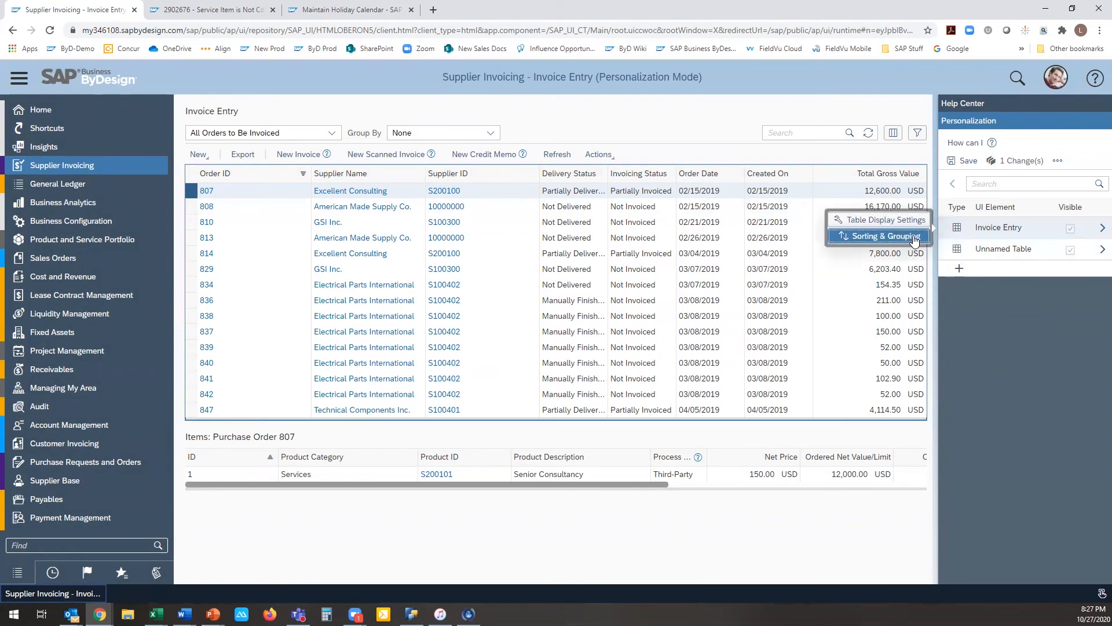
pyautogui.click(885, 236)
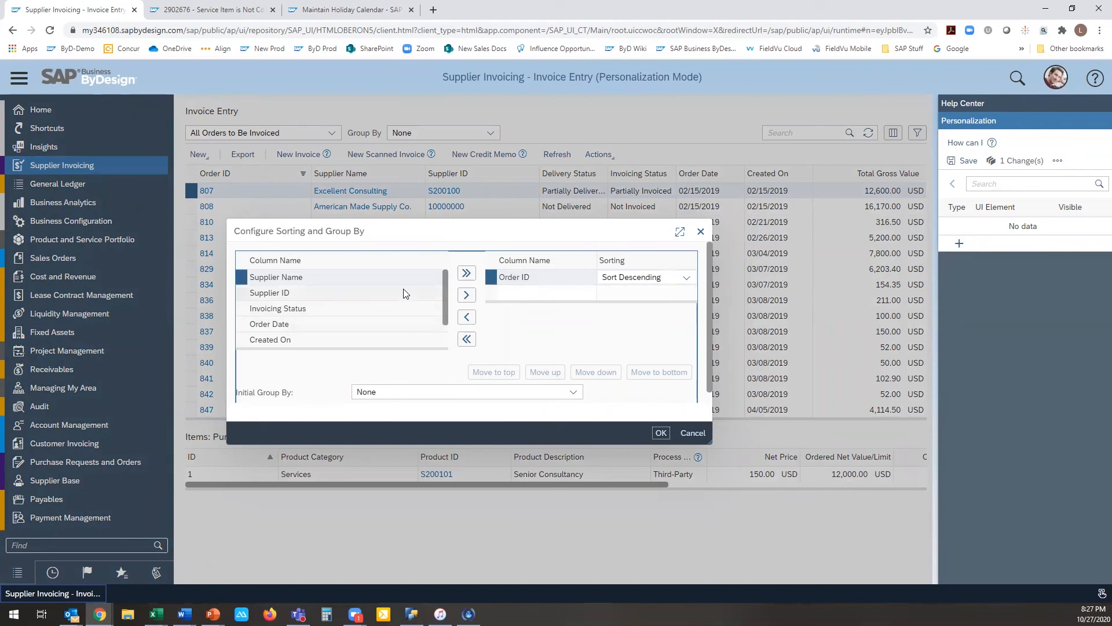
pyautogui.click(394, 308)
pyautogui.click(464, 298)
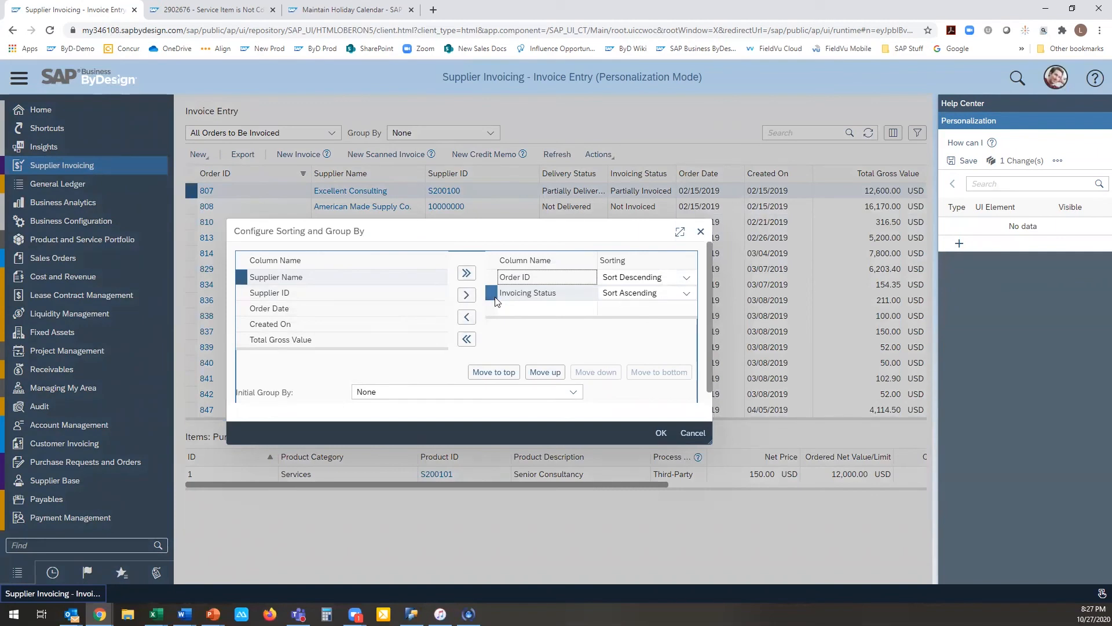
pyautogui.click(545, 372)
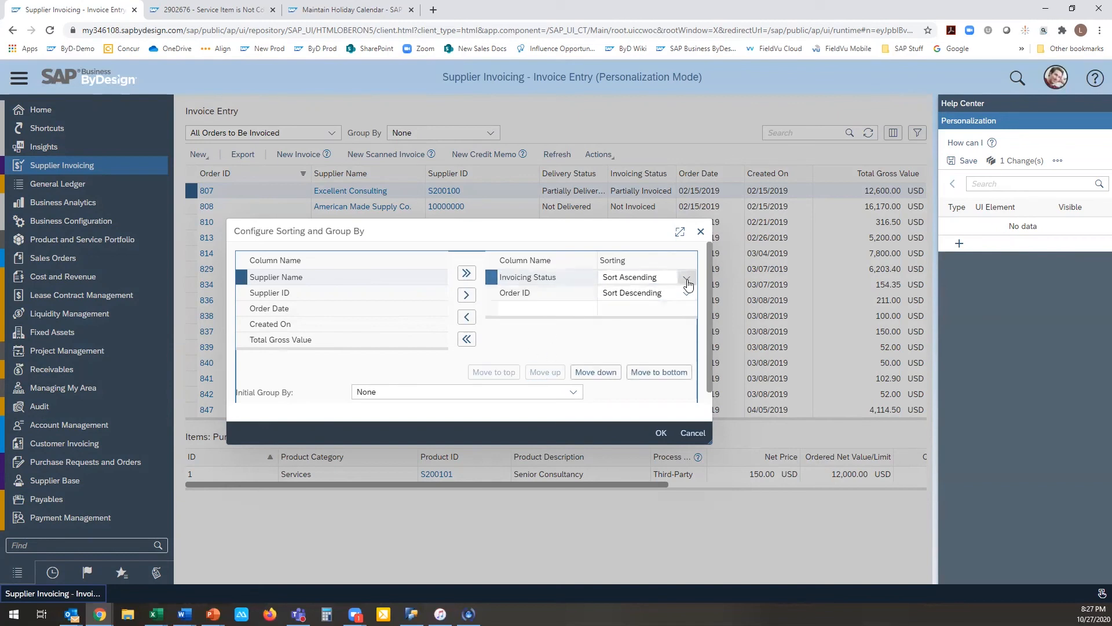
pyautogui.click(660, 432)
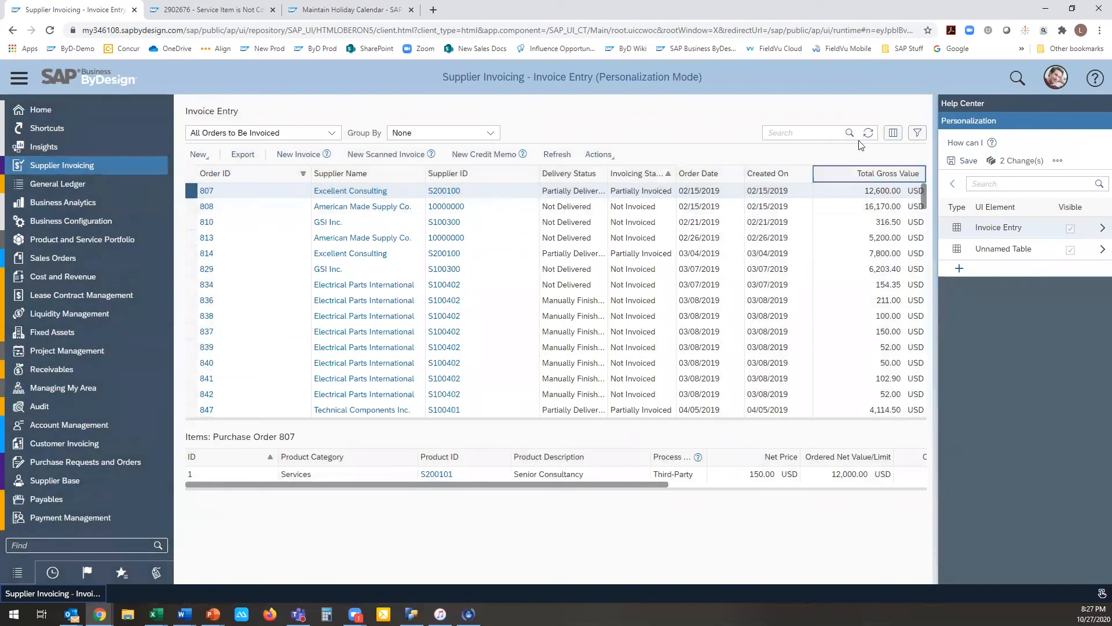
pyautogui.click(867, 132)
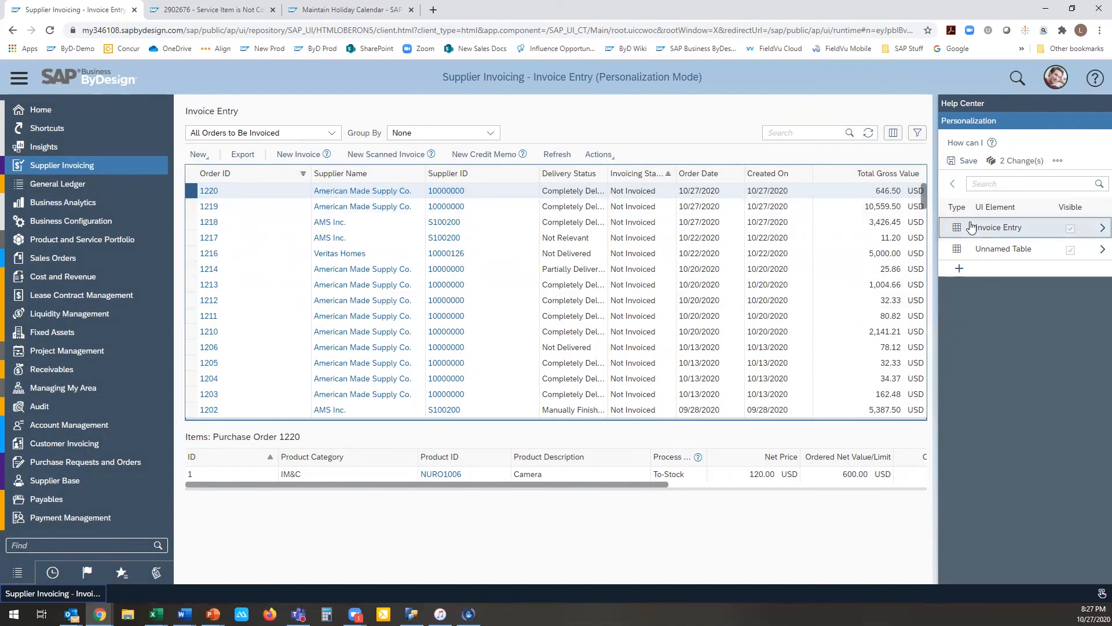
# Step: Set the Invoice Entry table's initial grouping to Supplier Name
pyautogui.click(997, 227)
pyautogui.click(912, 237)
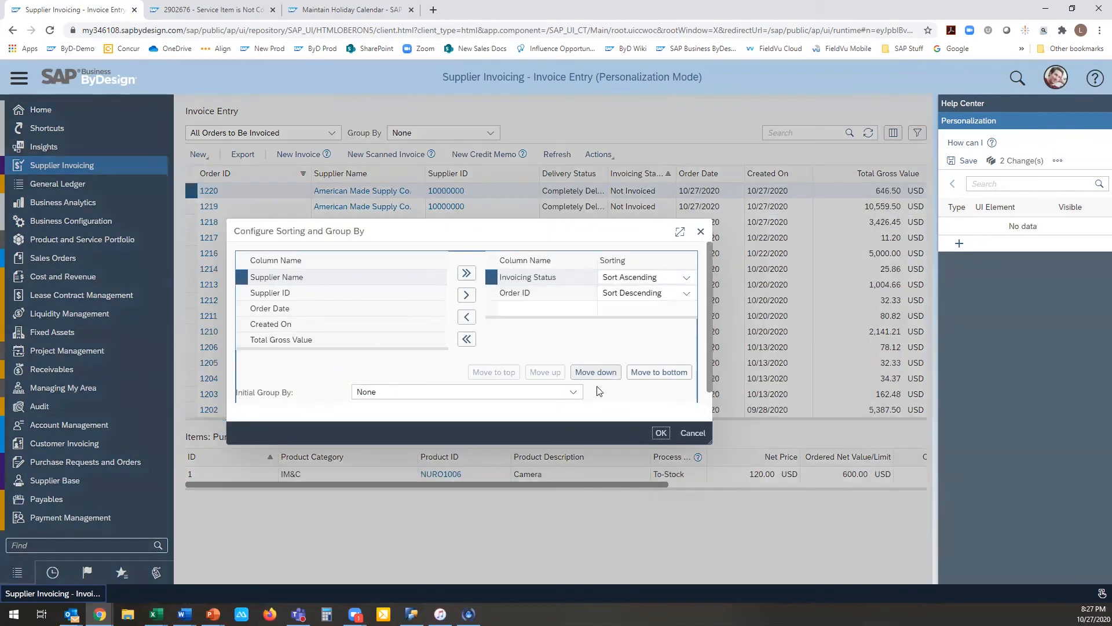
pyautogui.click(573, 392)
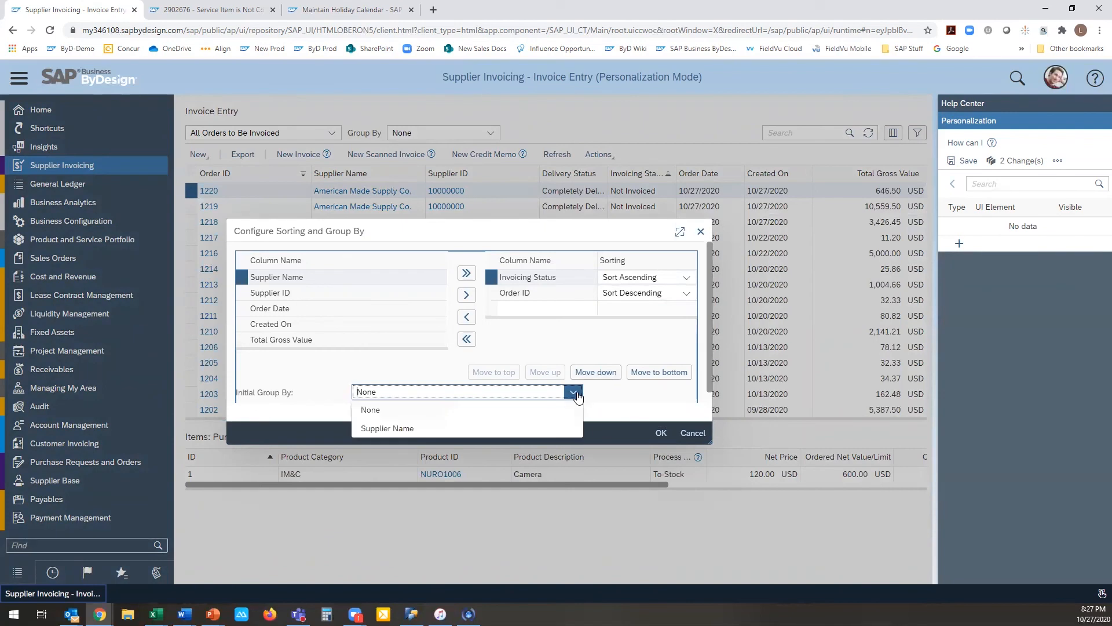
pyautogui.click(377, 429)
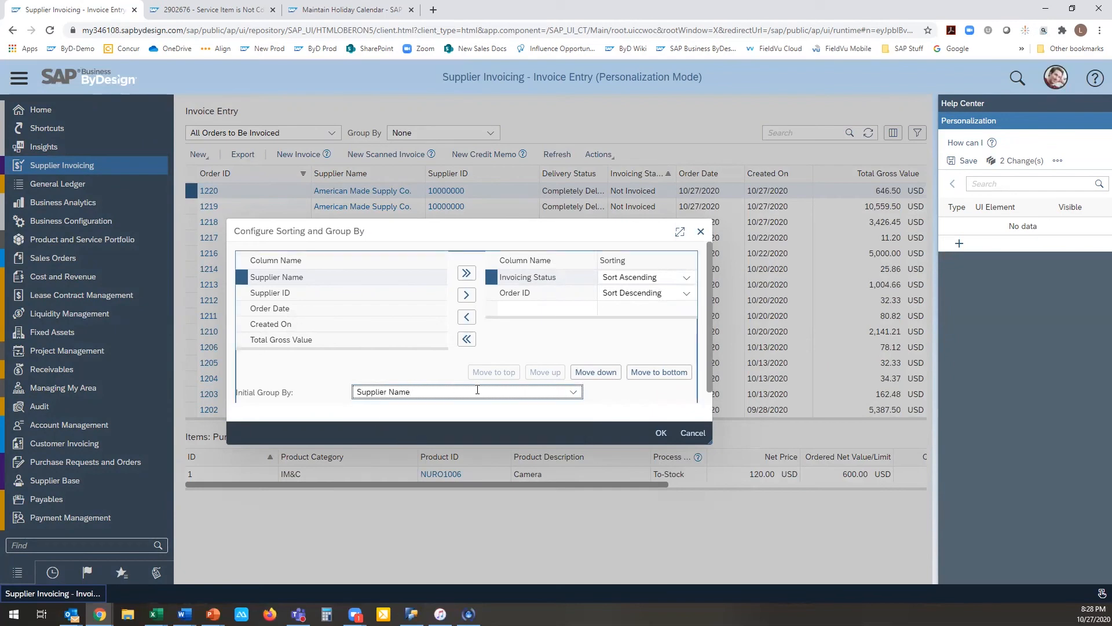
pyautogui.click(662, 438)
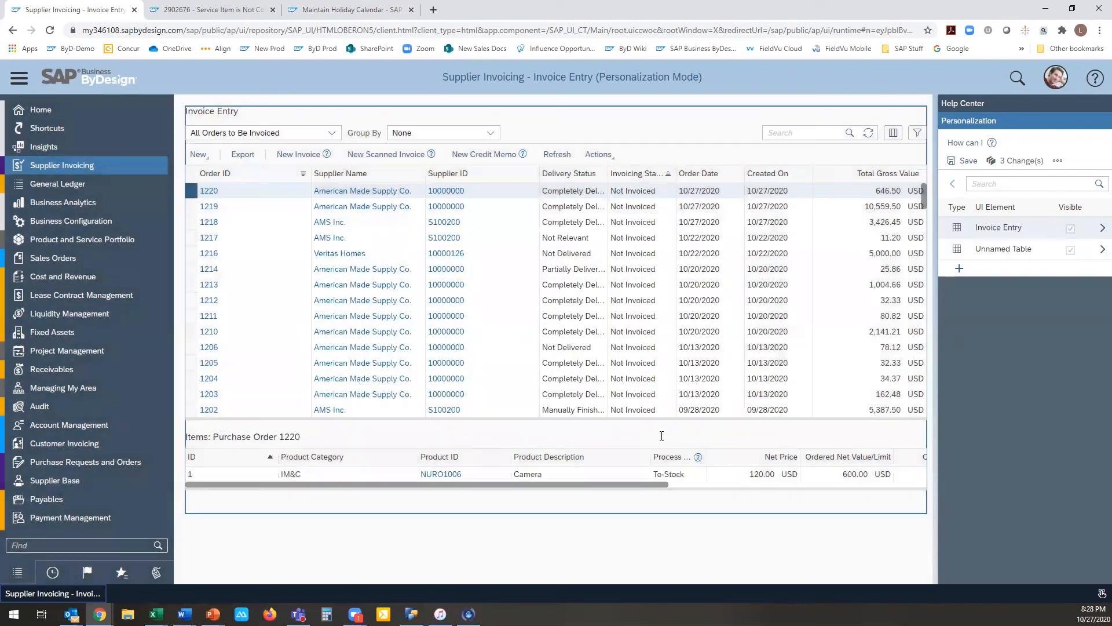
# Step: Save all changes of the personalization session and reload the orders list
pyautogui.click(966, 161)
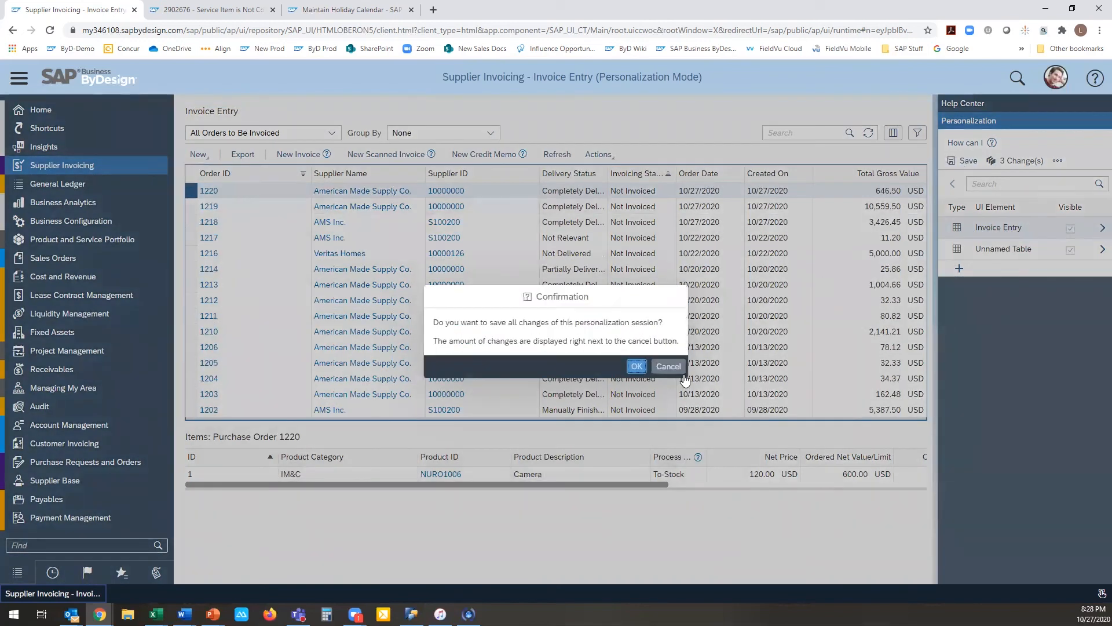
pyautogui.click(636, 367)
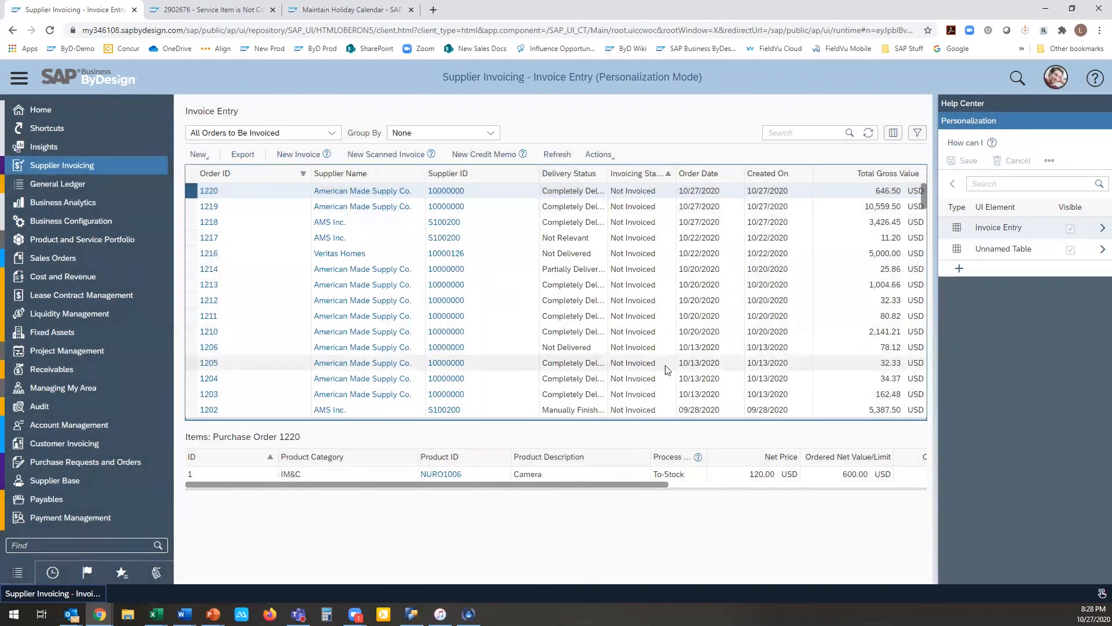
pyautogui.click(869, 133)
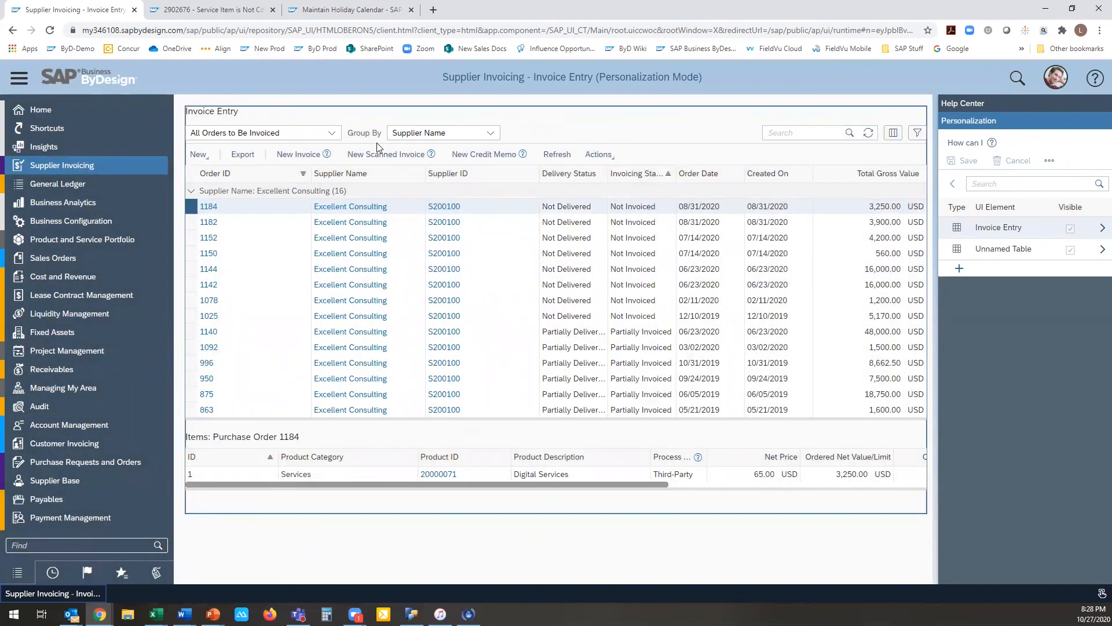
# Step: Review which personalization options the two Invoice Entry tables offer and stop personalization mode
pyautogui.click(976, 252)
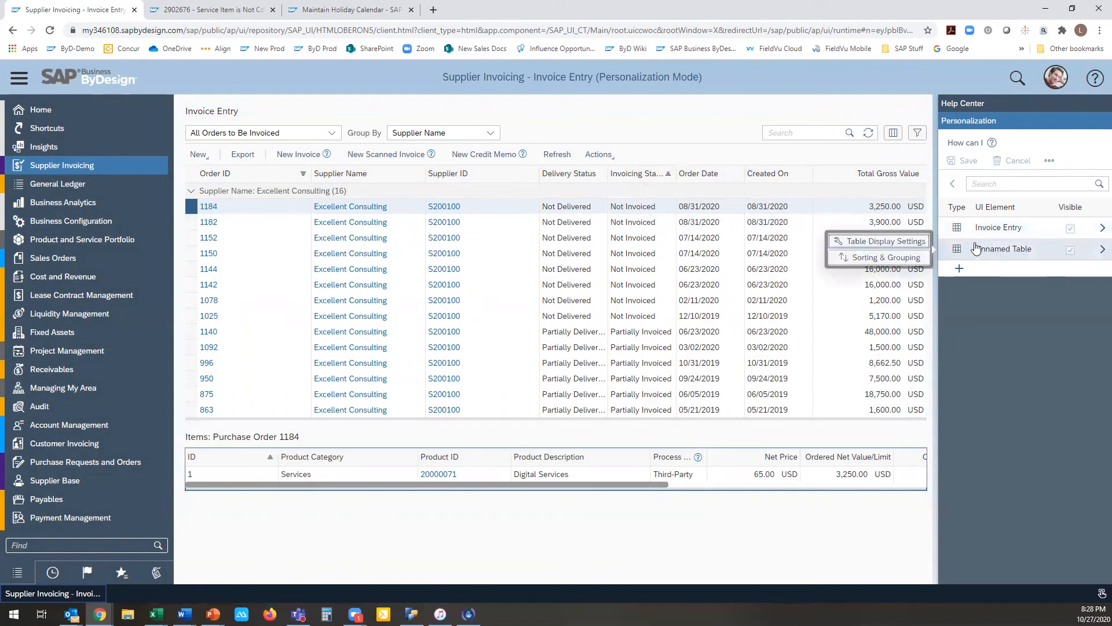
pyautogui.click(970, 232)
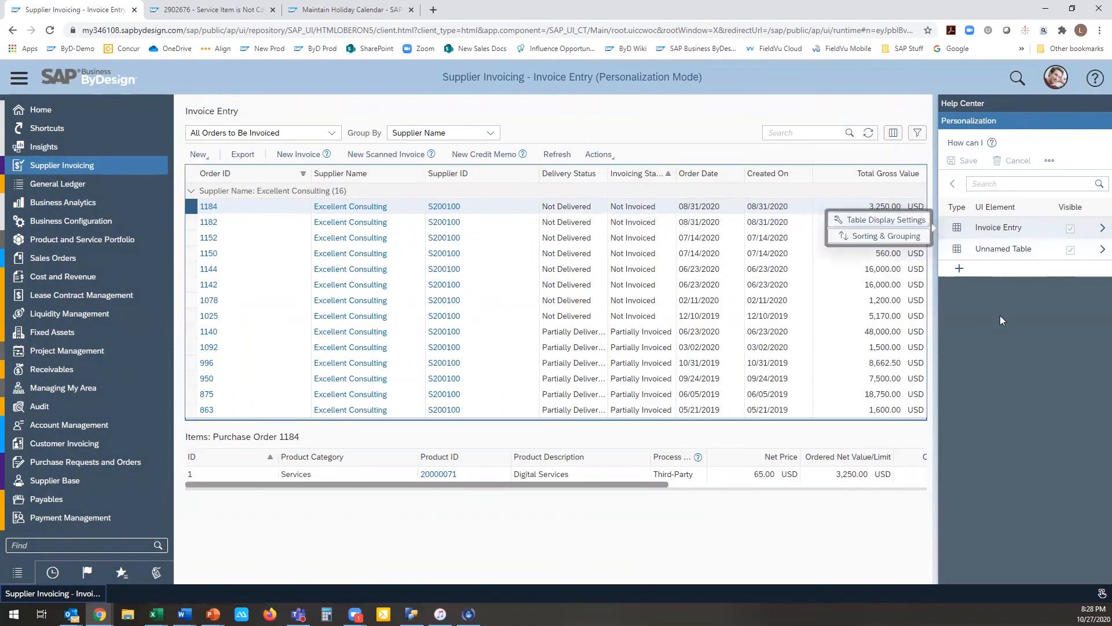
pyautogui.click(1036, 317)
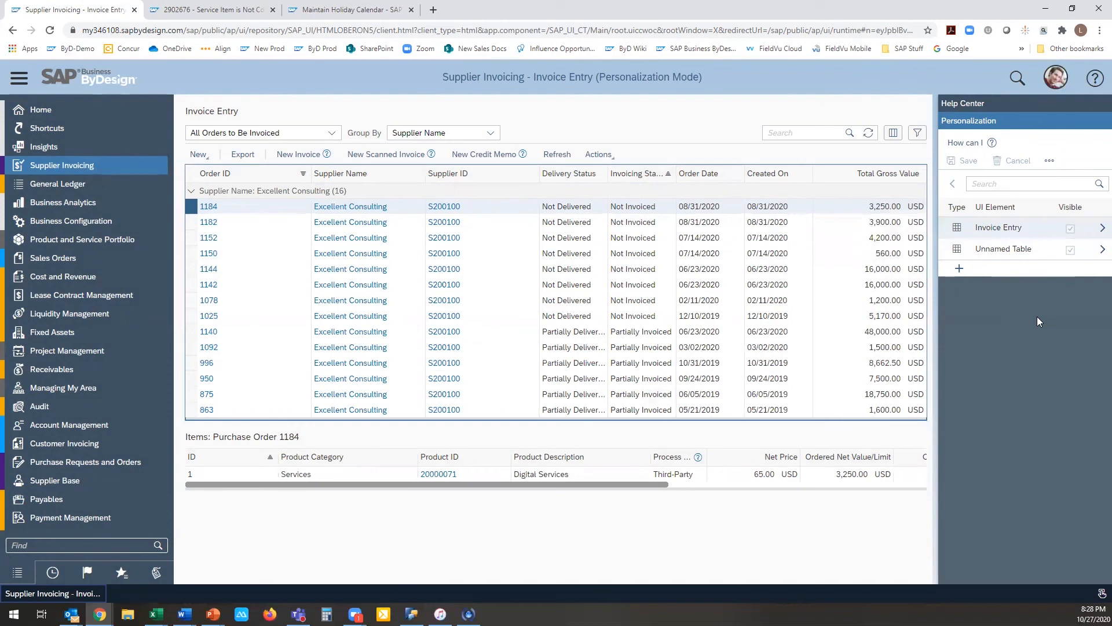
pyautogui.click(1055, 84)
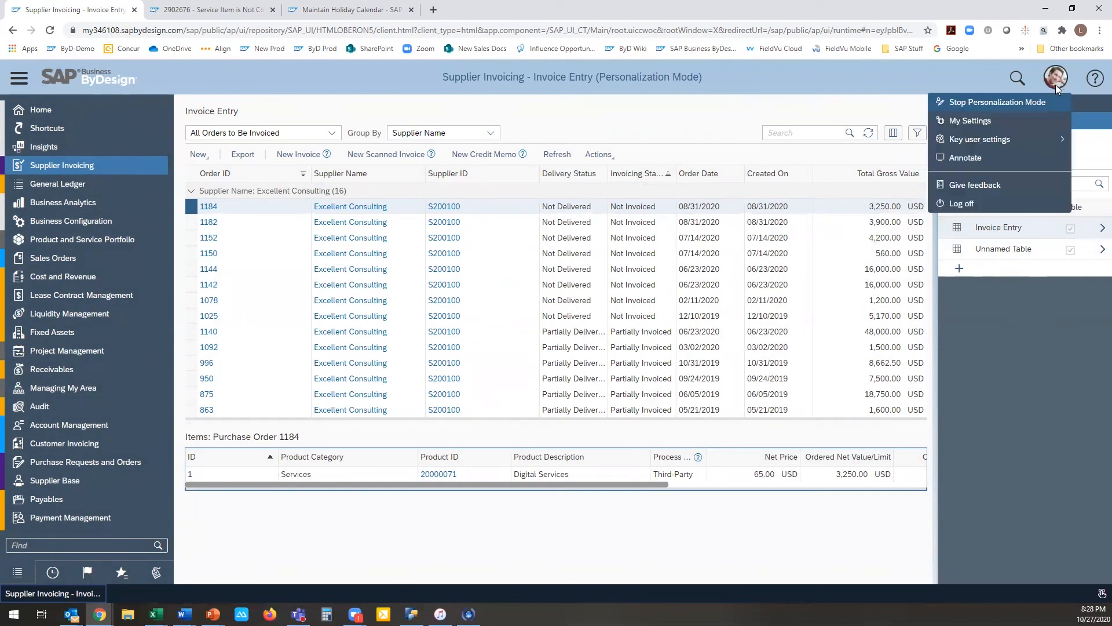
pyautogui.click(976, 102)
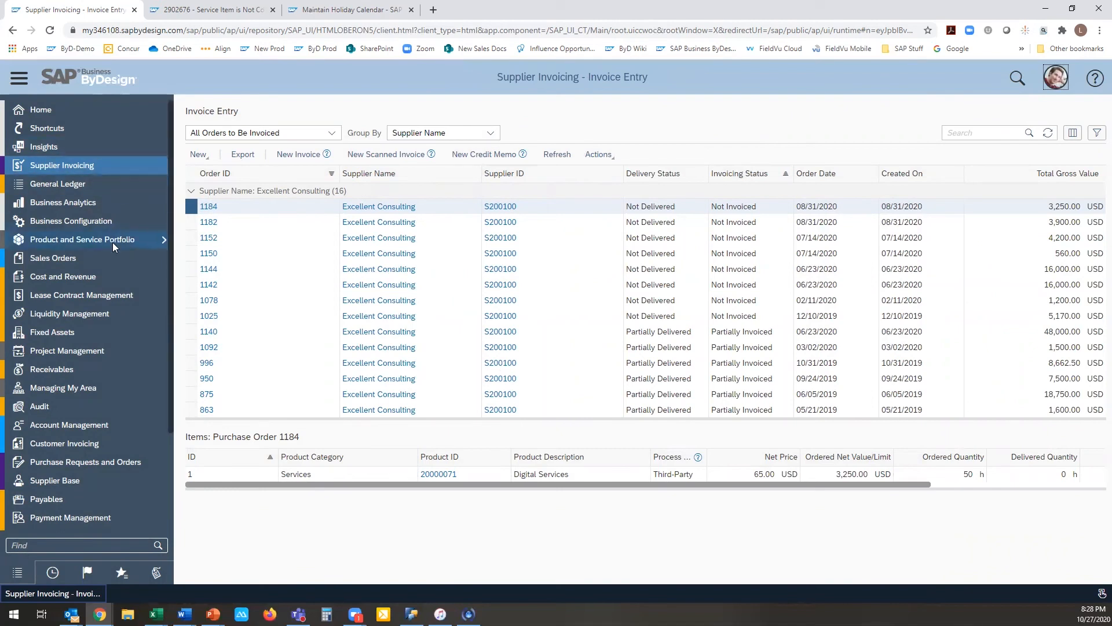
# Step: Open the Contracts view of Sales Orders and start personalization mode there
pyautogui.moveTo(118, 257)
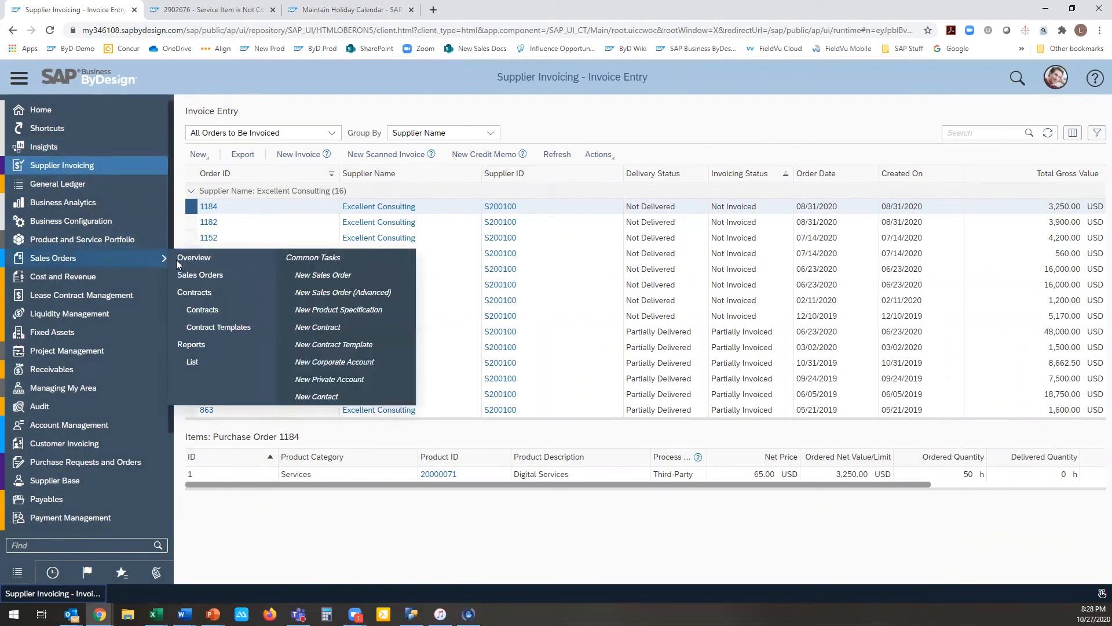
pyautogui.click(219, 308)
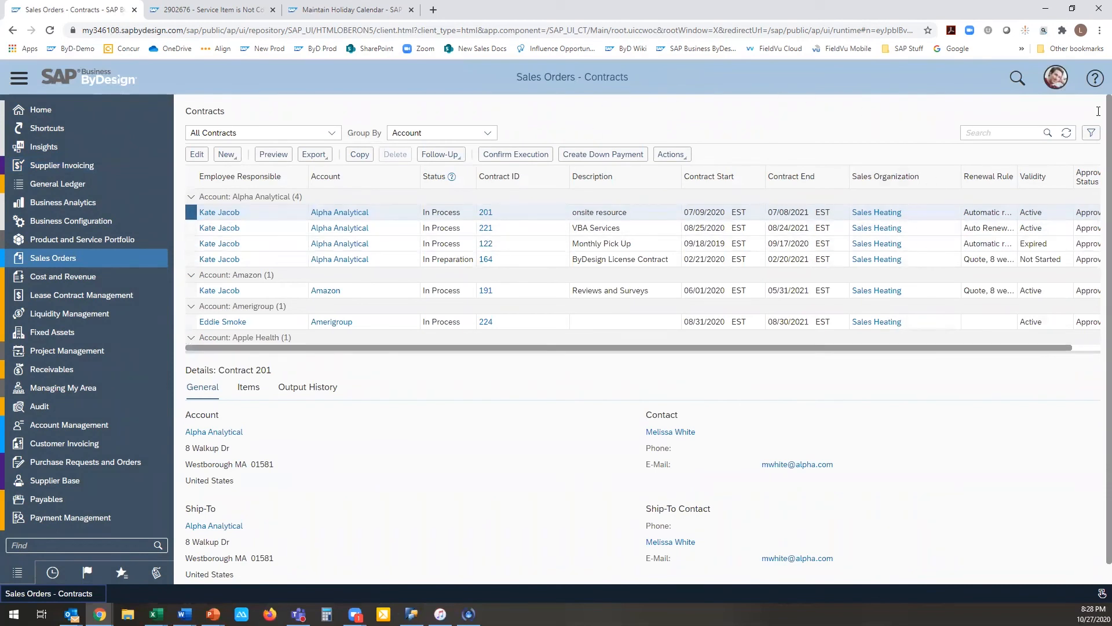
pyautogui.click(1056, 80)
pyautogui.click(1049, 102)
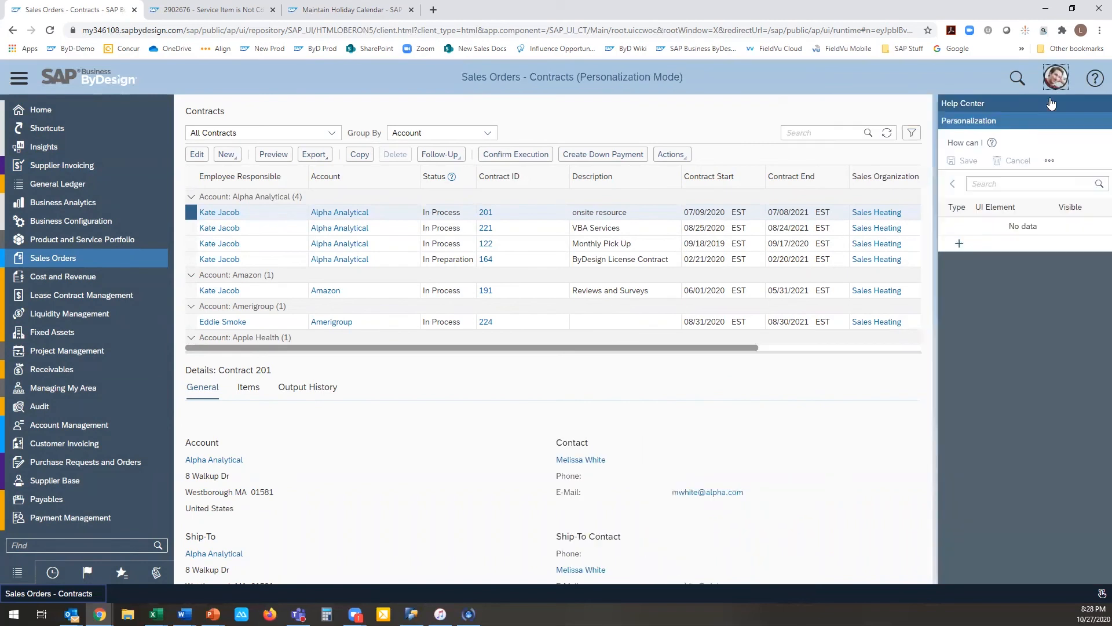
# Step: Examine the personalization options and the available columns of the Contracts table
pyautogui.moveTo(997, 232)
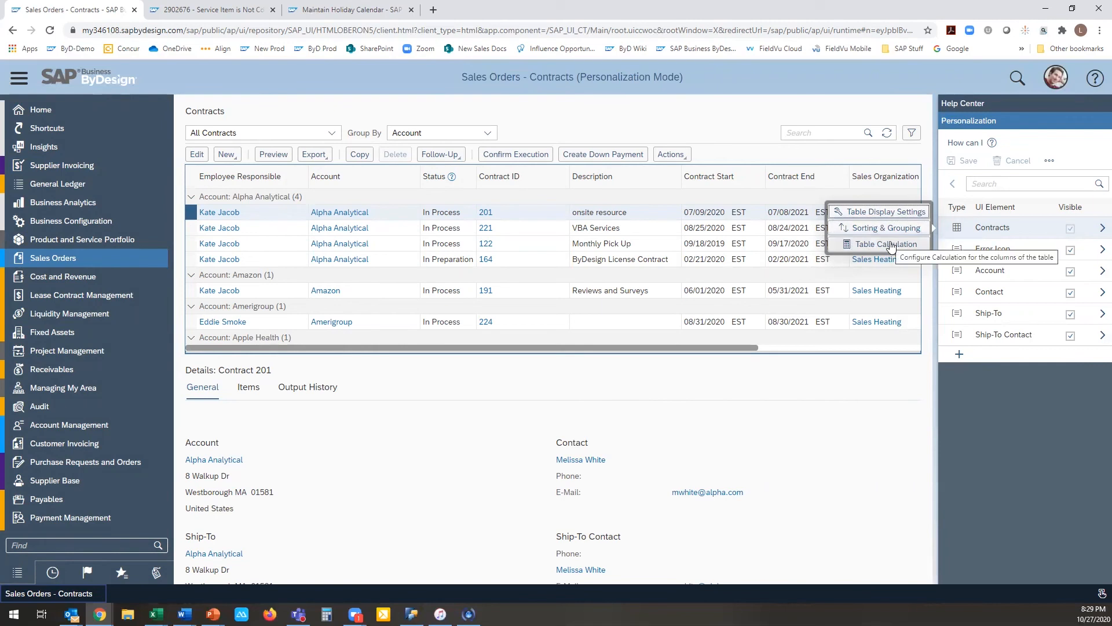
pyautogui.moveTo(752, 347); pyautogui.dragTo(946, 353)
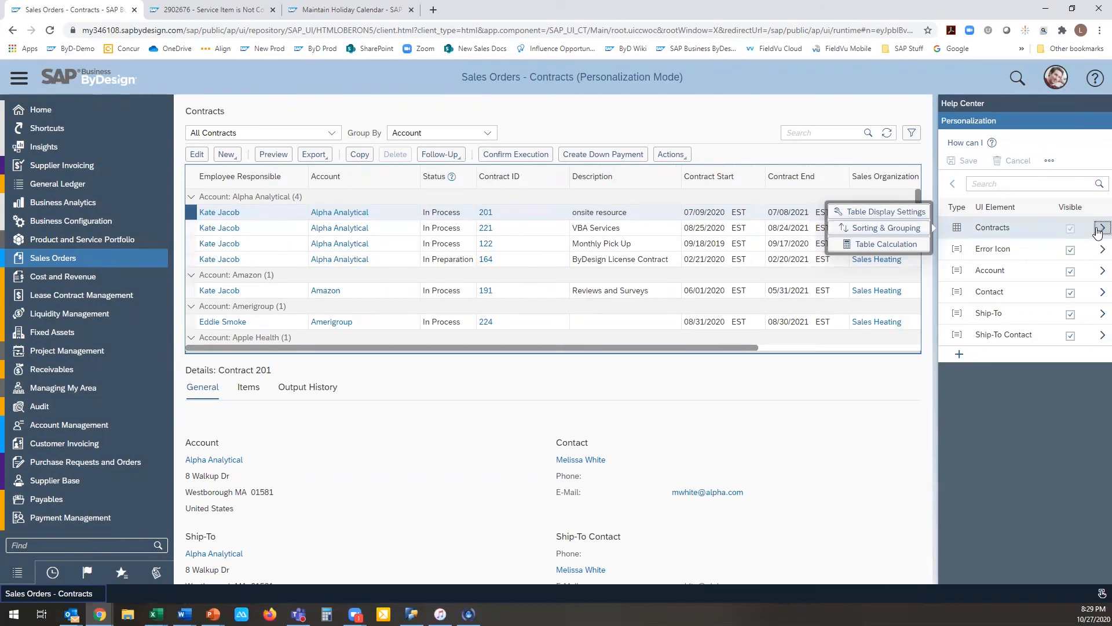
pyautogui.click(1099, 229)
pyautogui.scroll(-2, 1063, 356)
pyautogui.scroll(-5, 1062, 360)
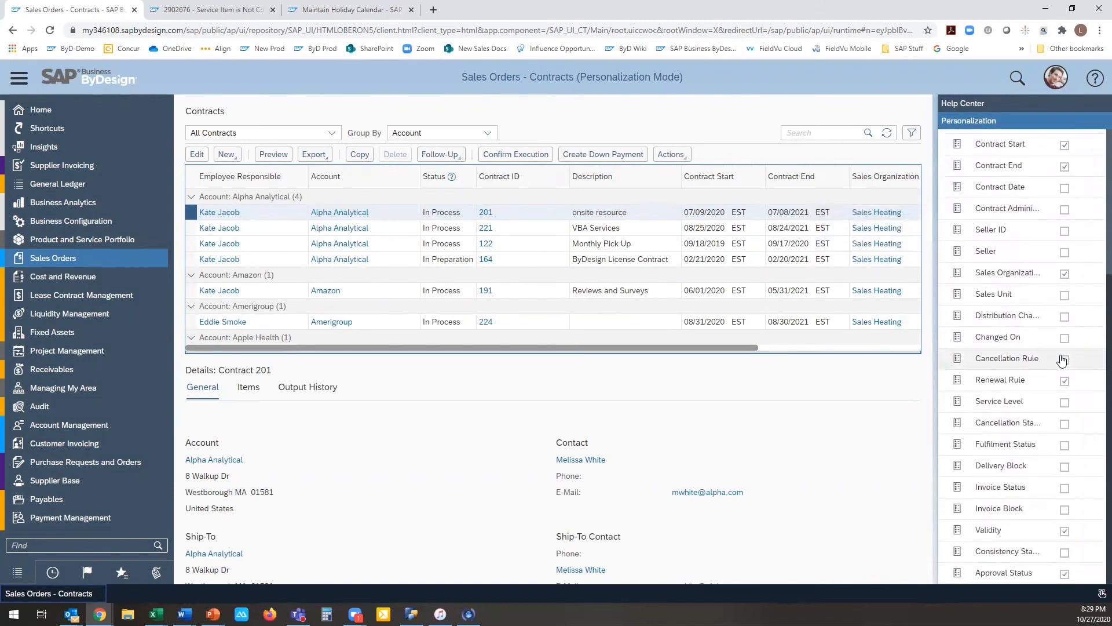
pyautogui.scroll(7, 1061, 358)
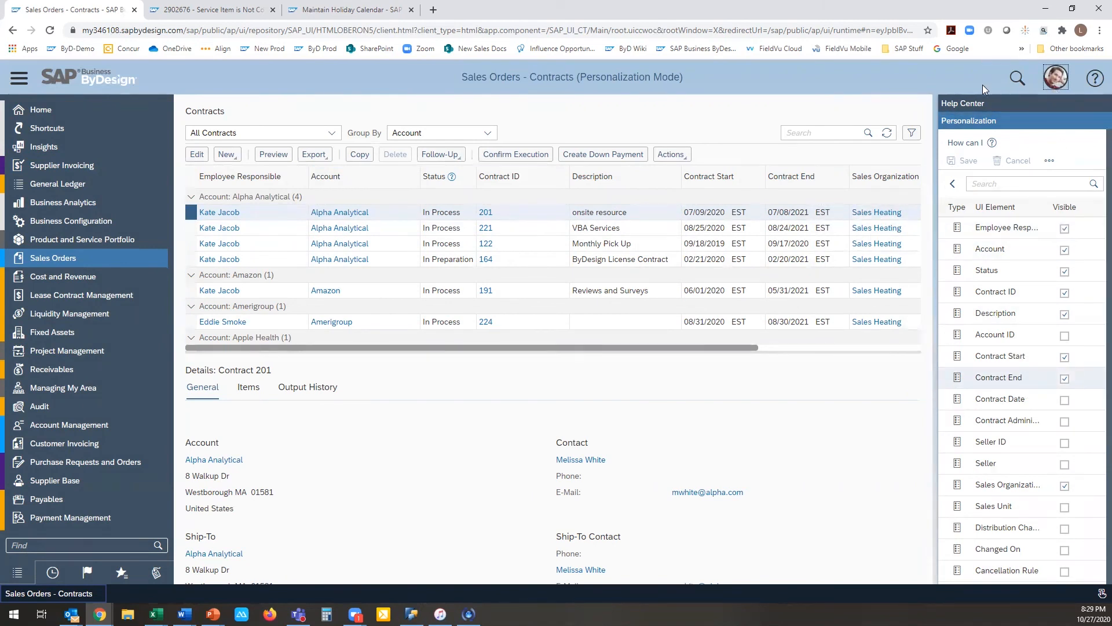
# Step: View the line items of the Amazon contract "Reviews and Surveys" and open that contract for editing
pyautogui.click(246, 387)
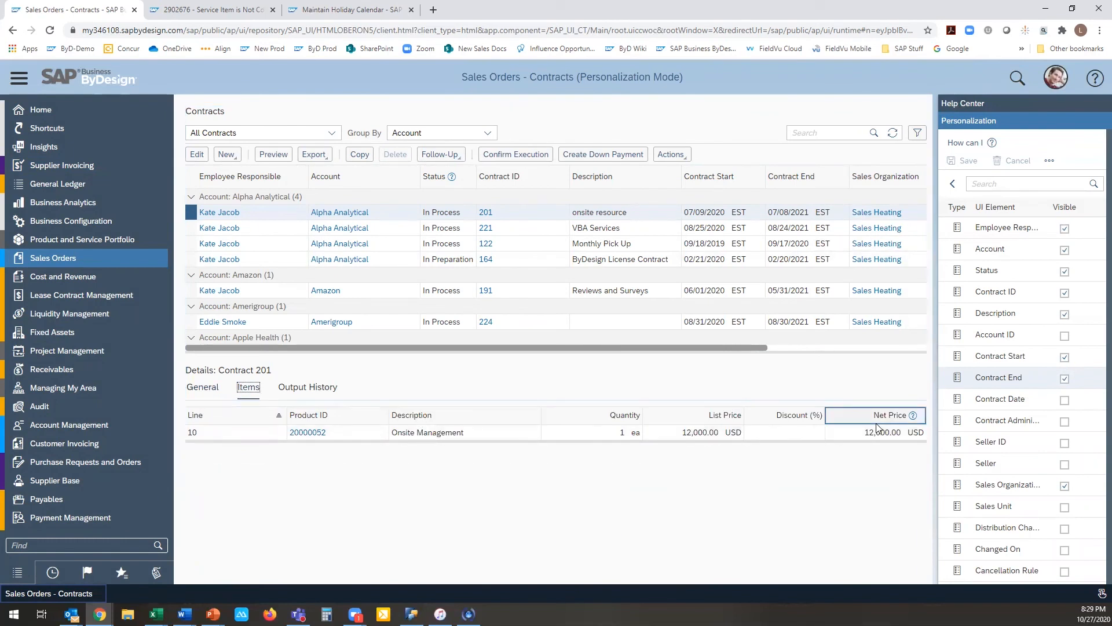
pyautogui.click(396, 327)
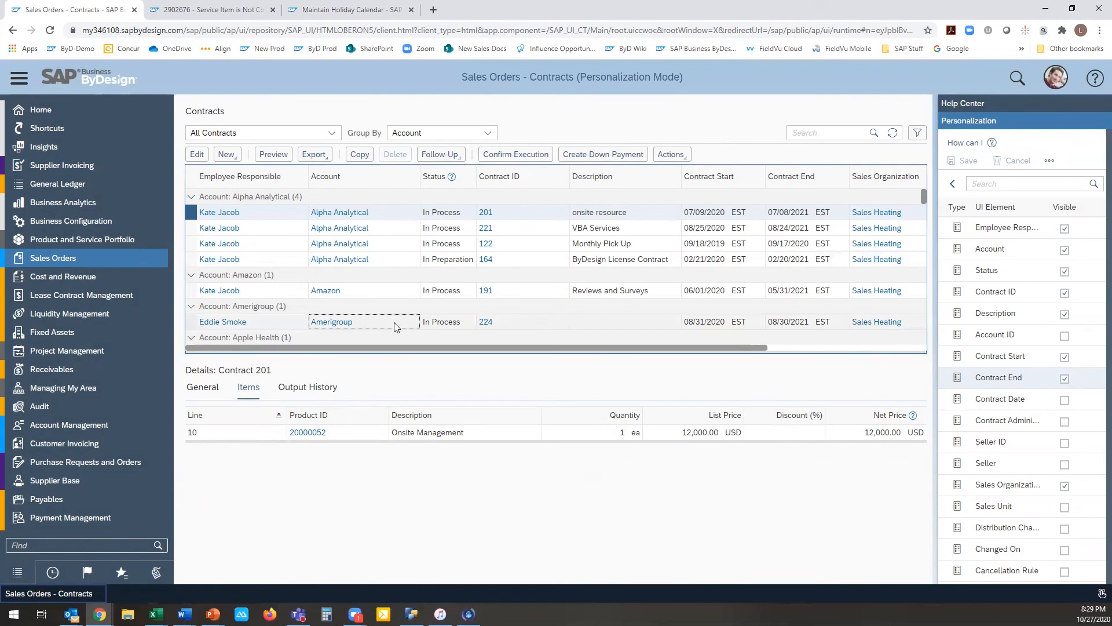
pyautogui.click(385, 293)
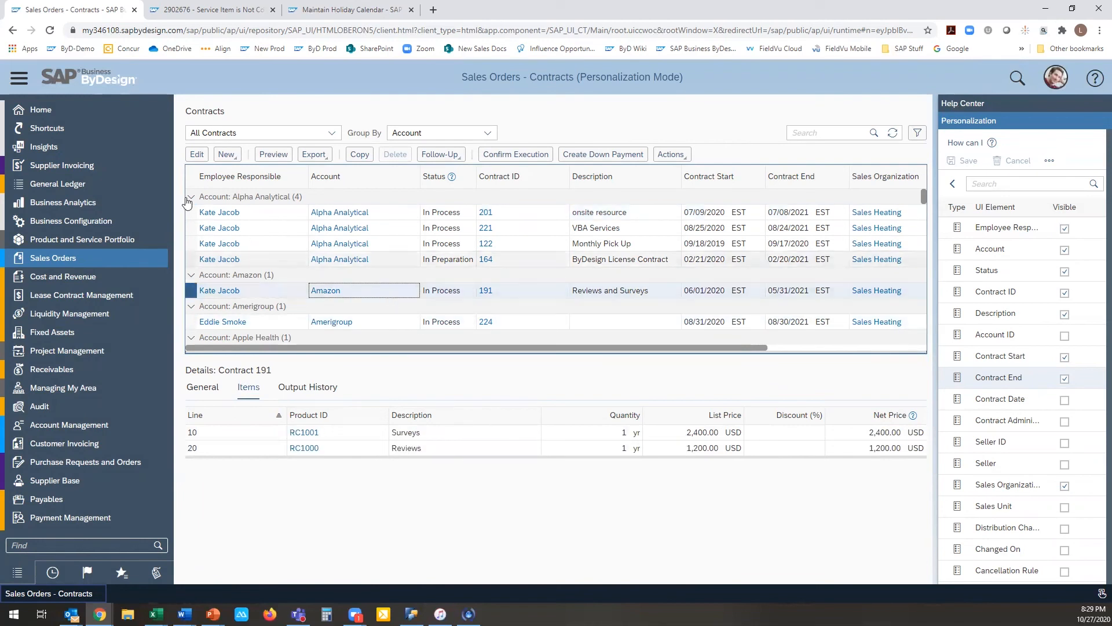
pyautogui.click(197, 154)
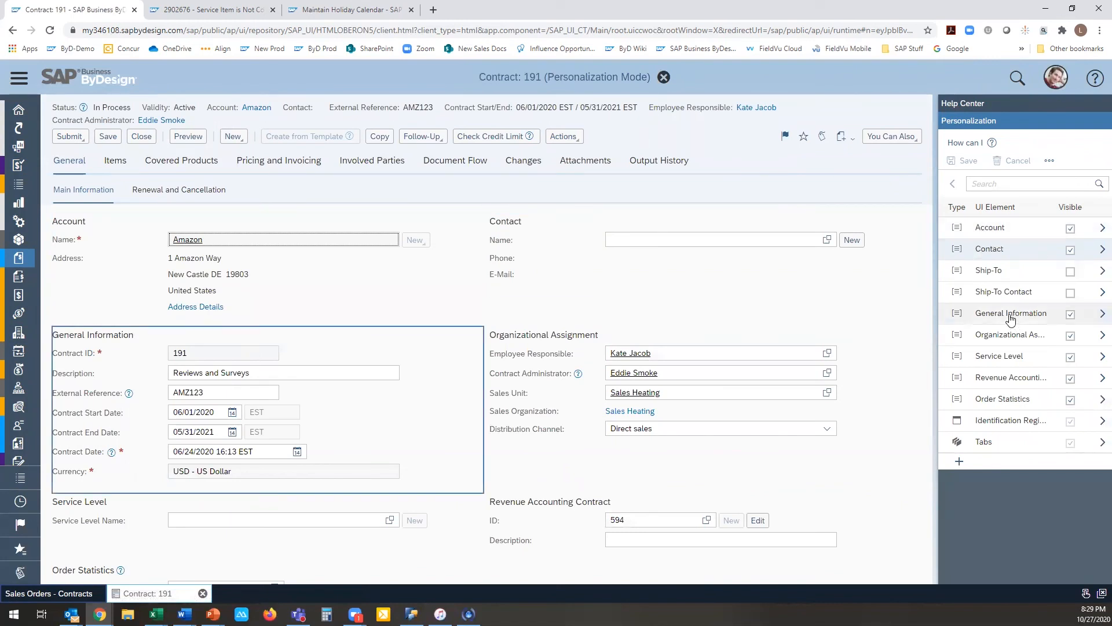
# Step: Show the Ship-To and Ship-To Contact sections on the contract's main information and hide General Information
pyautogui.click(1071, 273)
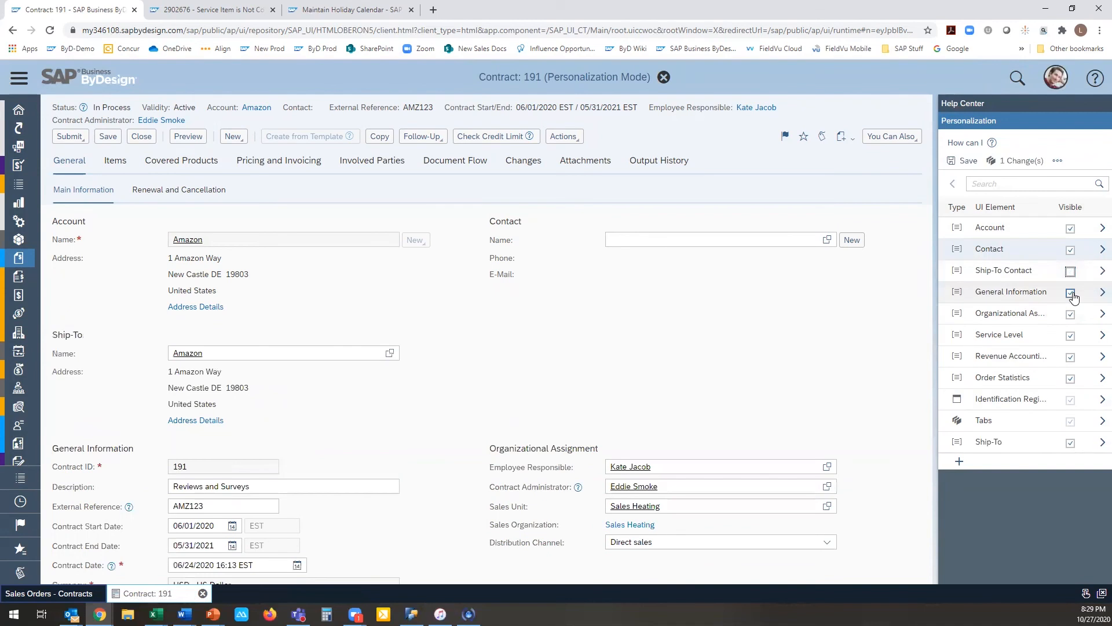
pyautogui.click(1071, 294)
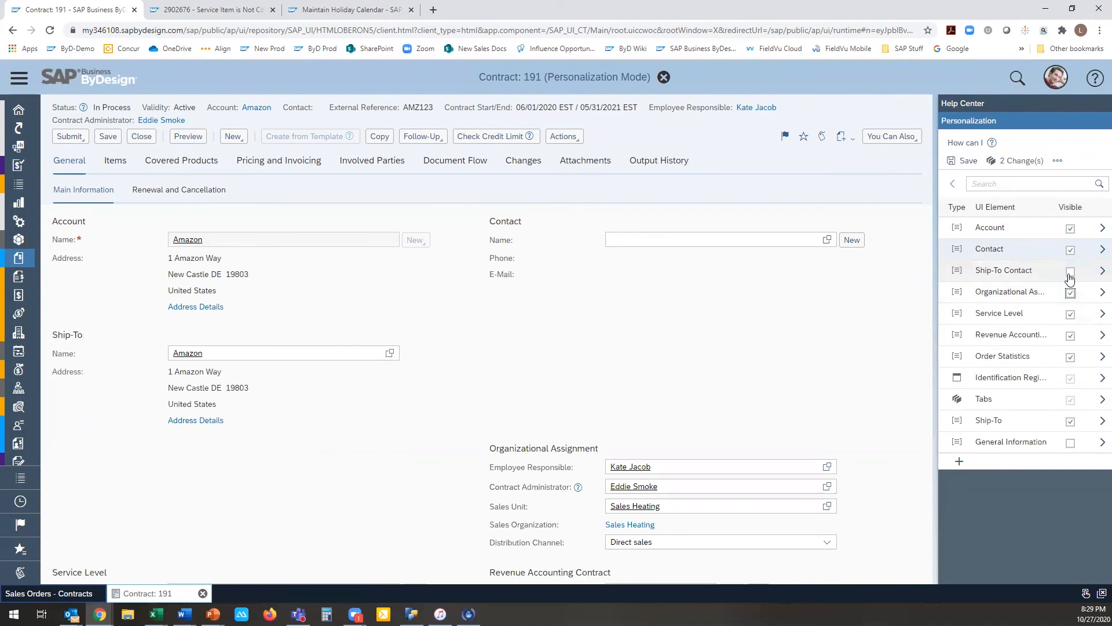
pyautogui.click(1070, 272)
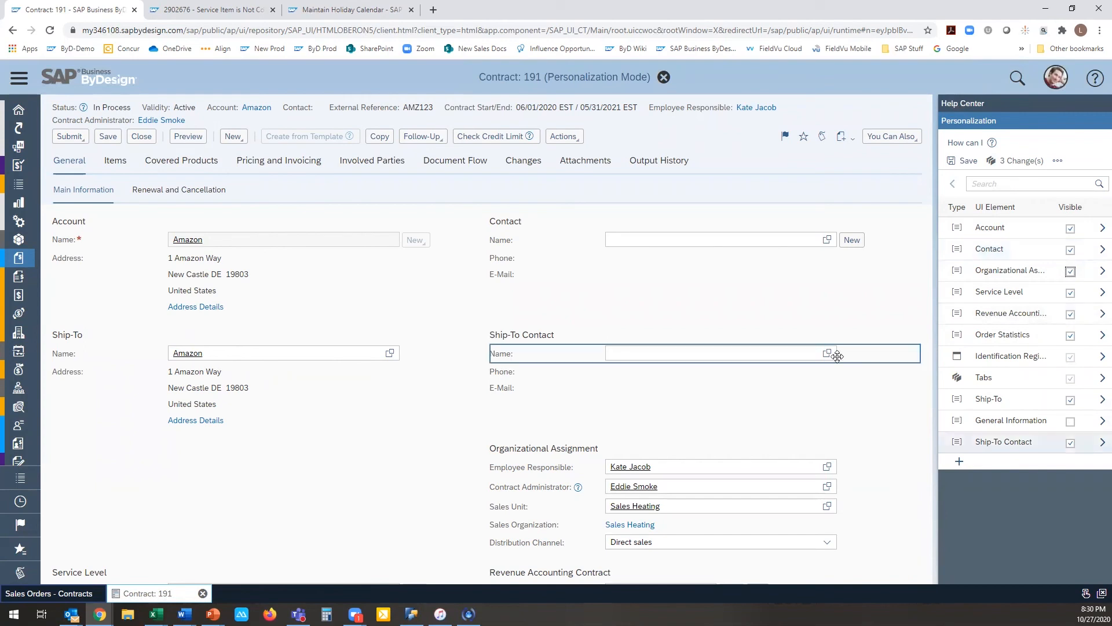
# Step: Hide the Revenue Accounting Contract, Service Level and Order Statistics sections of the contract's main information
pyautogui.scroll(-4, 834, 353)
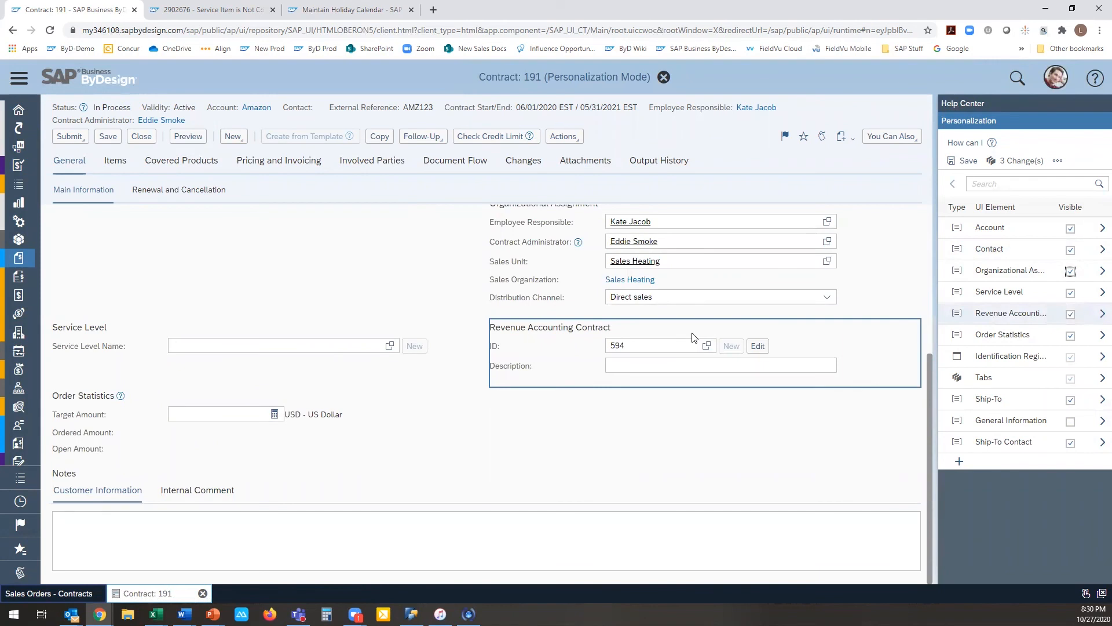
pyautogui.click(1071, 314)
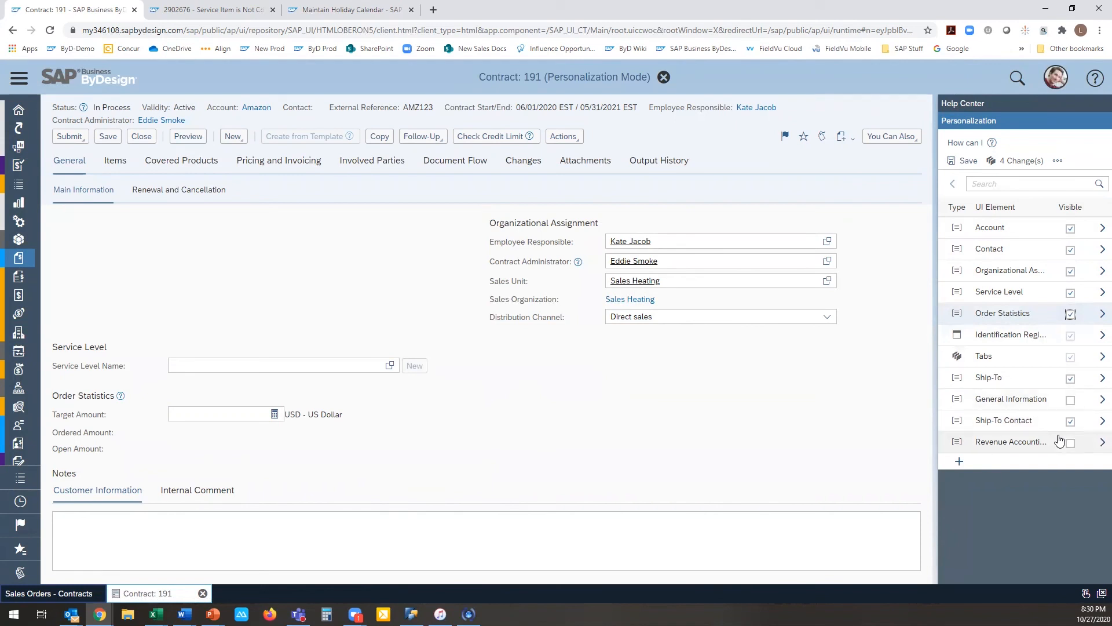
pyautogui.click(1070, 292)
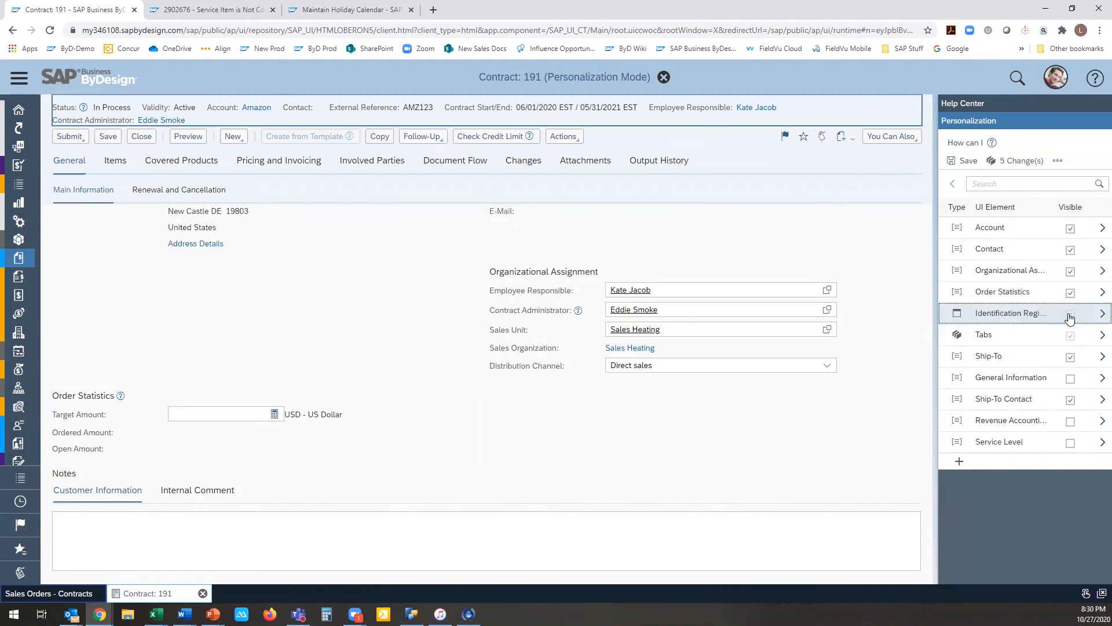
pyautogui.click(1070, 292)
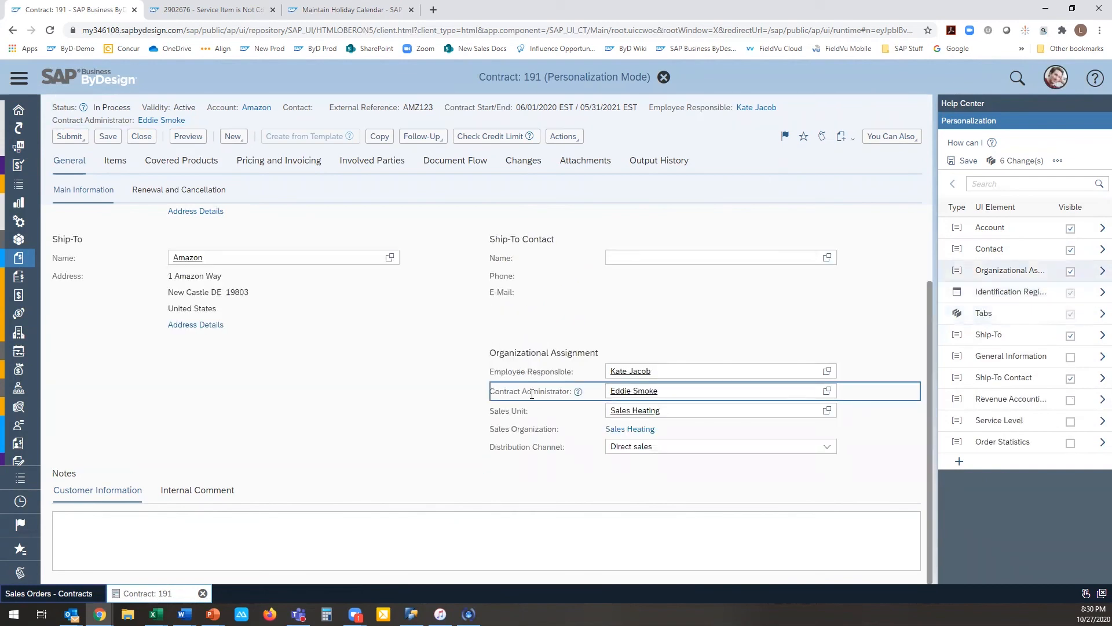
# Step: Move the Distribution Channel field above Employee Responsible in the Organizational Assignment section
pyautogui.scroll(1, 530, 393)
pyautogui.scroll(-1, 643, 378)
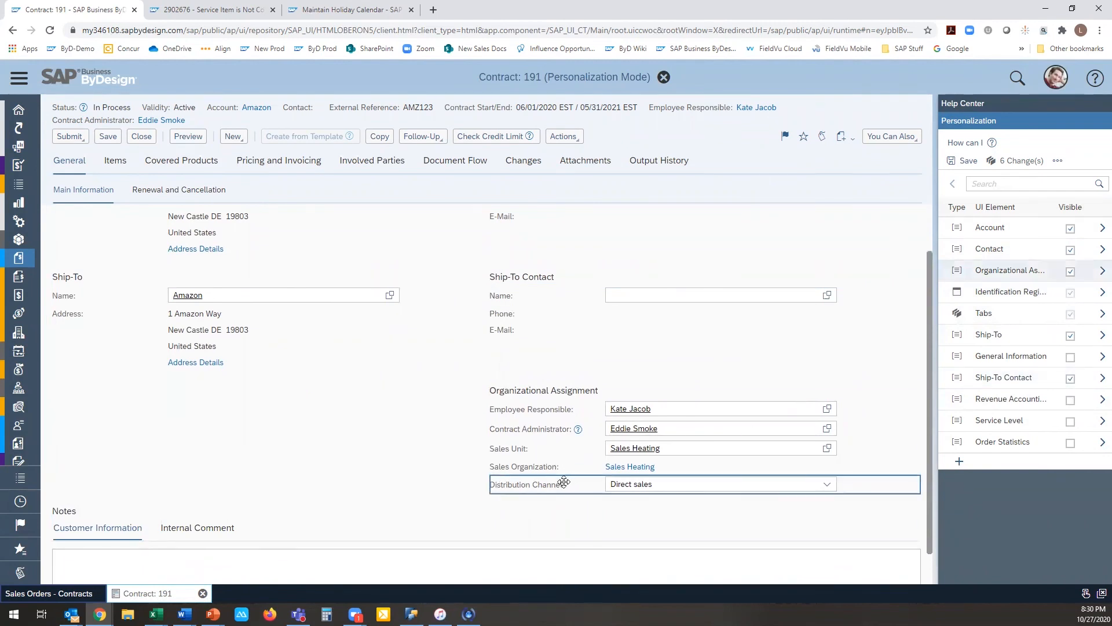
pyautogui.moveTo(555, 487); pyautogui.dragTo(554, 406)
pyautogui.moveTo(544, 484); pyautogui.dragTo(555, 408)
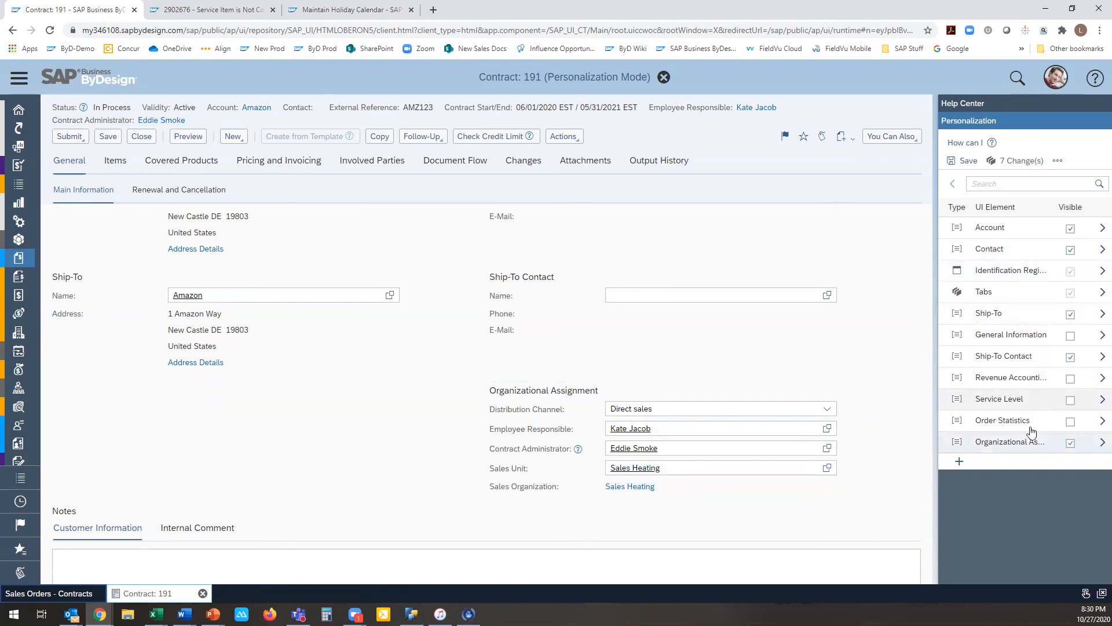
# Step: In Organizational Assignment, show the Seller field, hide Contract Administrator and move Sales Organization to the first position
pyautogui.click(1100, 443)
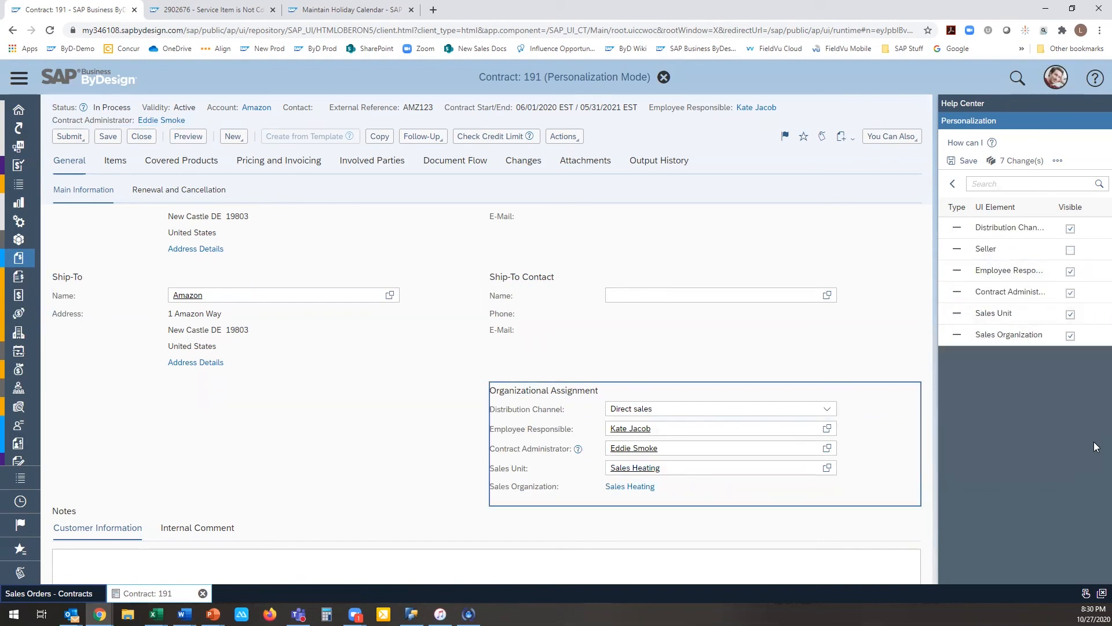
pyautogui.click(1071, 250)
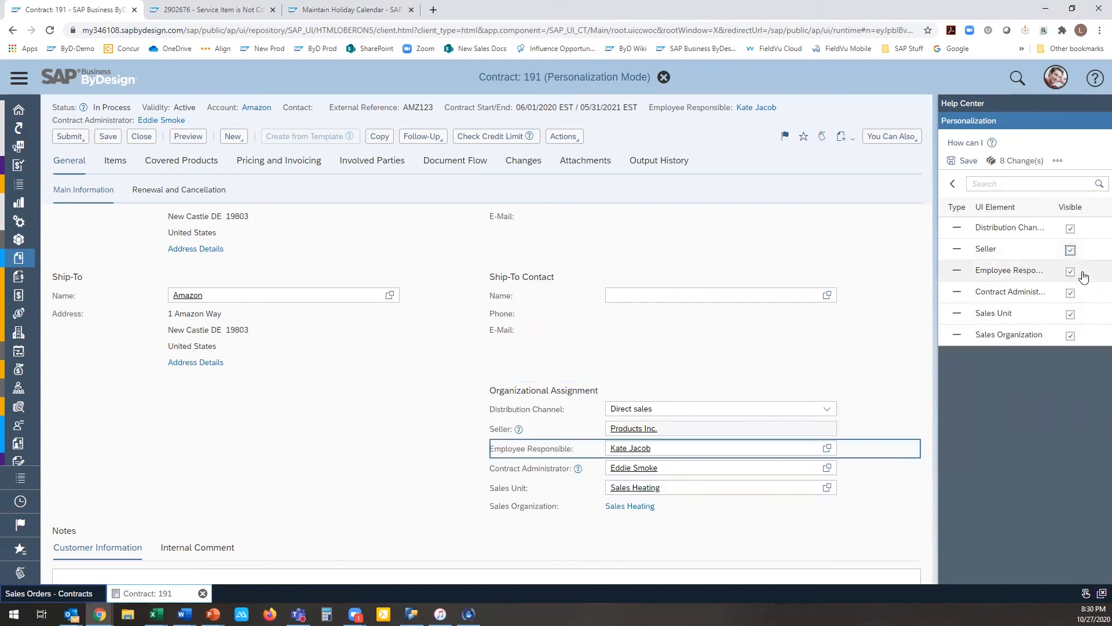
pyautogui.click(1071, 293)
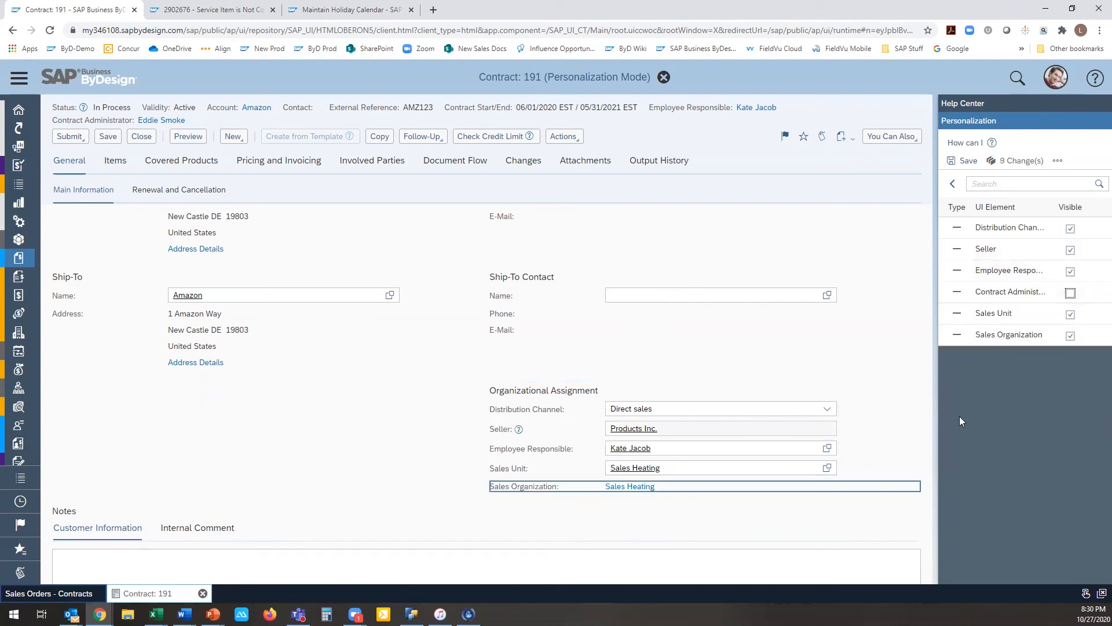
pyautogui.moveTo(536, 486); pyautogui.dragTo(638, 431)
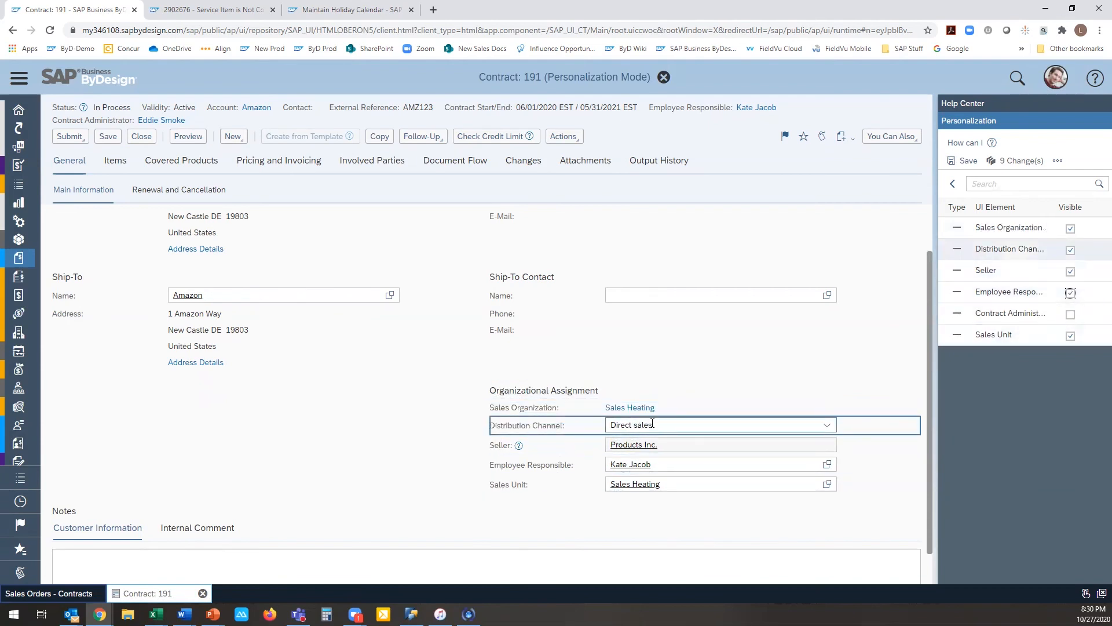
# Step: Open the contract's items and review which calculations can be configured for the items table's columns
pyautogui.click(115, 160)
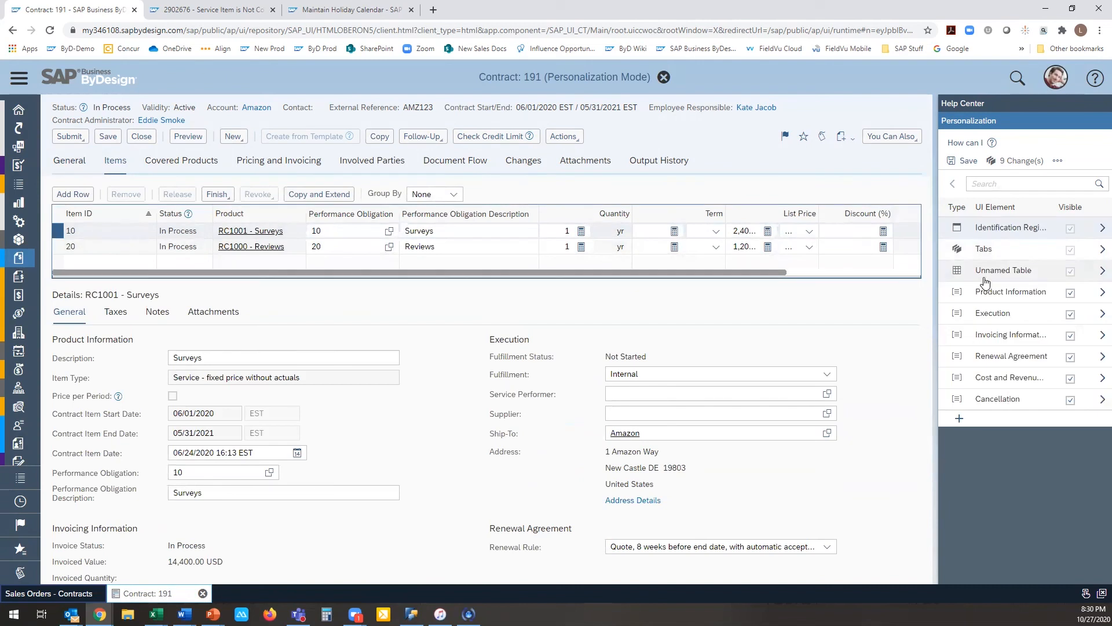
pyautogui.click(982, 282)
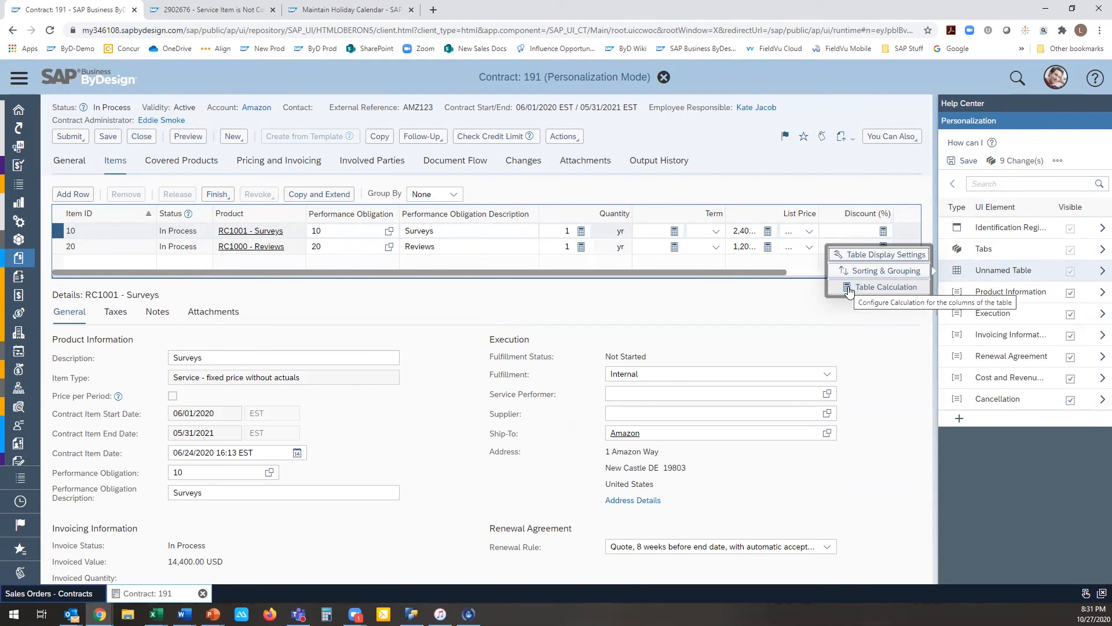
pyautogui.click(848, 288)
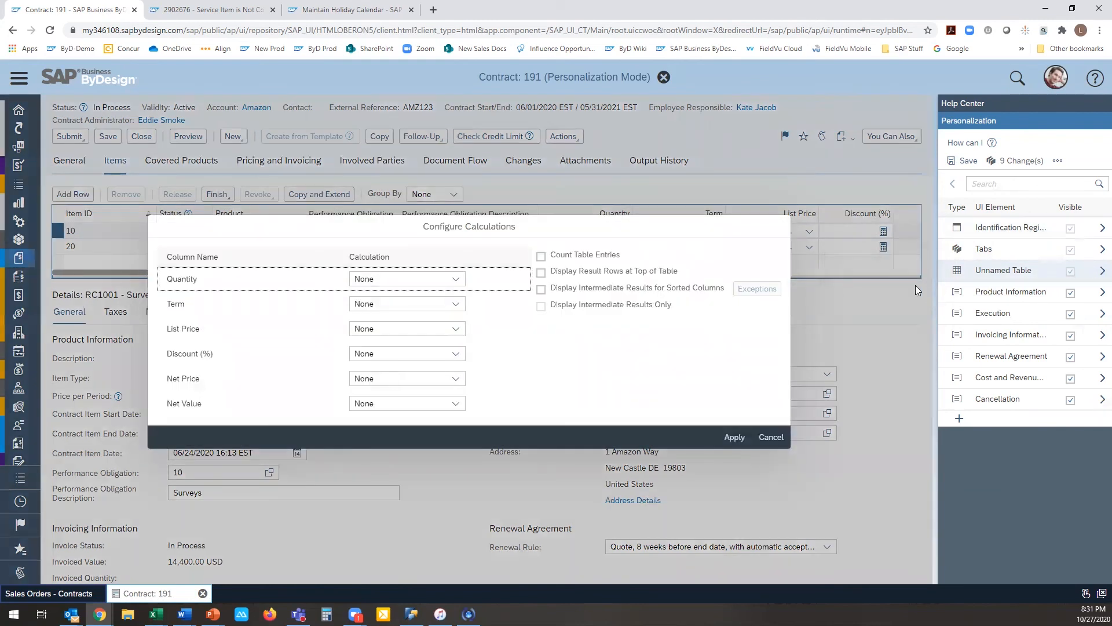
pyautogui.moveTo(737, 231); pyautogui.dragTo(806, 324)
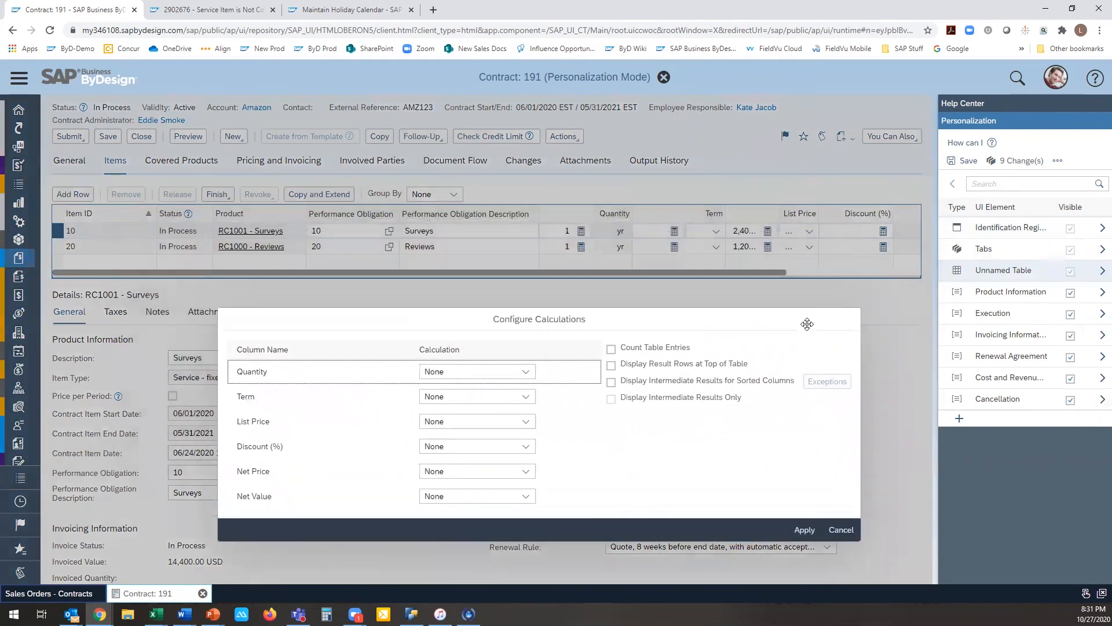
pyautogui.click(841, 529)
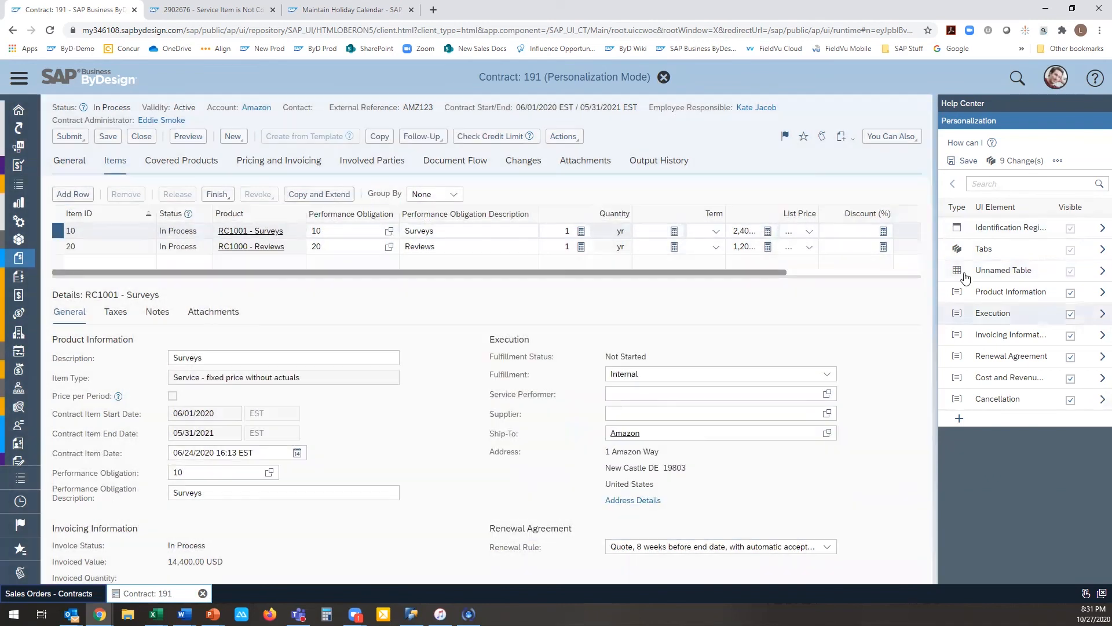
# Step: Hide the Discount (%) and Term columns of the items table and save all changes of the personalization session
pyautogui.click(1101, 272)
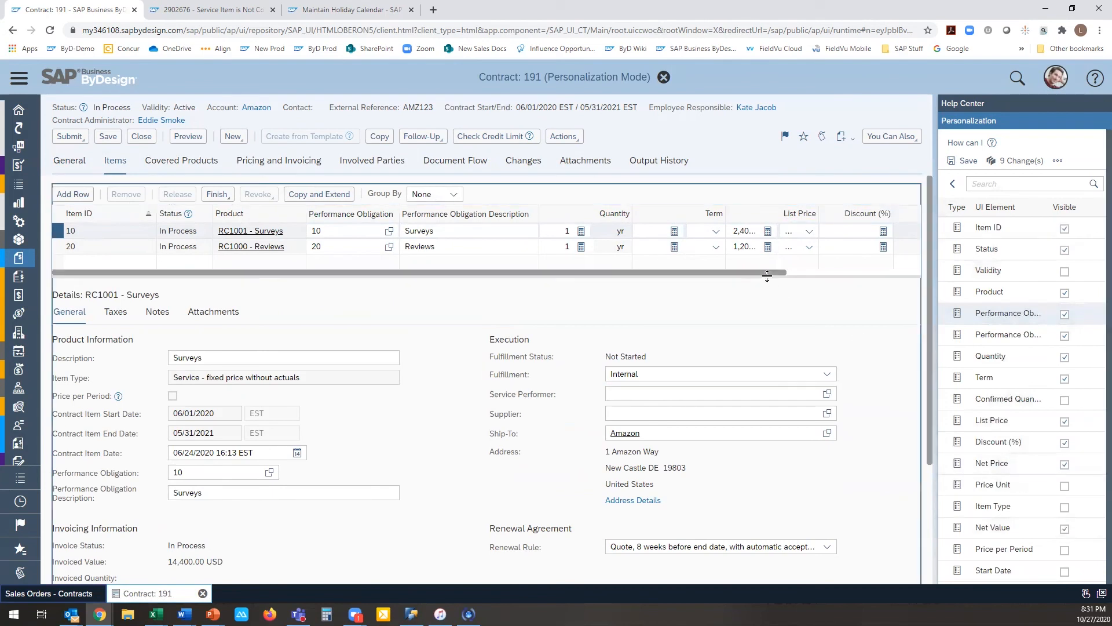
pyautogui.moveTo(766, 271); pyautogui.dragTo(915, 272)
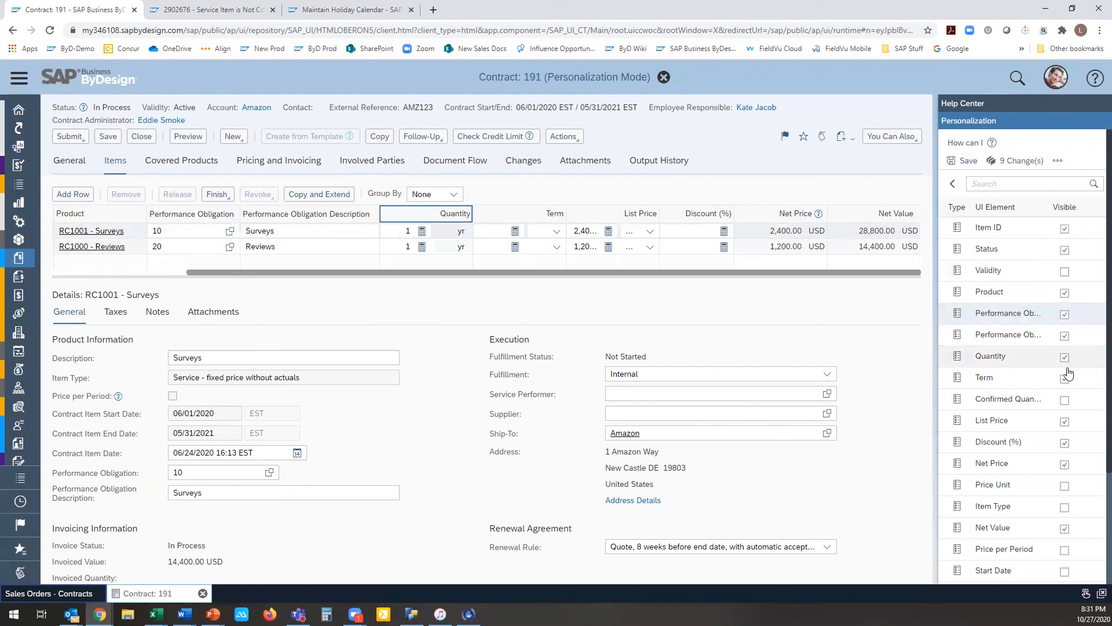
pyautogui.click(1065, 443)
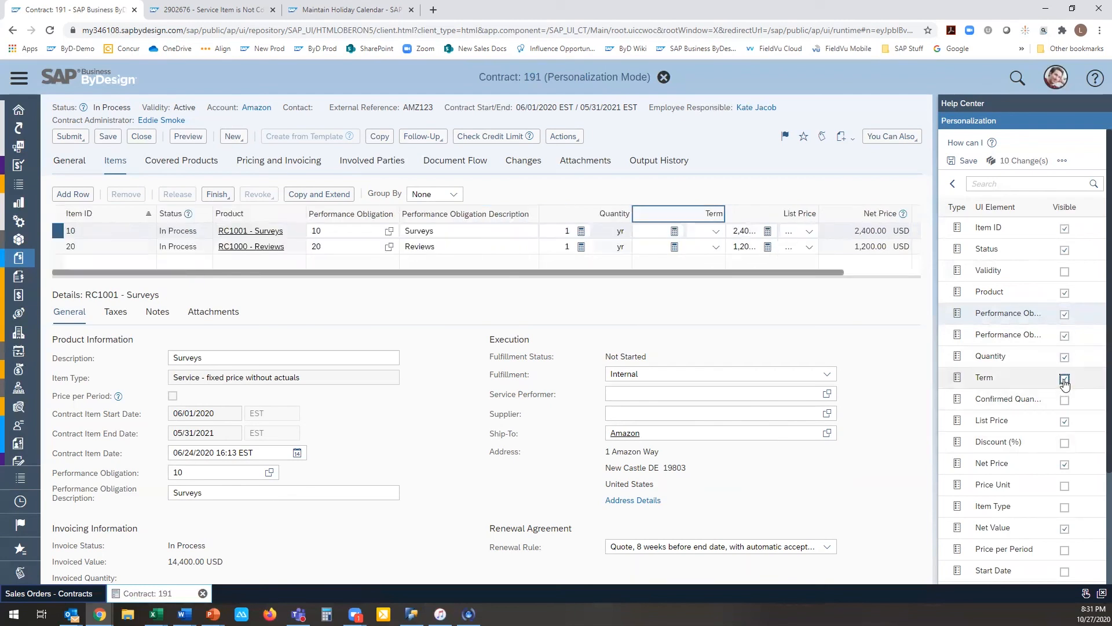
pyautogui.click(1065, 378)
pyautogui.click(963, 160)
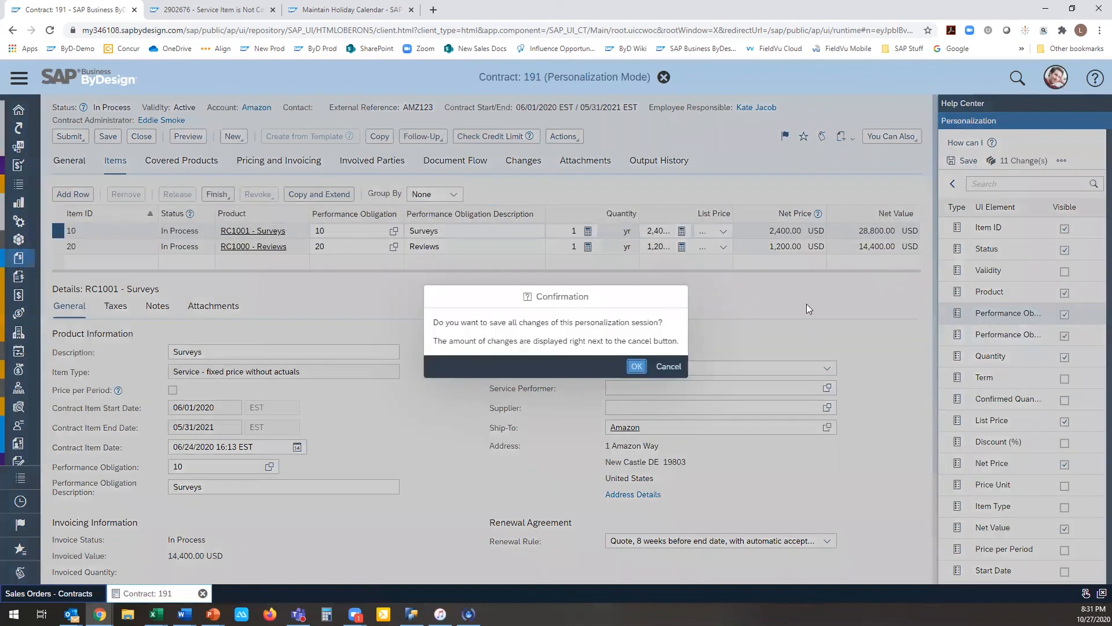
pyautogui.click(642, 367)
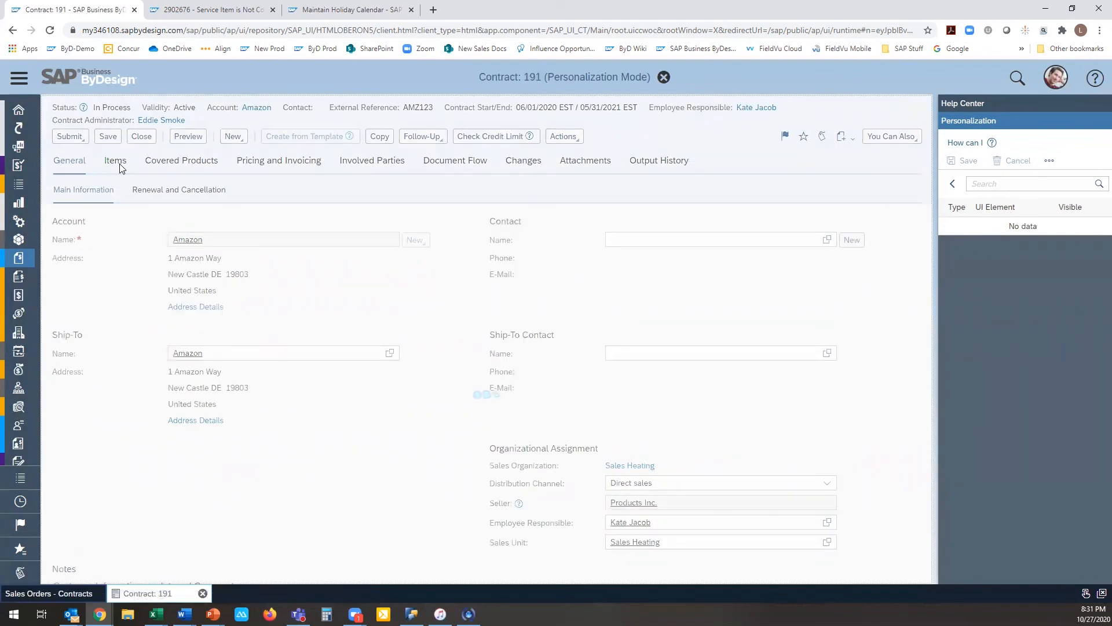
# Step: Open the calculation settings of the contract's items table and set the Quantity column's calculation to Sum
pyautogui.click(118, 164)
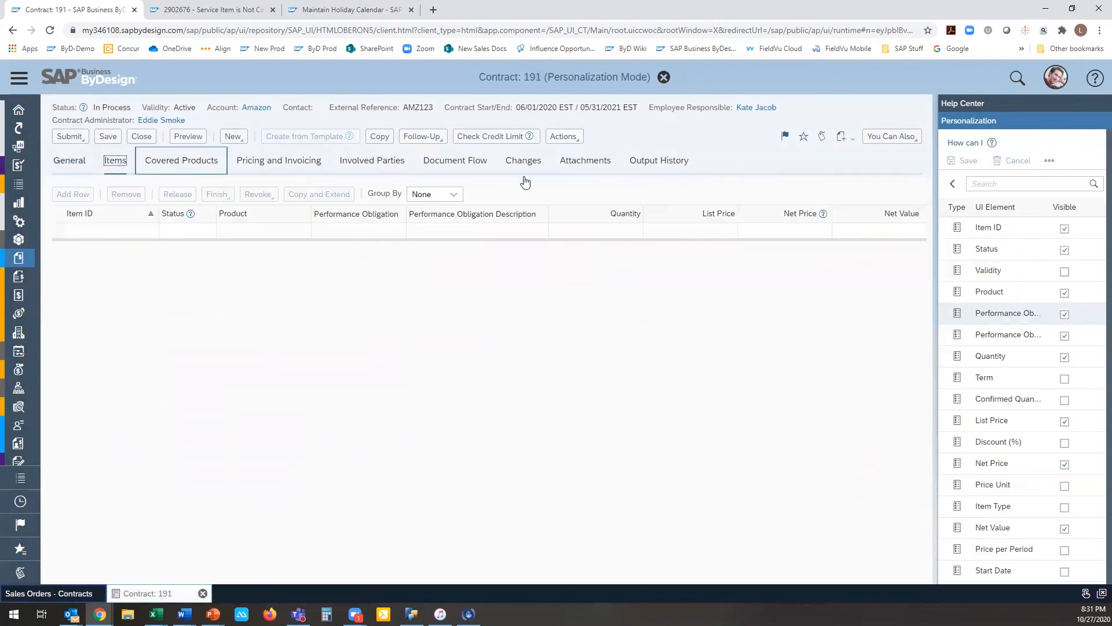
pyautogui.click(952, 184)
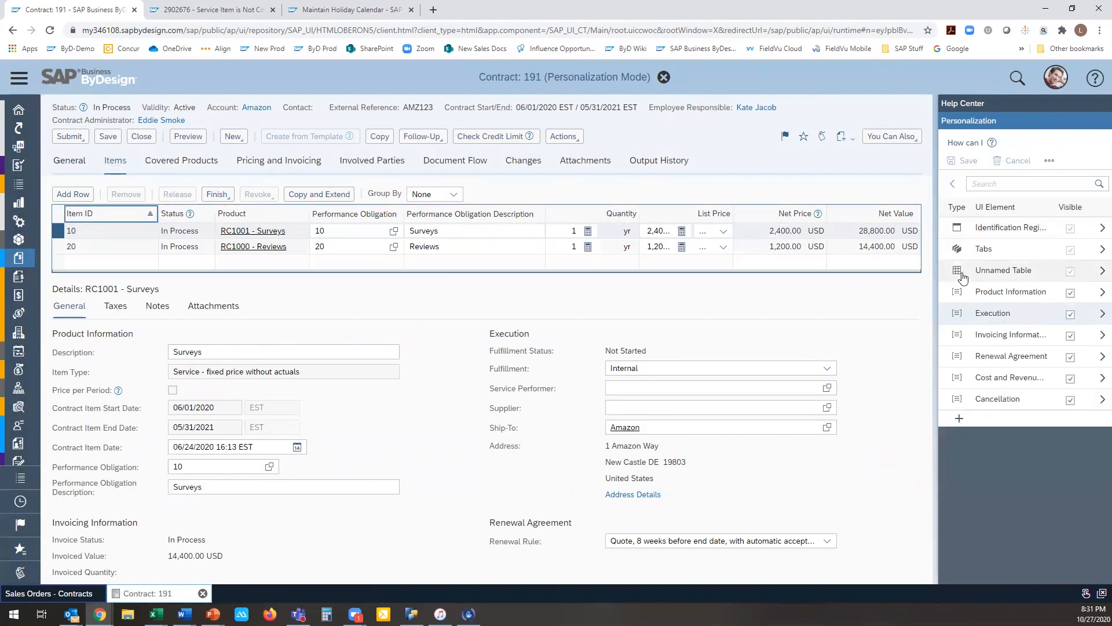
pyautogui.moveTo(962, 278)
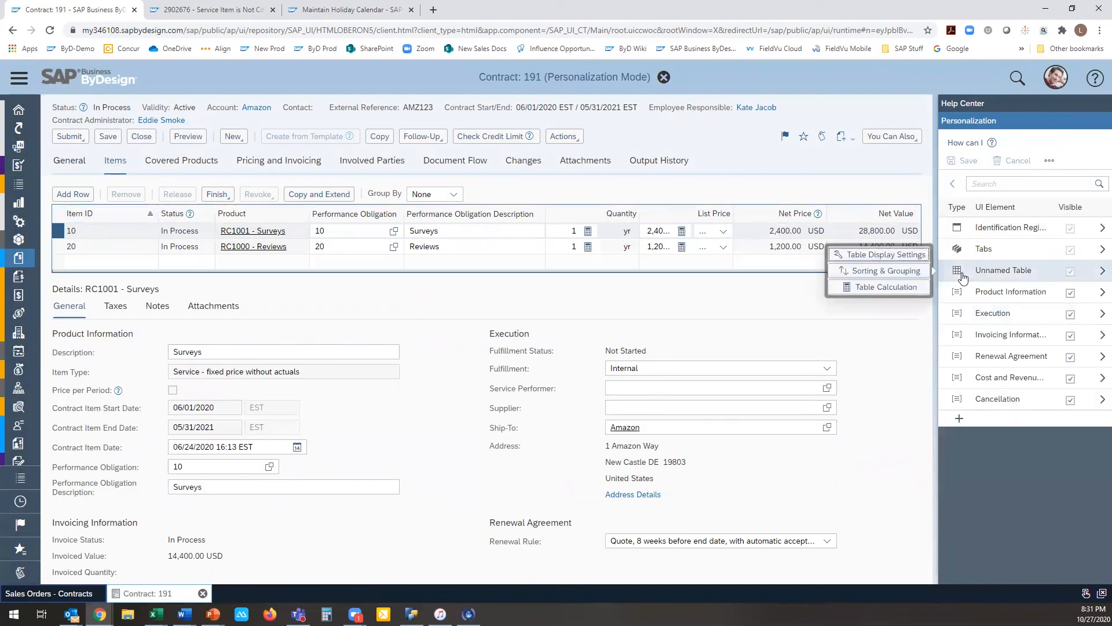
pyautogui.click(916, 287)
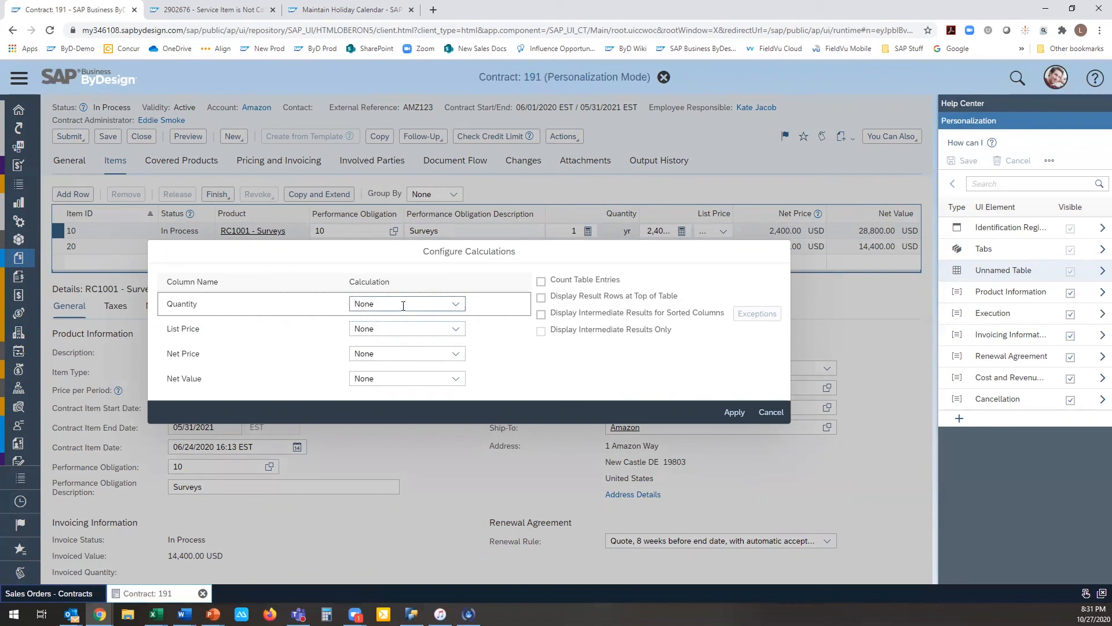
pyautogui.click(455, 304)
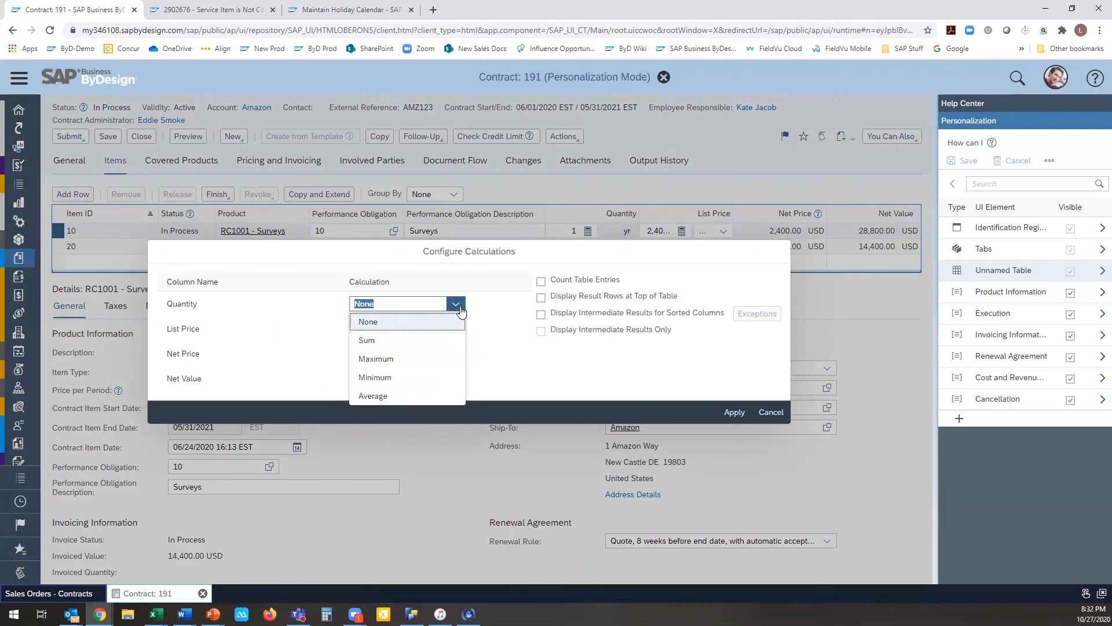
pyautogui.click(448, 341)
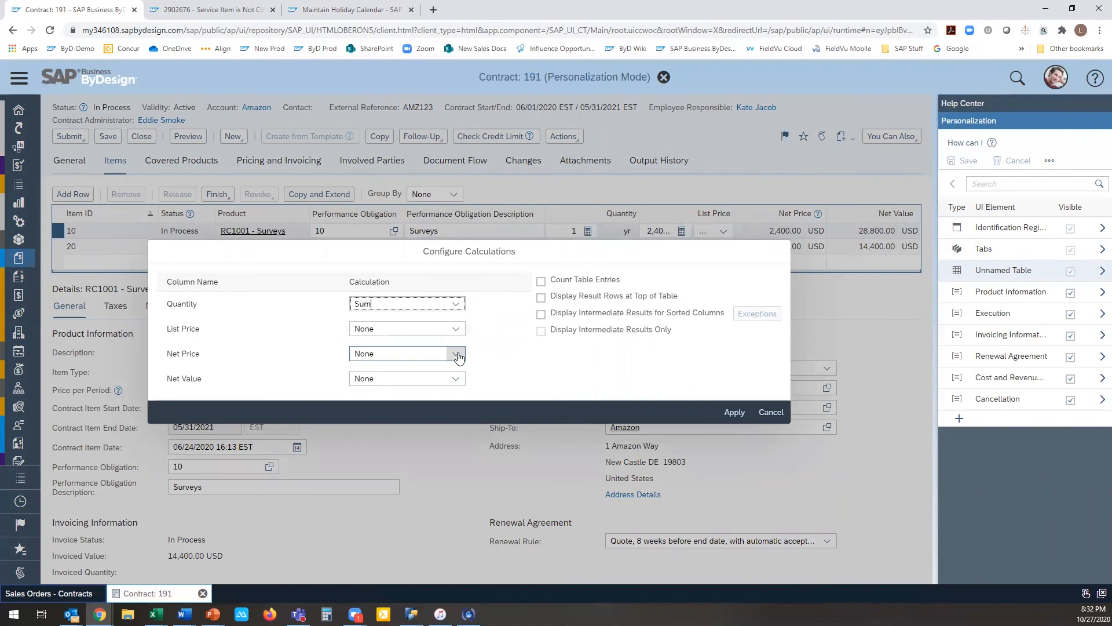
# Step: Set the Net Value column's calculation to Sum, leave Net Price at None, and apply the calculation settings
pyautogui.click(458, 355)
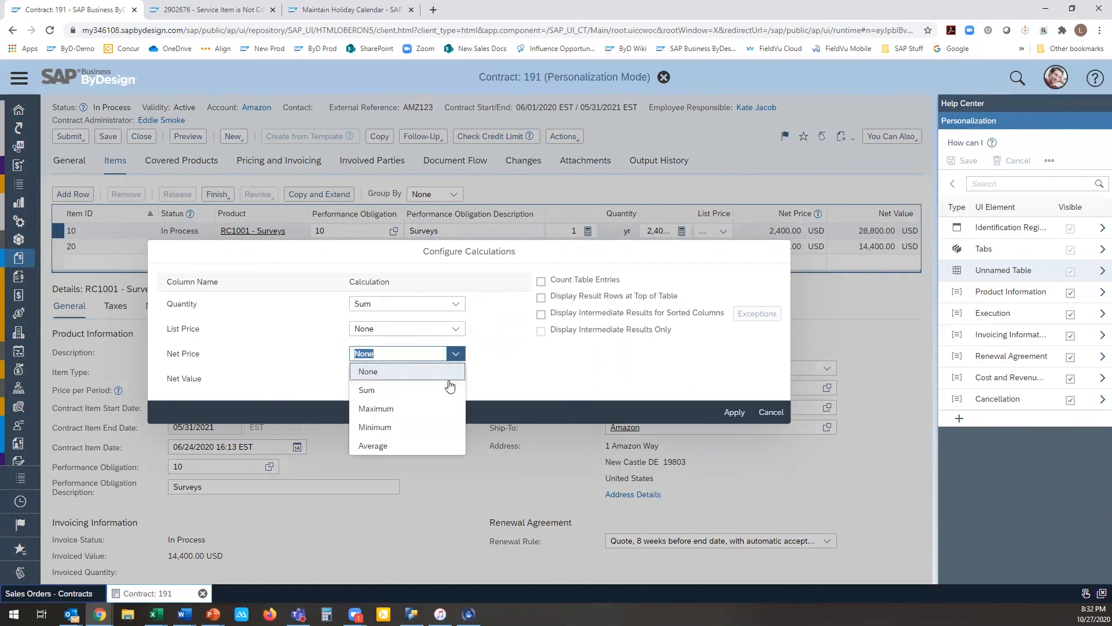
pyautogui.click(471, 356)
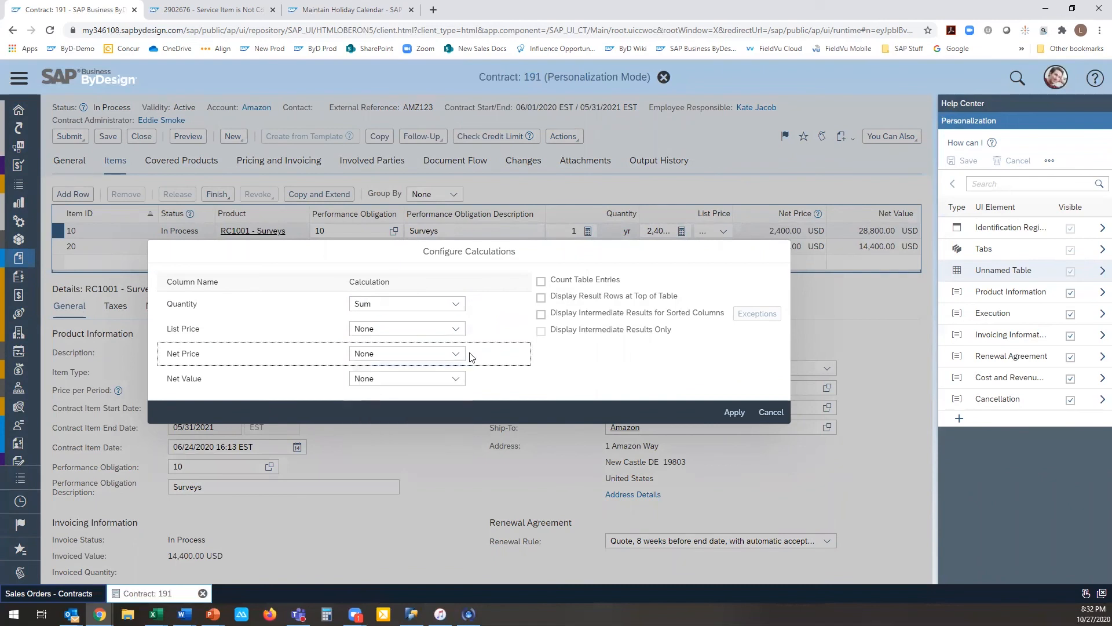
pyautogui.click(455, 379)
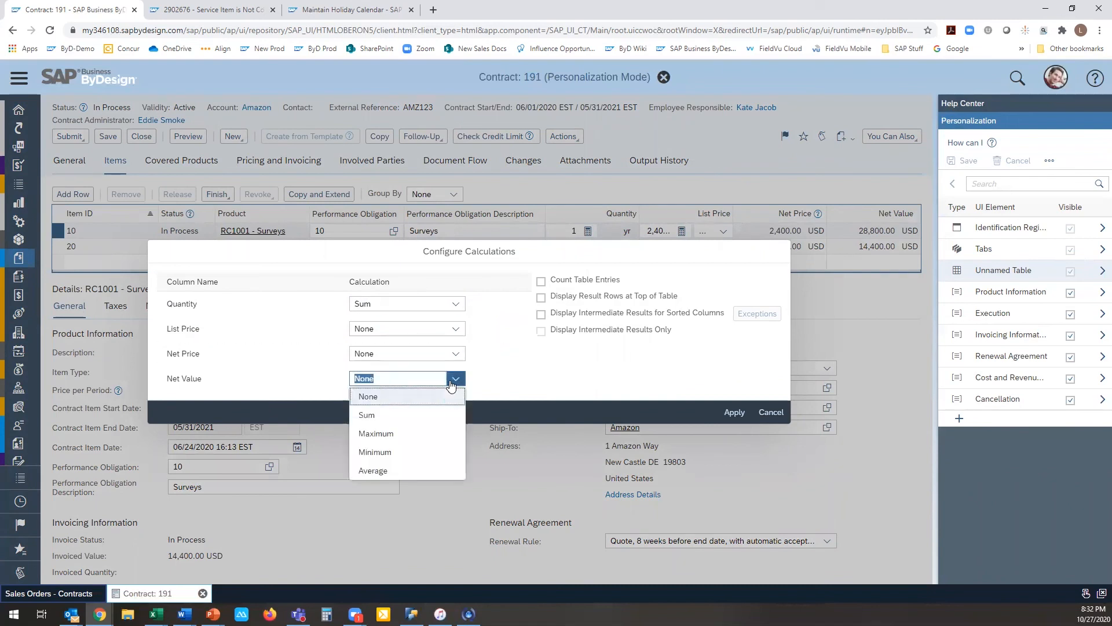
pyautogui.click(442, 420)
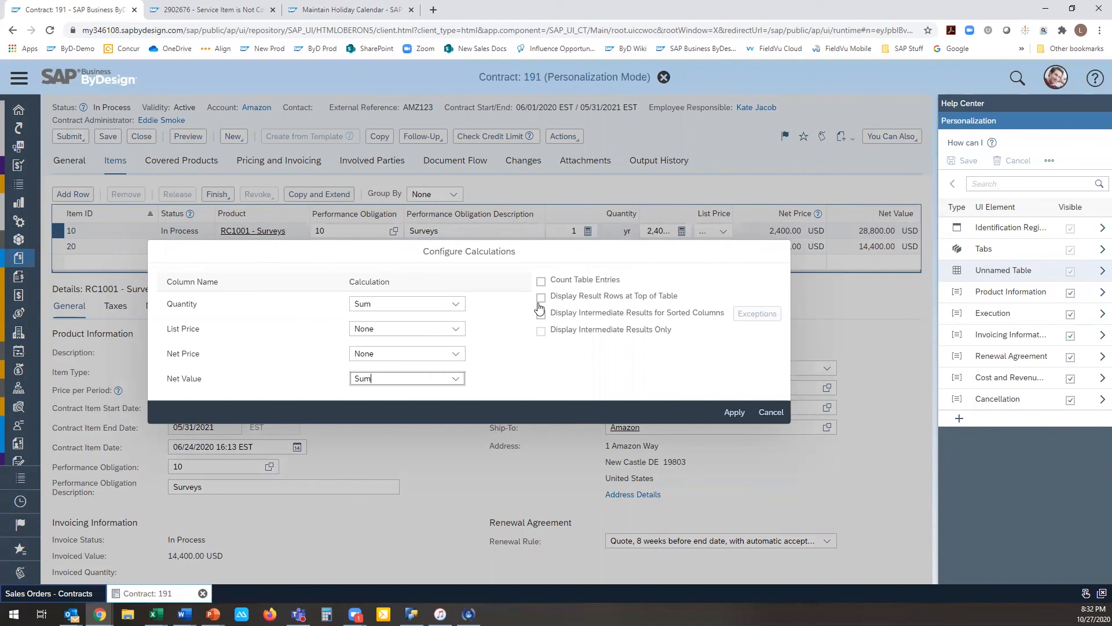
pyautogui.click(733, 412)
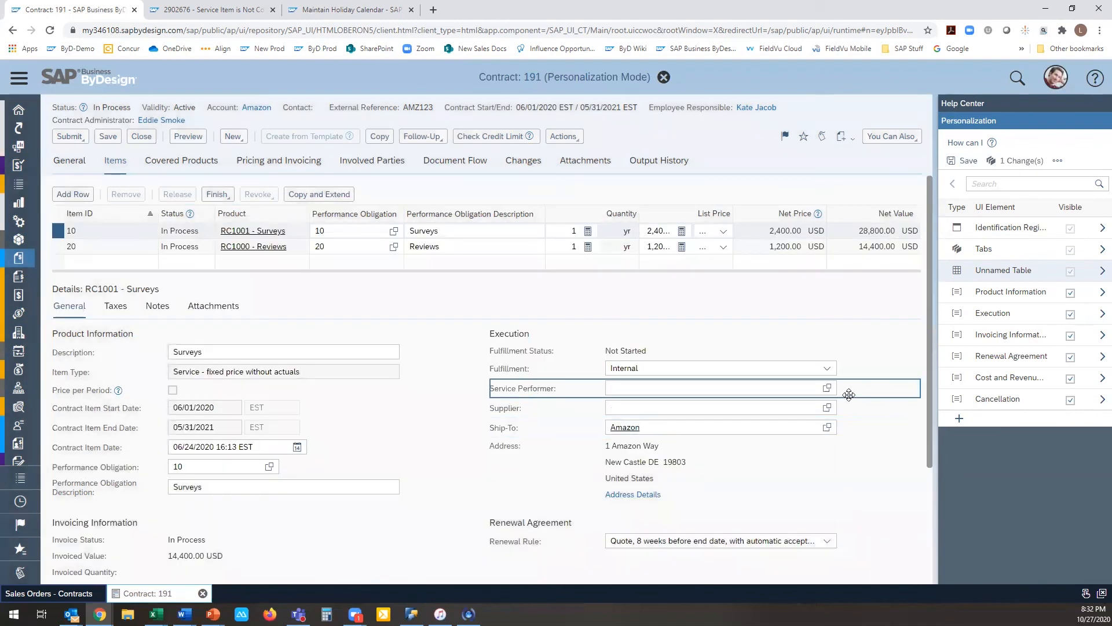
# Step: Save the personalization change and leave personalization mode
pyautogui.click(964, 162)
pyautogui.click(636, 367)
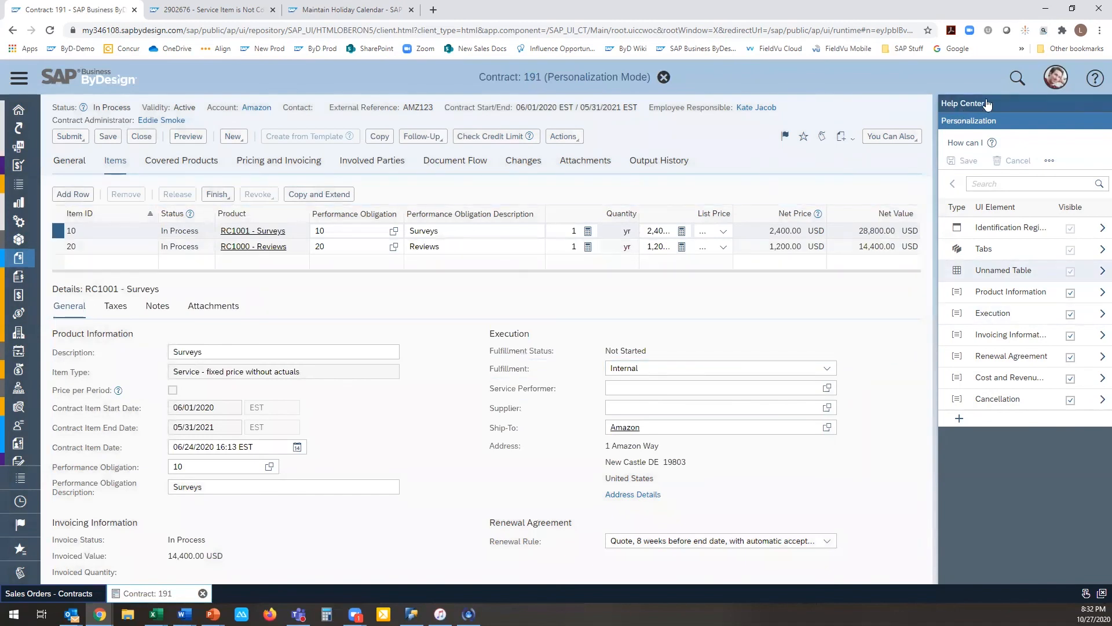
pyautogui.click(1042, 82)
pyautogui.click(1044, 102)
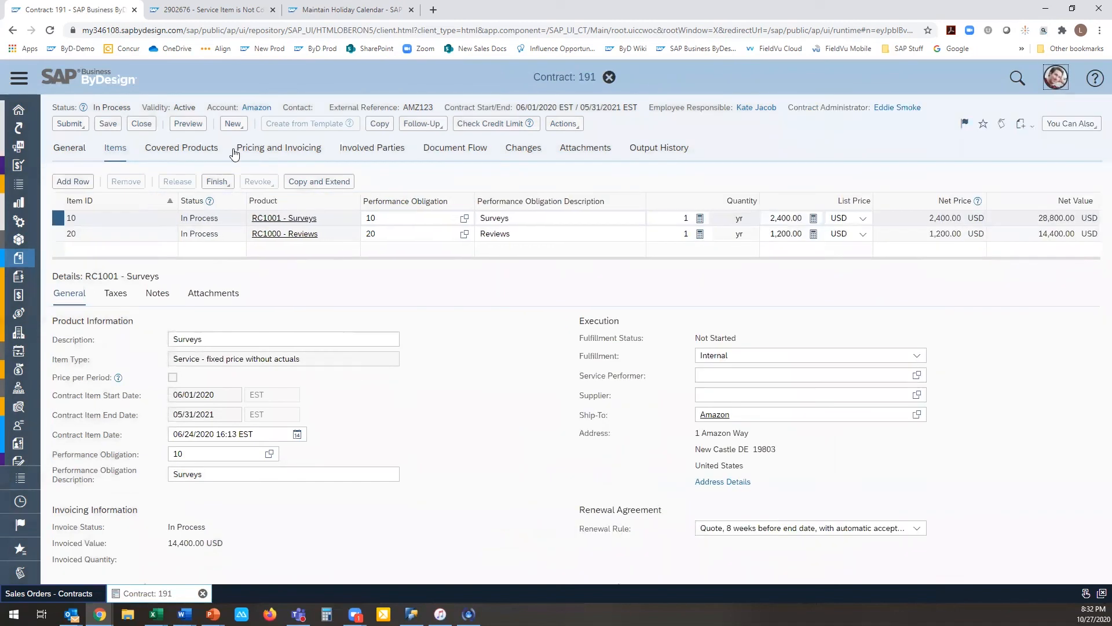
# Step: Reload the contract and reopen its items to check the column sums, removing the empty row added to the table
pyautogui.click(81, 154)
pyautogui.click(113, 148)
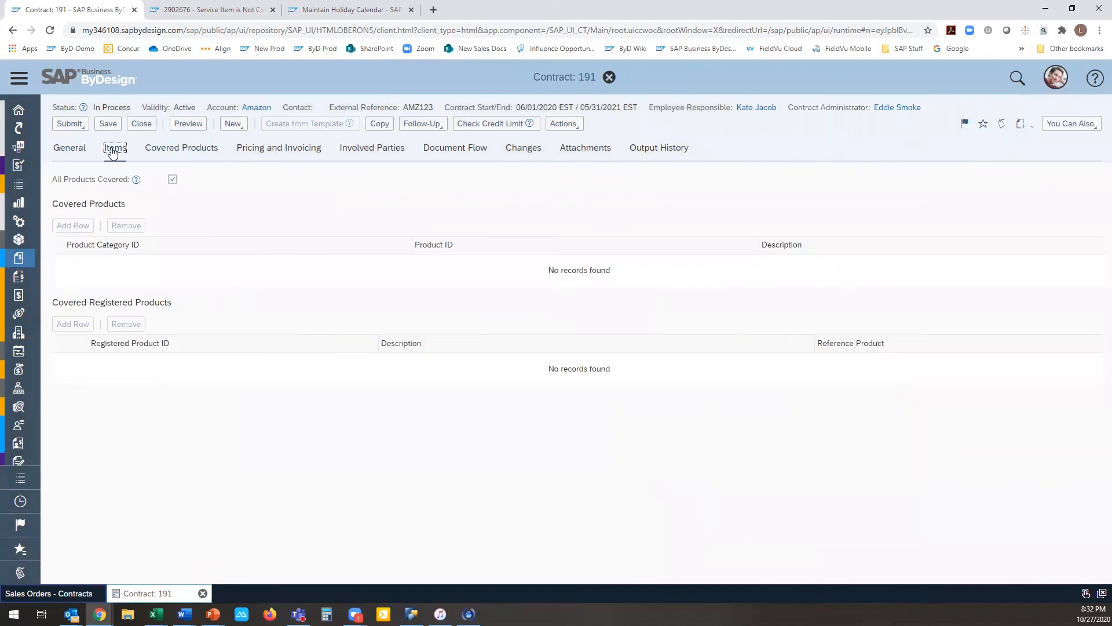
pyautogui.click(190, 29)
pyautogui.press('Return')
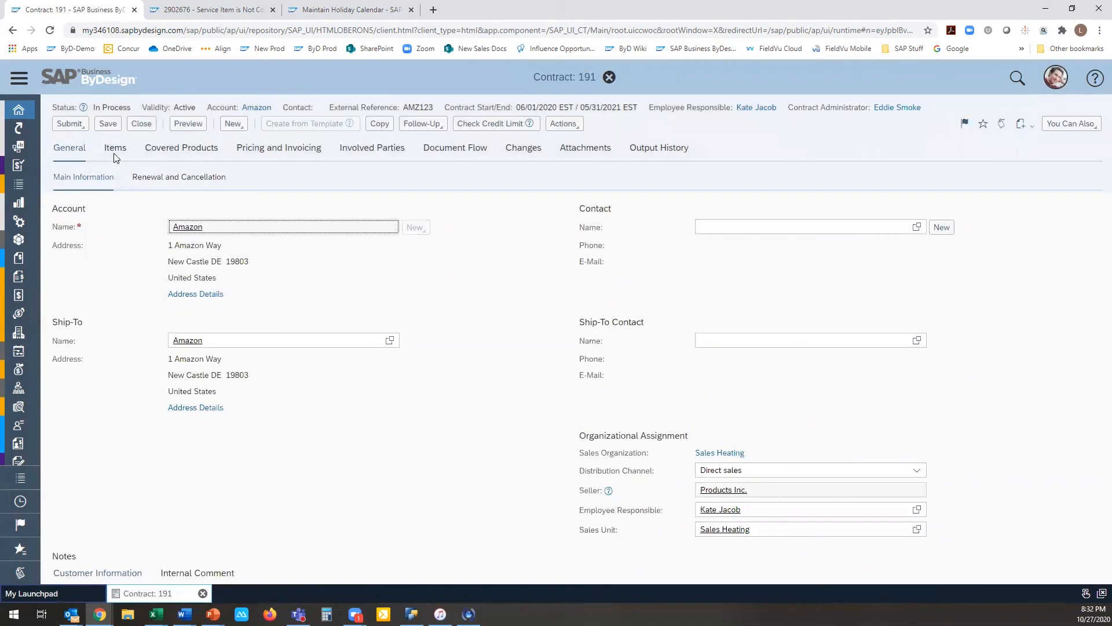
pyautogui.click(114, 150)
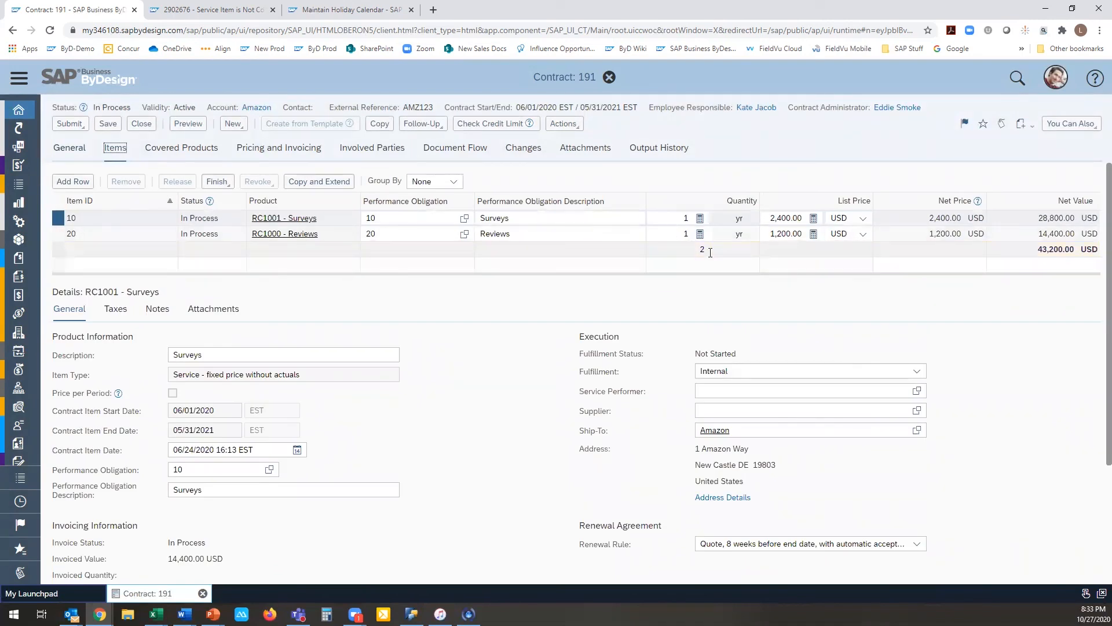
pyautogui.click(120, 265)
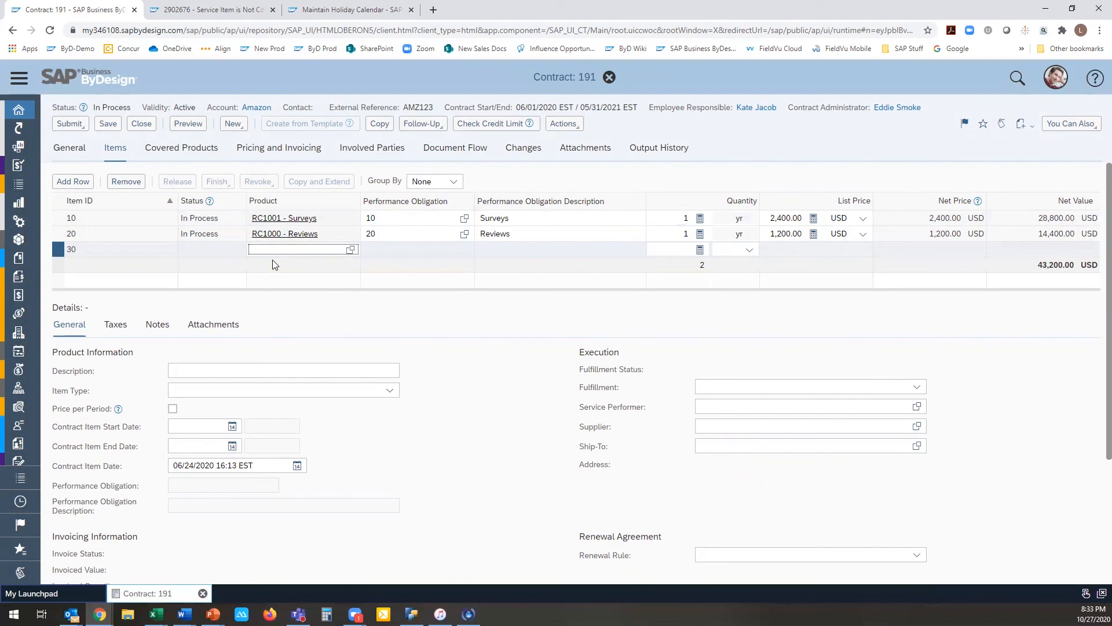
pyautogui.click(125, 181)
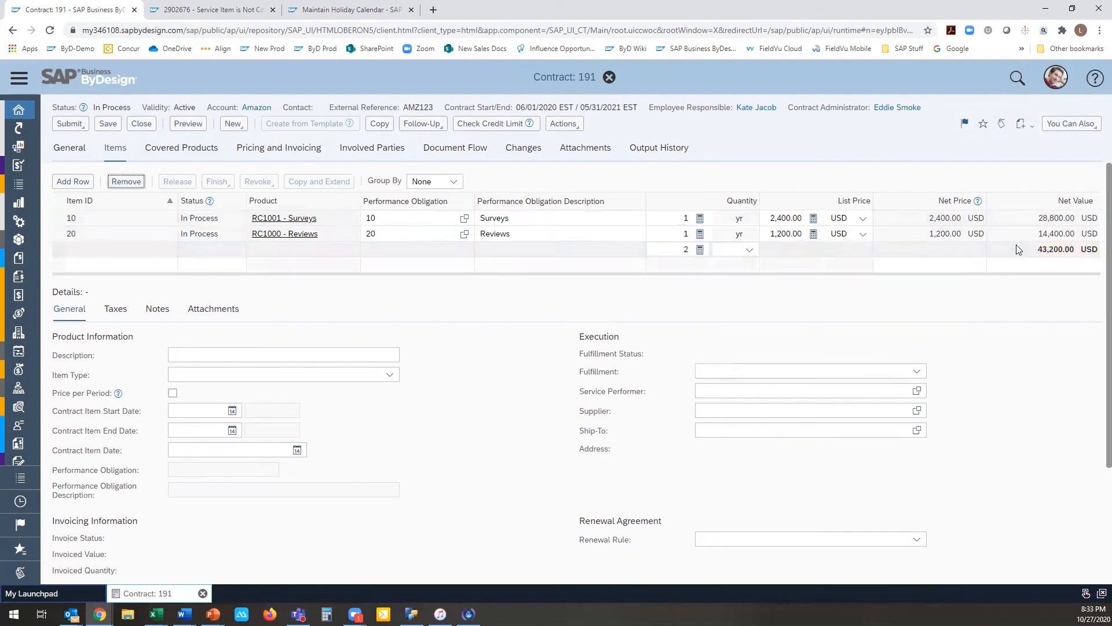
# Step: Restart personalization mode and configure the items table's calculations to display result rows at the top of the table
pyautogui.click(1056, 84)
pyautogui.click(1051, 103)
pyautogui.click(1000, 272)
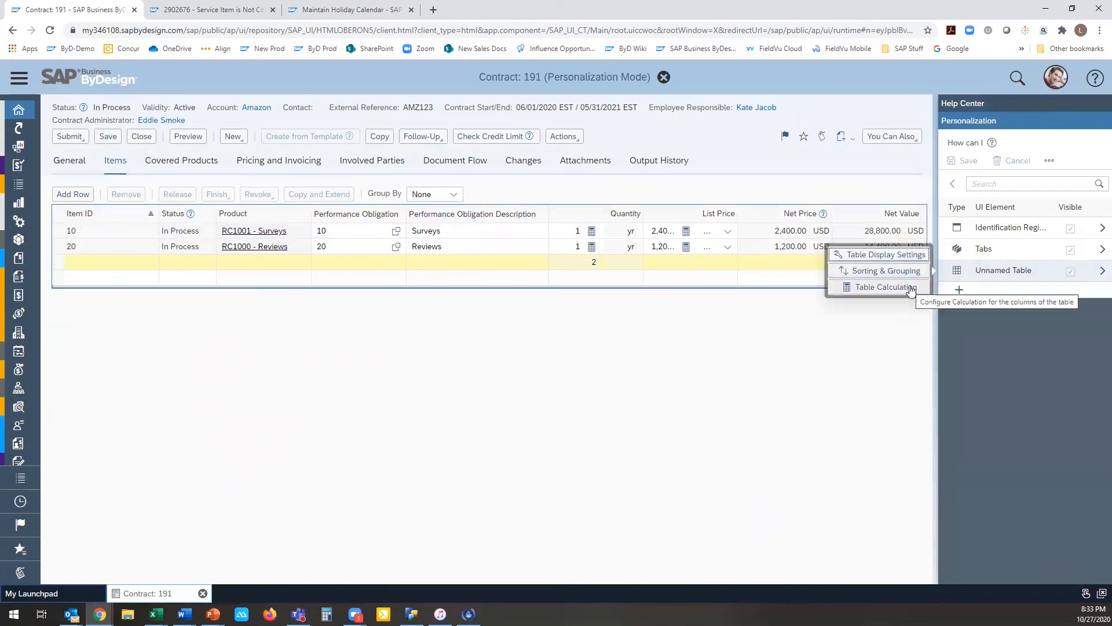
pyautogui.click(885, 288)
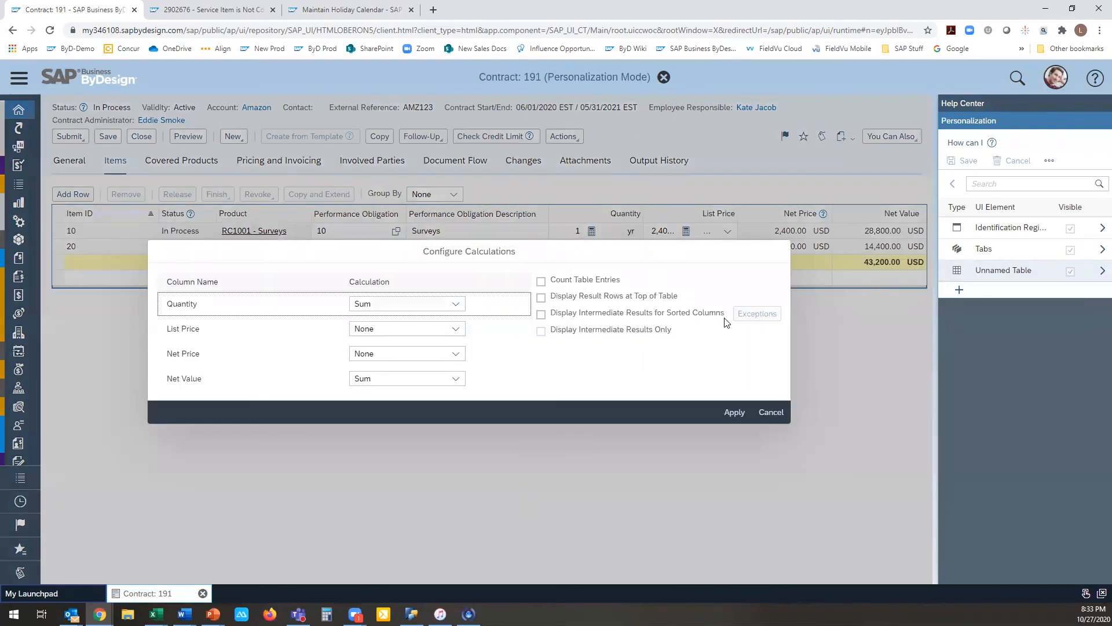
pyautogui.click(539, 297)
pyautogui.click(733, 412)
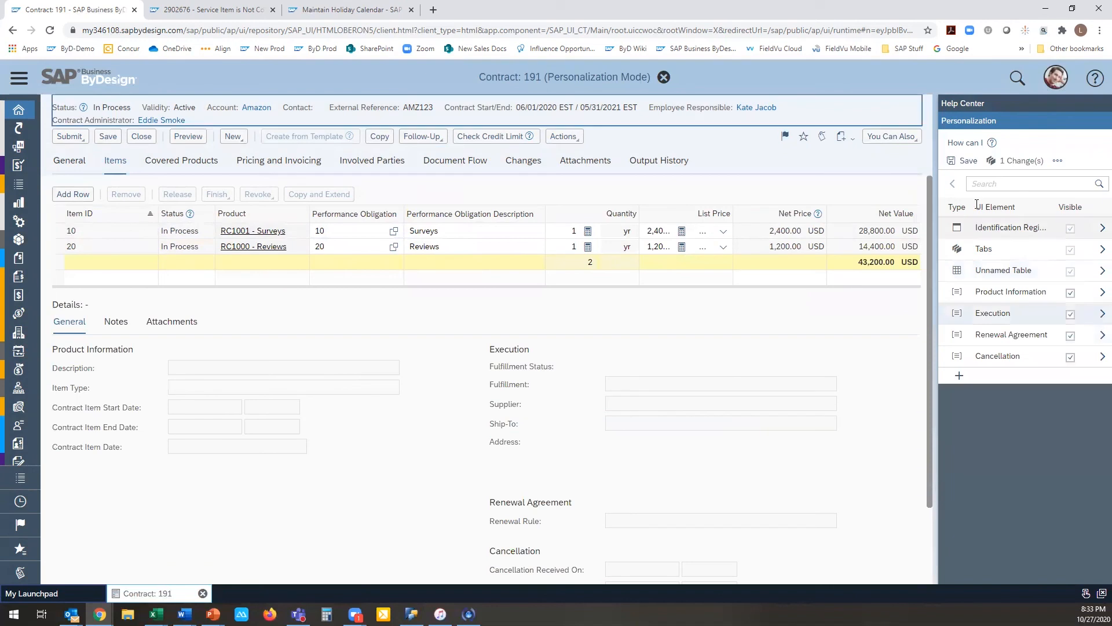
# Step: Save the result row placement for the items table and stop personalizing
pyautogui.click(963, 161)
pyautogui.click(666, 367)
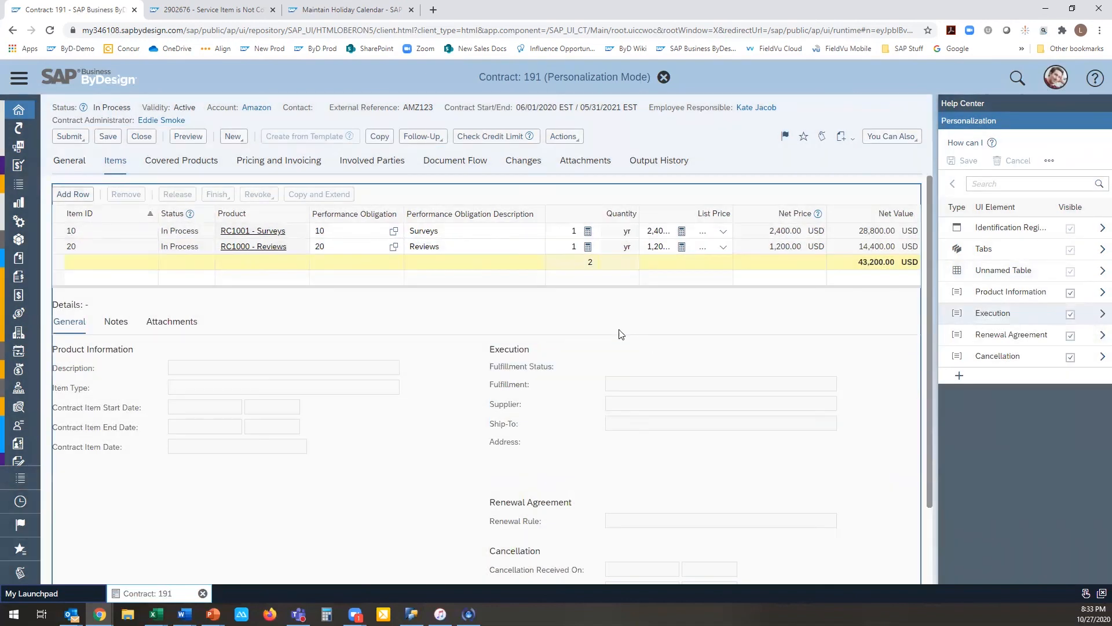
pyautogui.click(1062, 83)
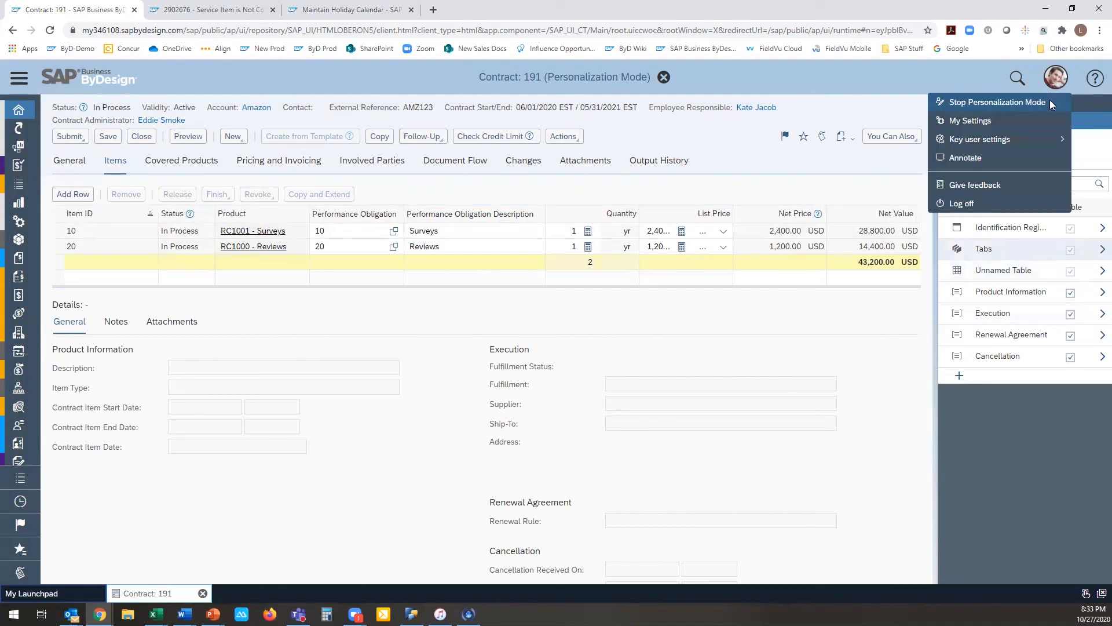
pyautogui.click(1025, 103)
# Step: Reload the contract, reopen its items to check the result row's placement, and select the Reviews item
pyautogui.click(445, 30)
pyautogui.press('Return')
pyautogui.click(607, 96)
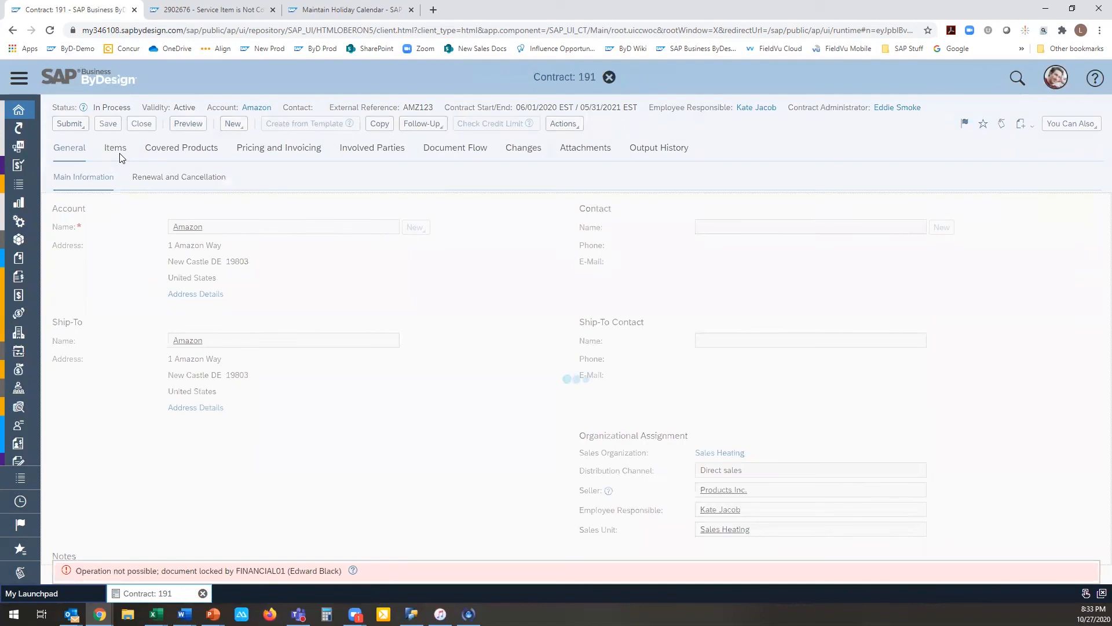
pyautogui.click(121, 157)
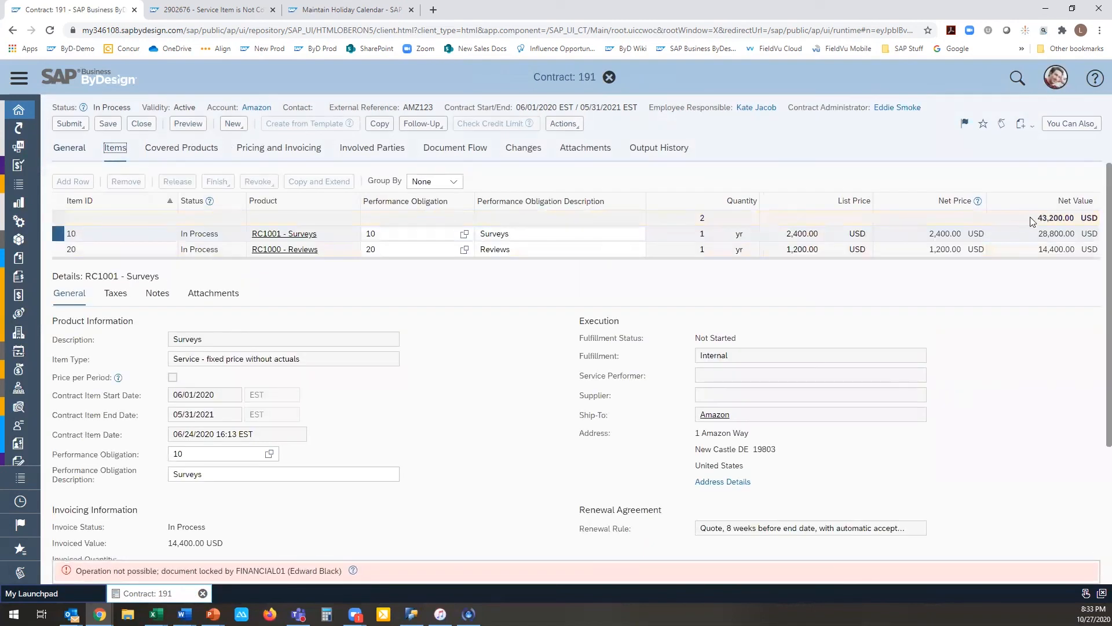
pyautogui.click(584, 253)
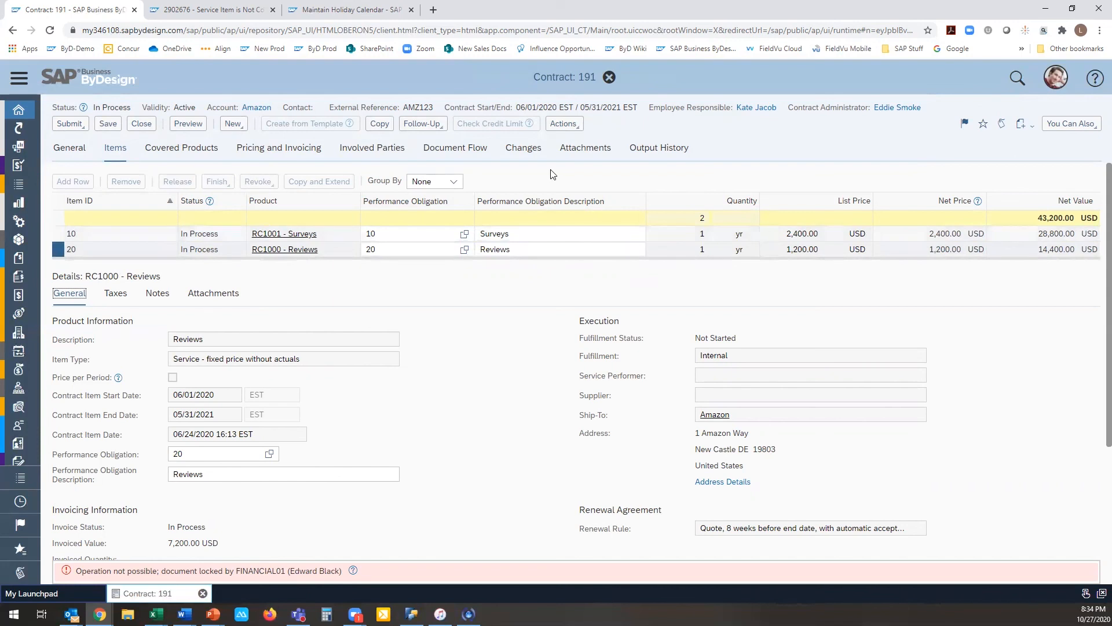
# Step: Close the contract and open the Contracts list of the Sales Orders work center
pyautogui.click(142, 123)
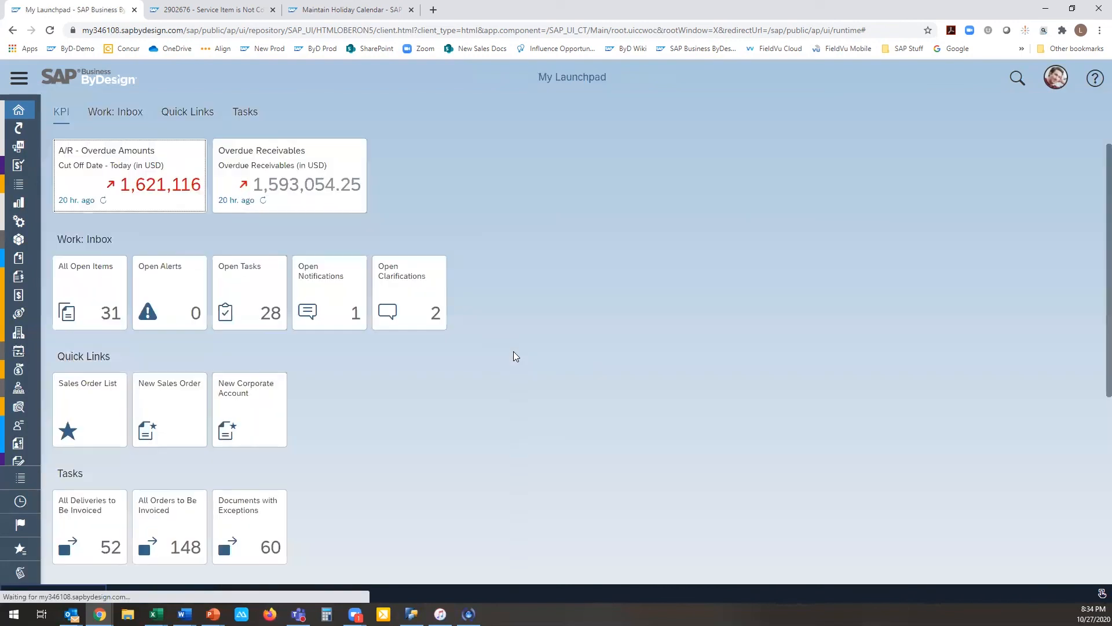
pyautogui.click(19, 78)
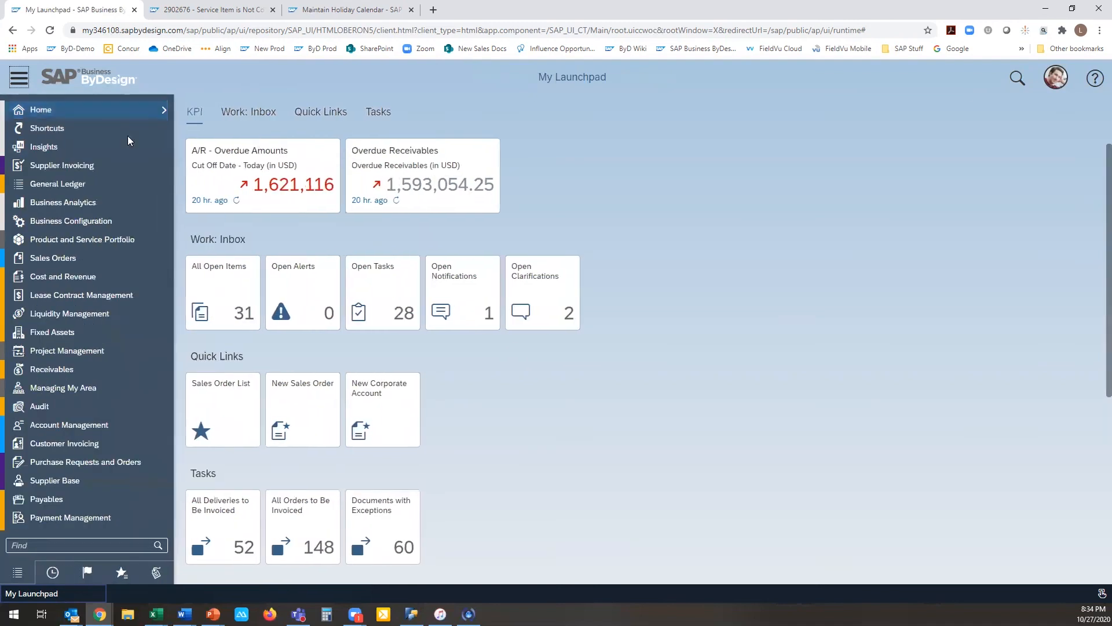
pyautogui.click(123, 256)
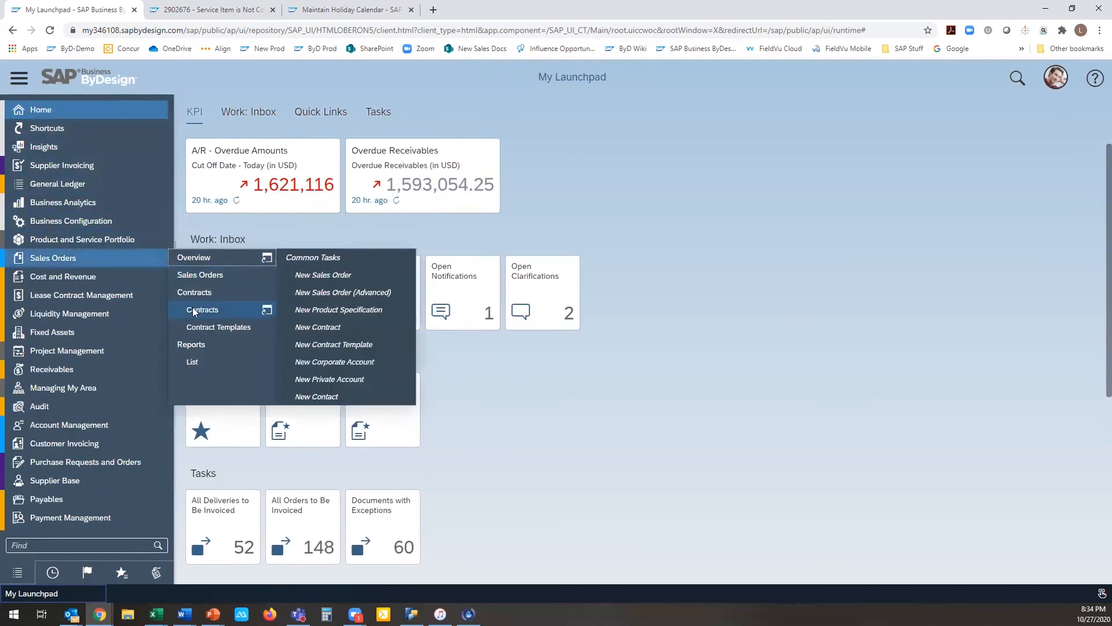
pyautogui.click(196, 309)
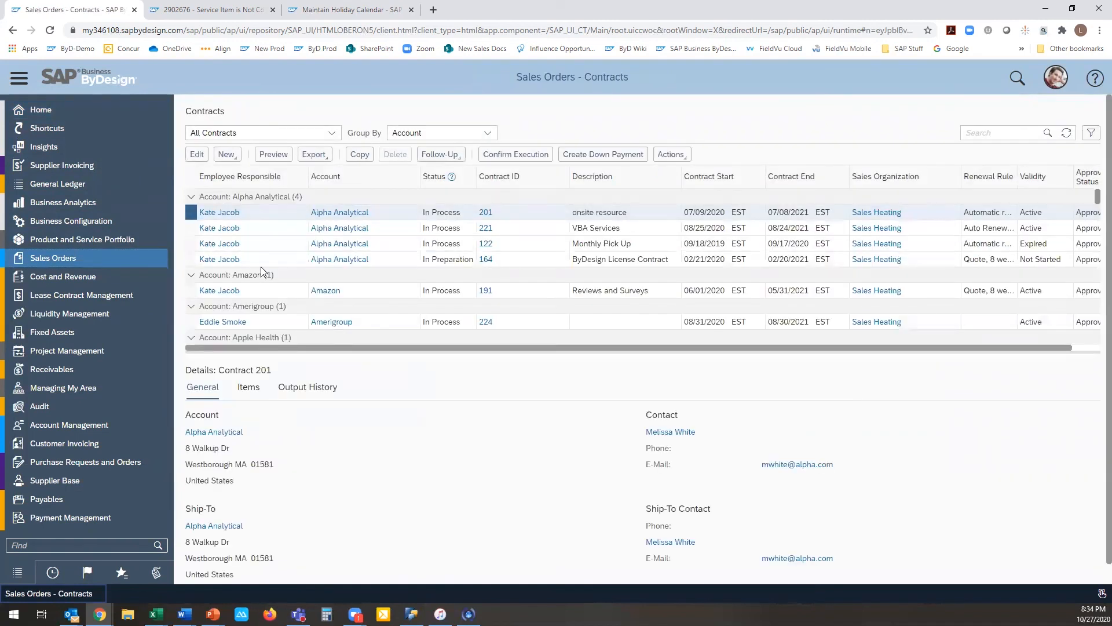
# Step: Examine the items of the Apple Health and Arrow Enterprise contracts, ending on Arrow's in-process Service Contract managed under Service & Support Heating
pyautogui.scroll(-1, 261, 267)
pyautogui.scroll(-3, 261, 267)
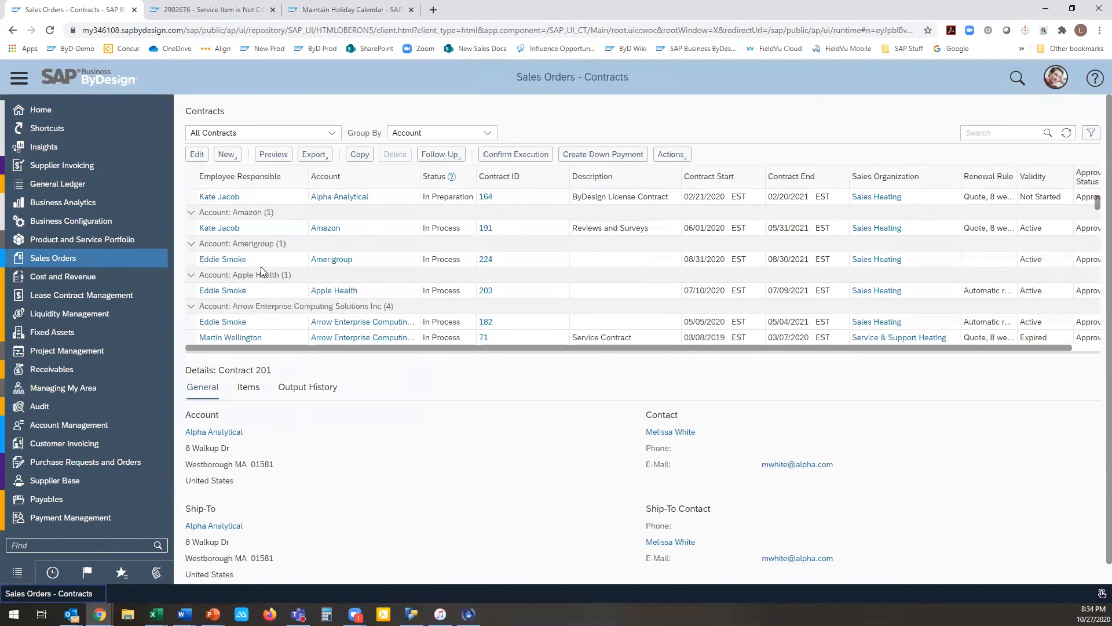
pyautogui.click(245, 393)
pyautogui.click(189, 291)
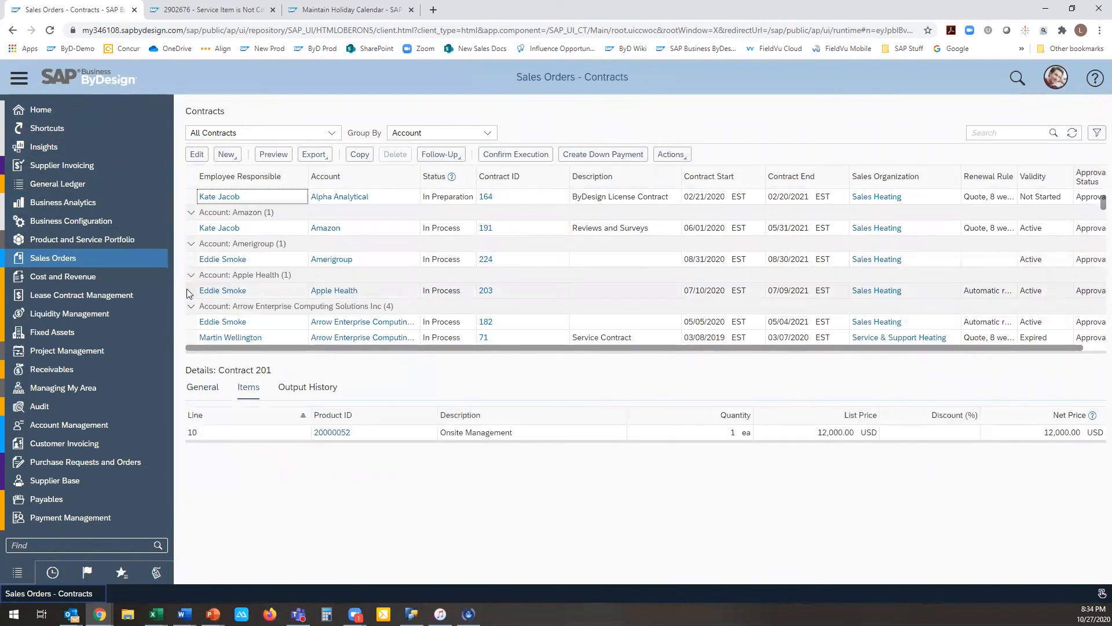
pyautogui.click(190, 321)
pyautogui.click(191, 337)
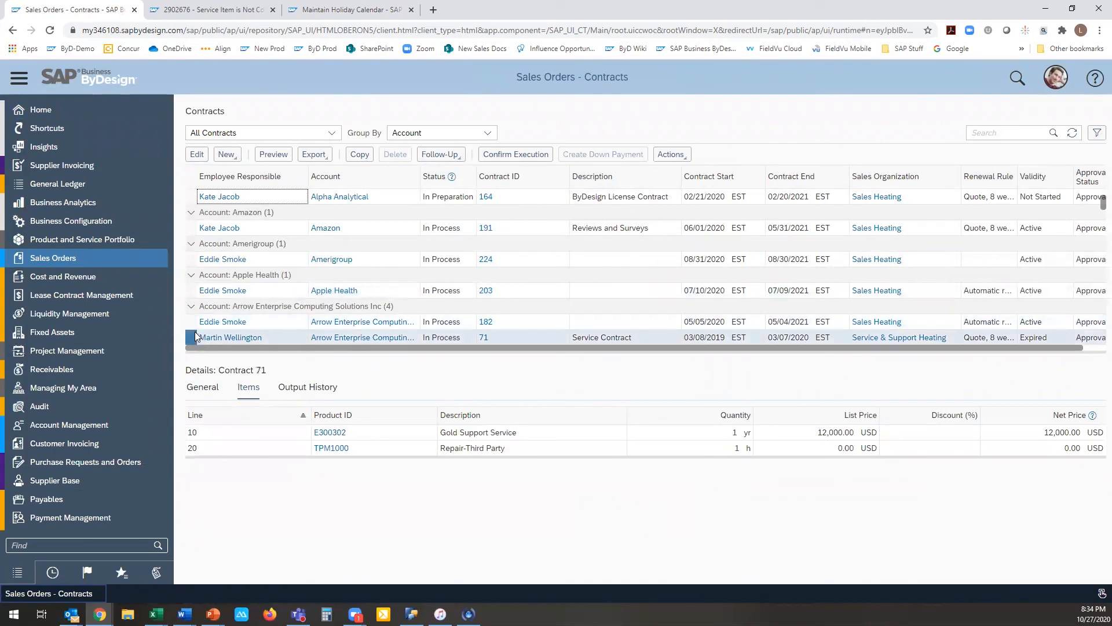
pyautogui.scroll(-5, 188, 290)
pyautogui.click(190, 289)
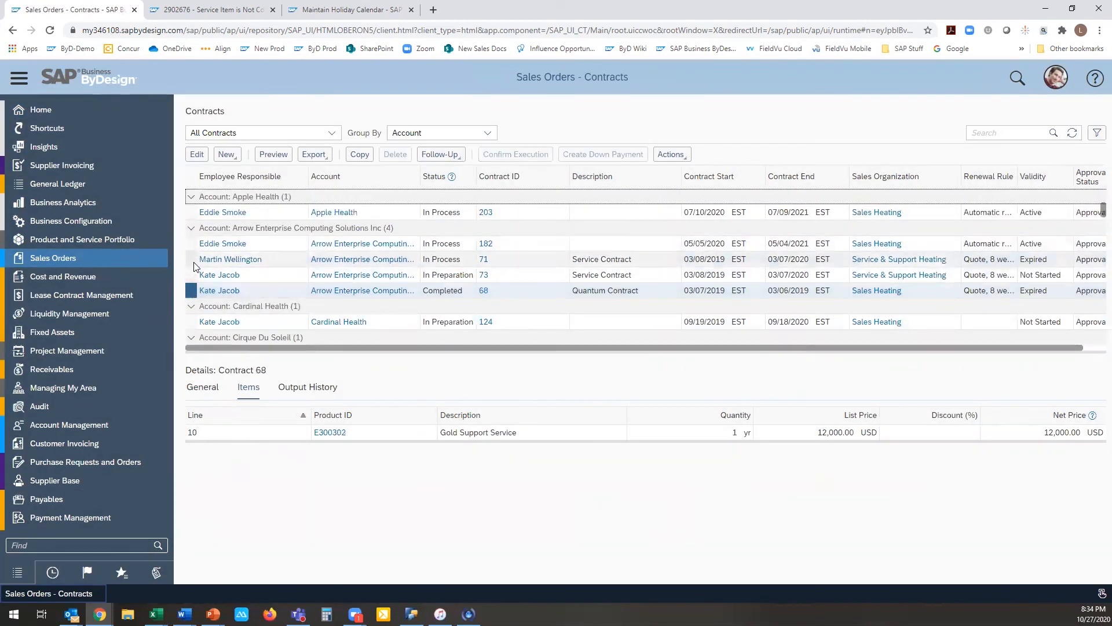
pyautogui.click(191, 261)
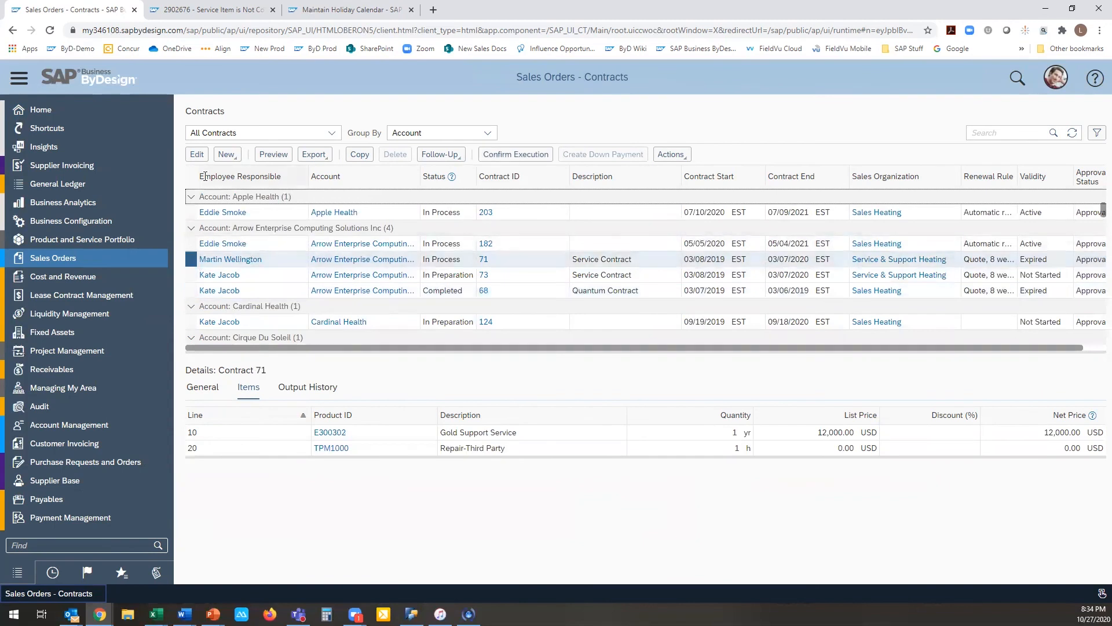
# Step: Open the selected Service Contract for editing, show its items and start personalizing the screen
pyautogui.click(194, 155)
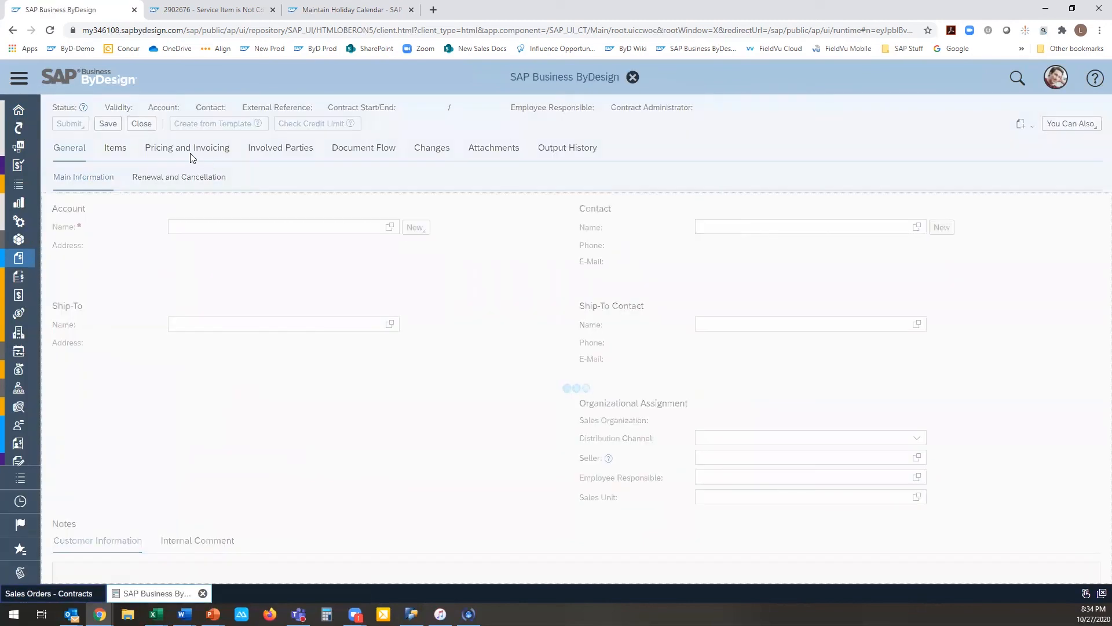
pyautogui.click(115, 162)
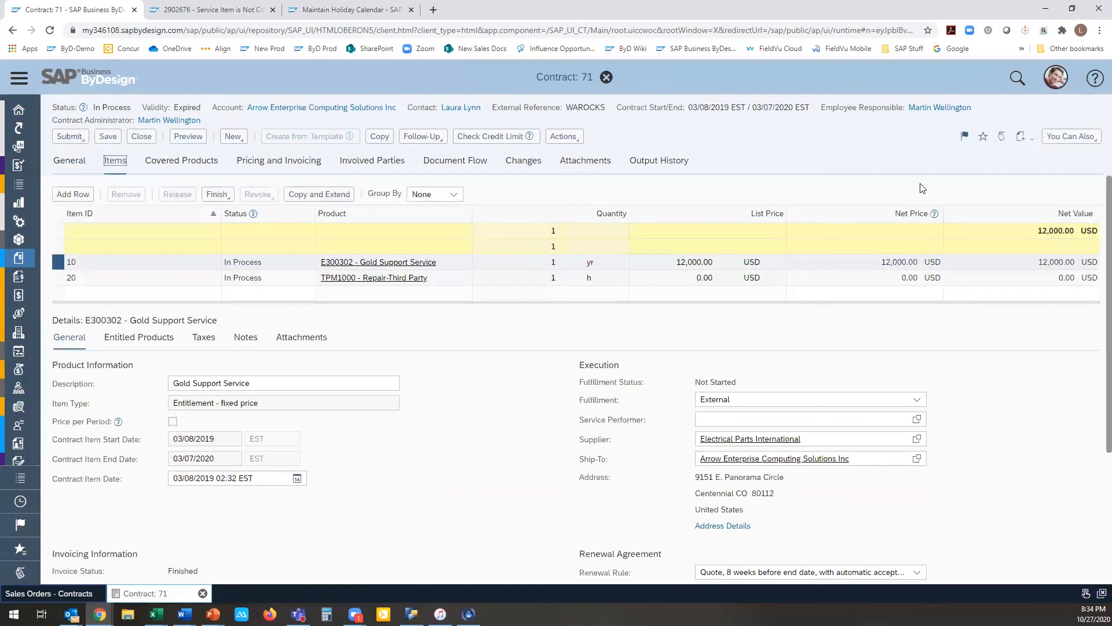
pyautogui.click(1056, 77)
pyautogui.click(1047, 105)
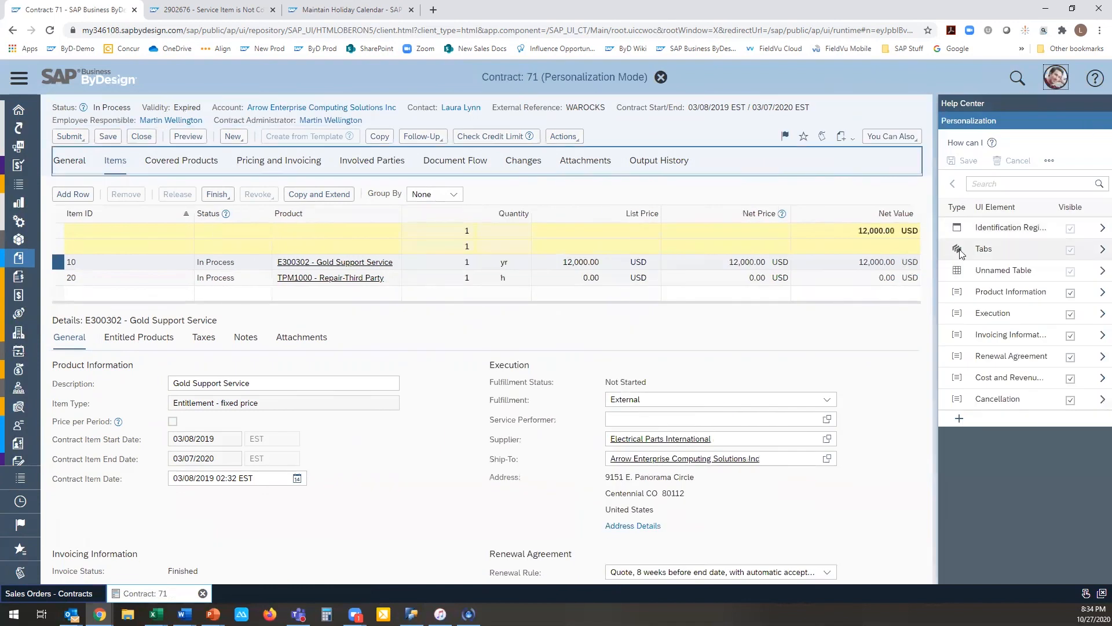
pyautogui.click(958, 271)
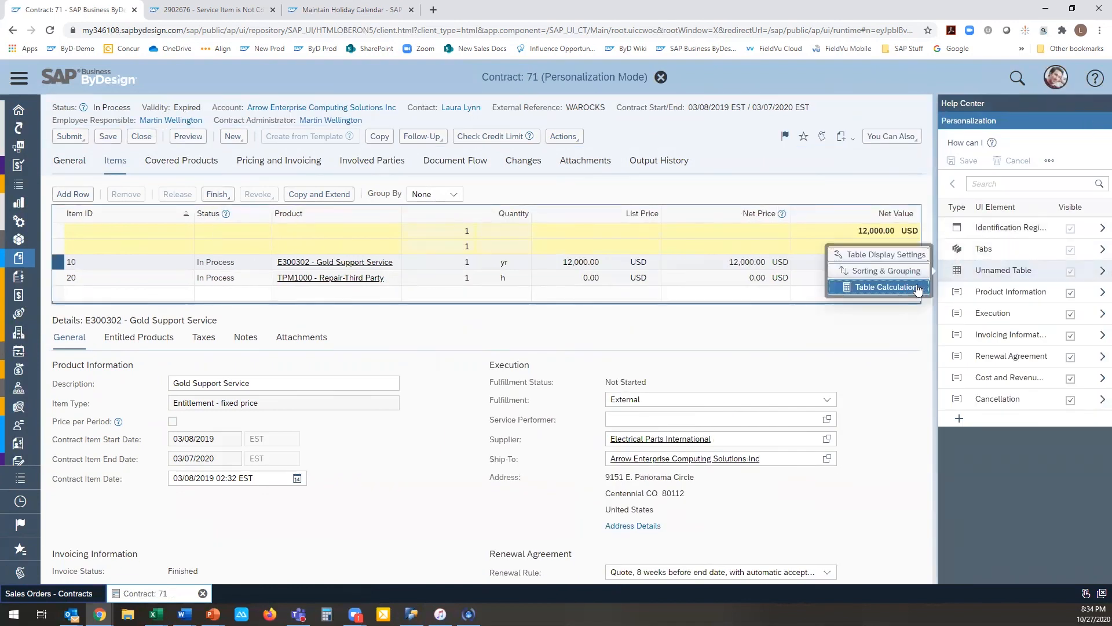
pyautogui.click(915, 287)
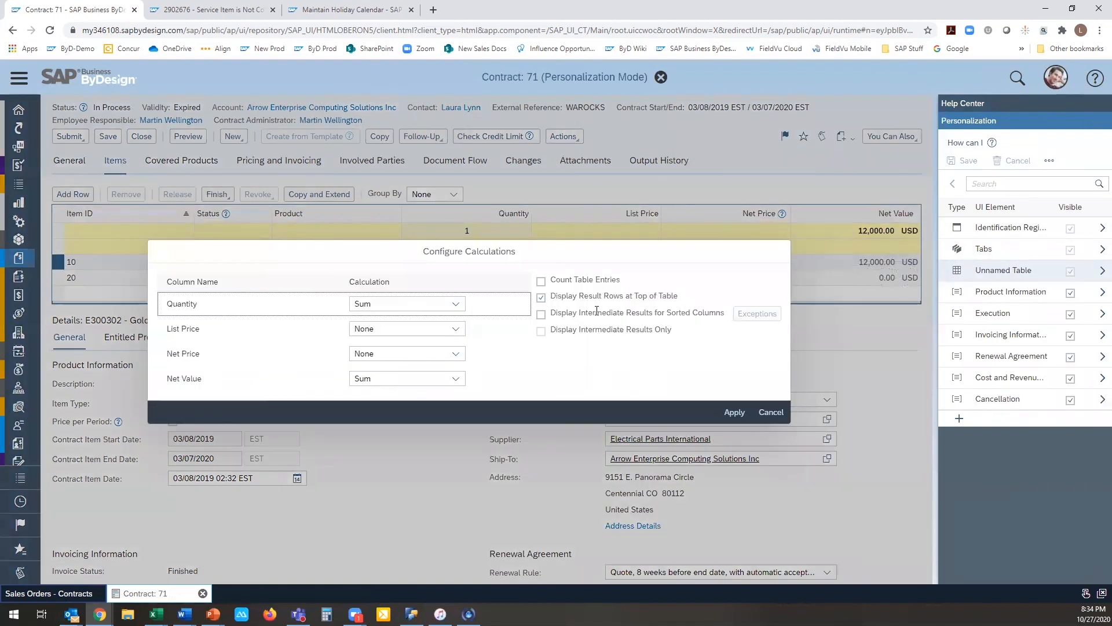
pyautogui.click(542, 314)
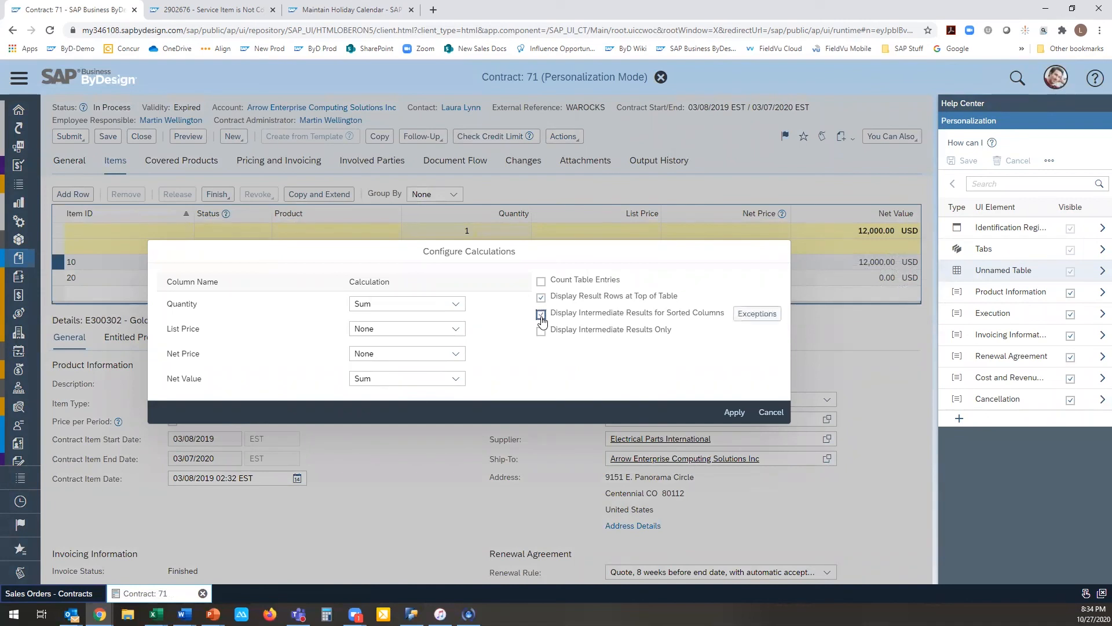
pyautogui.click(771, 412)
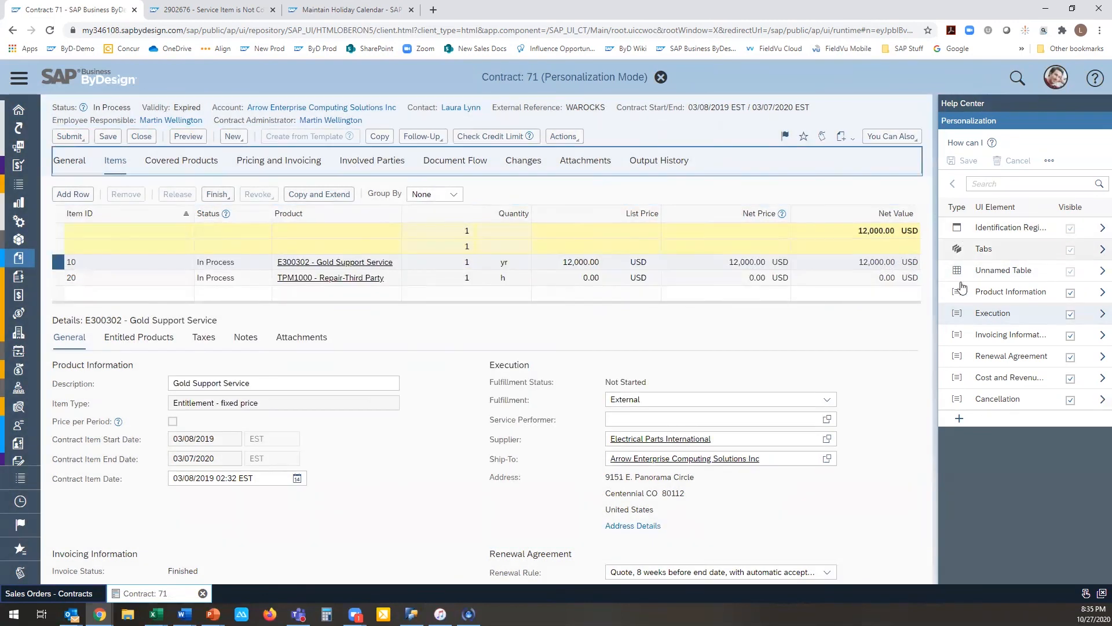
# Step: Examine the sorting and grouping settings of the contract's items table without changing them
pyautogui.click(985, 270)
pyautogui.click(902, 276)
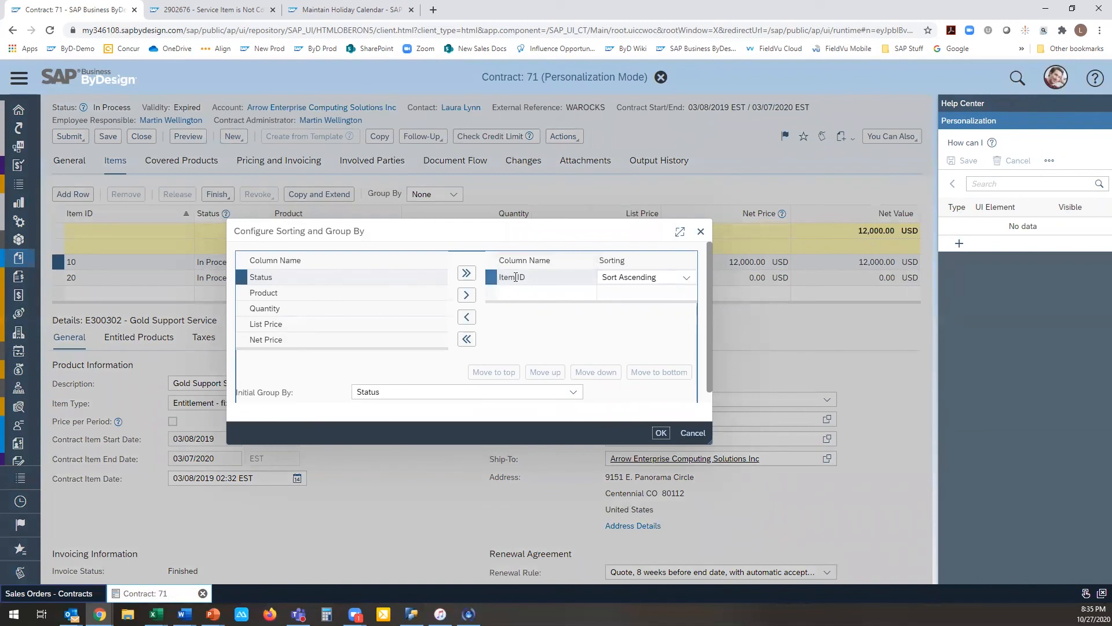
pyautogui.scroll(-3, 415, 286)
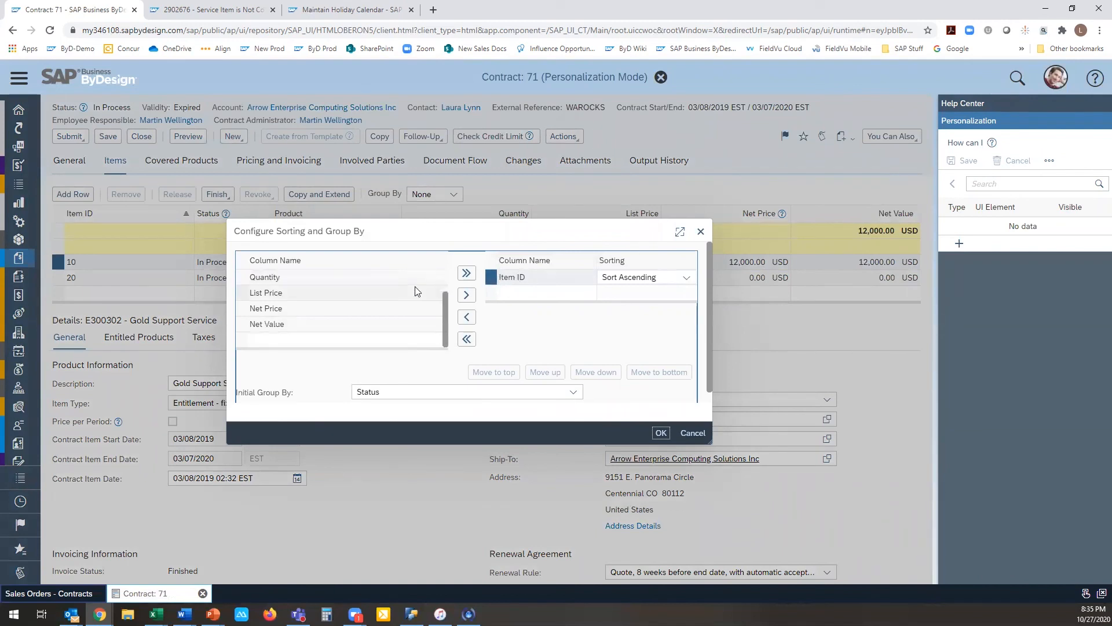
pyautogui.scroll(2, 415, 286)
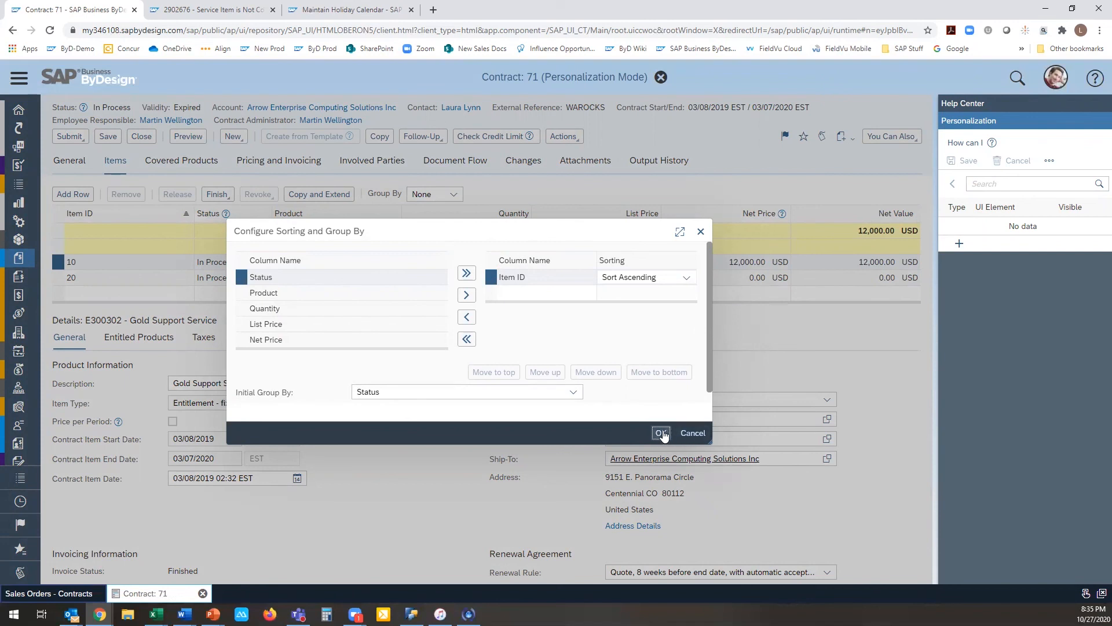
pyautogui.click(694, 439)
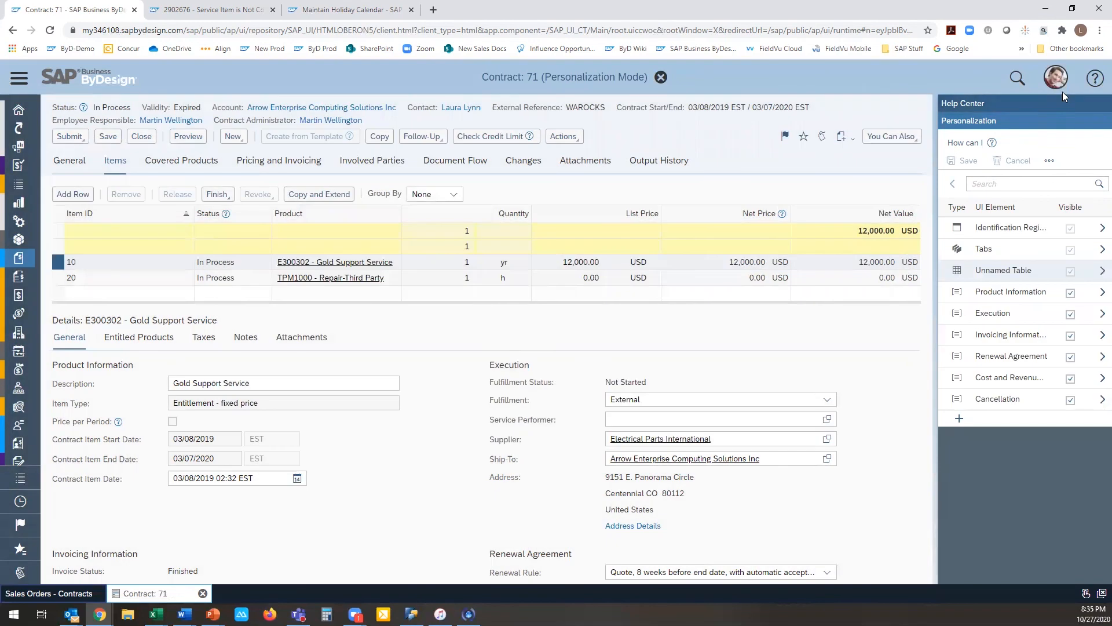
# Step: Stop personalizing the contract screen
pyautogui.click(1061, 88)
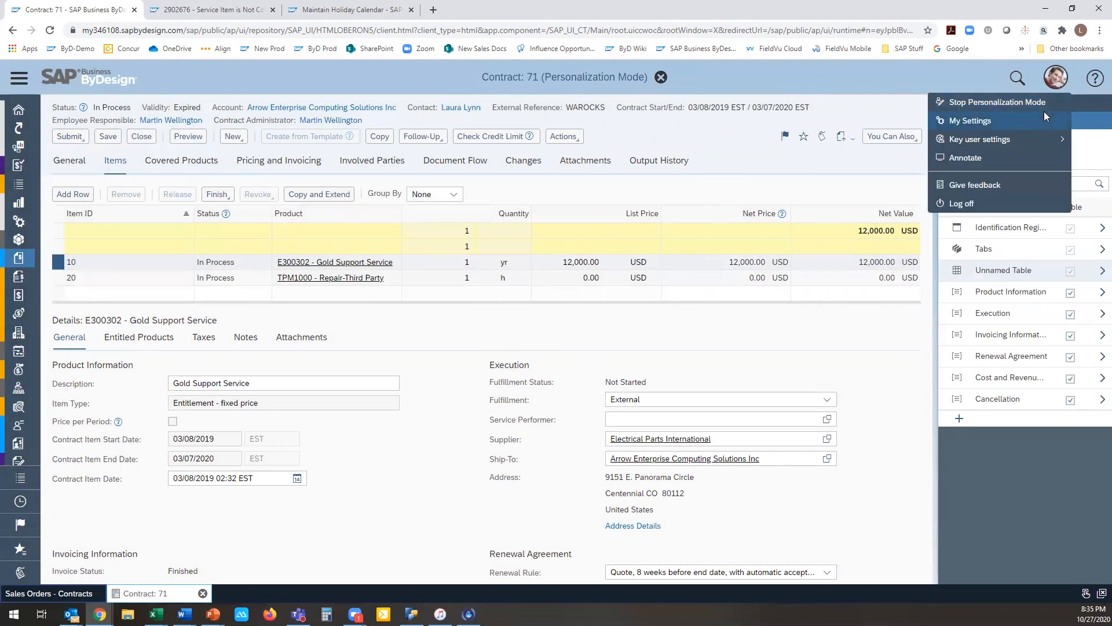
pyautogui.click(1042, 116)
pyautogui.click(1056, 81)
pyautogui.click(1045, 97)
pyautogui.click(169, 105)
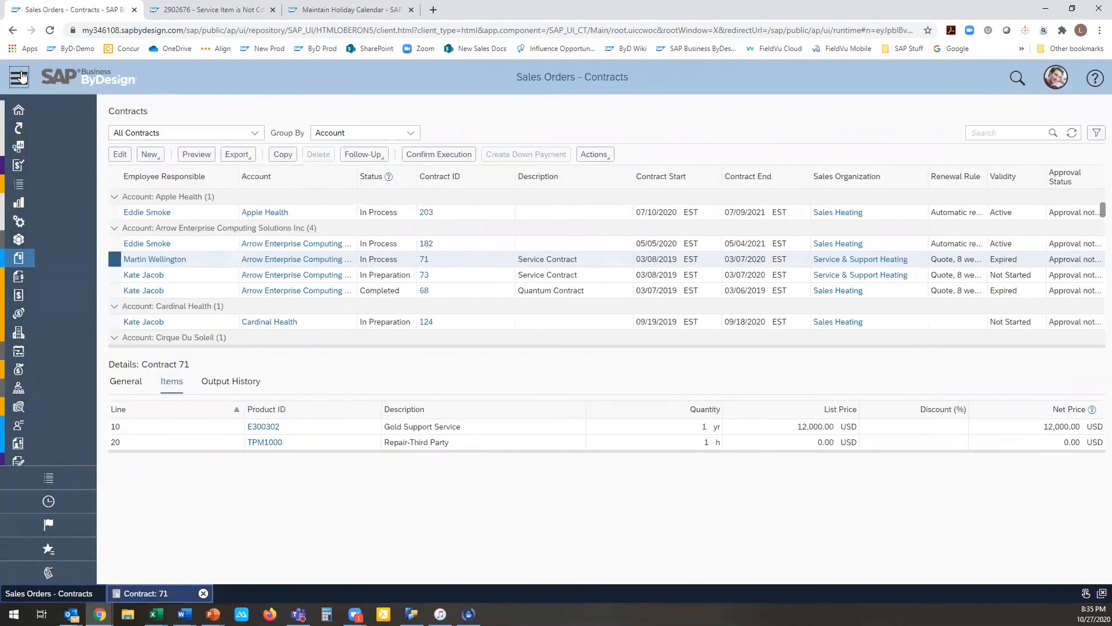
# Step: Open the Sales Orders list of the Sales Orders work center
pyautogui.click(20, 77)
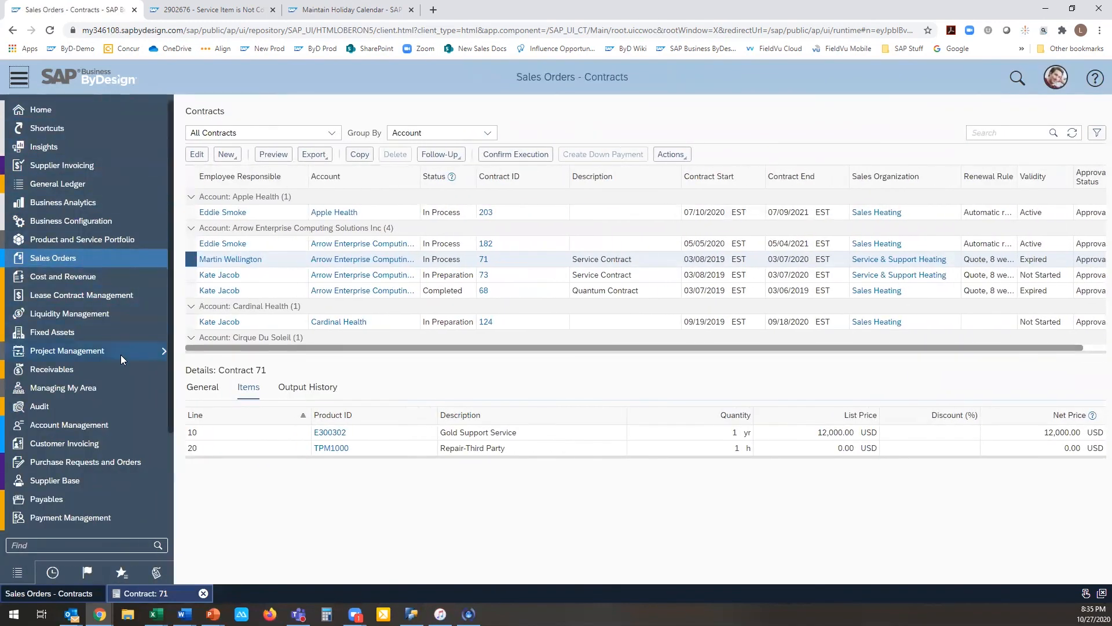
pyautogui.scroll(-3, 126, 401)
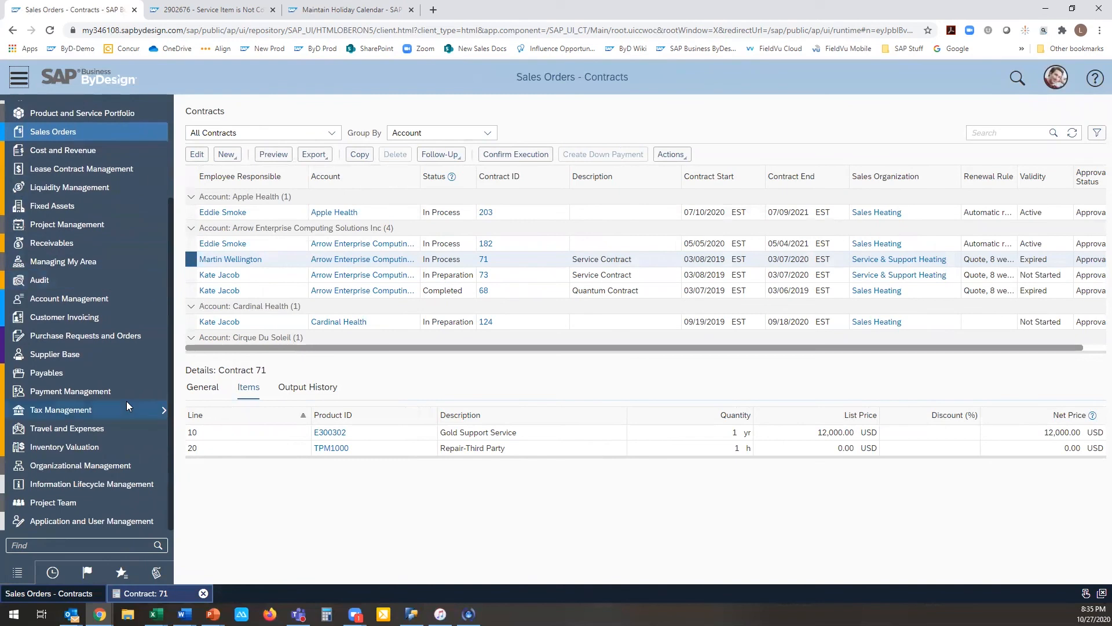
pyautogui.scroll(3, 126, 401)
pyautogui.moveTo(136, 247)
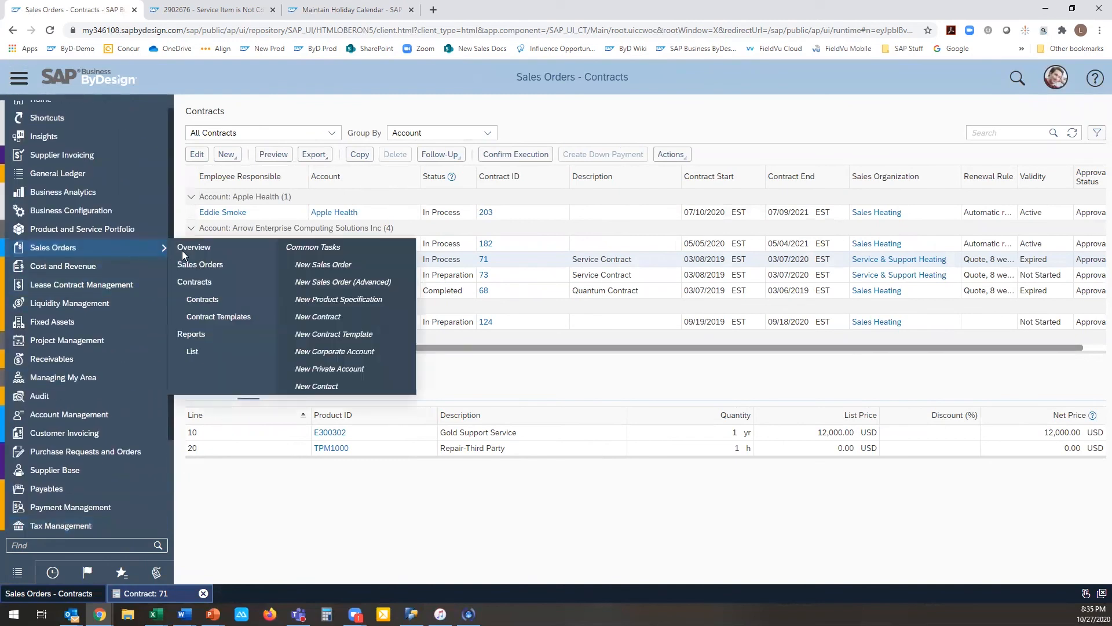
pyautogui.click(209, 264)
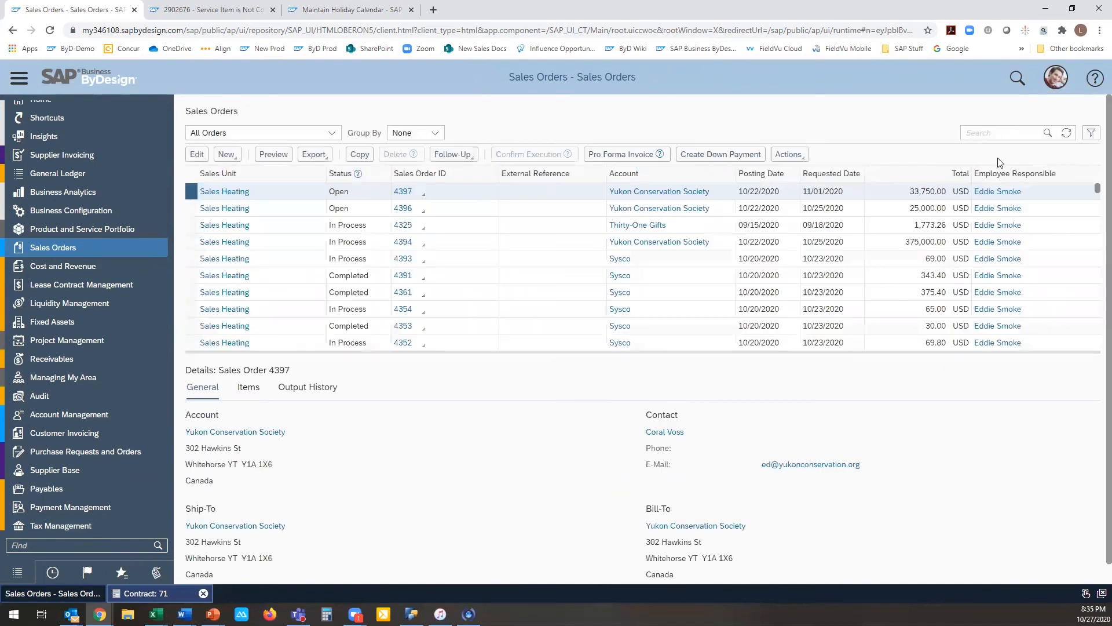
# Step: Personalize the Sales Orders table to sort by Account and then Status, both ascending, and save the change
pyautogui.click(1054, 82)
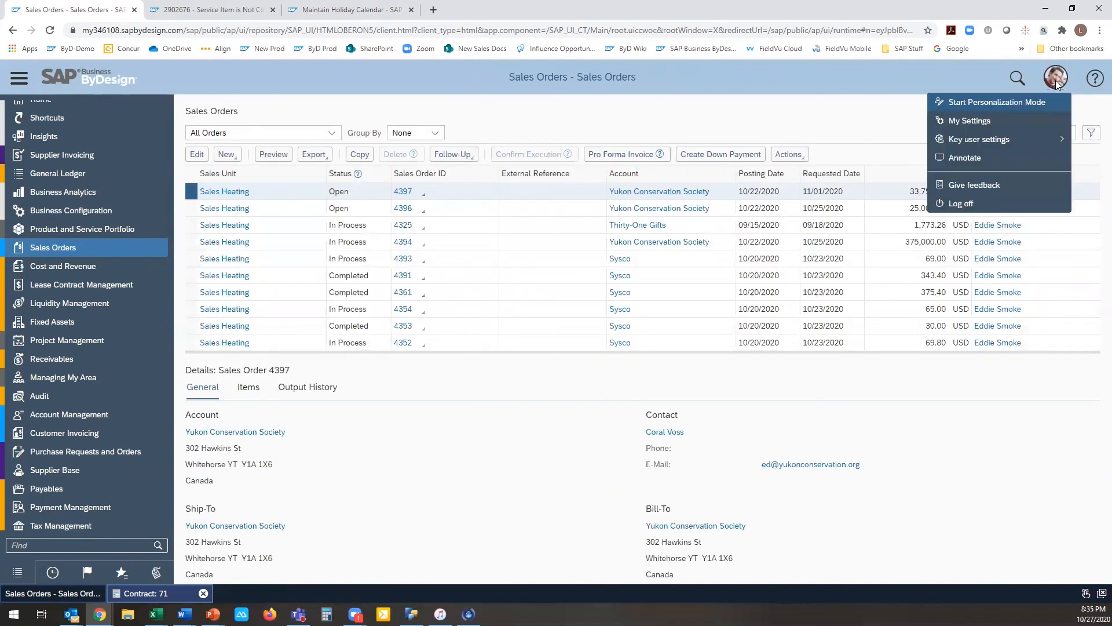
pyautogui.click(1068, 103)
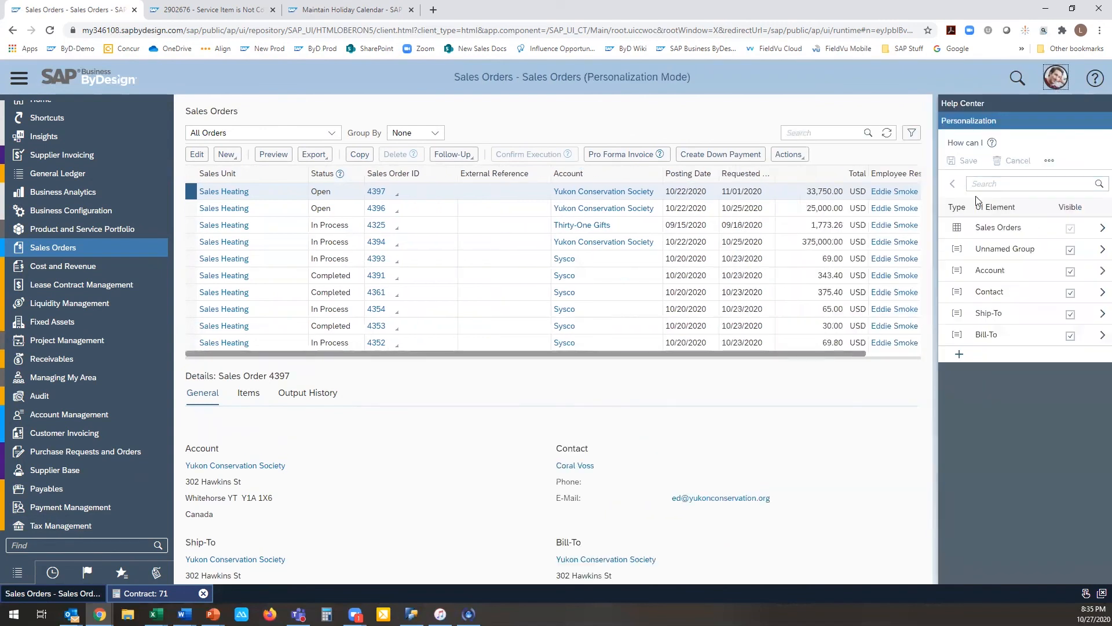
pyautogui.moveTo(983, 230)
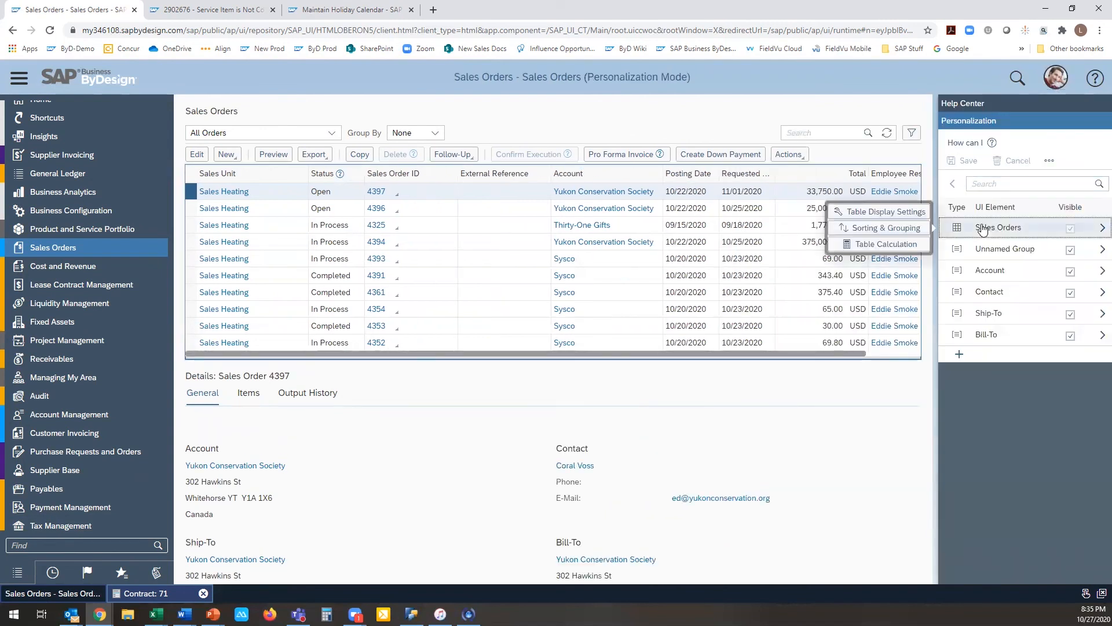
pyautogui.click(900, 228)
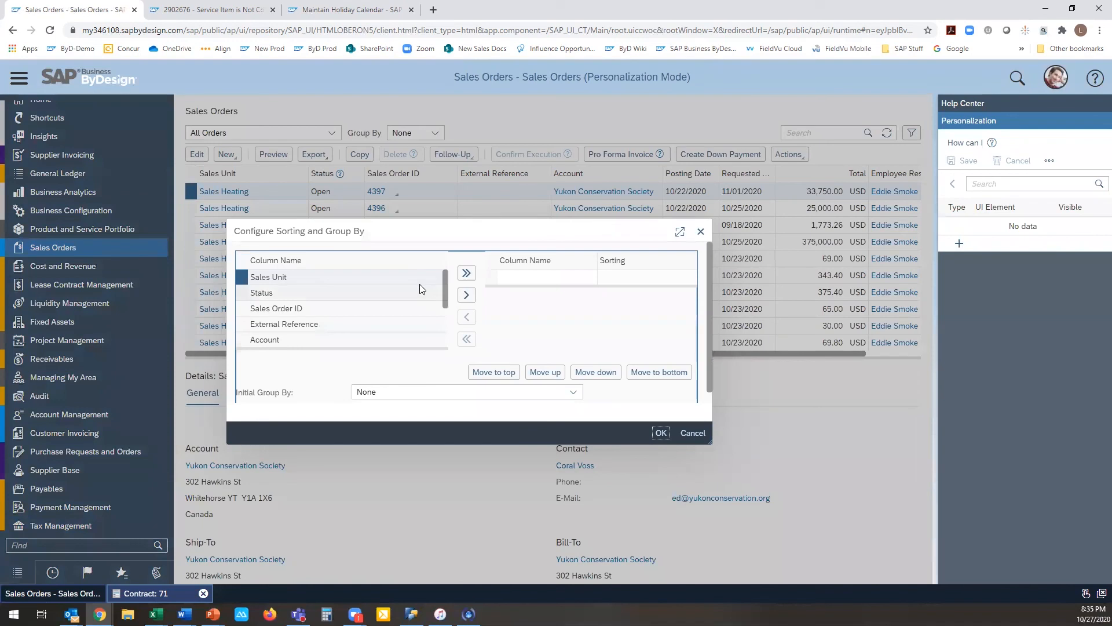
pyautogui.click(388, 339)
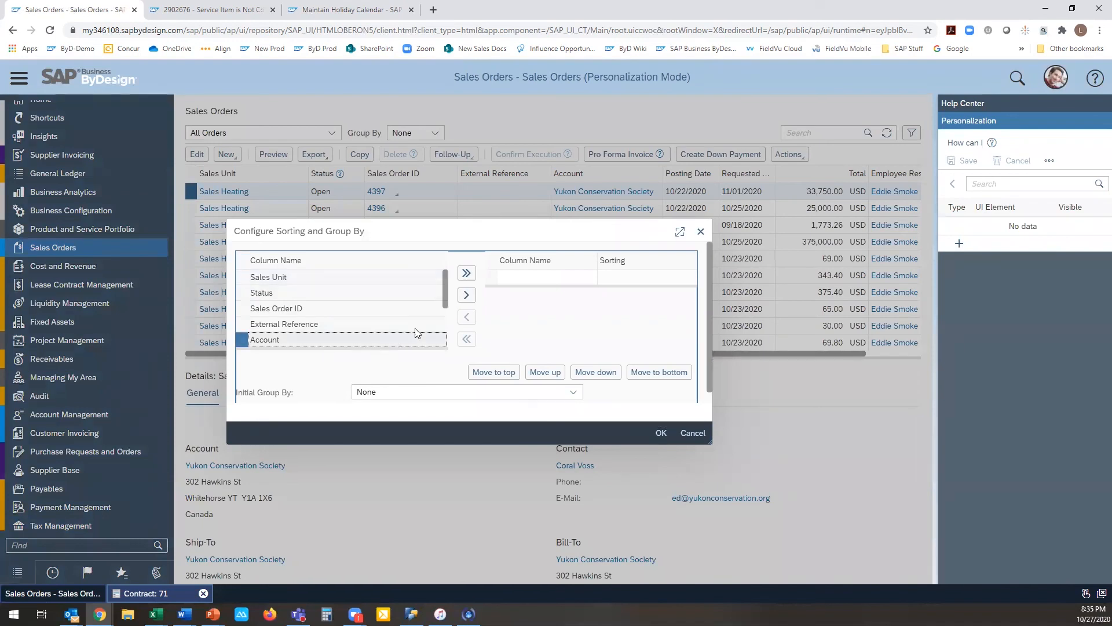
pyautogui.click(466, 296)
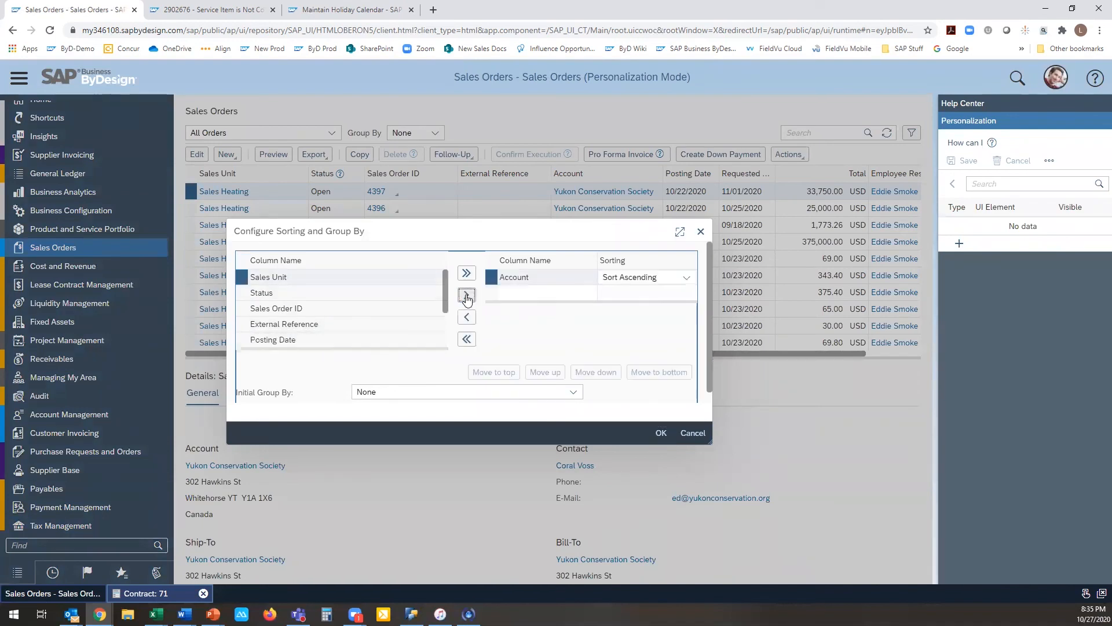
pyautogui.scroll(-1, 394, 285)
pyautogui.click(377, 282)
pyautogui.click(465, 295)
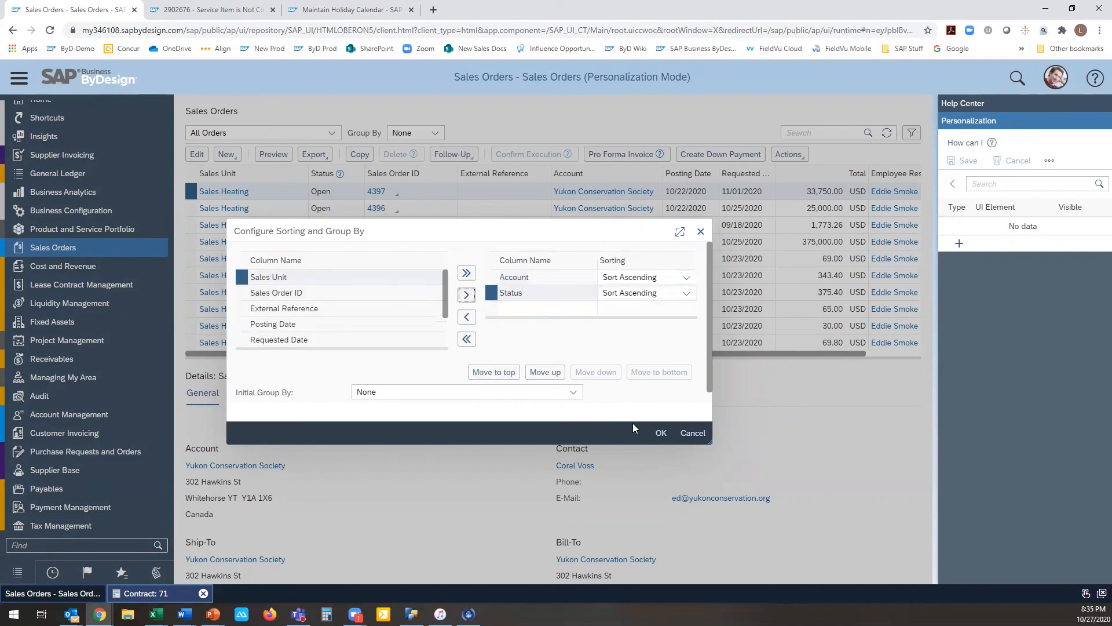
pyautogui.click(661, 433)
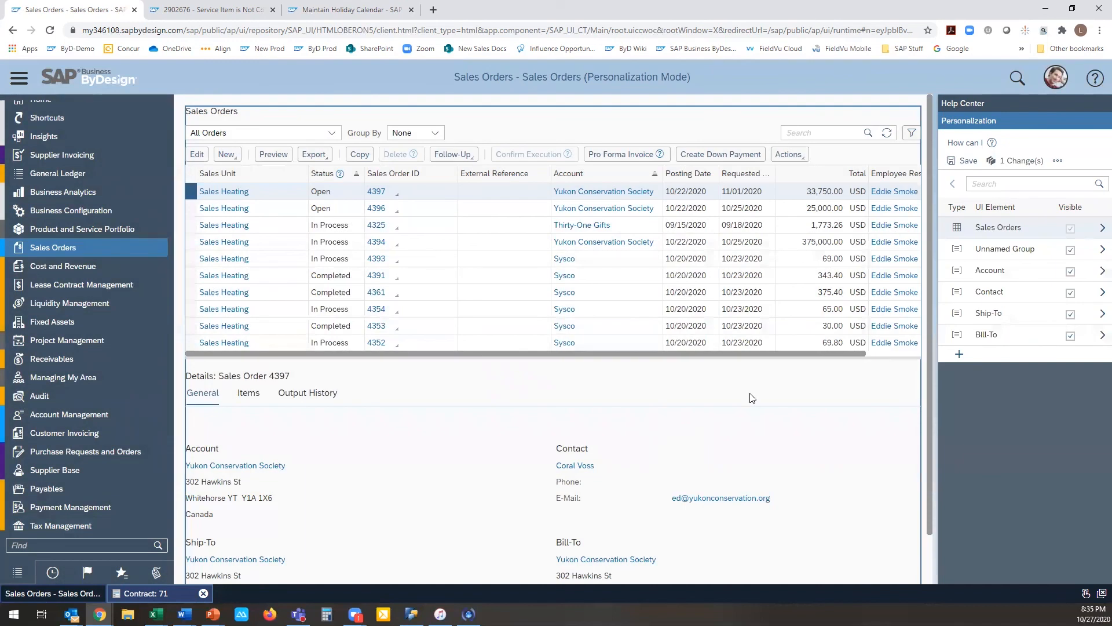
pyautogui.click(962, 160)
pyautogui.click(635, 367)
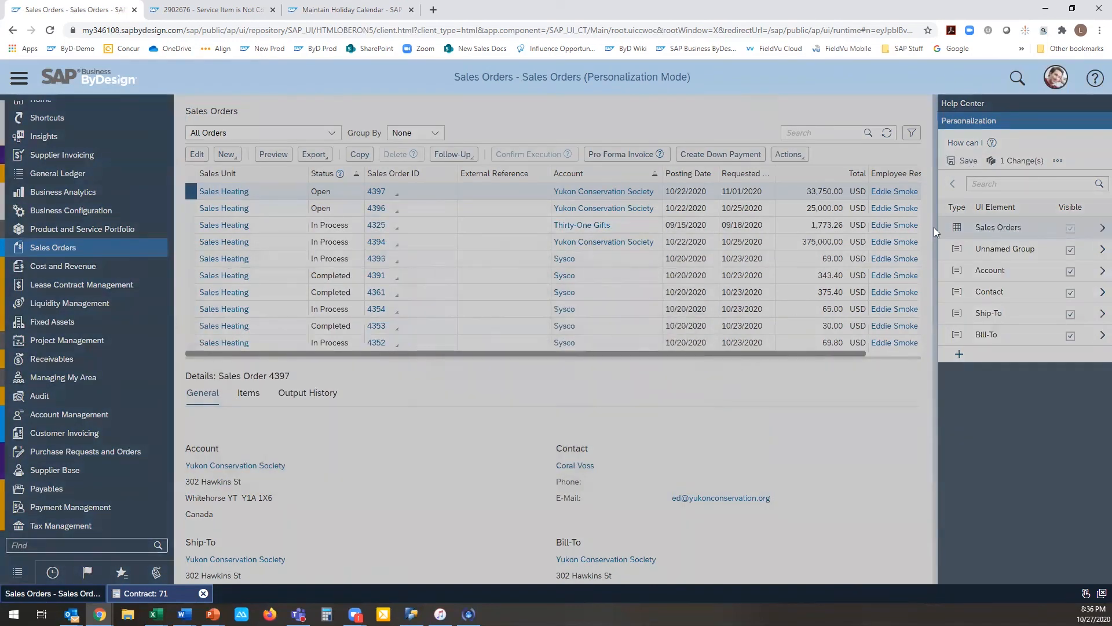
# Step: Configure a Sum calculation for the Sales Orders table's Total column with intermediate results for sorted columns, and save it
pyautogui.click(956, 229)
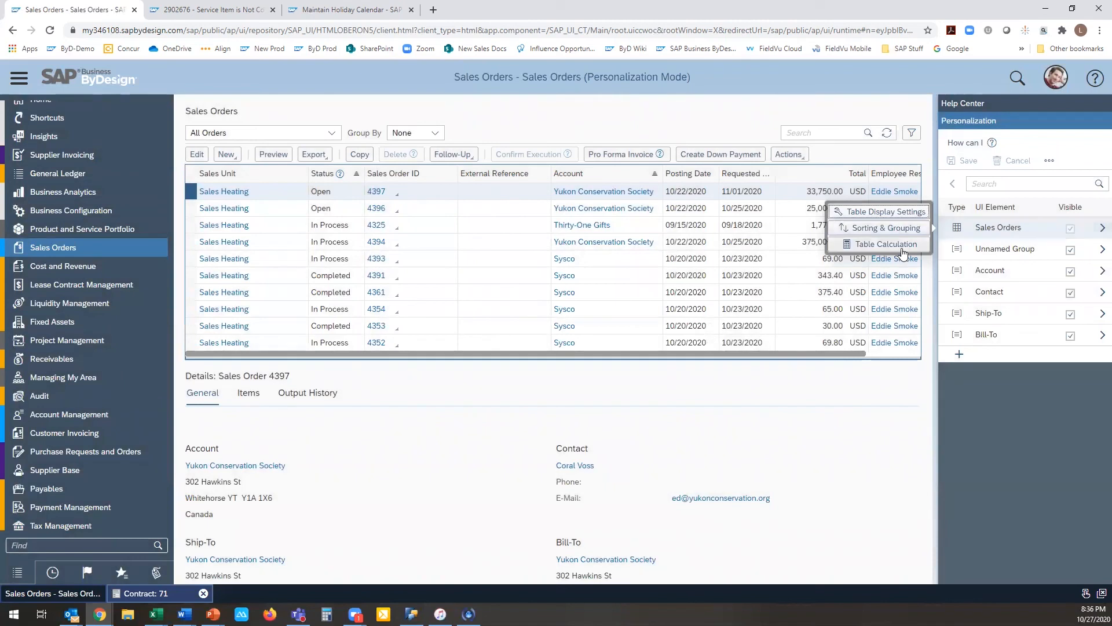
pyautogui.click(884, 244)
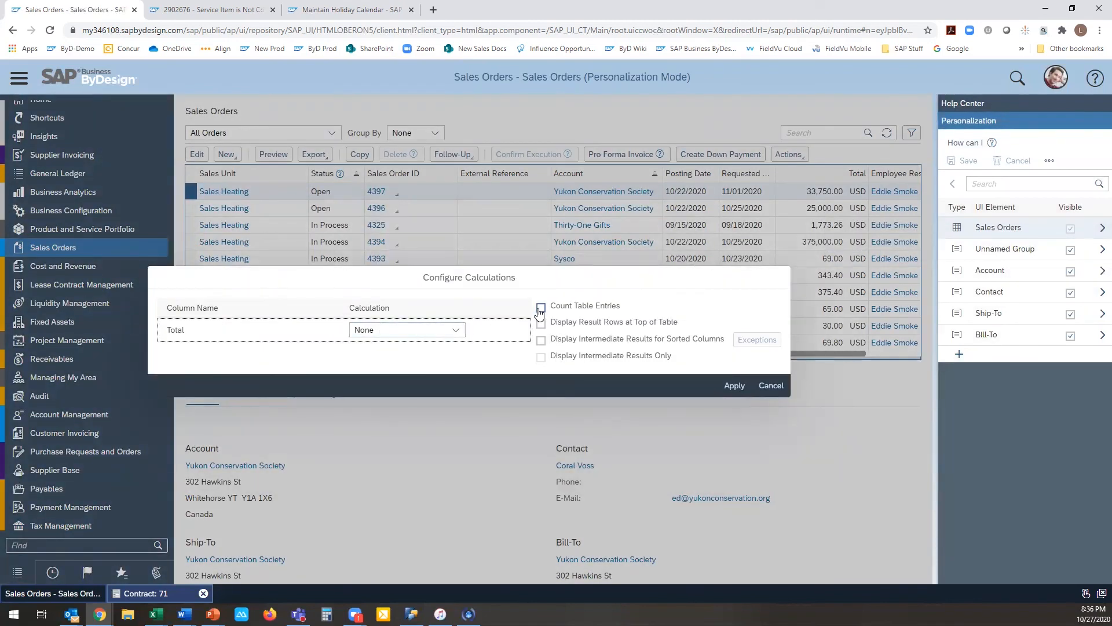
pyautogui.click(455, 329)
pyautogui.click(449, 365)
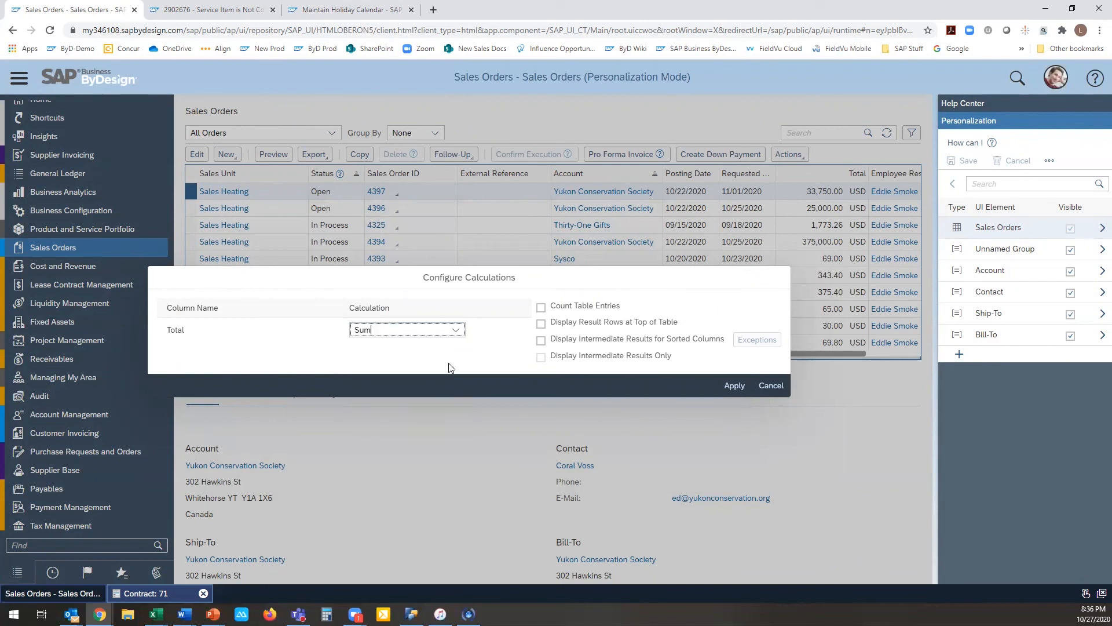
pyautogui.click(541, 341)
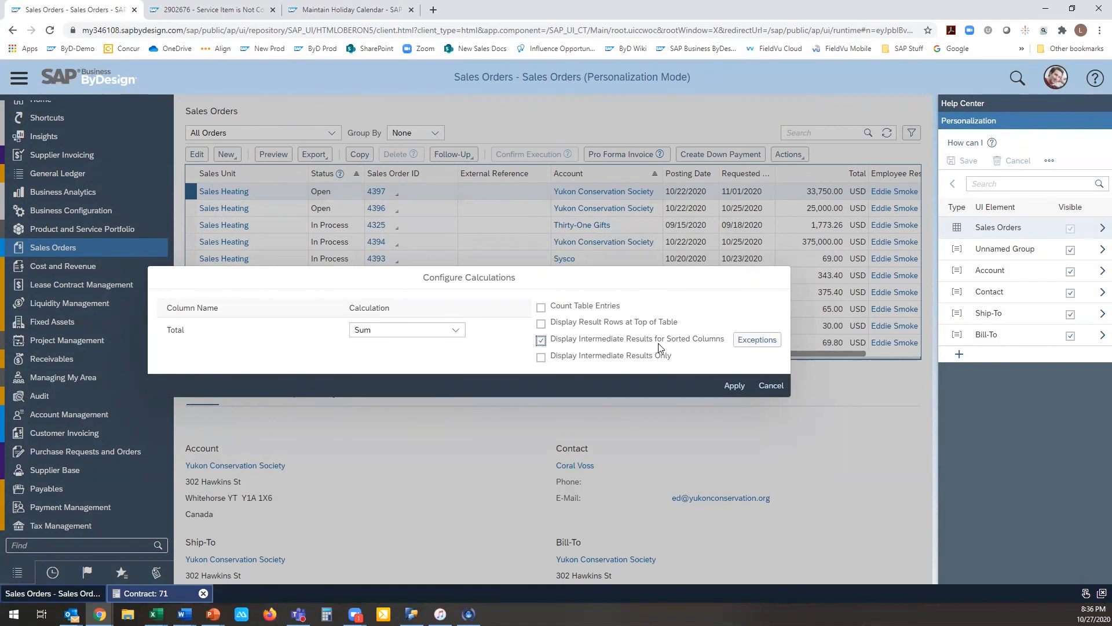
pyautogui.click(734, 385)
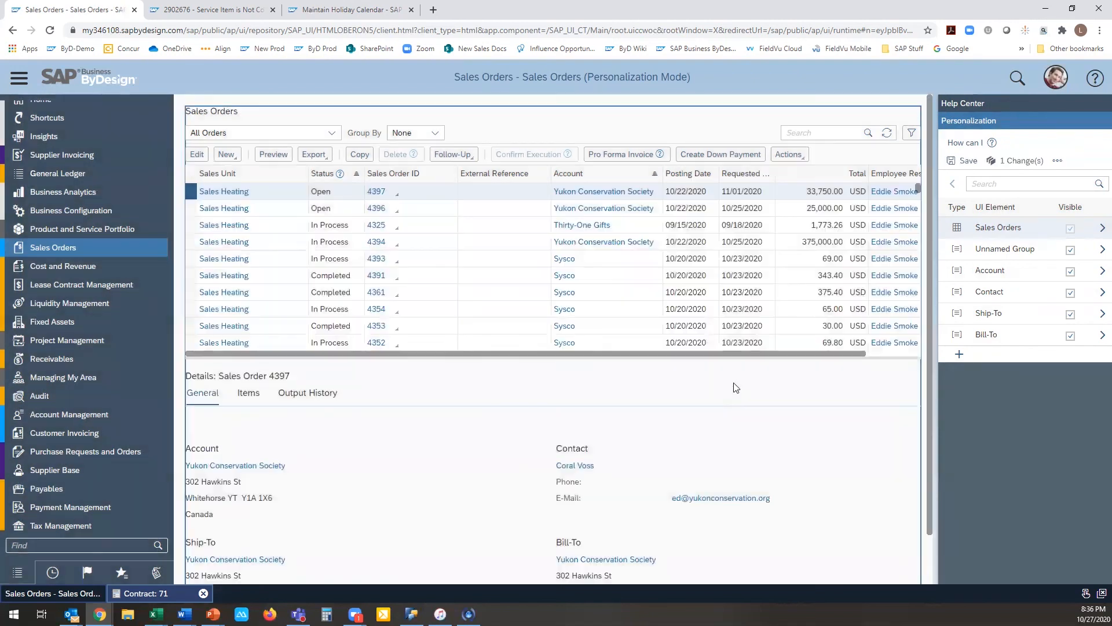
pyautogui.click(963, 162)
pyautogui.click(635, 367)
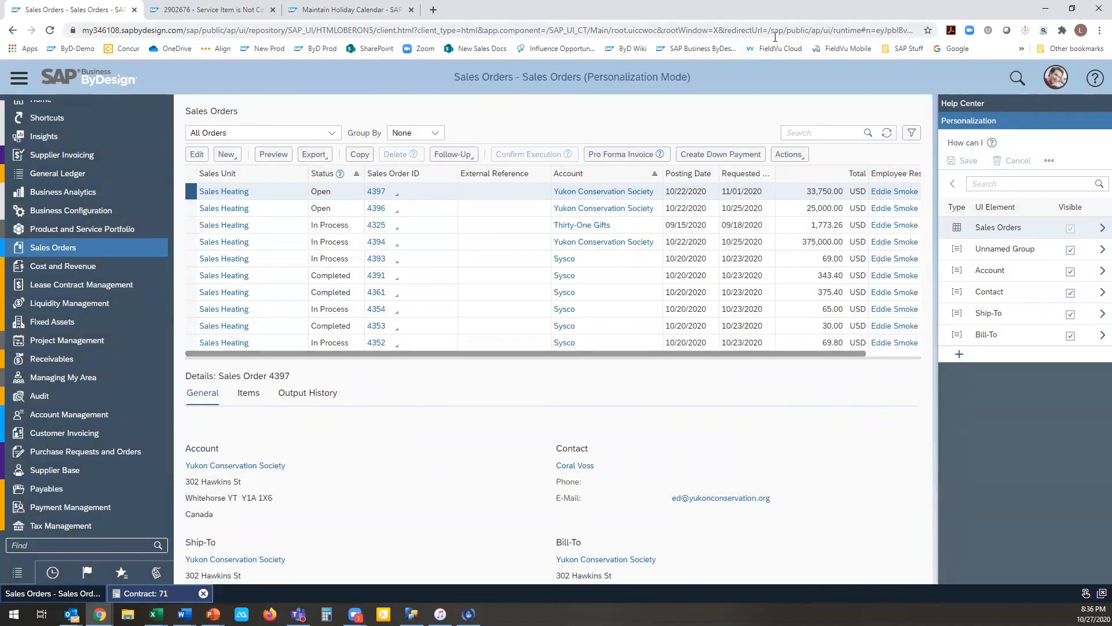
# Step: Refresh the Sales Orders list and check its rows for intermediate results per account and status
pyautogui.click(886, 133)
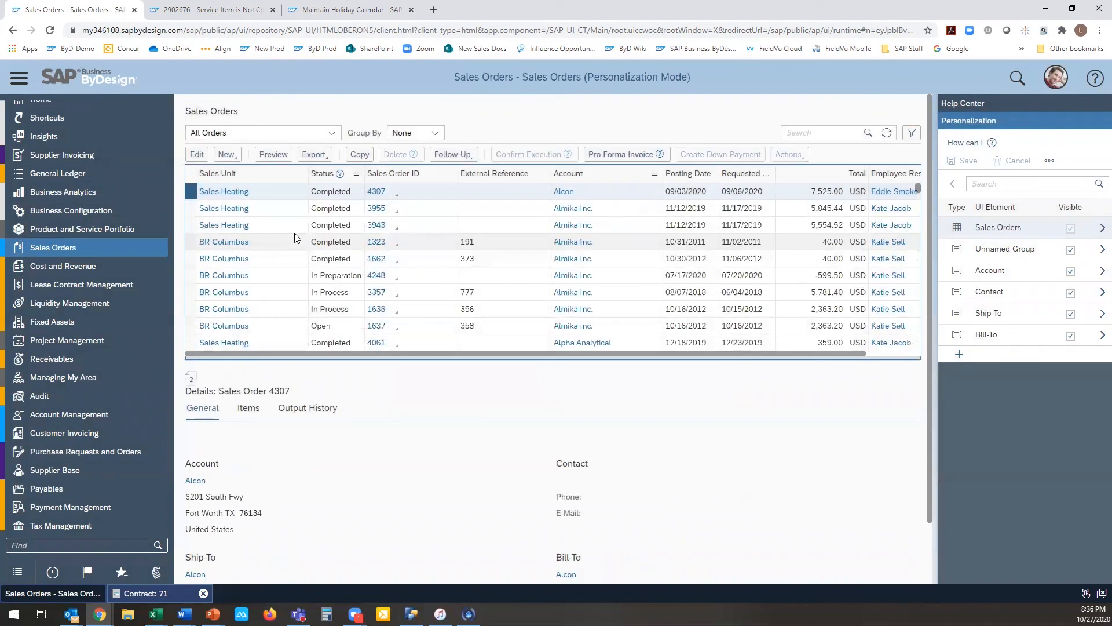
pyautogui.scroll(-2, 324, 240)
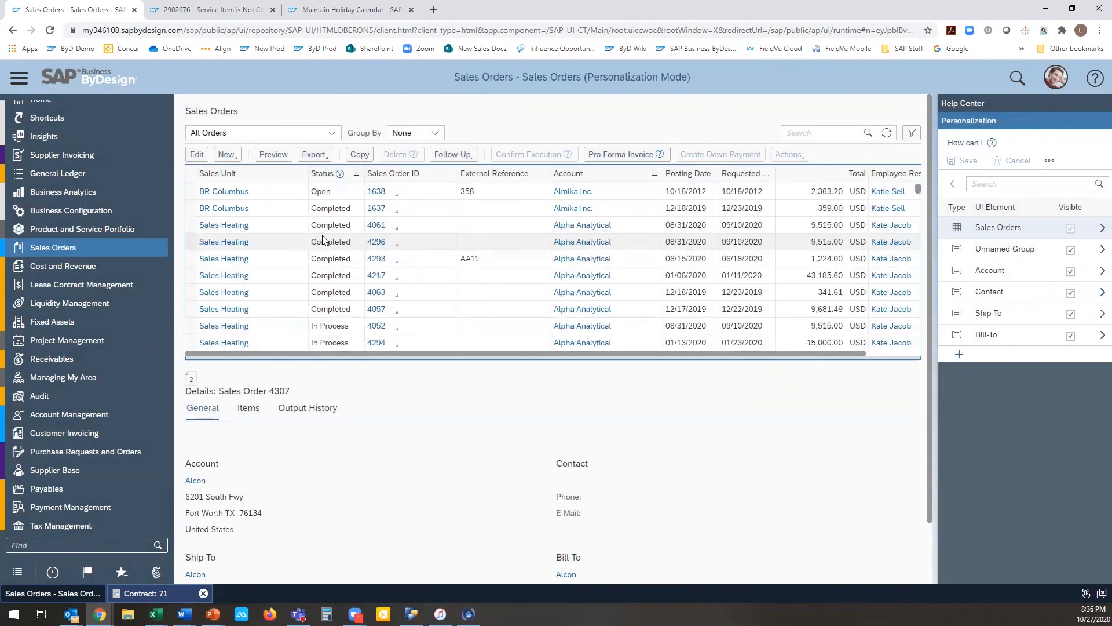
pyautogui.scroll(3, 324, 239)
pyautogui.click(1055, 77)
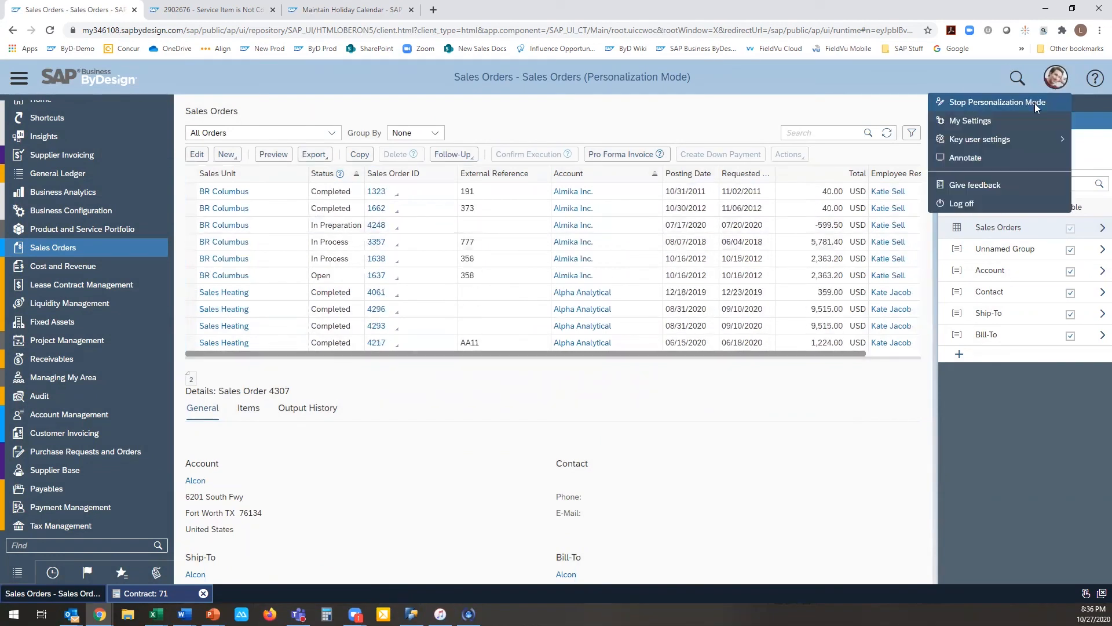
pyautogui.click(997, 74)
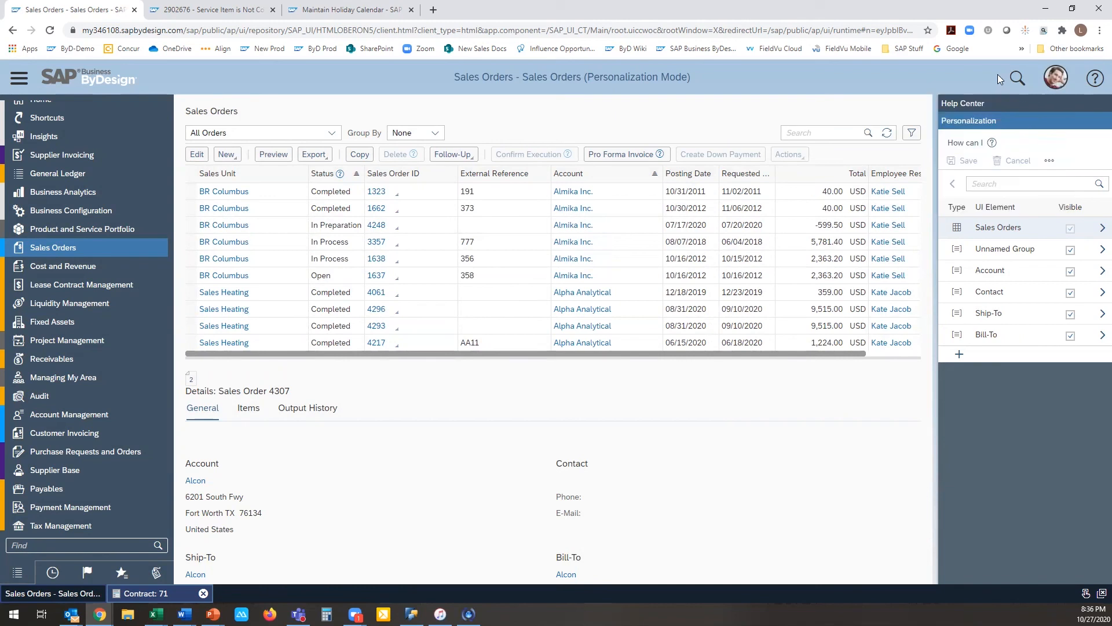
# Step: Review the intermediate-result exceptions in the Sales Orders table calculation without changing them, and leave personalization mode
pyautogui.click(955, 225)
pyautogui.click(894, 243)
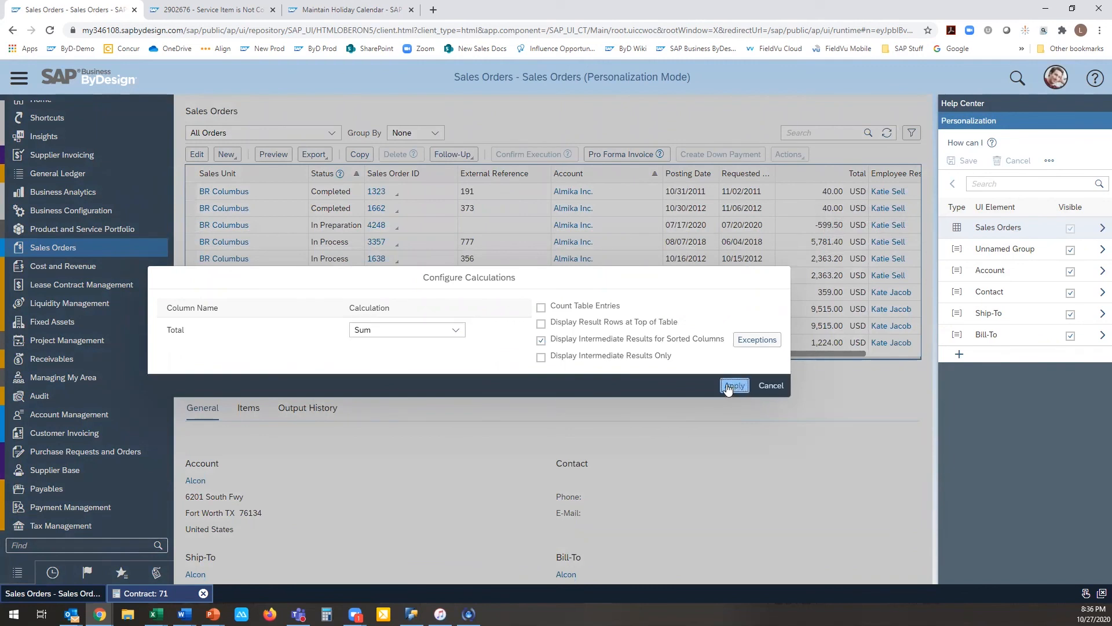
pyautogui.click(763, 346)
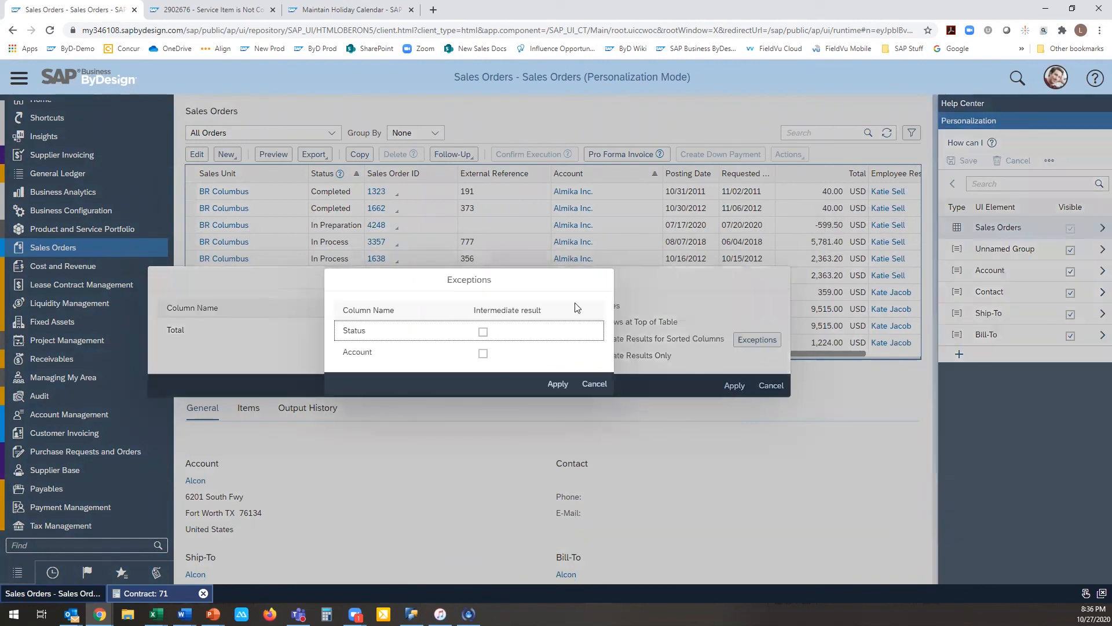
pyautogui.click(595, 384)
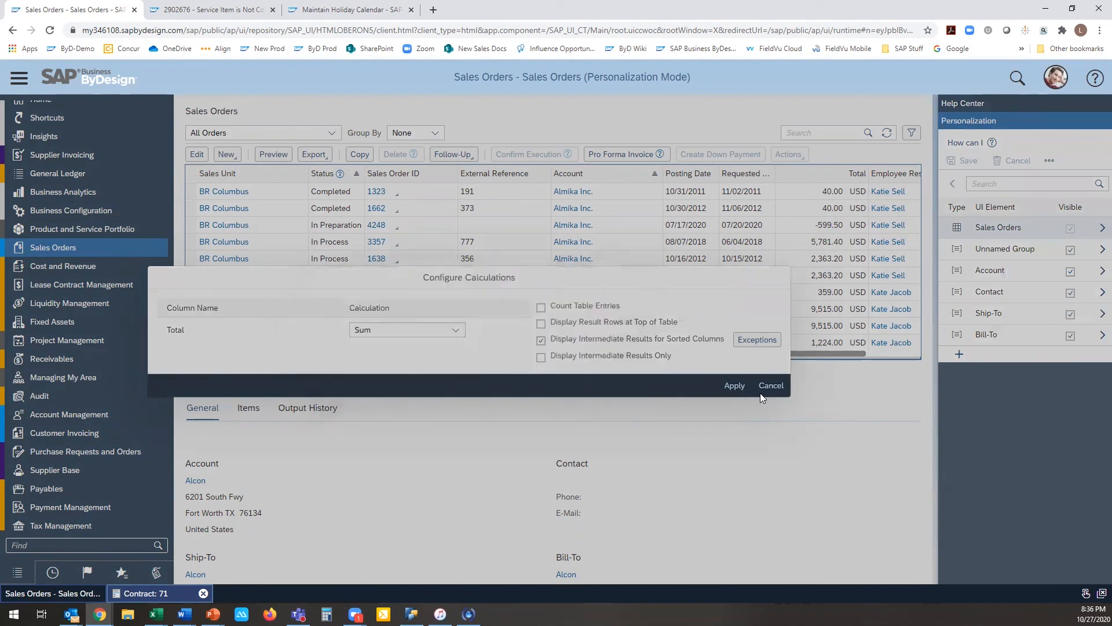
pyautogui.click(771, 386)
pyautogui.click(1056, 77)
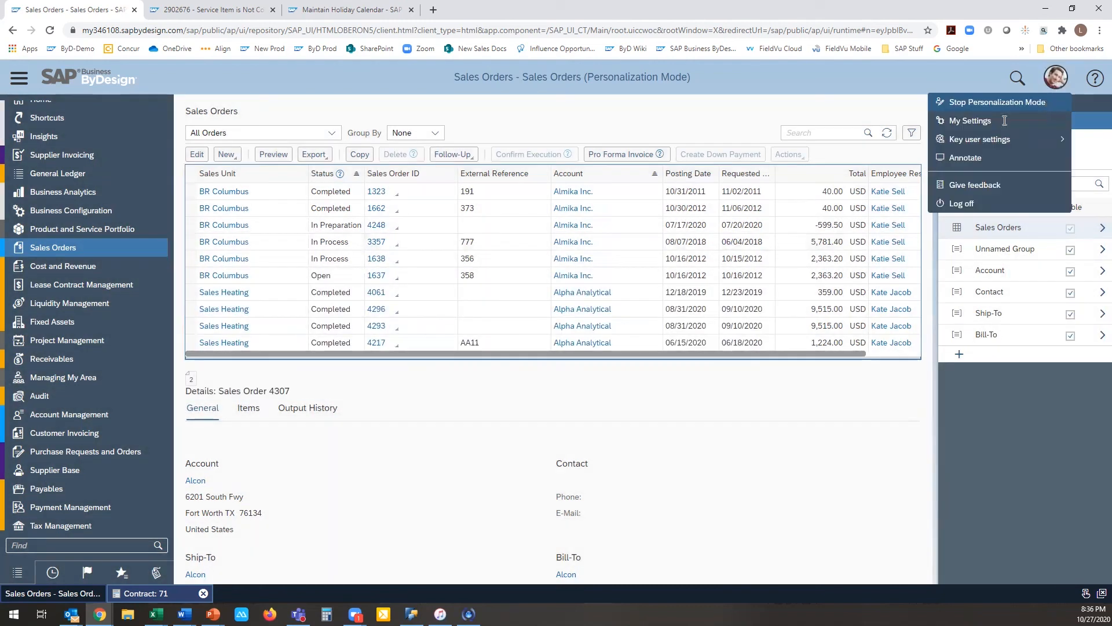
pyautogui.click(984, 101)
# Step: Reopen the Sales Orders list and examine its rows for subtotals in the Total column
pyautogui.moveTo(97, 232)
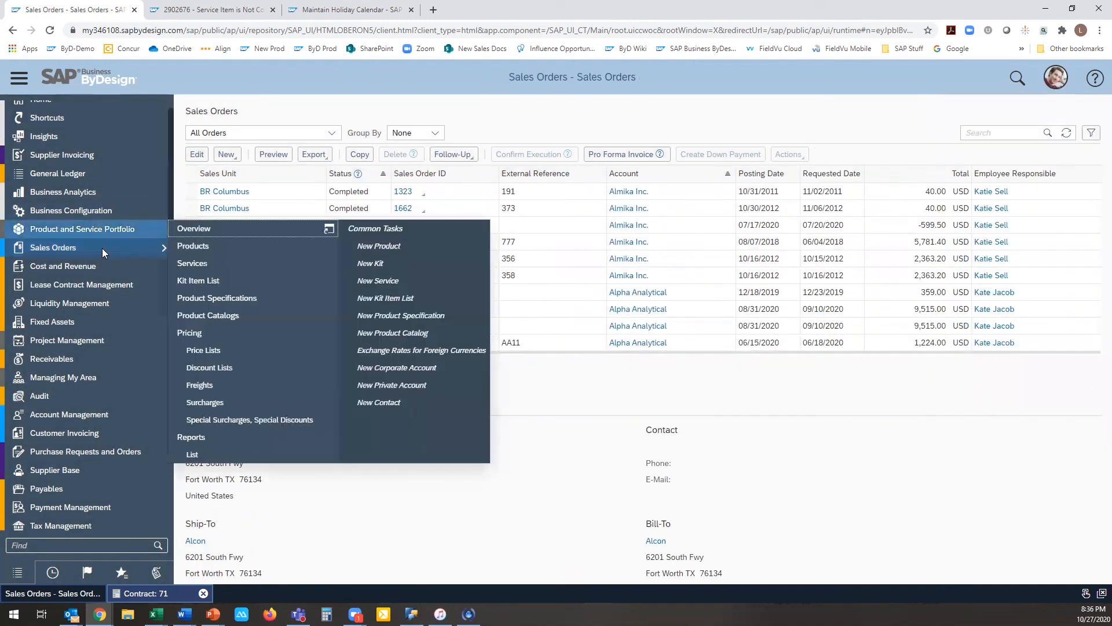
pyautogui.click(181, 249)
pyautogui.moveTo(139, 246)
pyautogui.click(184, 264)
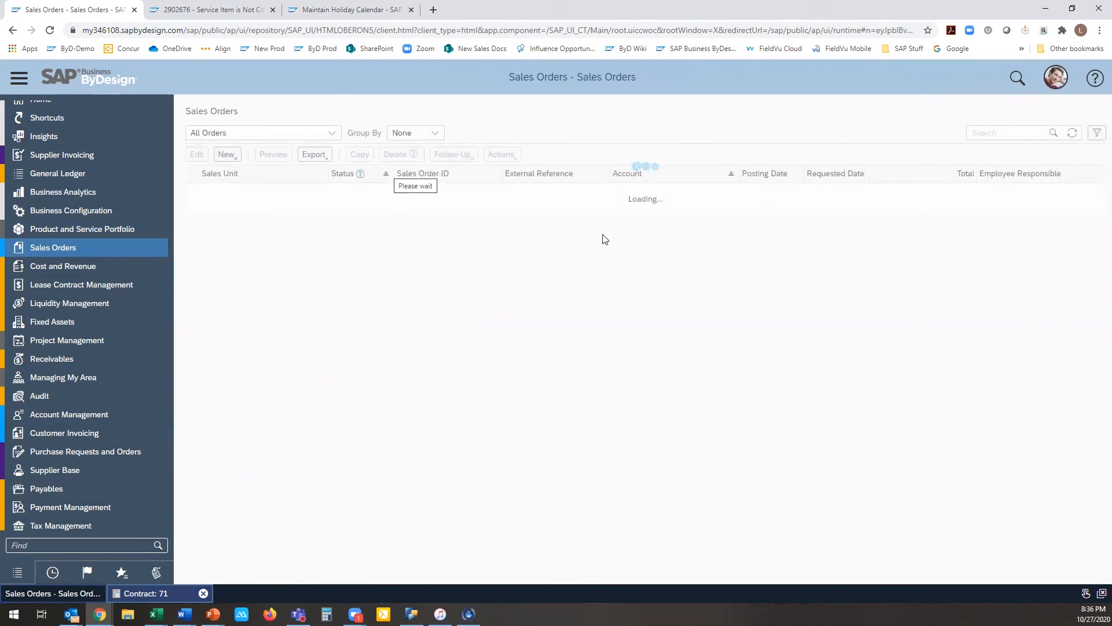
pyautogui.scroll(-5, 728, 275)
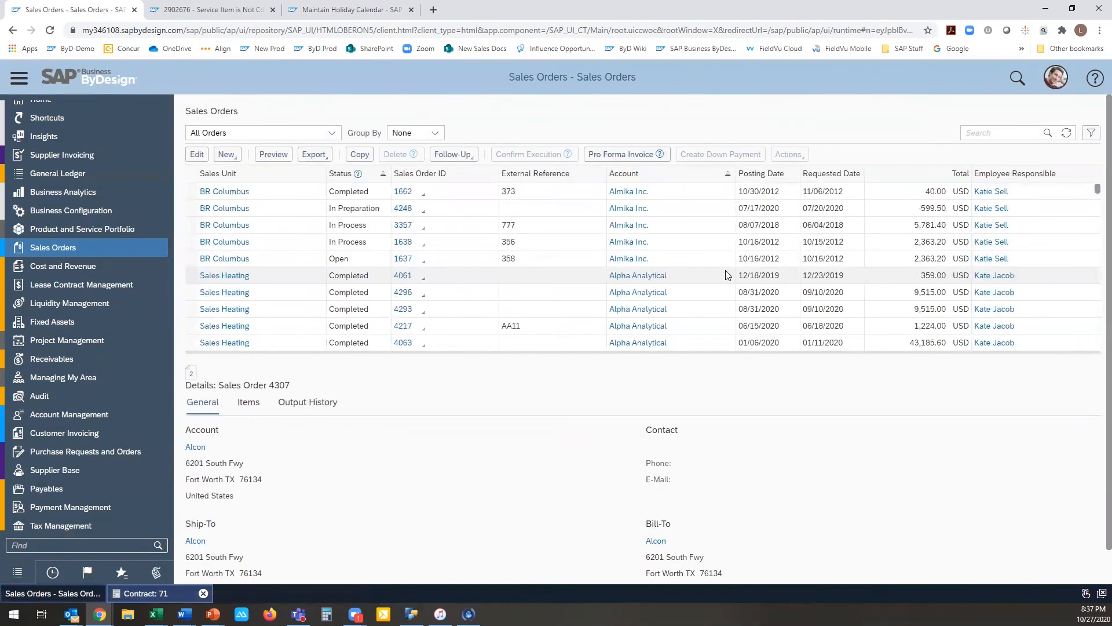
pyautogui.scroll(-5, 727, 275)
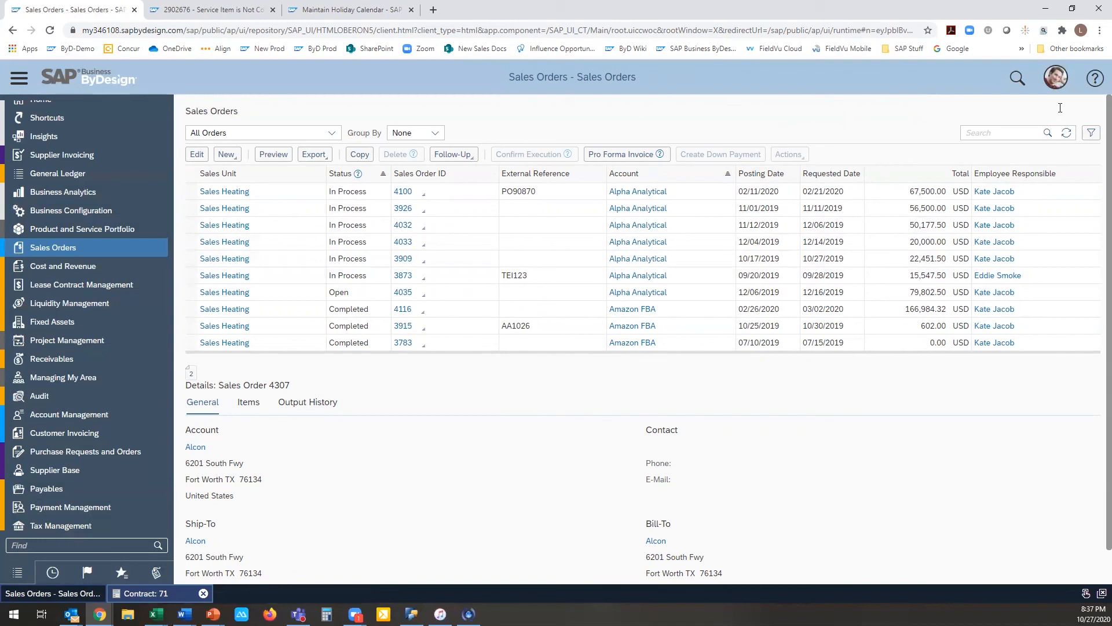
# Step: Personalize the Sales Orders table with Account as its initial group-by, save the change, and stop personalization mode
pyautogui.click(1050, 80)
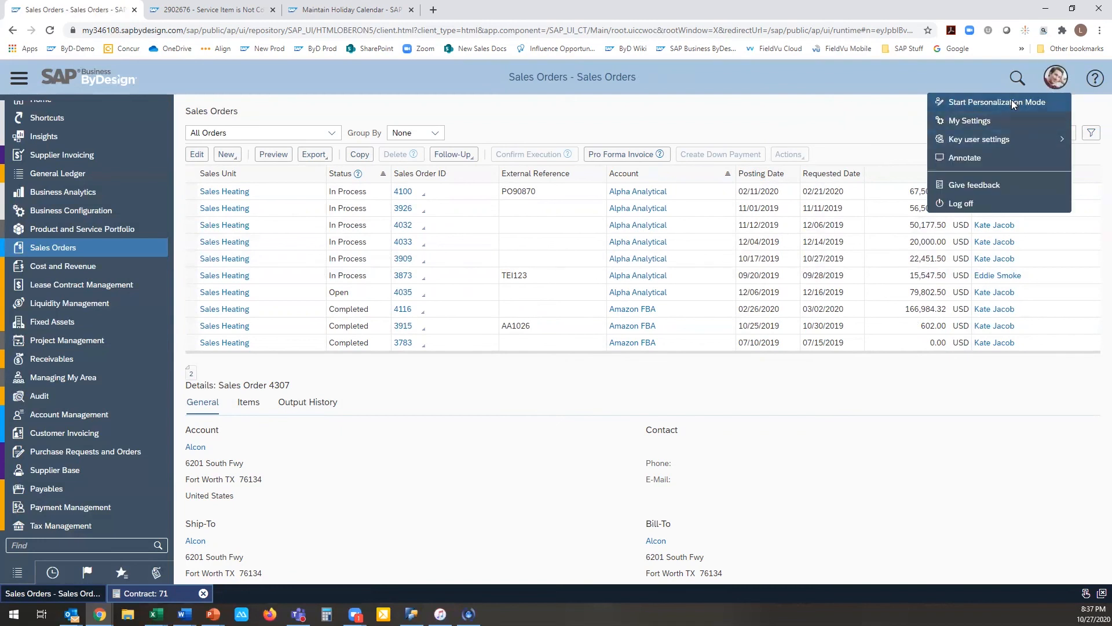
pyautogui.click(965, 102)
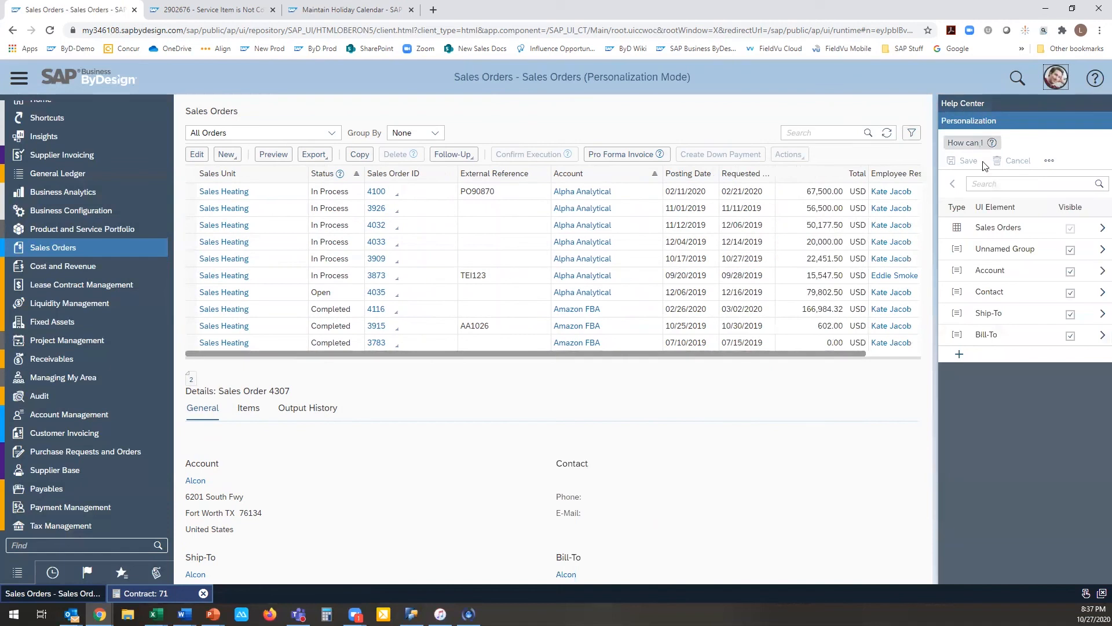
pyautogui.click(981, 227)
pyautogui.click(899, 229)
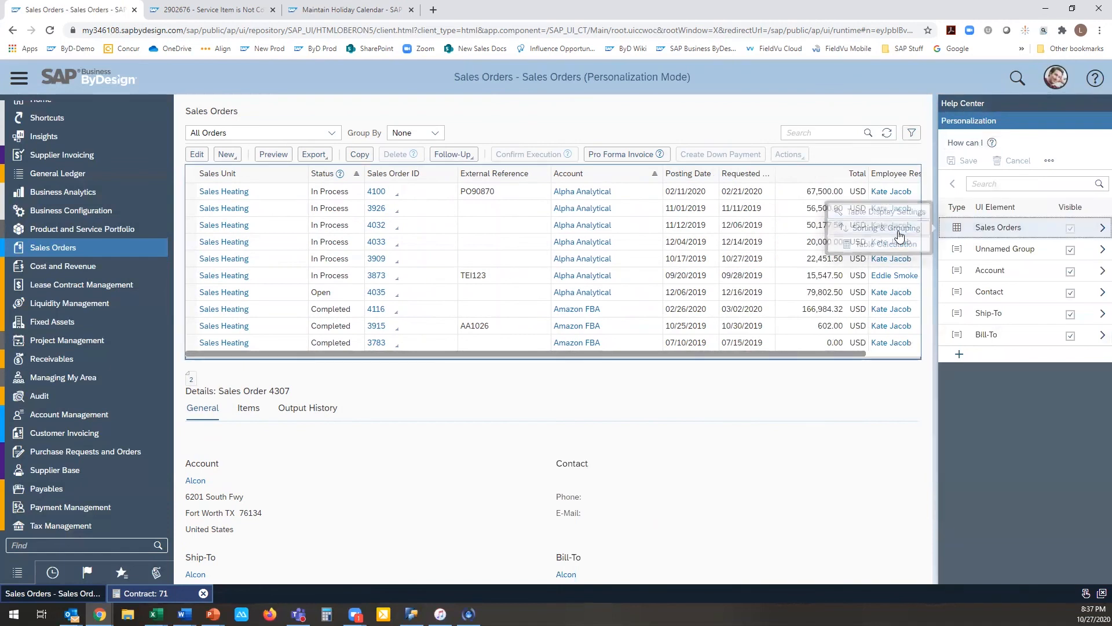
pyautogui.click(581, 398)
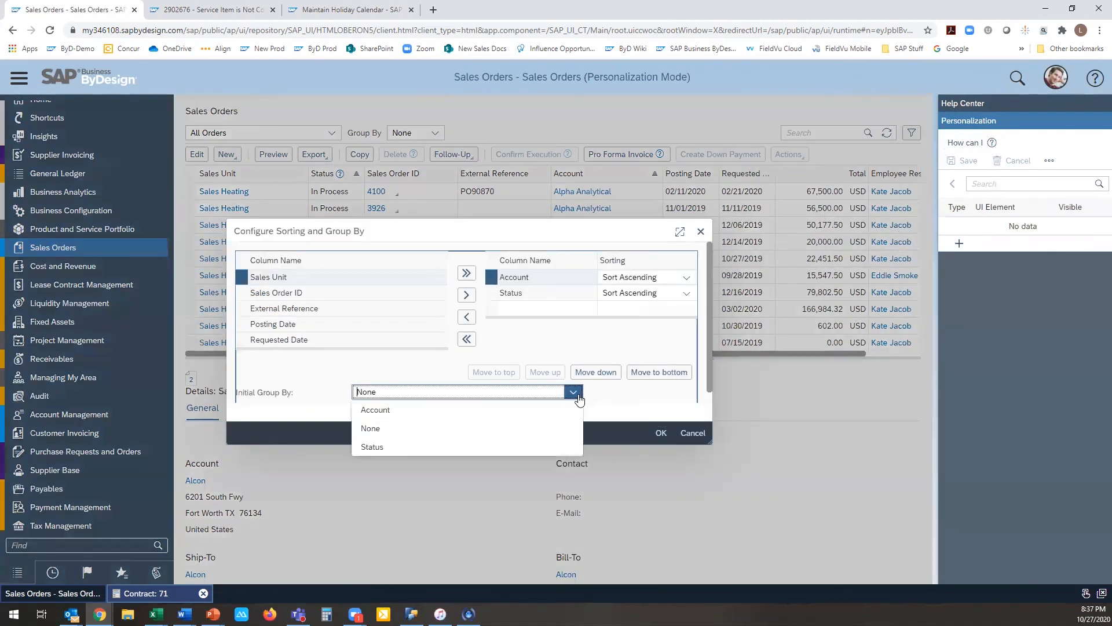
pyautogui.click(565, 410)
pyautogui.click(659, 433)
pyautogui.click(966, 162)
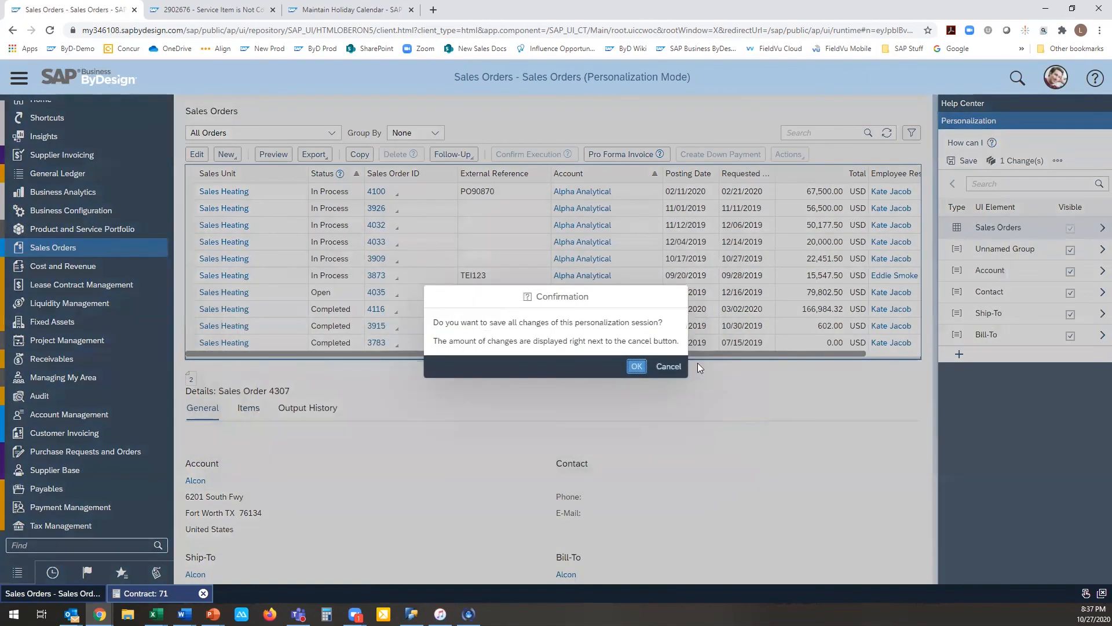
pyautogui.click(631, 368)
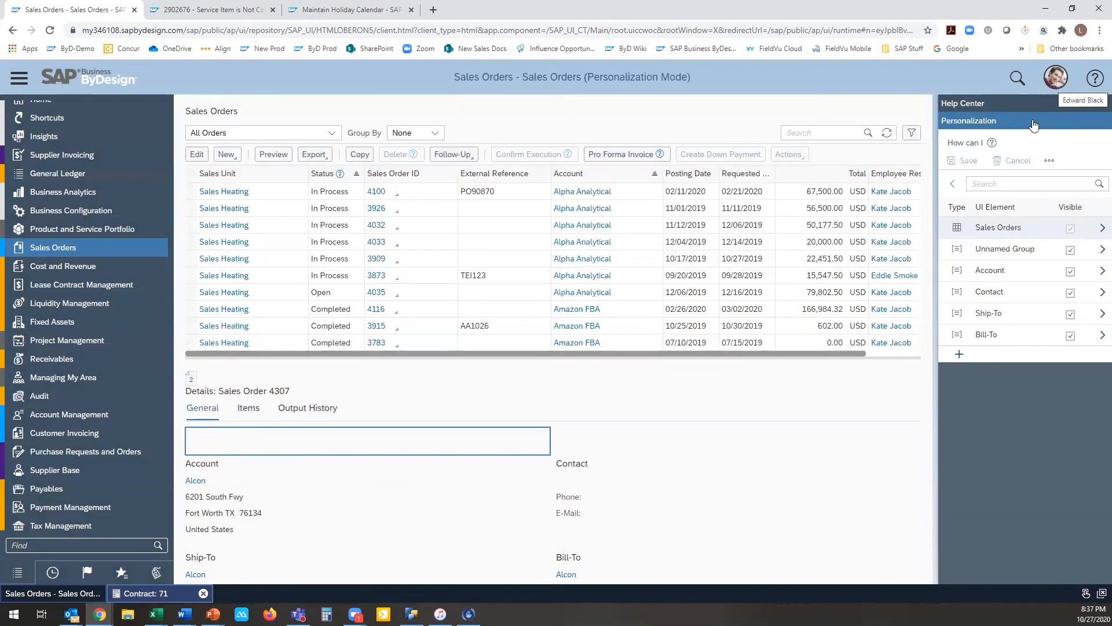
pyautogui.click(959, 229)
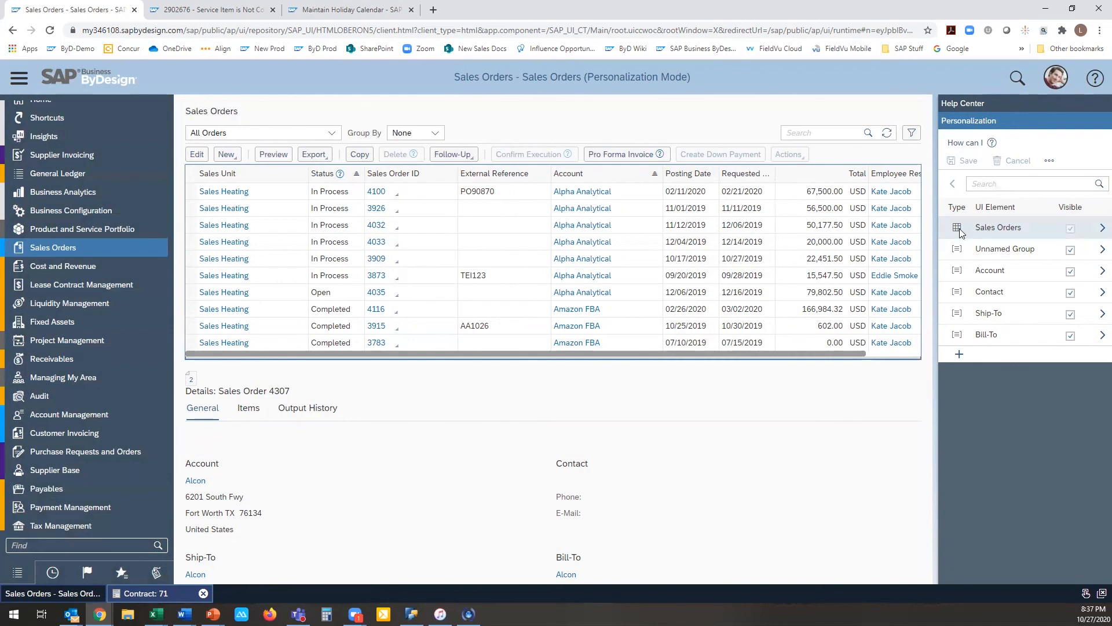
pyautogui.click(1045, 85)
pyautogui.click(997, 102)
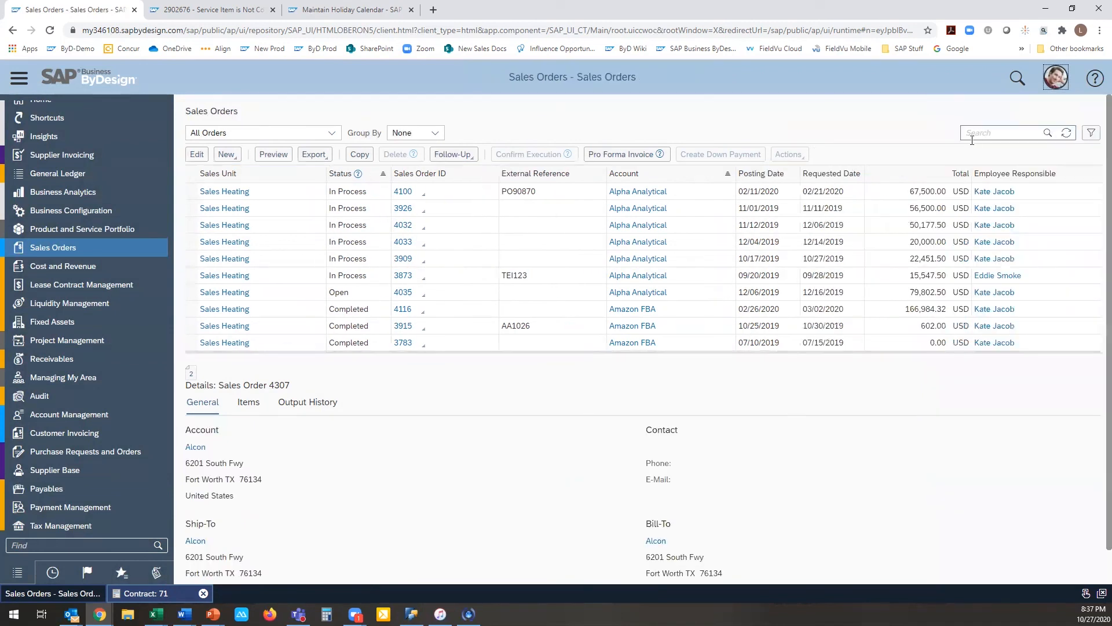
# Step: Refresh the Sales Orders list and examine the intermediate sum rows between account groups
pyautogui.click(1065, 133)
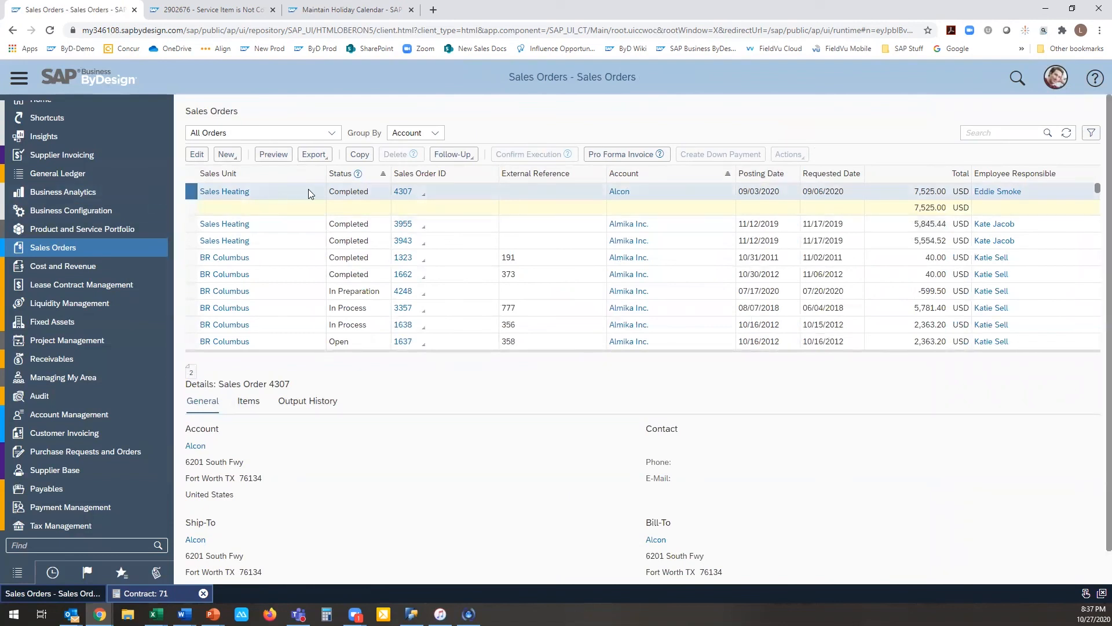
pyautogui.scroll(-2, 738, 211)
pyautogui.scroll(-3, 740, 265)
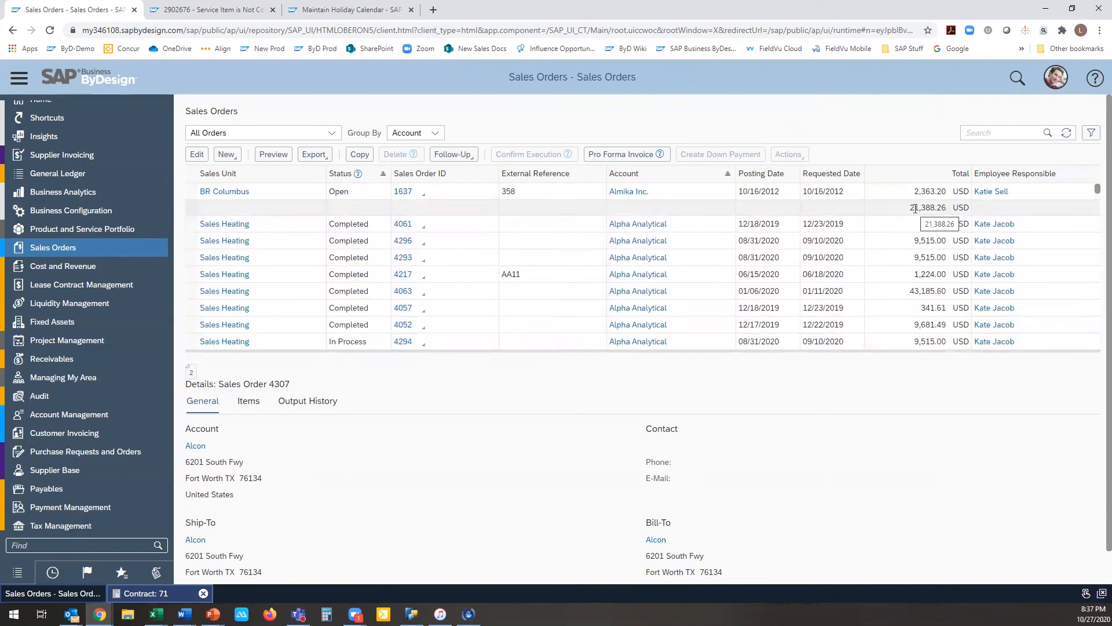
pyautogui.scroll(-3, 914, 208)
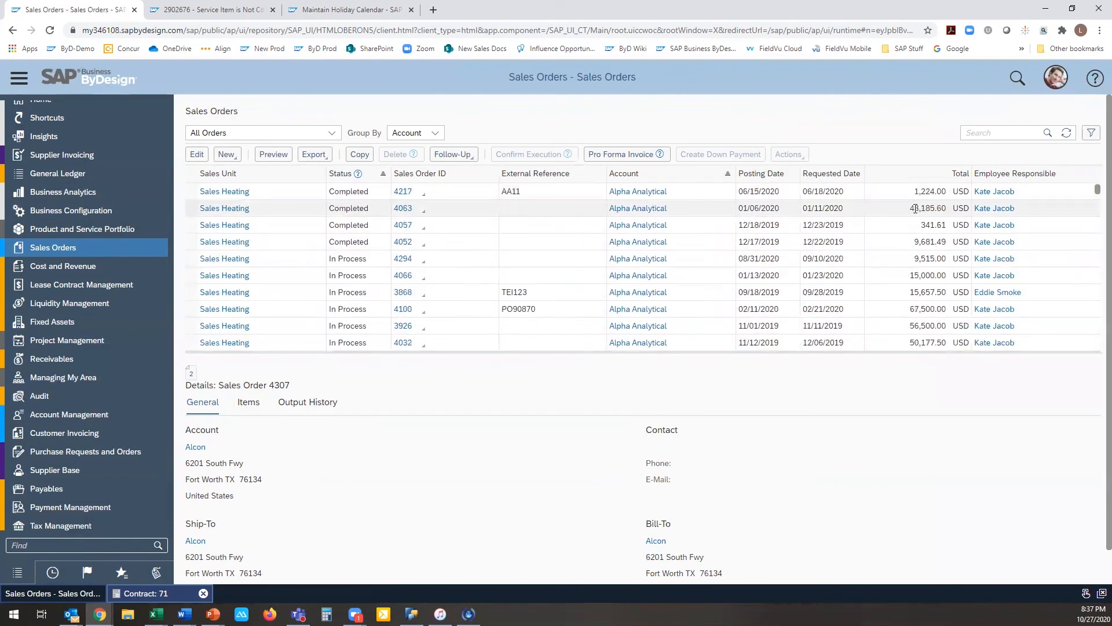
pyautogui.scroll(-1, 915, 208)
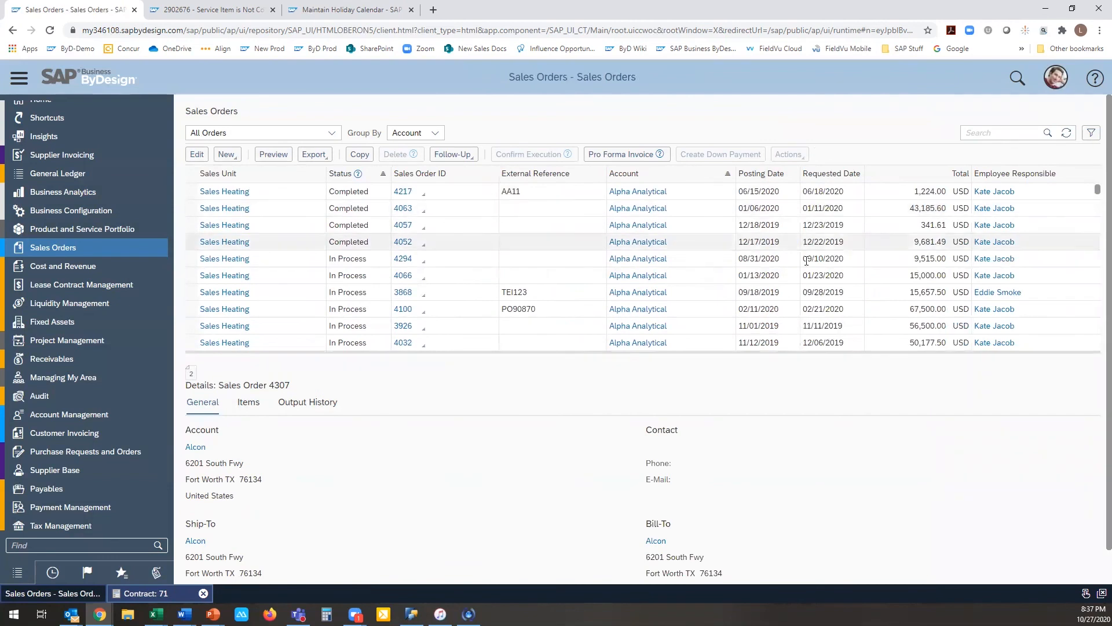
pyautogui.scroll(2, 883, 235)
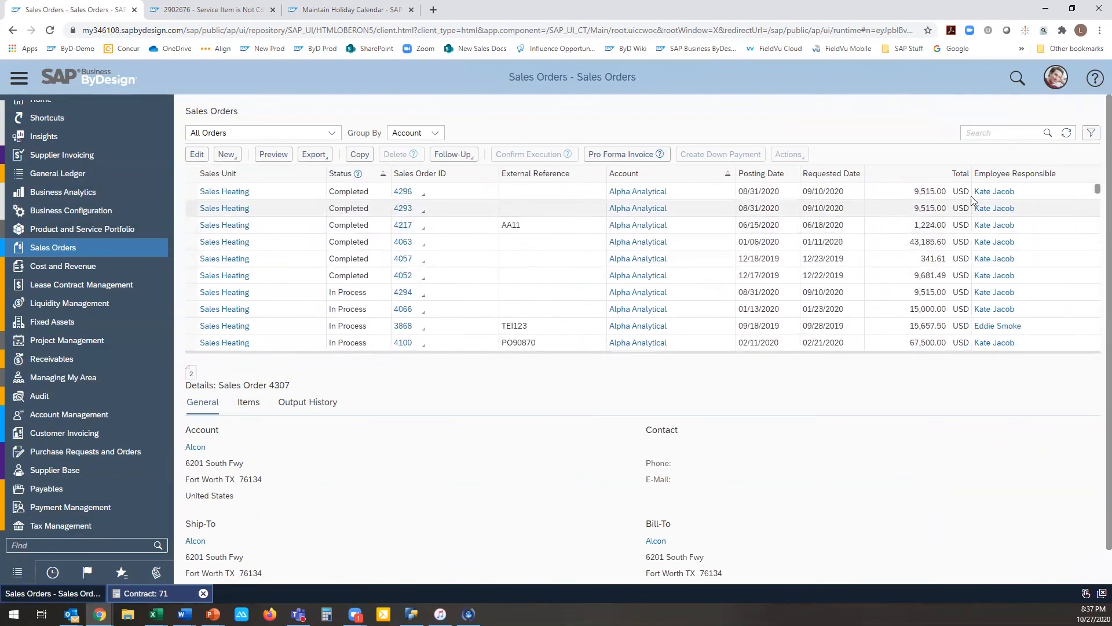
pyautogui.scroll(1, 945, 196)
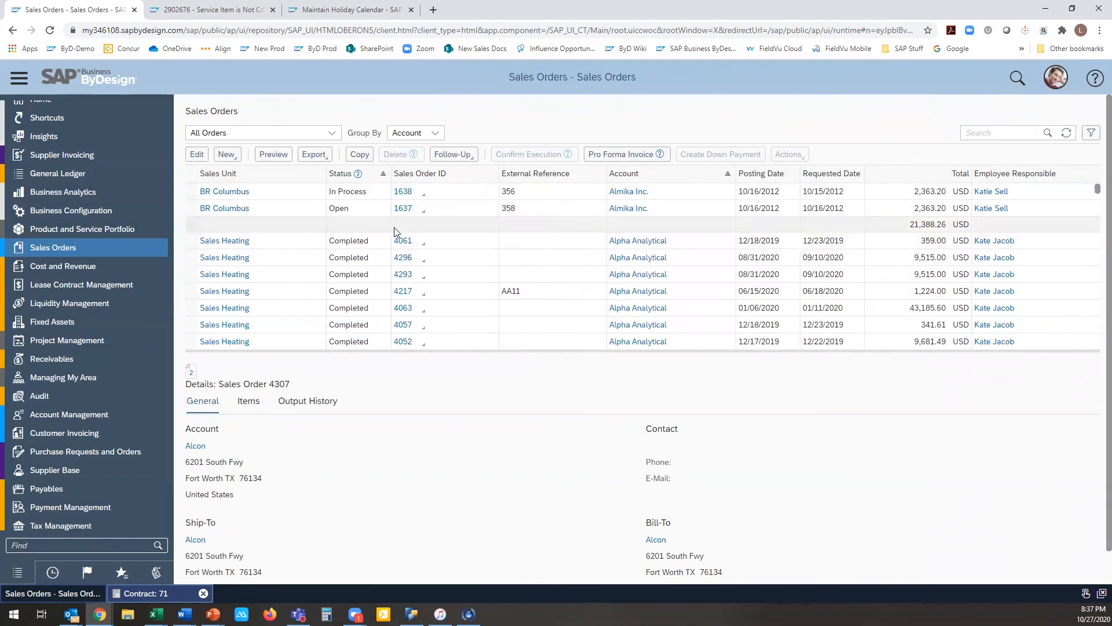
pyautogui.click(323, 229)
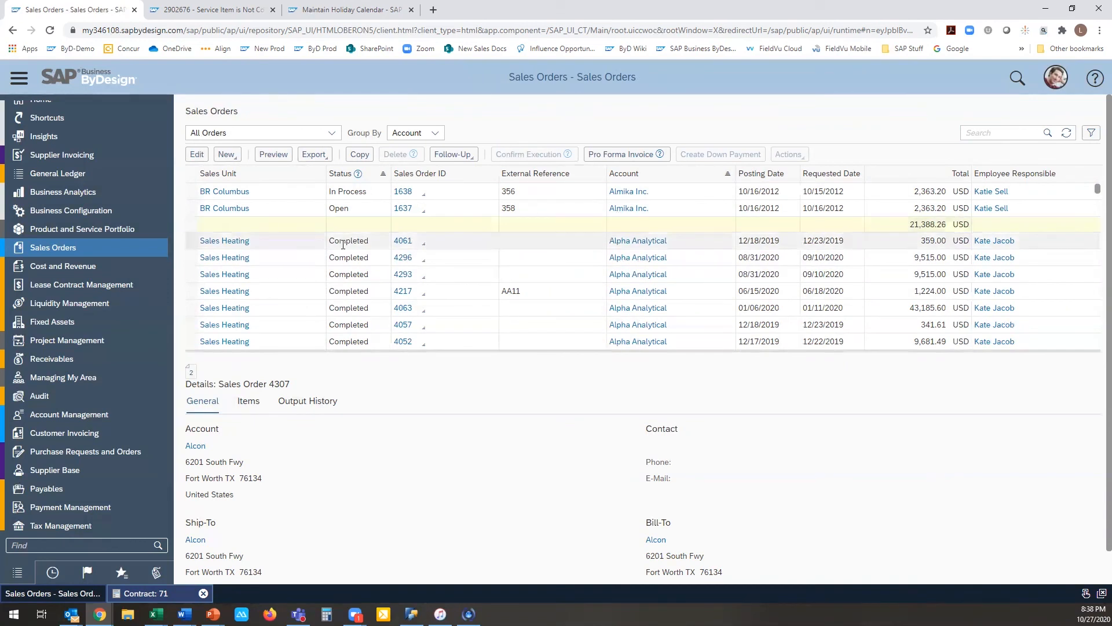
# Step: Mark Account as an intermediate-result exception in the Sales Orders table calculation and save the personalization
pyautogui.click(1055, 85)
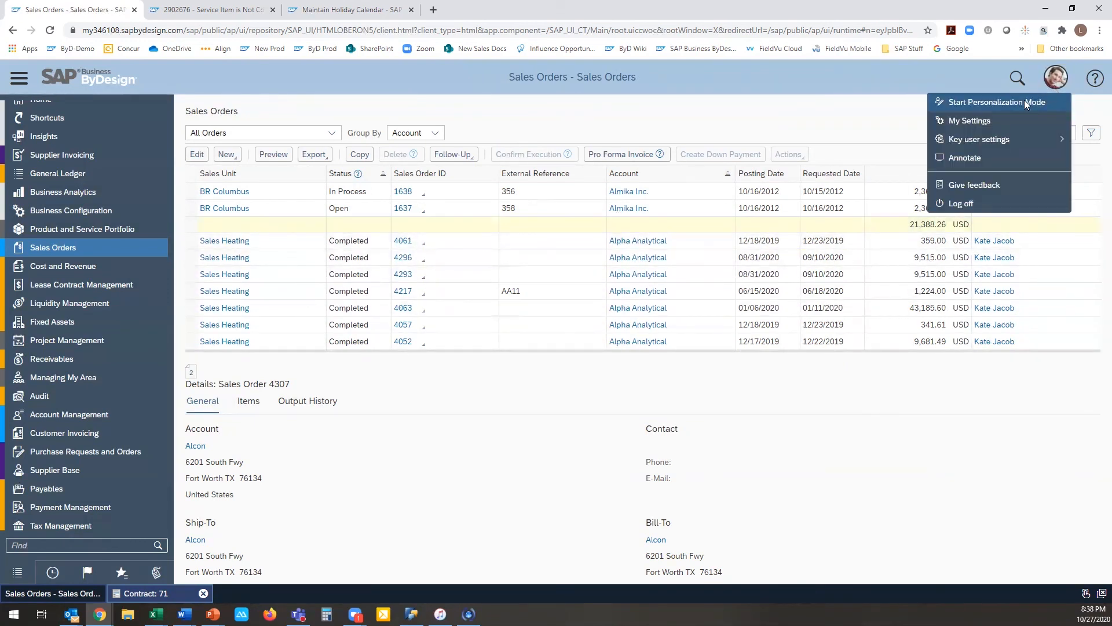
pyautogui.click(958, 107)
pyautogui.click(914, 231)
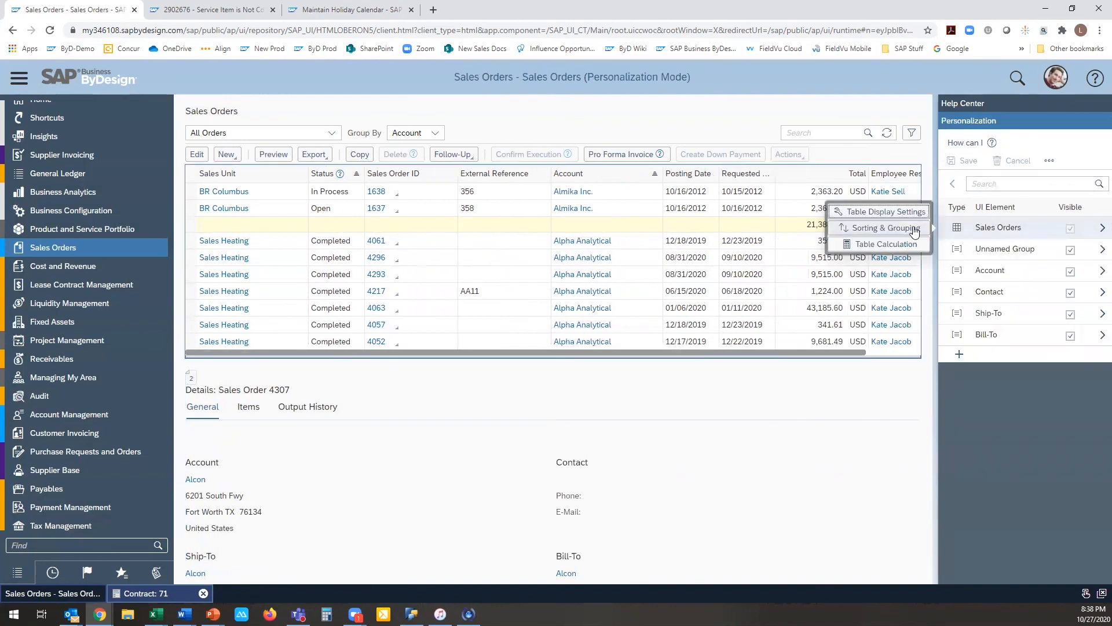
pyautogui.click(886, 244)
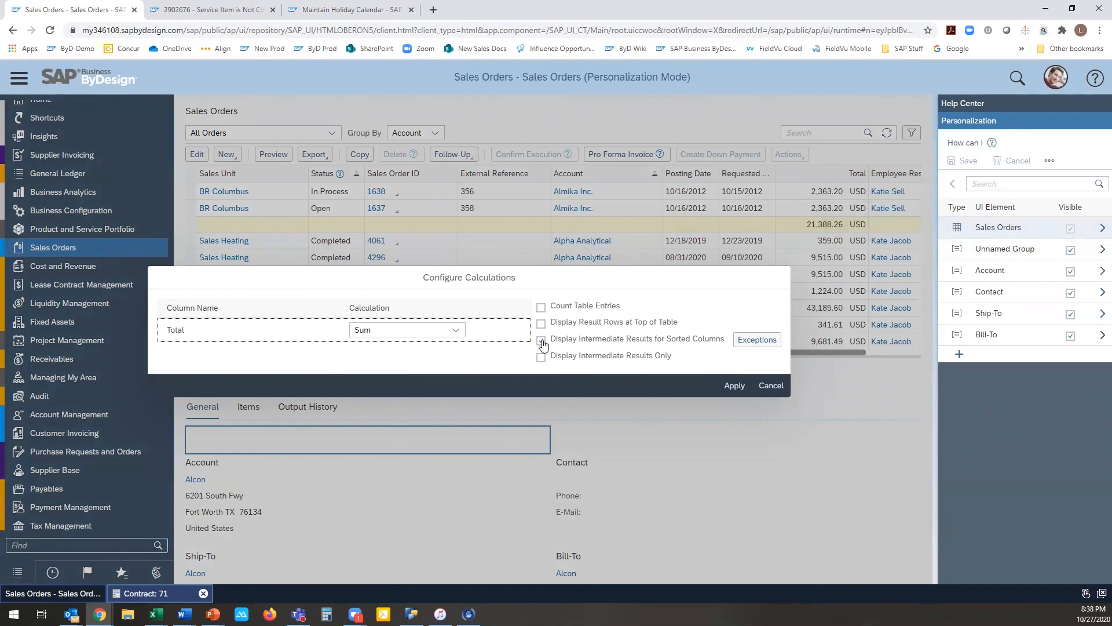
pyautogui.click(756, 340)
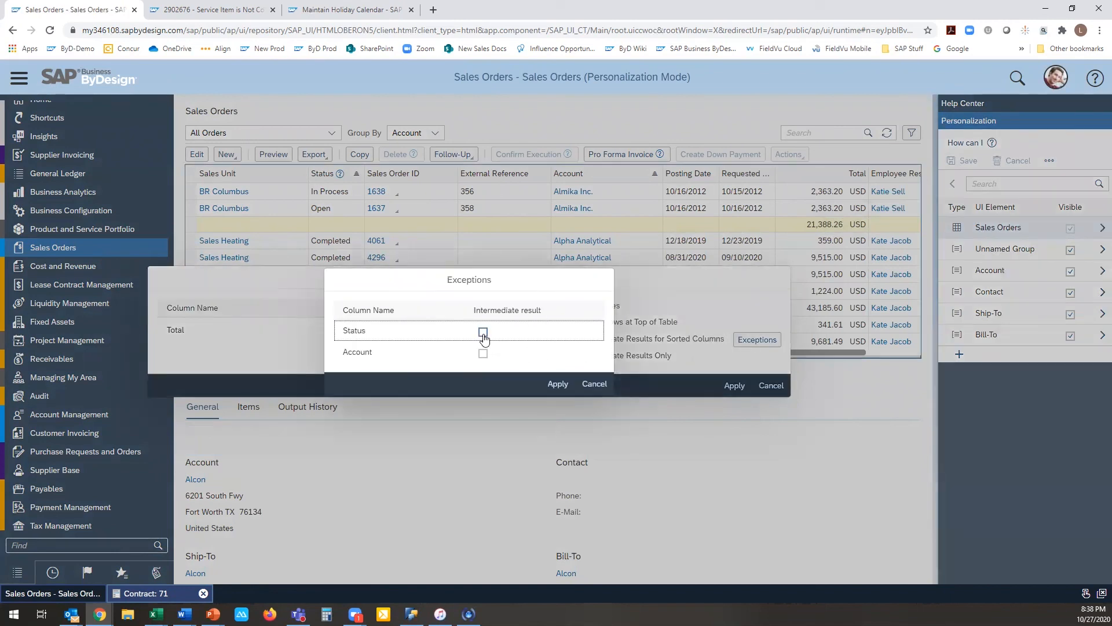
pyautogui.click(483, 353)
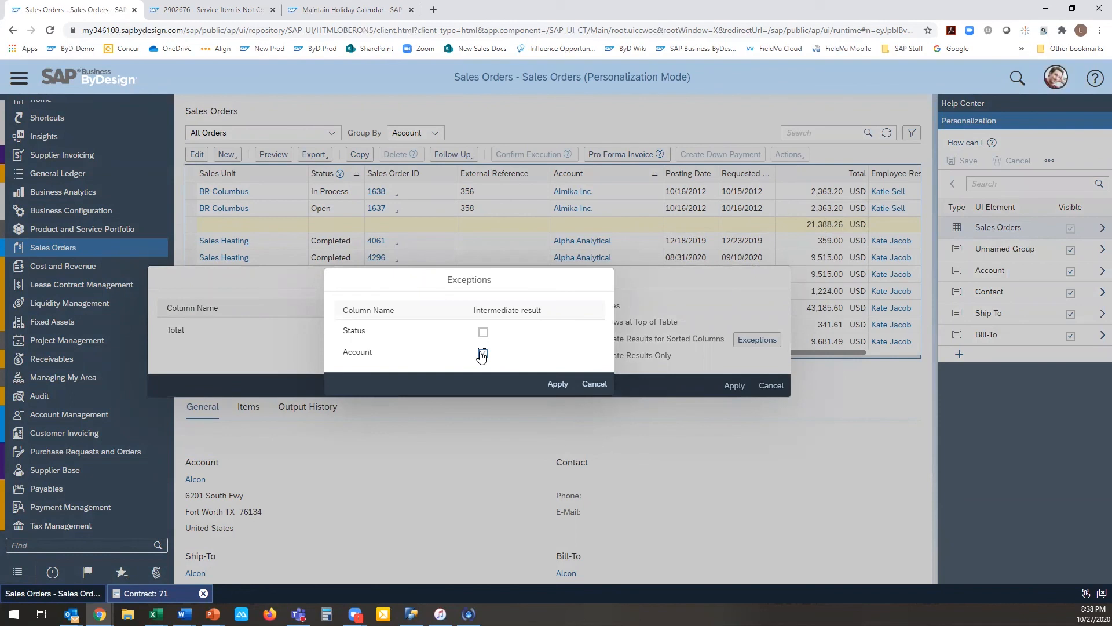
pyautogui.click(558, 383)
pyautogui.click(734, 386)
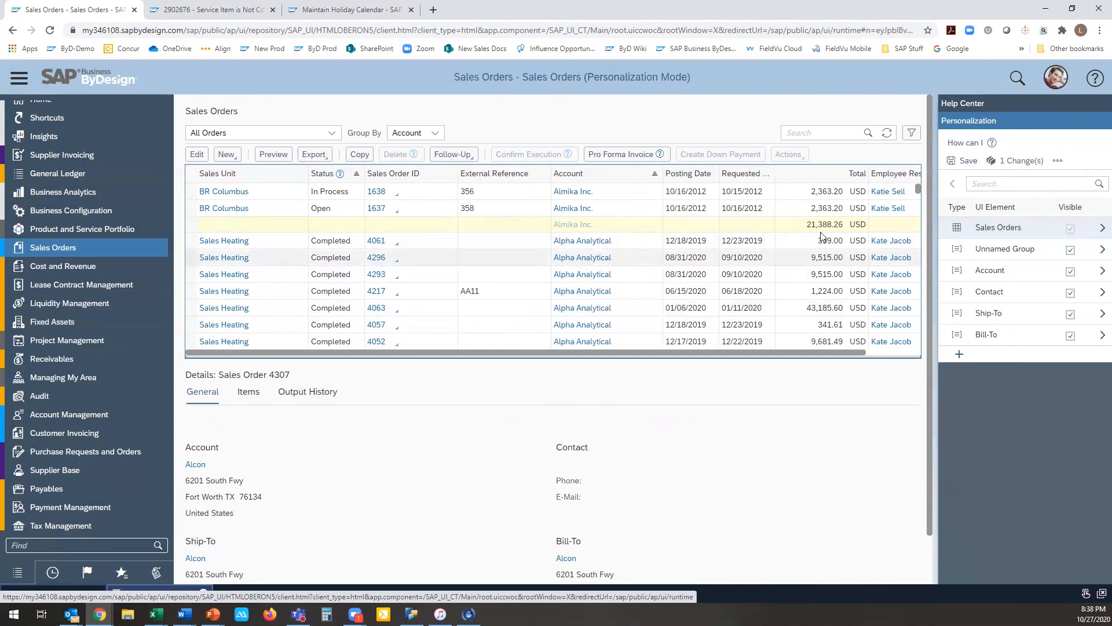
pyautogui.click(963, 160)
pyautogui.click(637, 366)
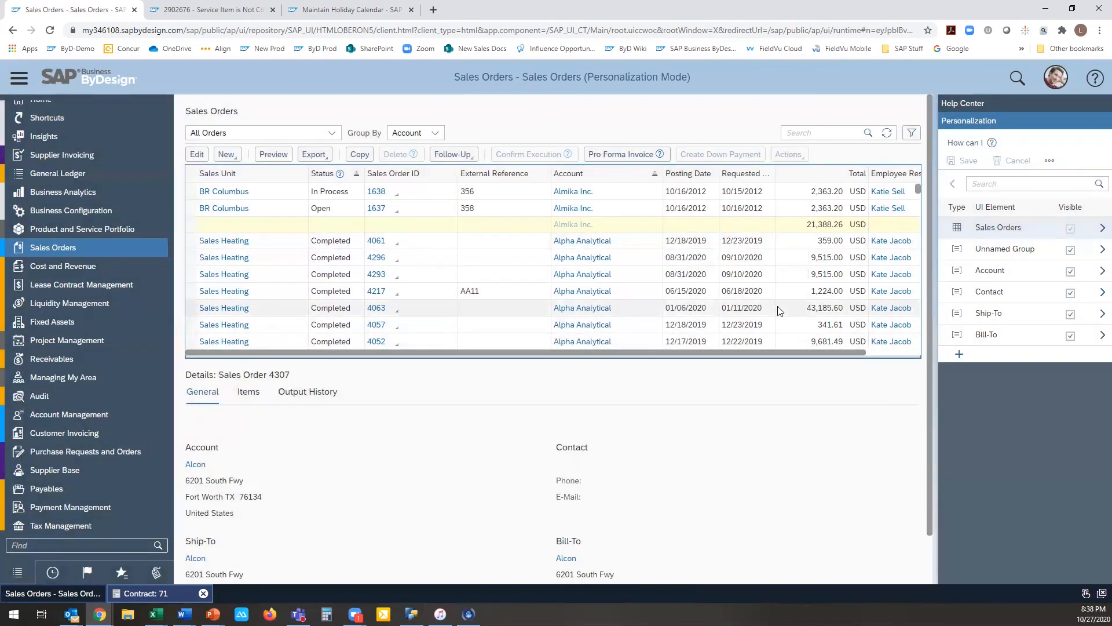
# Step: Check the account names on the subtotal rows up to the start of the list and stop personalization mode
pyautogui.scroll(2, 710, 234)
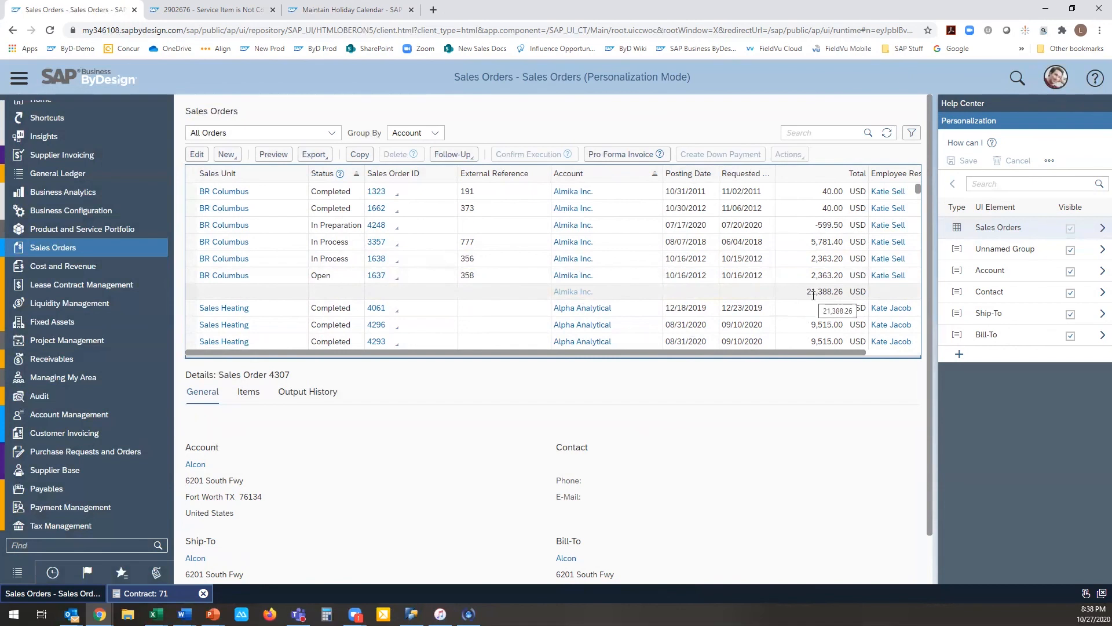
pyautogui.scroll(2, 813, 296)
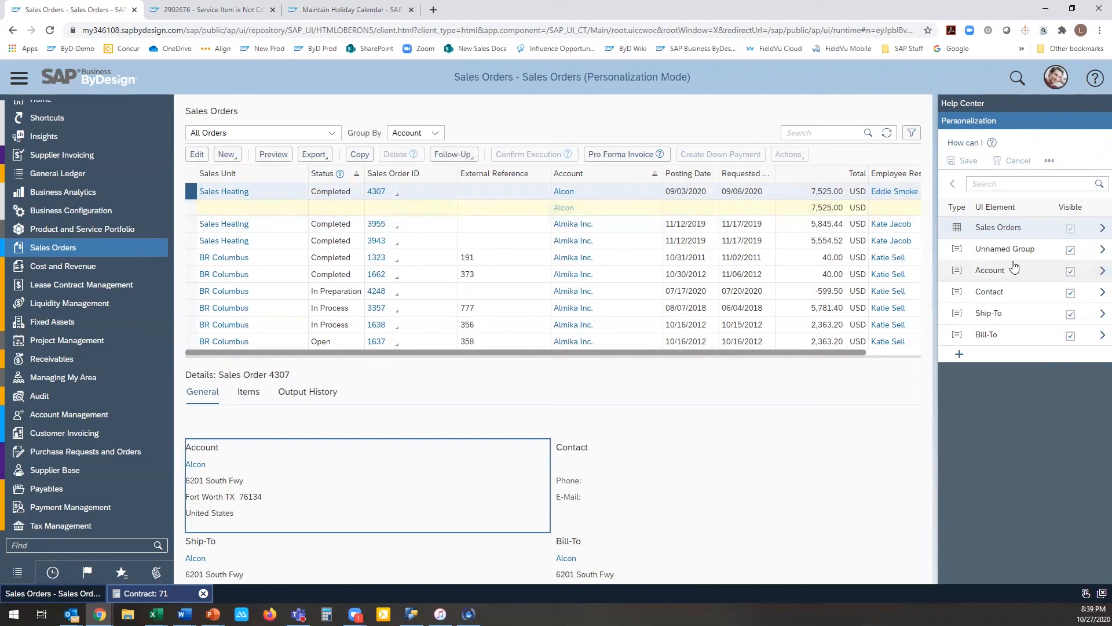
pyautogui.click(1058, 81)
pyautogui.click(998, 102)
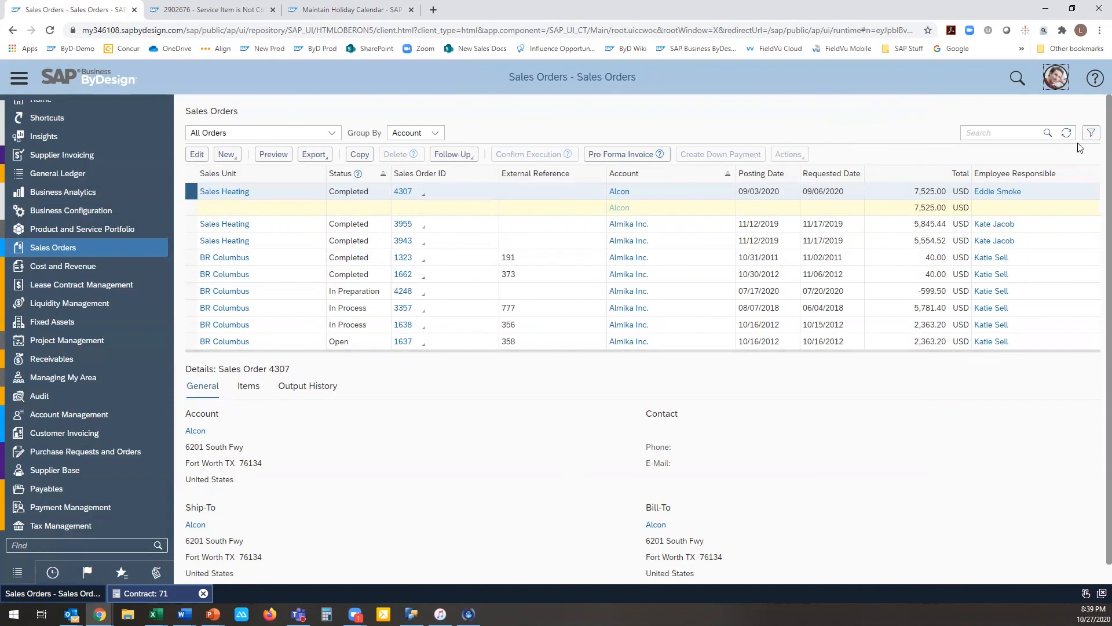
# Step: Start key user adaptation mode for the Sales Orders list
pyautogui.click(1058, 85)
pyautogui.moveTo(1024, 139)
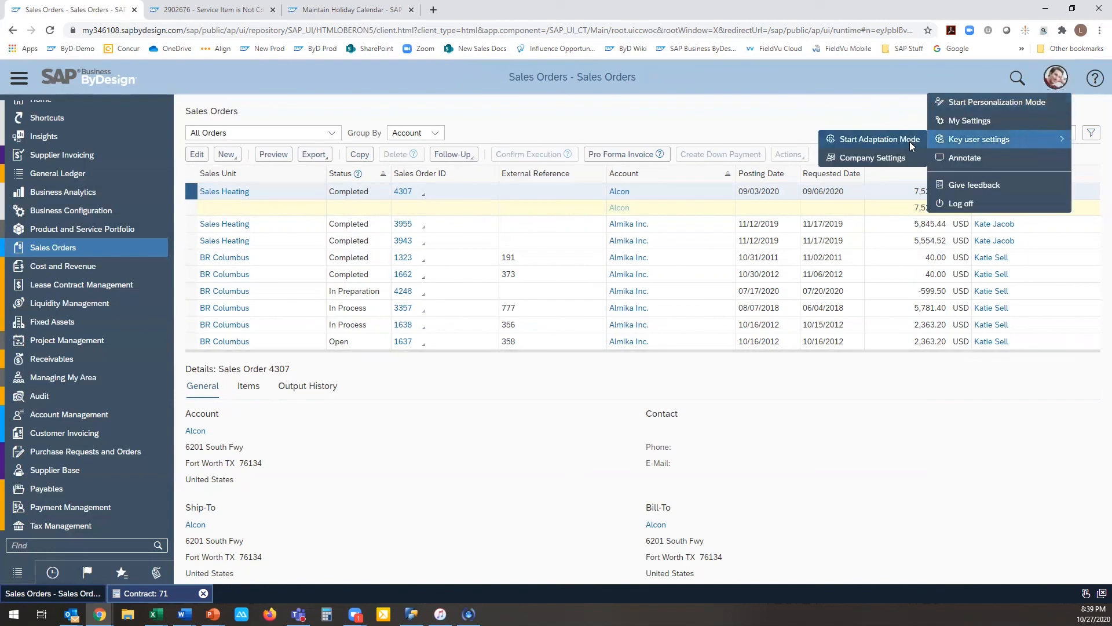
pyautogui.click(909, 141)
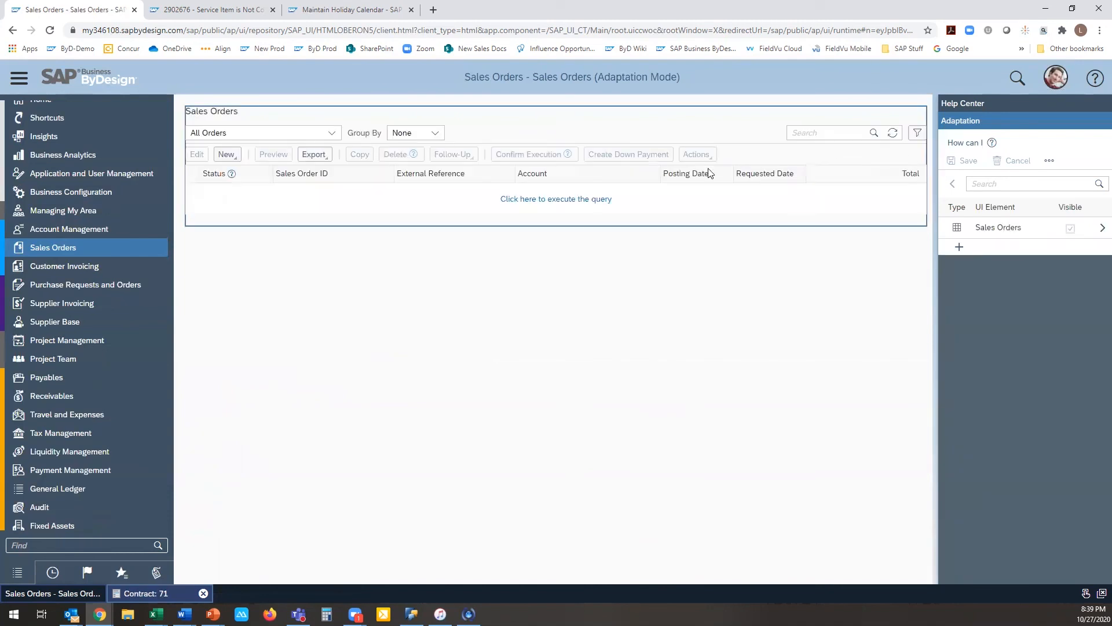
# Step: Run the All Orders query in the Sales Orders list and examine its advanced filter fields and the available default queries
pyautogui.click(598, 200)
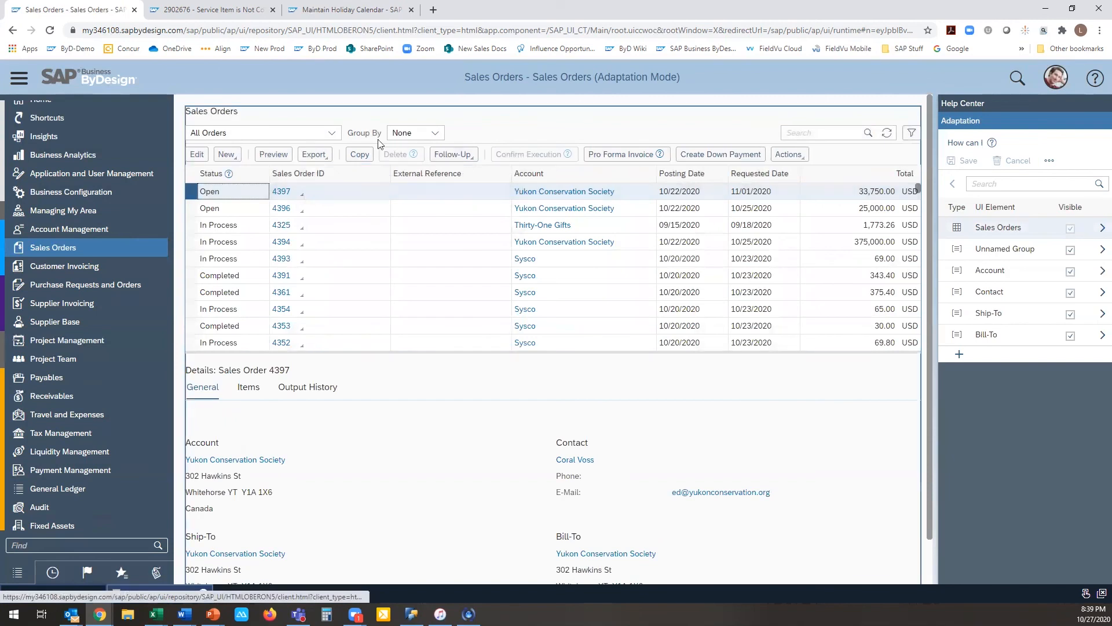
pyautogui.click(911, 132)
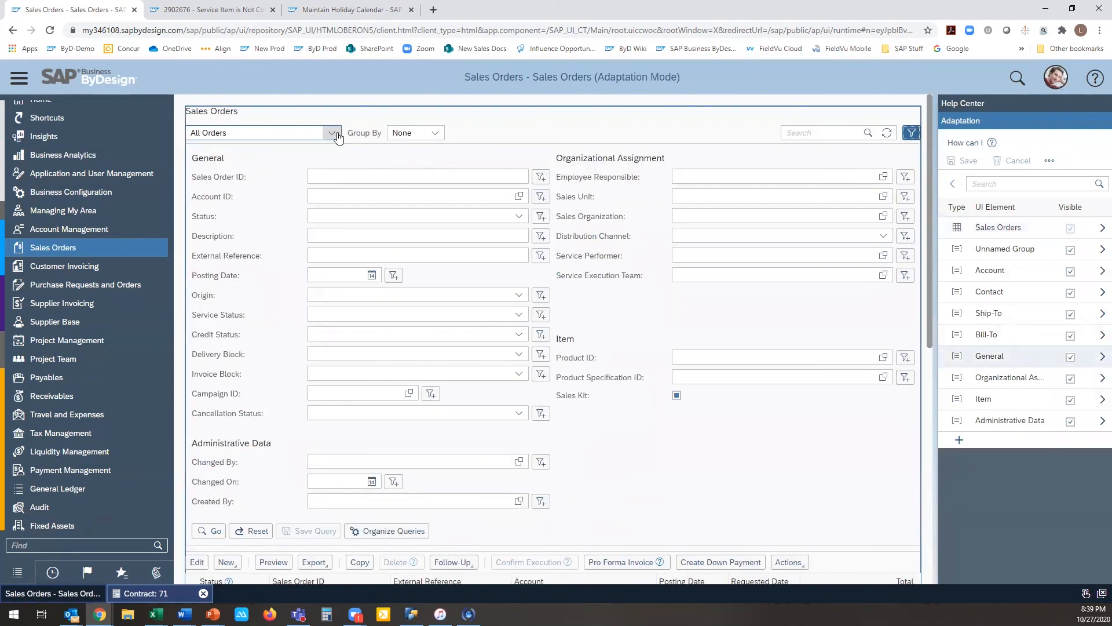
pyautogui.click(333, 133)
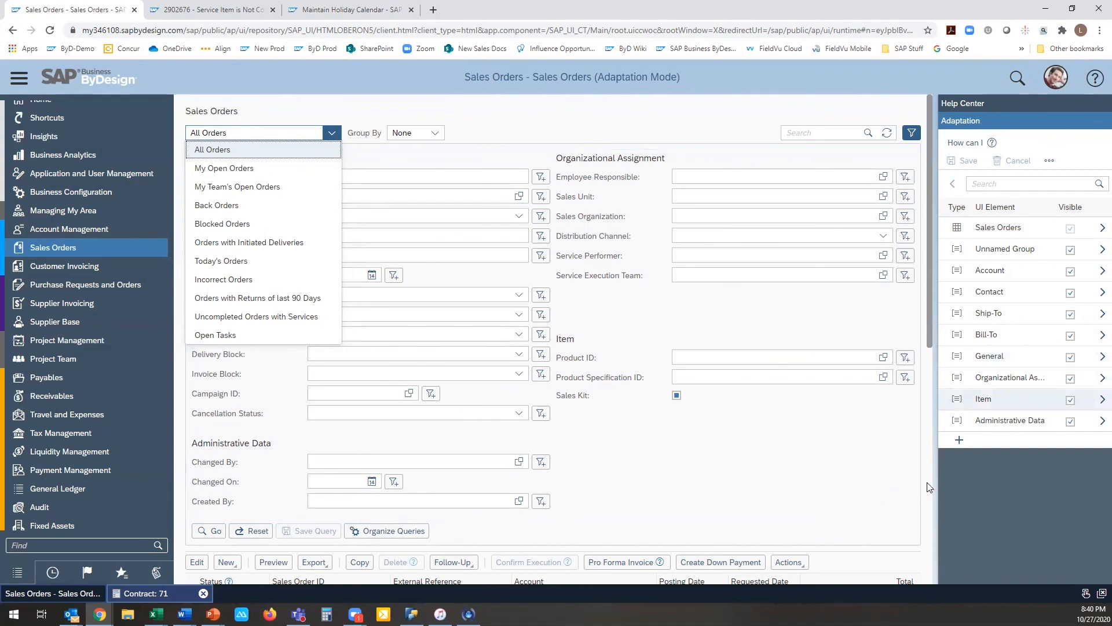
pyautogui.click(948, 487)
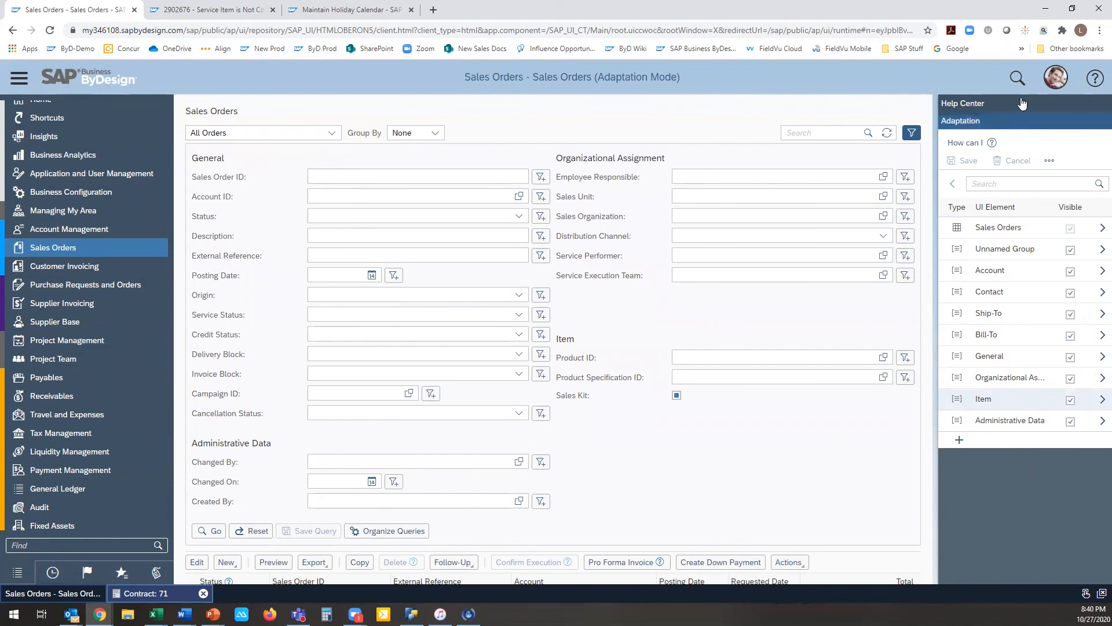
# Step: Stop key user adaptation mode for the Sales Orders list
pyautogui.click(1052, 84)
pyautogui.moveTo(1041, 119)
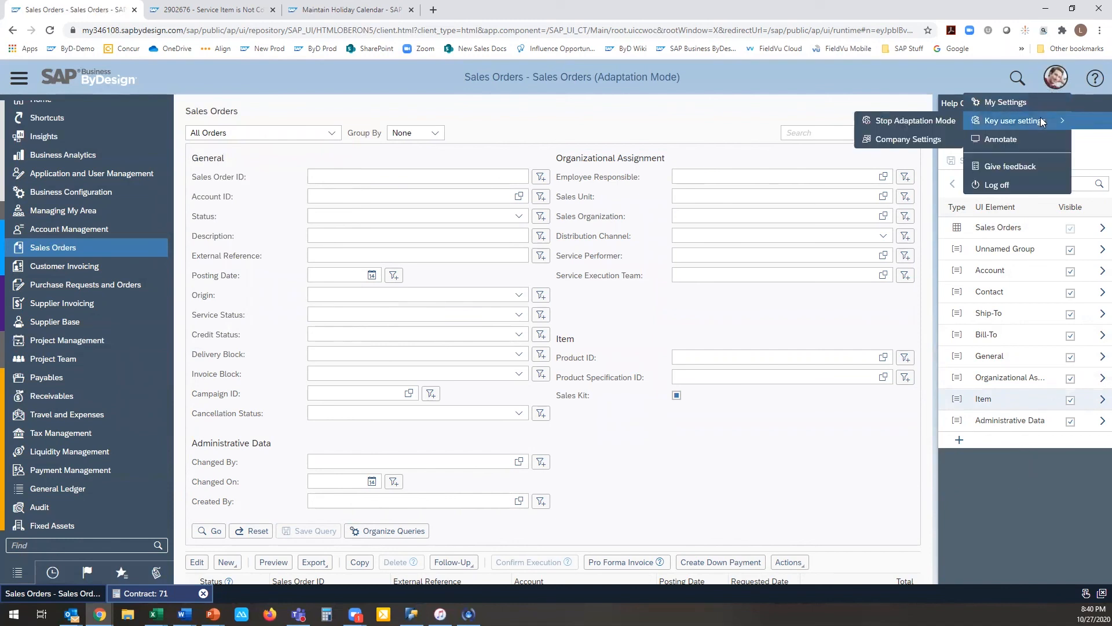
pyautogui.click(941, 128)
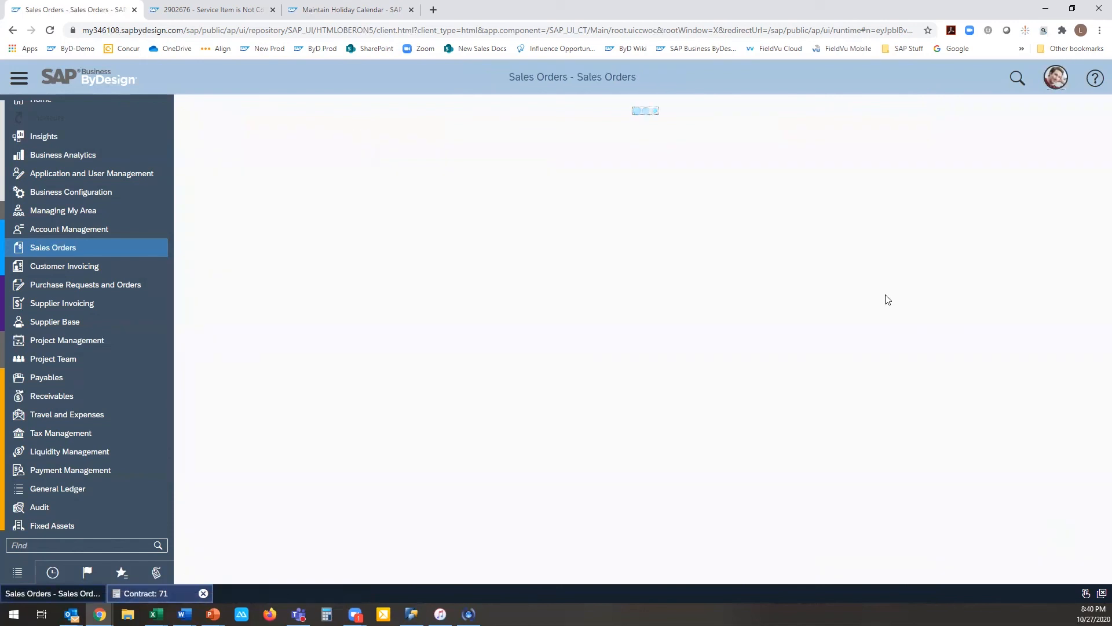